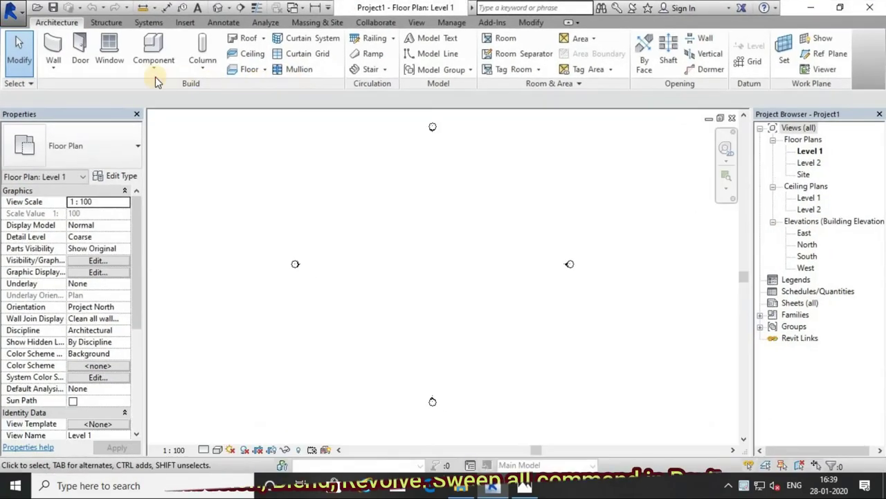
# Step: Start an in-place Generic Models family with the default name, then view the Jatayu reference photo
pyautogui.click(156, 78)
pyautogui.click(186, 134)
pyautogui.click(368, 230)
pyautogui.press('g')
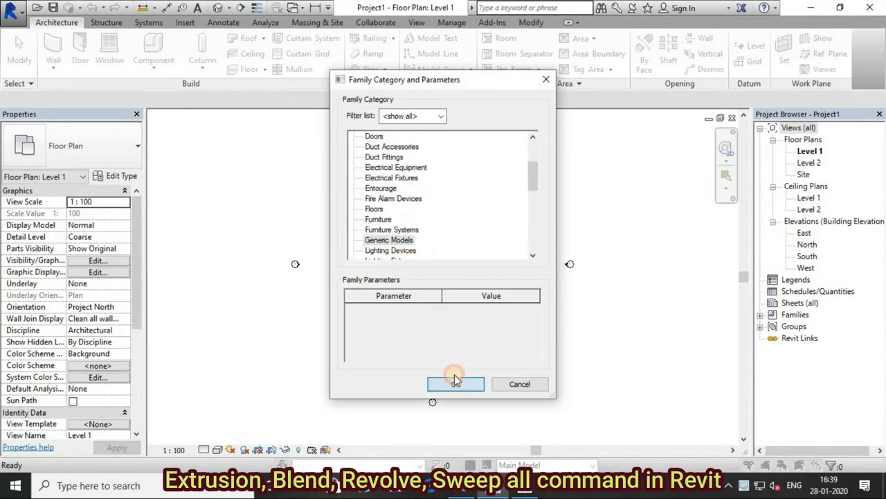
pyautogui.click(454, 378)
pyautogui.click(451, 270)
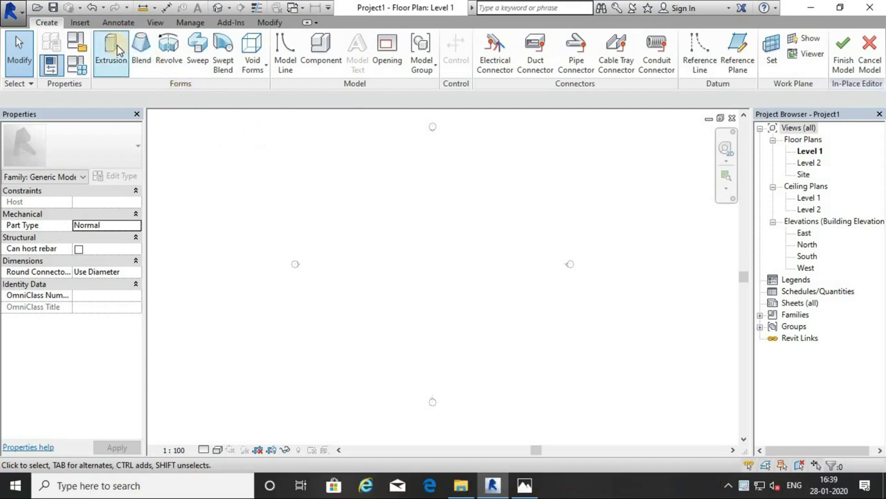
pyautogui.click(524, 487)
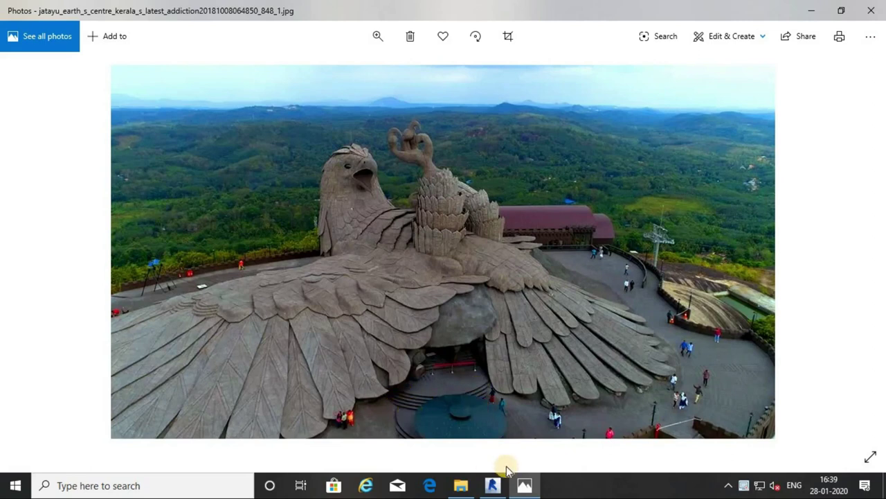
pyautogui.click(493, 485)
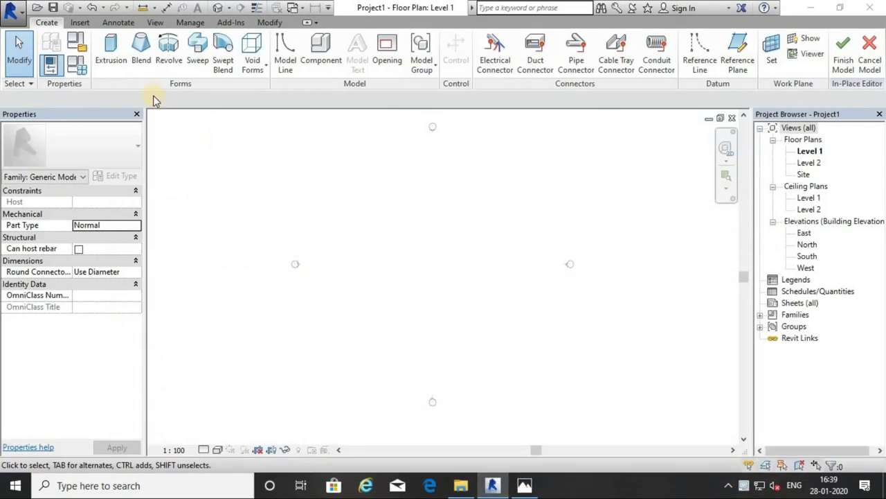
# Step: Start an extrusion and sketch a downward-curving arc plus a parallel copy offset 400
pyautogui.click(122, 63)
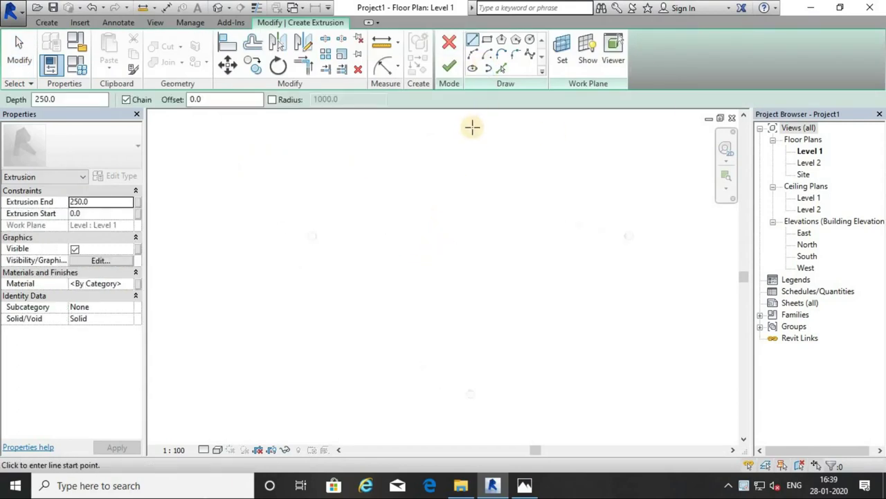
pyautogui.click(473, 56)
pyautogui.click(414, 225)
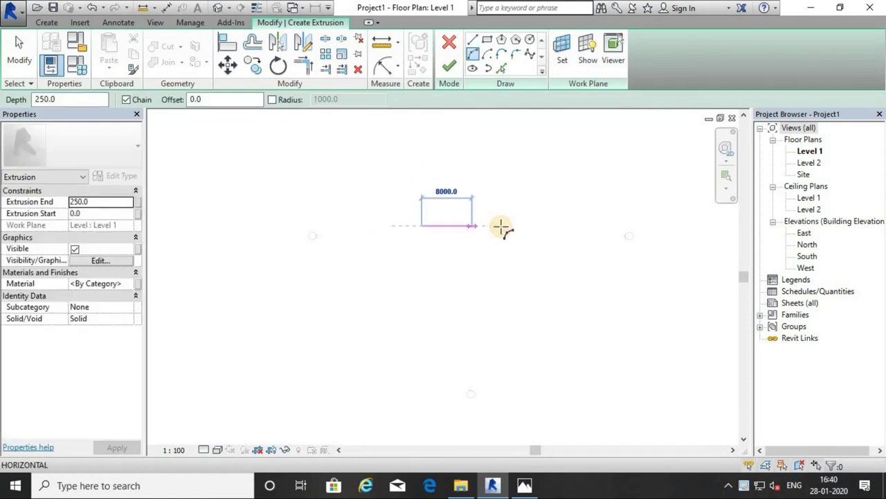
pyautogui.click(524, 225)
pyautogui.click(455, 290)
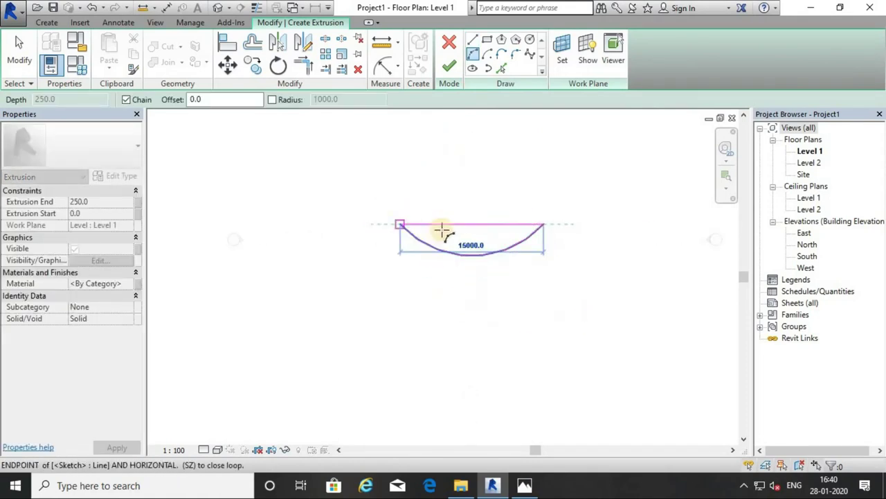
pyautogui.press('o')
pyautogui.press('f')
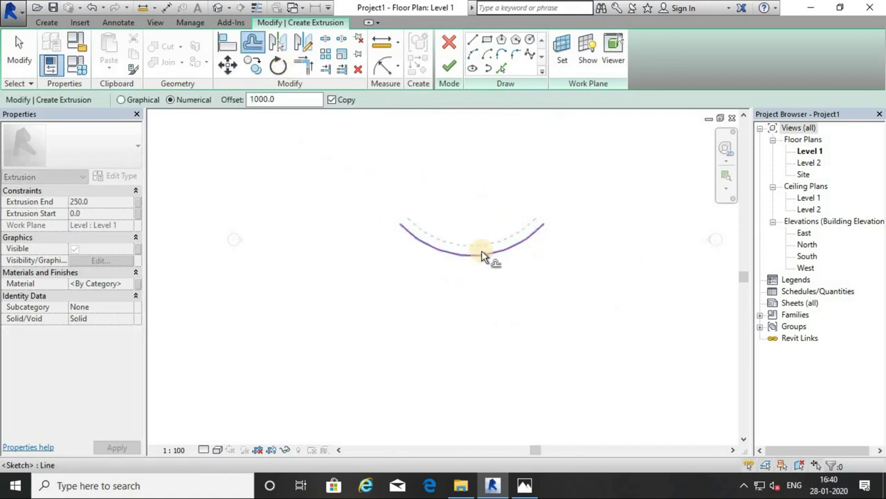
pyautogui.click(471, 254)
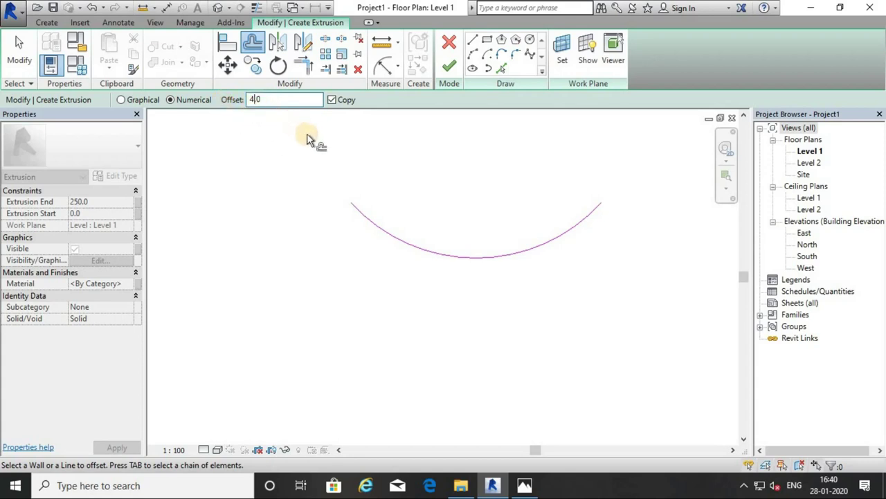
pyautogui.click(457, 255)
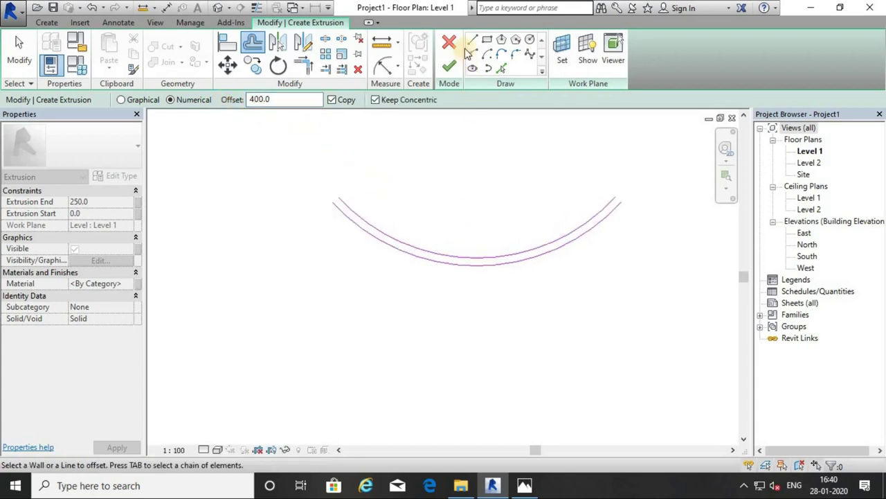
pyautogui.scroll(2, 637, 205)
pyautogui.scroll(2, 623, 198)
# Step: Join the arc ends with lines and finish the 250-deep curved band extrusion
pyautogui.press('l')
pyautogui.press('i')
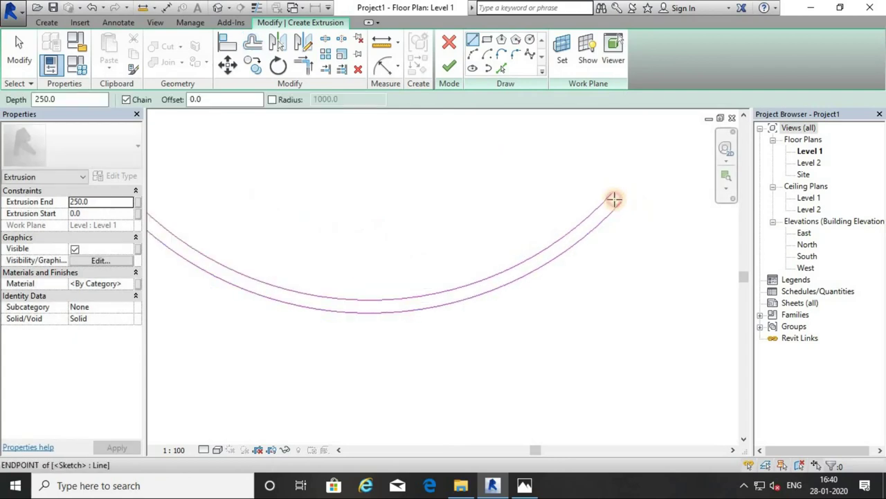
pyautogui.scroll(-2, 595, 208)
pyautogui.scroll(2, 405, 237)
pyautogui.click(395, 247)
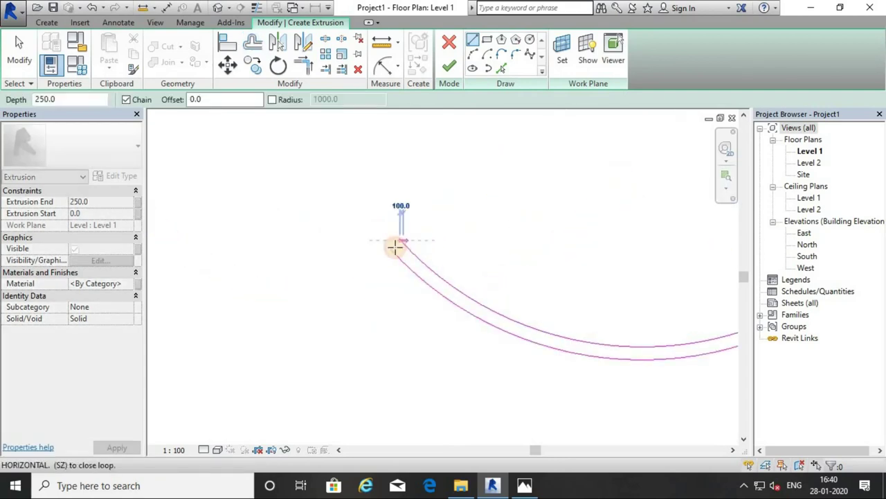
pyautogui.press('Escape')
pyautogui.scroll(-3, 409, 228)
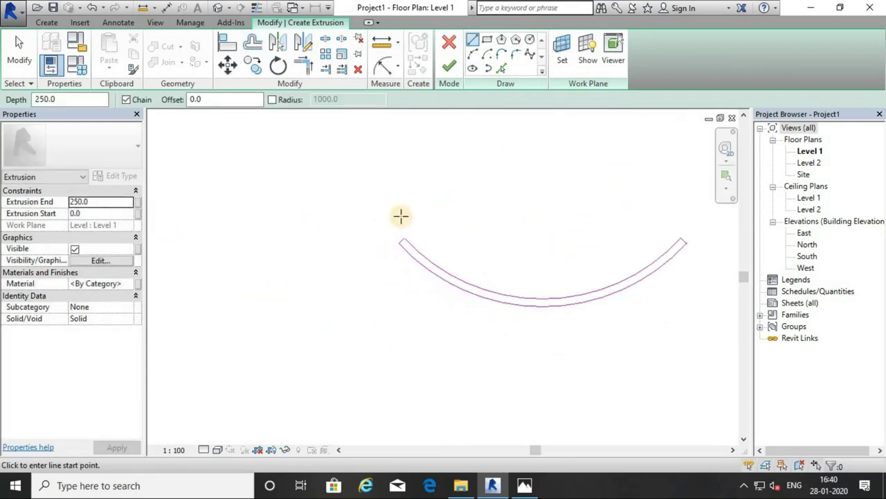
pyautogui.click(449, 66)
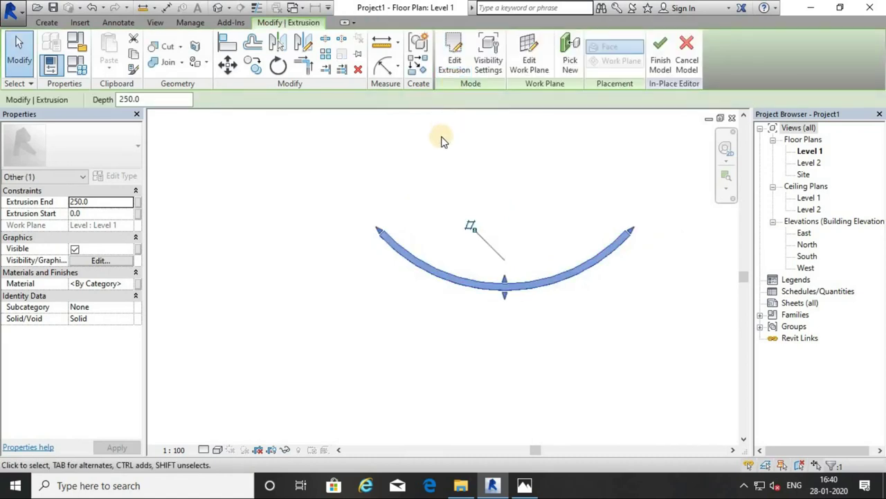
# Step: Open the default 3D view with the Shaded visual style
pyautogui.click(219, 8)
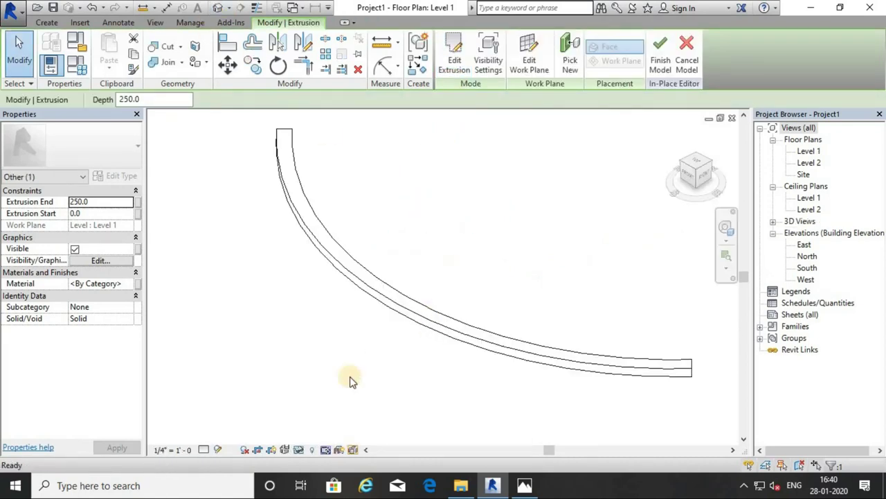
pyautogui.click(204, 450)
pyautogui.click(218, 450)
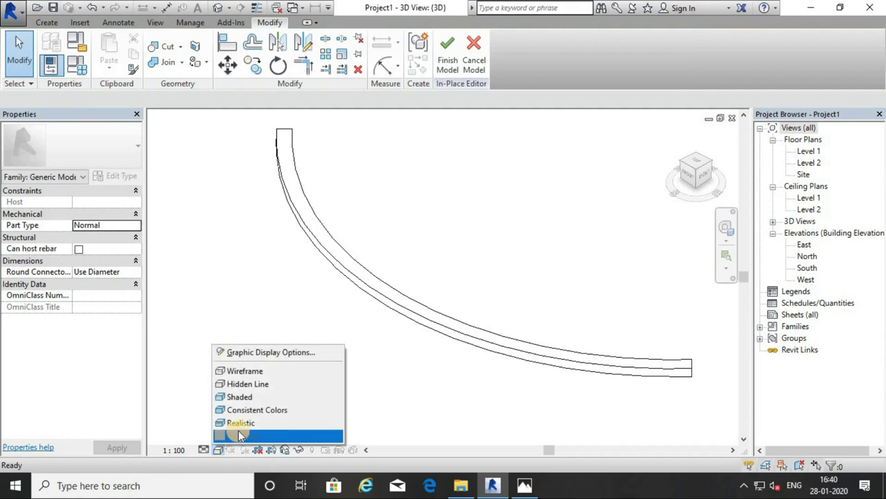
pyautogui.click(240, 397)
# Step: Check the band's Extrusion End of 250, then return to the Level 1 floor plan
pyautogui.click(392, 307)
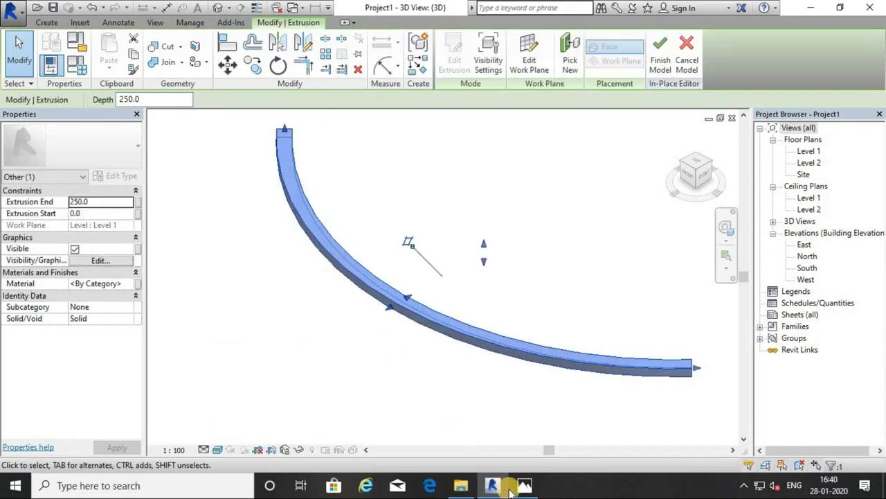
pyautogui.click(523, 487)
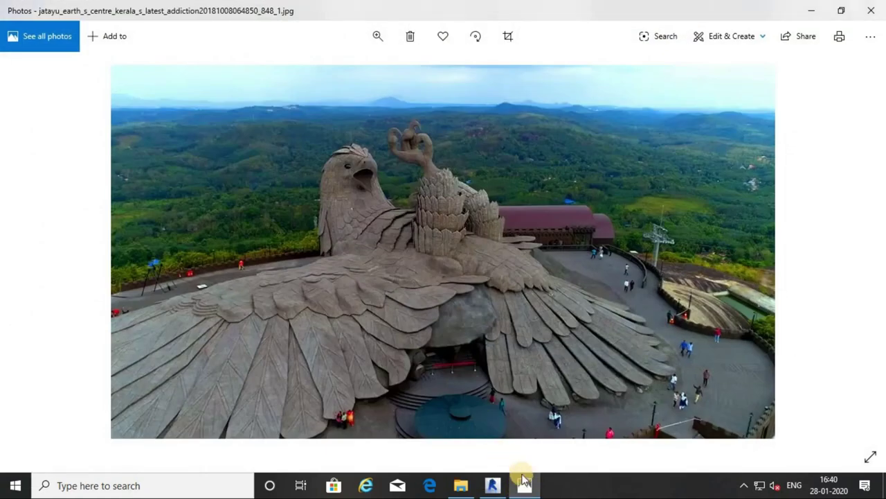
pyautogui.click(524, 484)
pyautogui.click(97, 201)
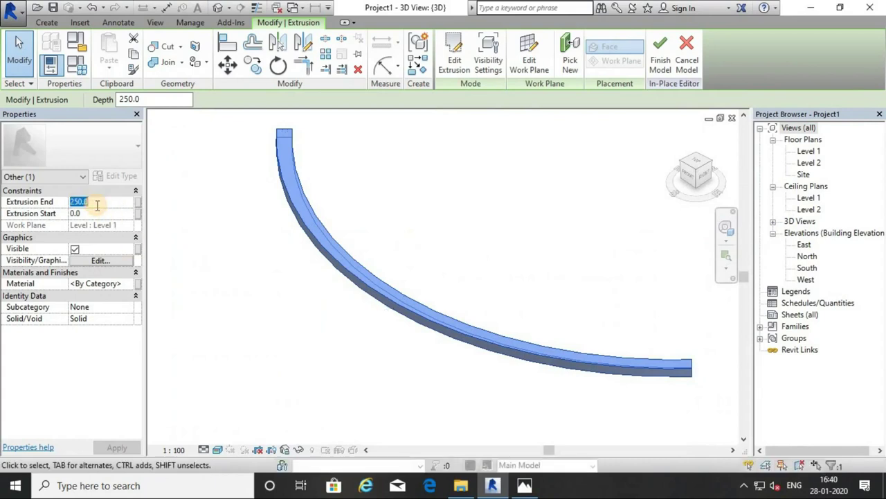
pyautogui.click(386, 334)
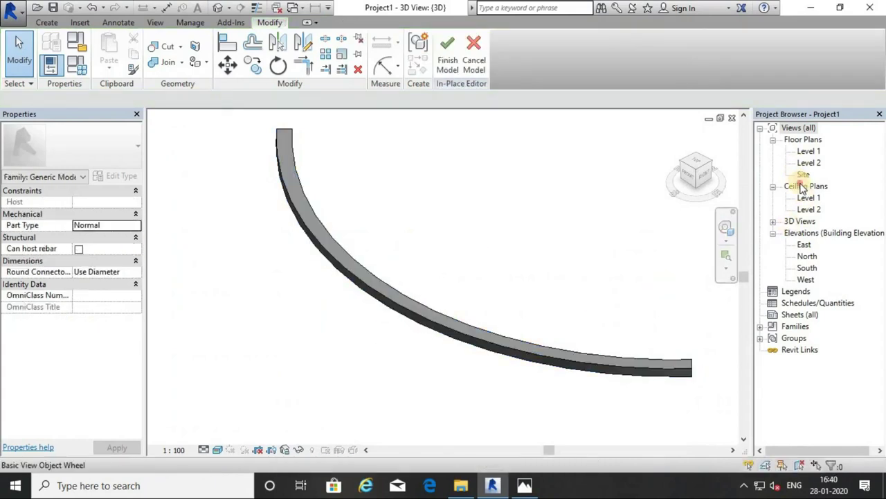
pyautogui.doubleClick(809, 151)
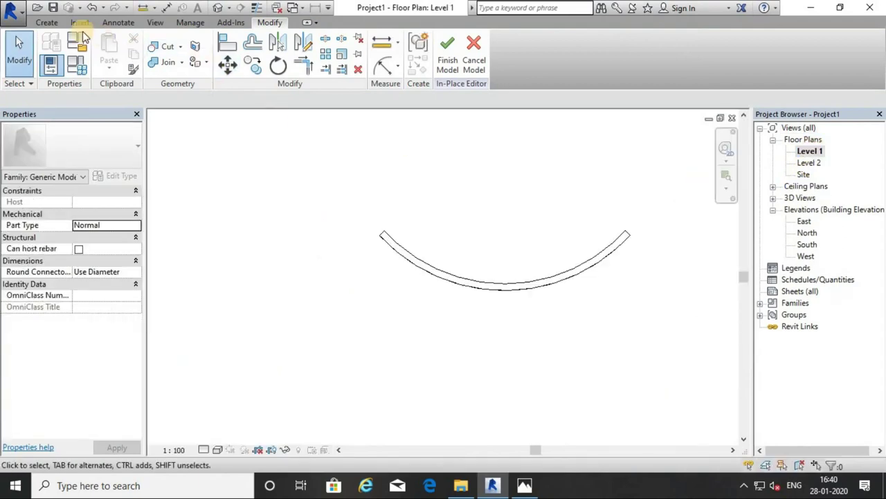
pyautogui.click(56, 25)
# Step: Start a blend, pick the band's arc edge and offset a copy 400
pyautogui.click(146, 54)
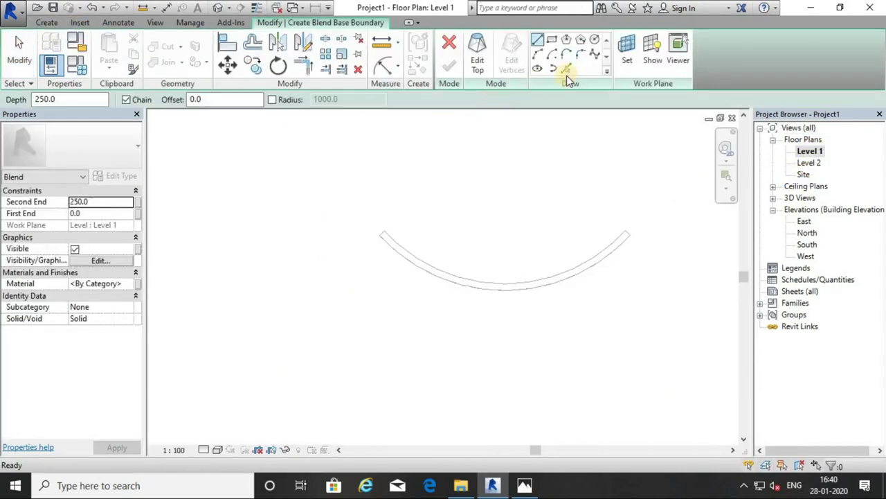
pyautogui.click(566, 69)
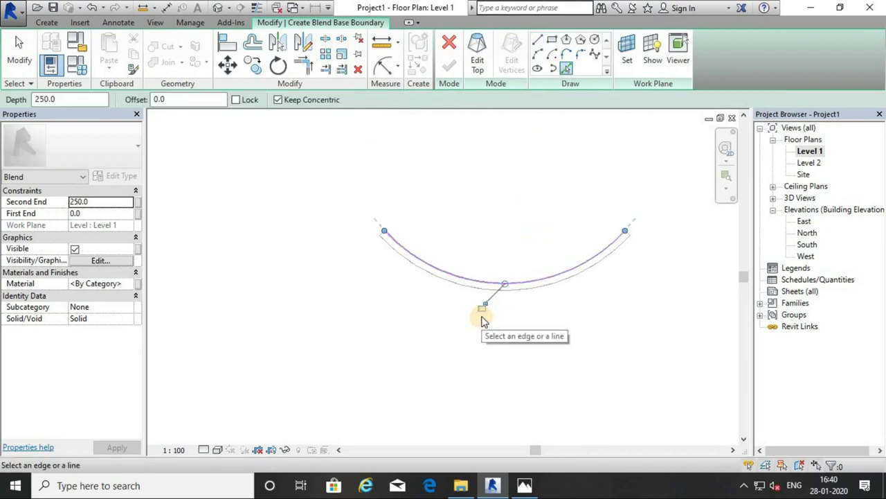
pyautogui.click(276, 43)
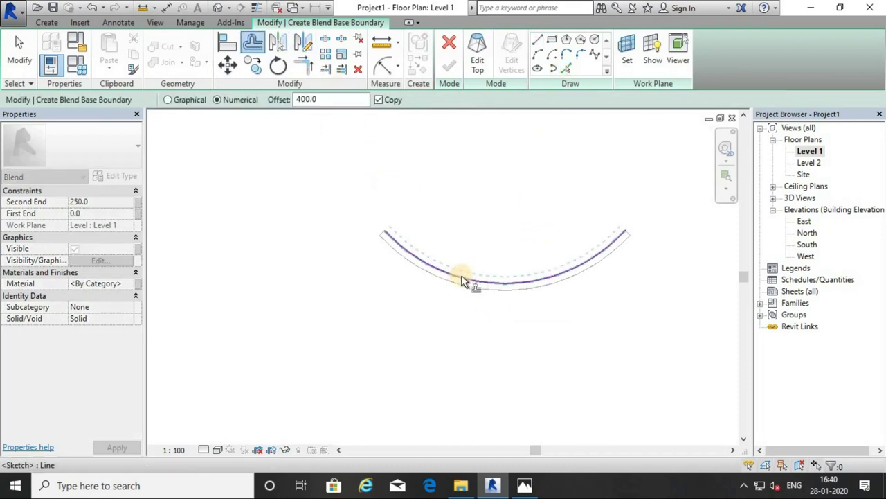
pyautogui.click(467, 235)
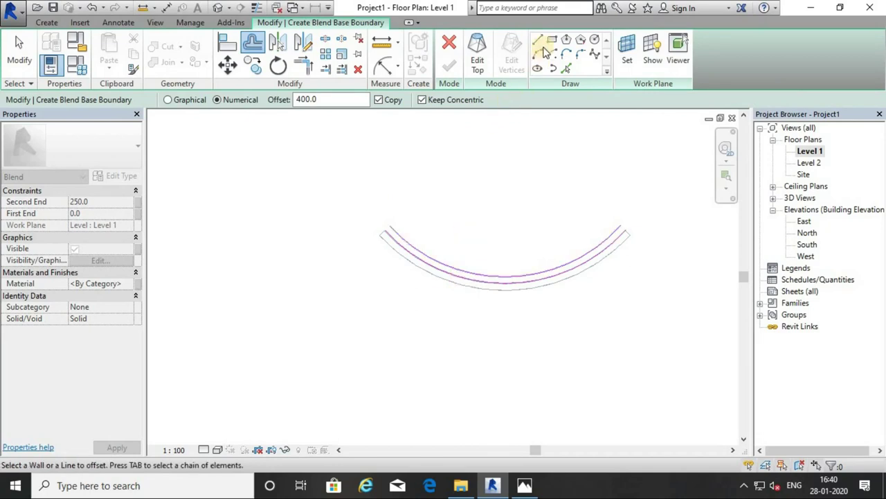
pyautogui.click(536, 41)
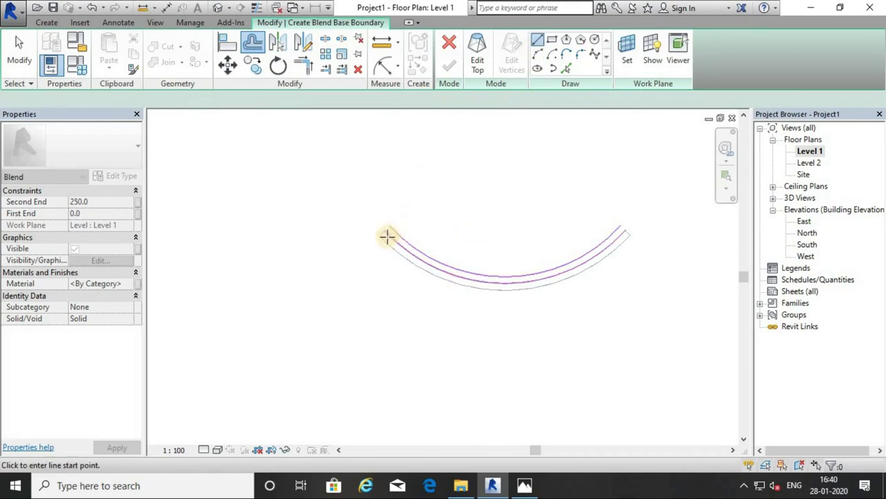
pyautogui.scroll(2, 389, 235)
pyautogui.scroll(2, 394, 243)
pyautogui.click(525, 485)
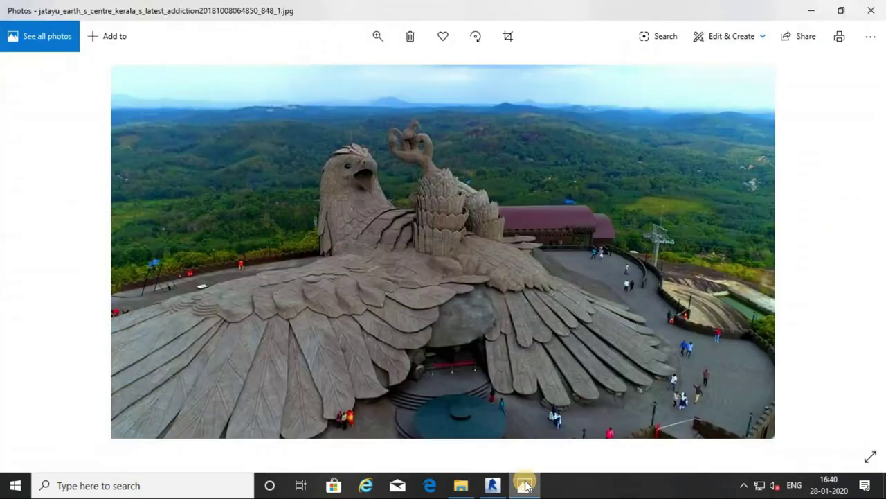
pyautogui.hotkey('alt', 'Tab')
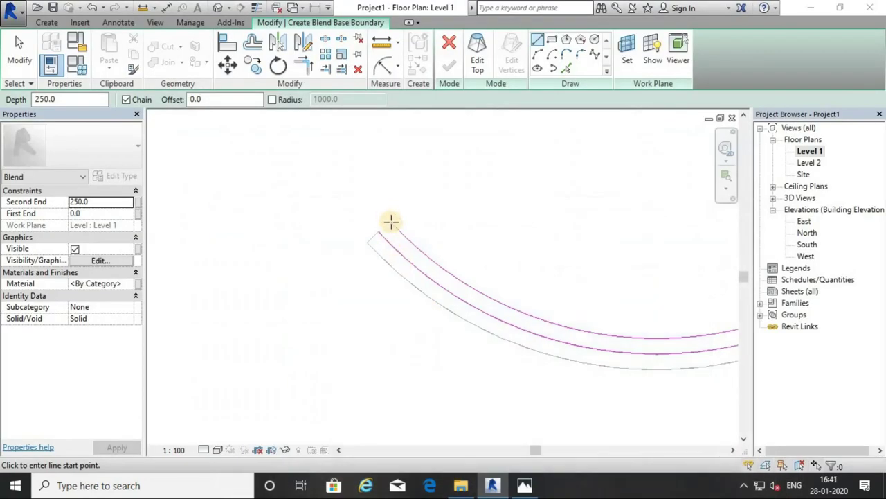
# Step: Attempt the closing end lines, then cancel and discard the blend sketch
pyautogui.click(378, 234)
pyautogui.rightClick(406, 222)
pyautogui.click(416, 223)
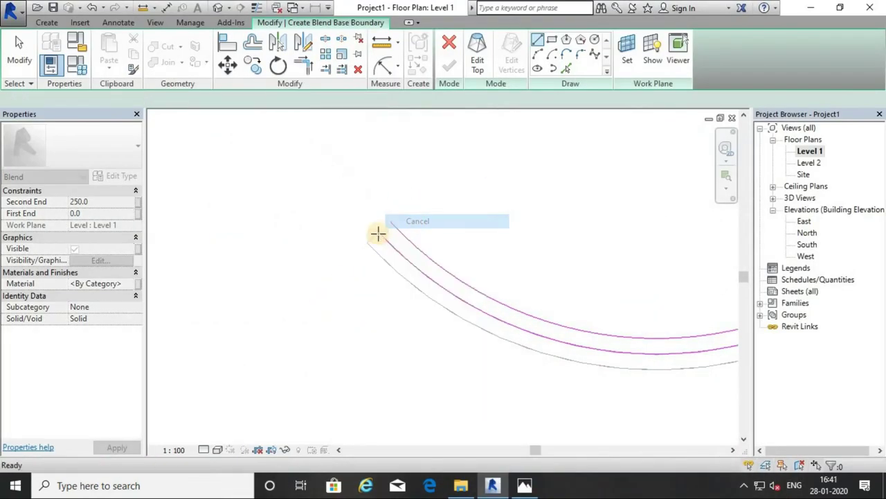
pyautogui.click(382, 230)
pyautogui.press('Escape')
pyautogui.press('z')
pyautogui.press('f')
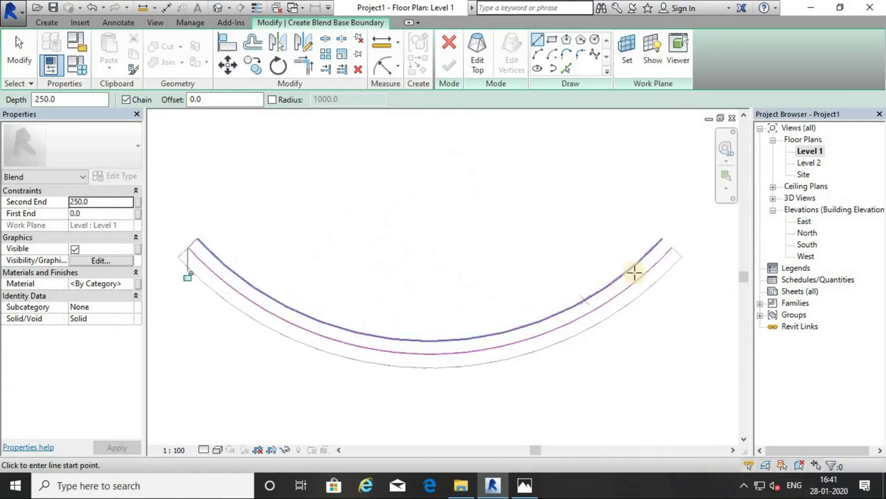
pyautogui.click(674, 249)
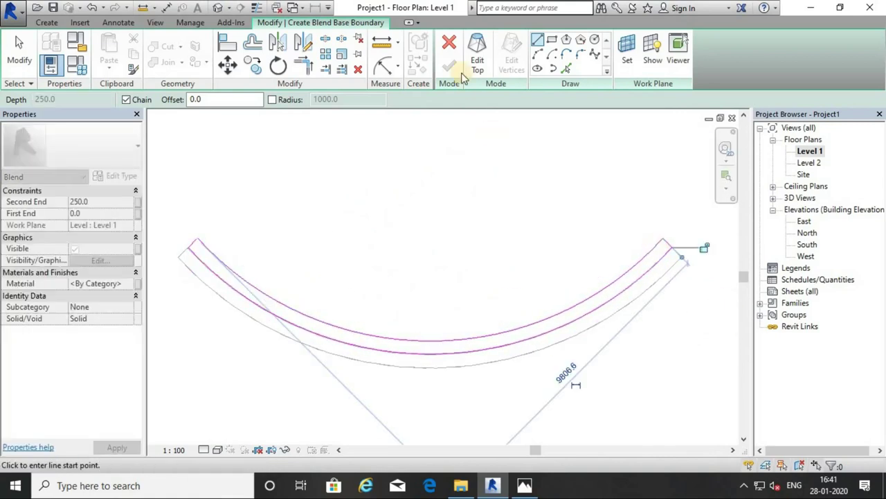
pyautogui.click(450, 43)
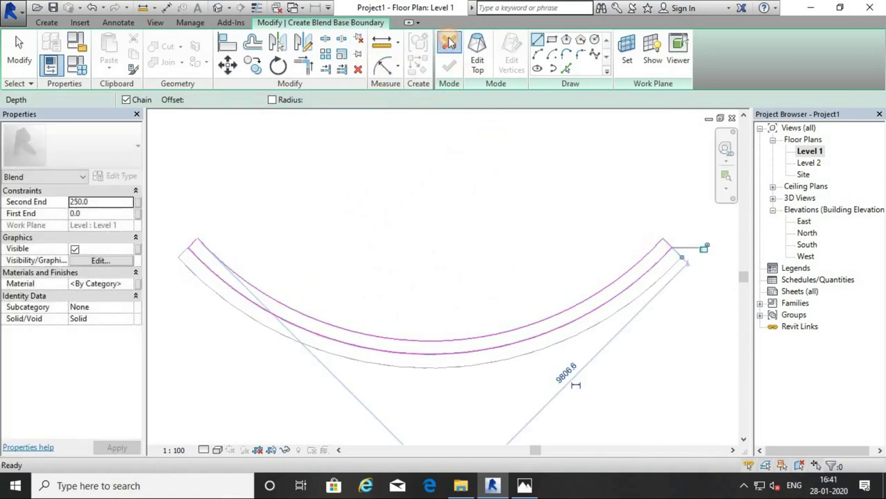
pyautogui.click(478, 251)
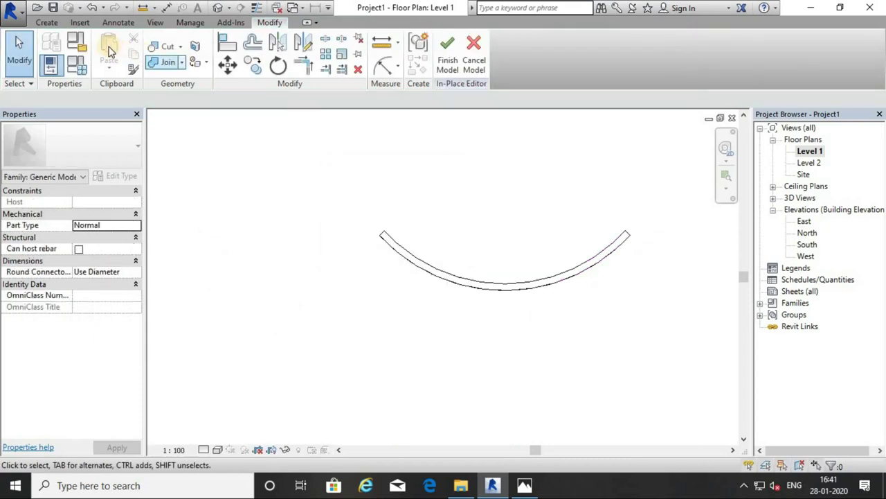
pyautogui.click(60, 24)
# Step: Sketch a second band from the step's inner edge offset 400 inward, closed with end lines
pyautogui.click(111, 52)
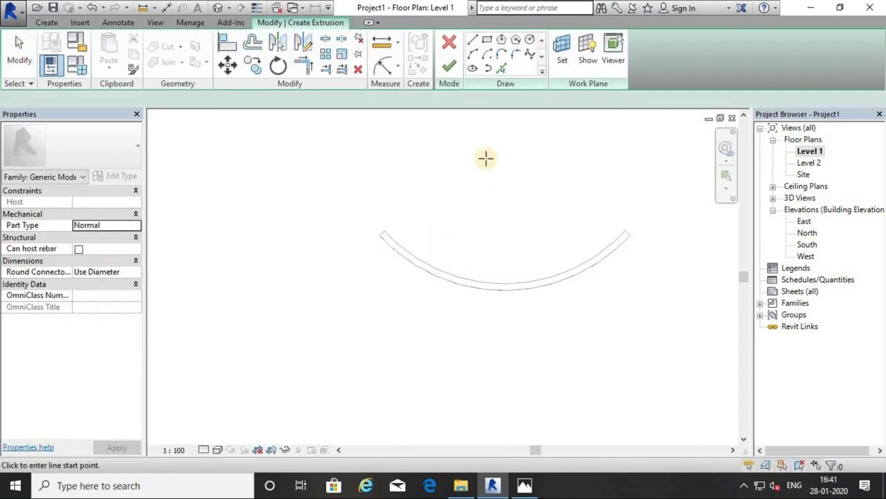
pyautogui.click(502, 69)
pyautogui.scroll(2, 511, 267)
pyautogui.click(524, 325)
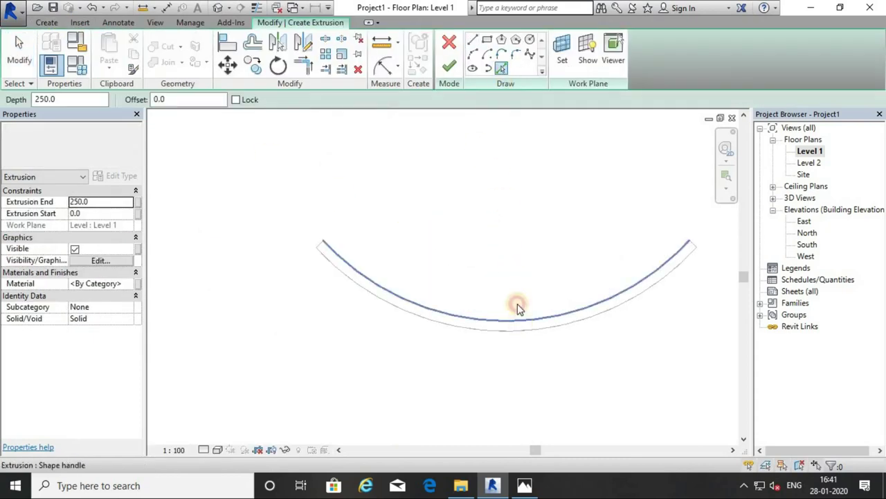
pyautogui.click(252, 43)
pyautogui.scroll(2, 475, 323)
pyautogui.click(475, 323)
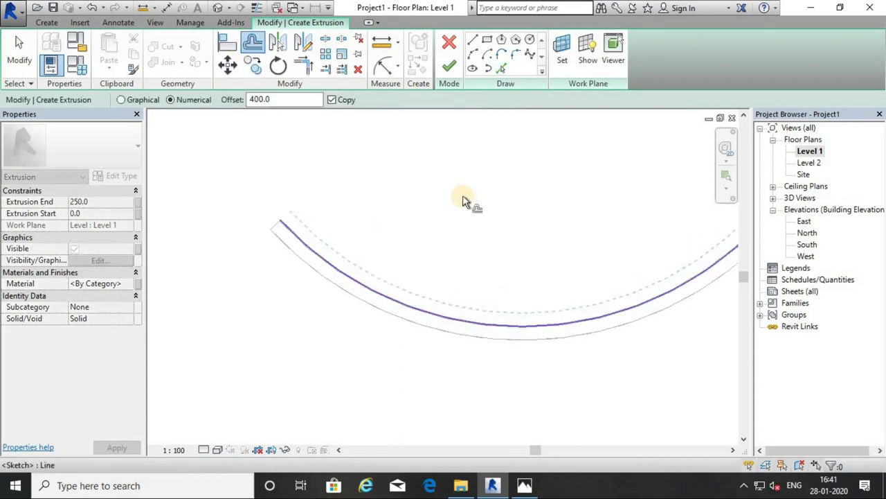
pyautogui.click(473, 40)
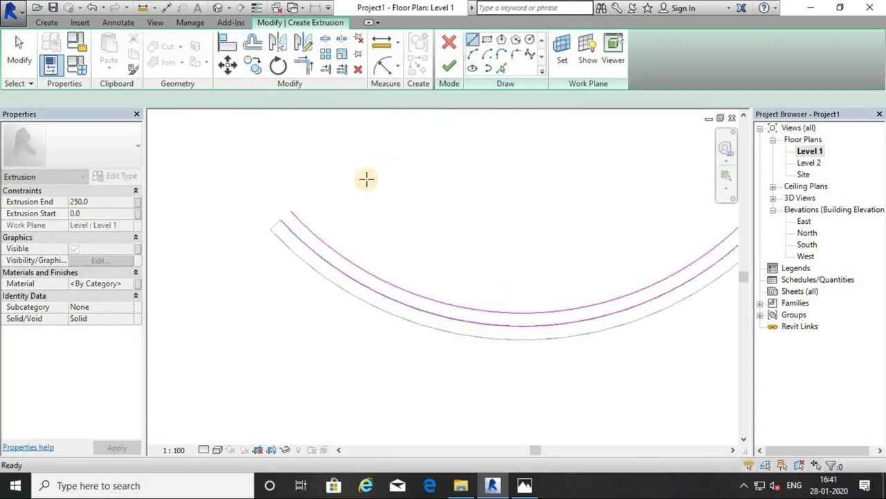
pyautogui.click(290, 212)
pyautogui.press('Escape')
pyautogui.moveTo(714, 202); pyautogui.dragTo(499, 234, button='middle')
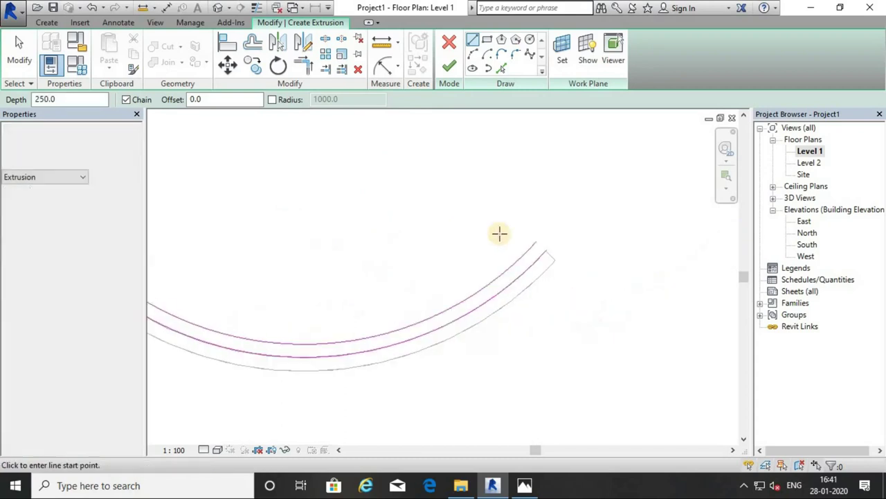
pyautogui.click(542, 248)
pyautogui.click(540, 248)
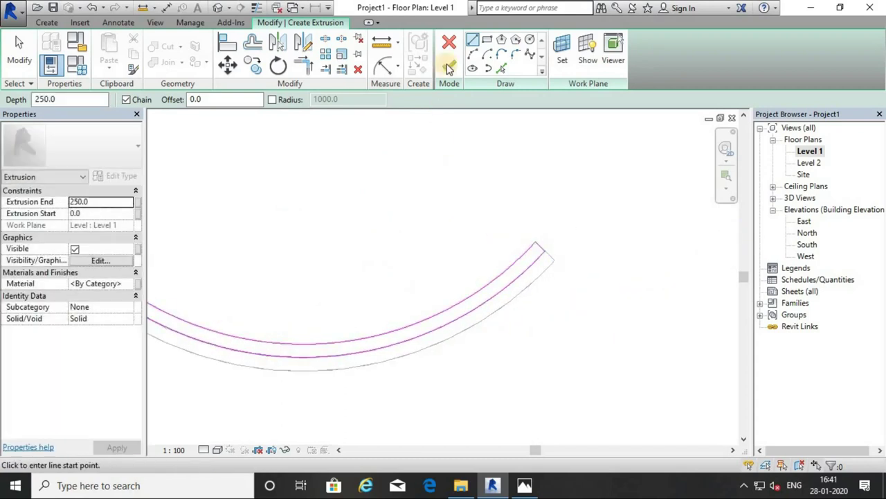
pyautogui.click(449, 66)
# Step: In 3D, set the second step's Extrusion End to 500, then return to Level 1
pyautogui.click(218, 8)
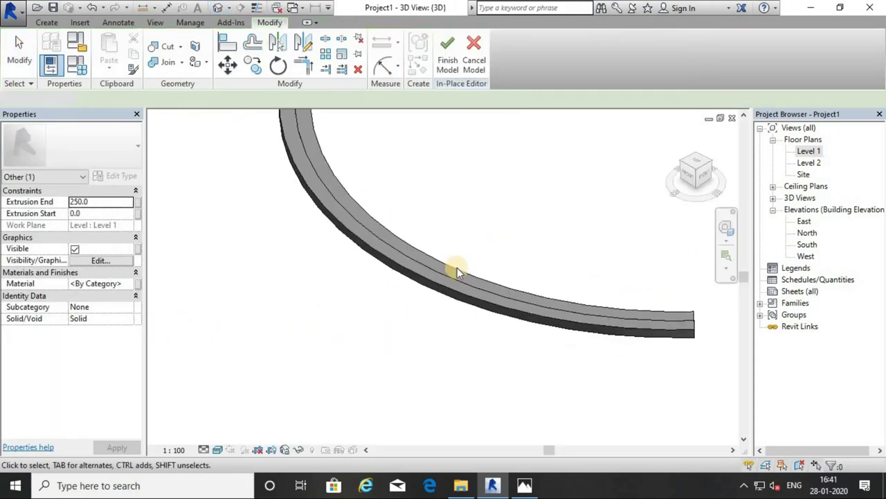
pyautogui.click(430, 263)
pyautogui.click(106, 200)
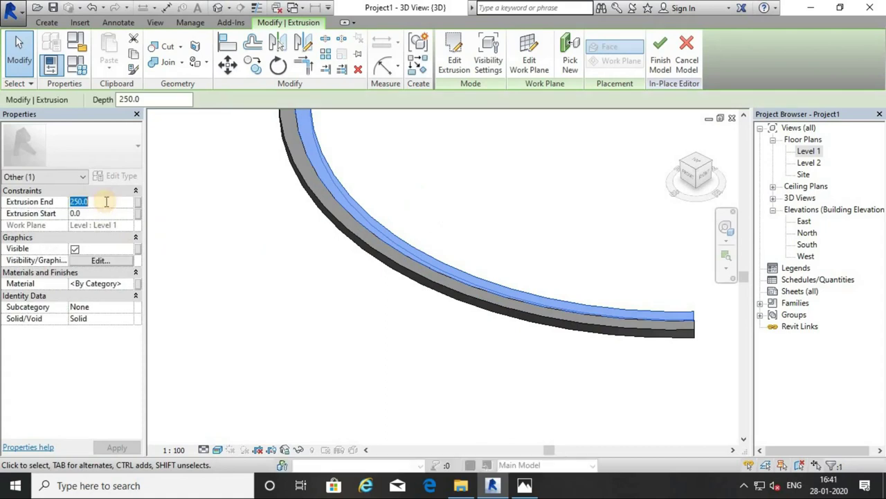
pyautogui.write('500')
pyautogui.moveTo(432, 282)
pyautogui.keyDown('shift'); pyautogui.mouseDown(button='middle')
pyautogui.moveTo(411, 355)
pyautogui.moveTo(424, 326)
pyautogui.moveTo(455, 329)
pyautogui.moveTo(461, 275)
pyautogui.moveTo(471, 294)
pyautogui.mouseUp(button='middle'); pyautogui.keyUp('shift')
pyautogui.click(410, 355)
pyautogui.click(480, 281)
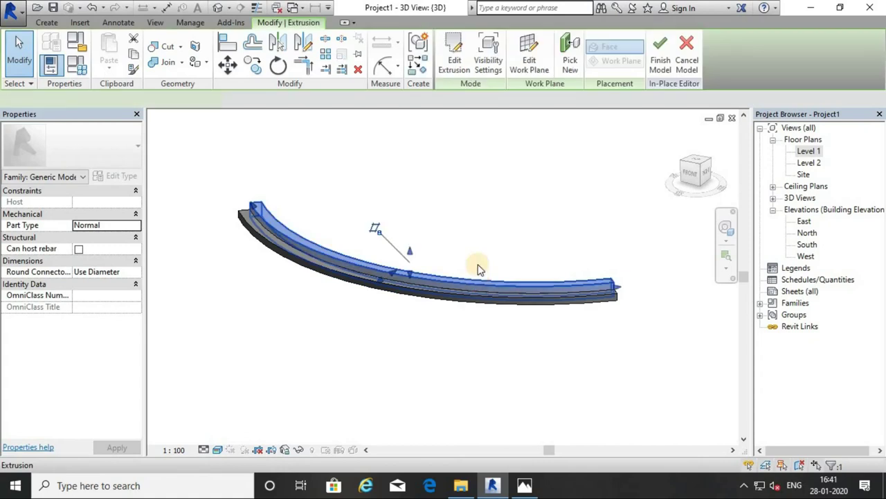
pyautogui.doubleClick(809, 150)
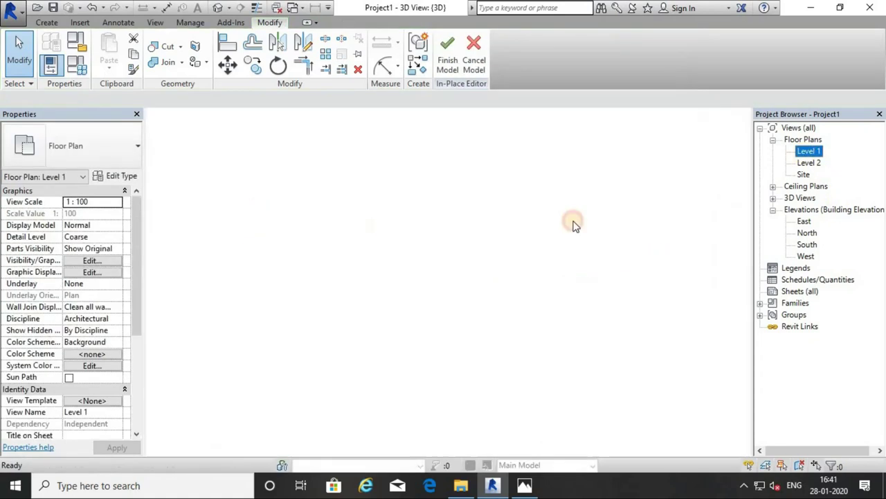
# Step: Start a new extrusion and draw two 4500 vertical side lines from the arc ends
pyautogui.click(472, 313)
pyautogui.click(338, 288)
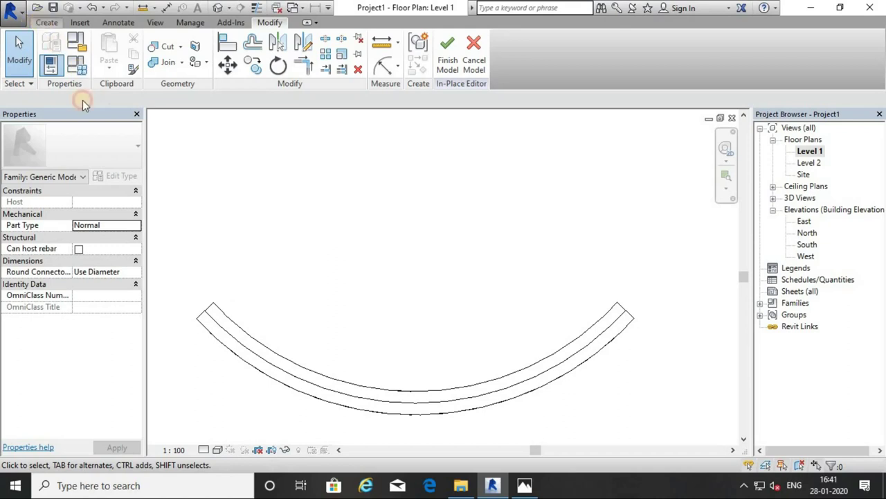
pyautogui.click(47, 22)
pyautogui.click(107, 50)
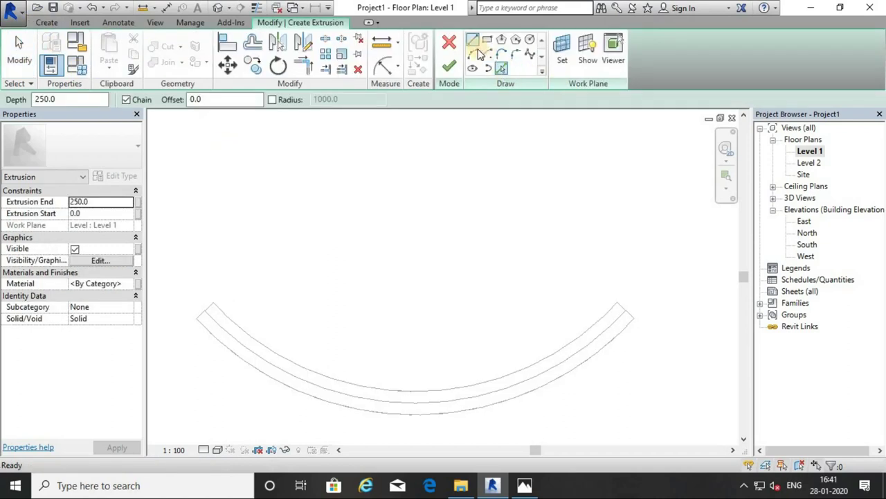
pyautogui.click(216, 300)
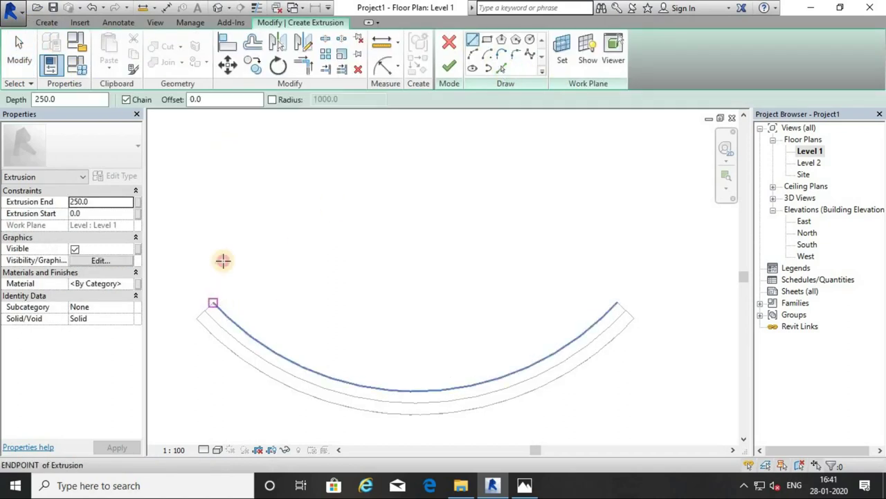
pyautogui.click(269, 189)
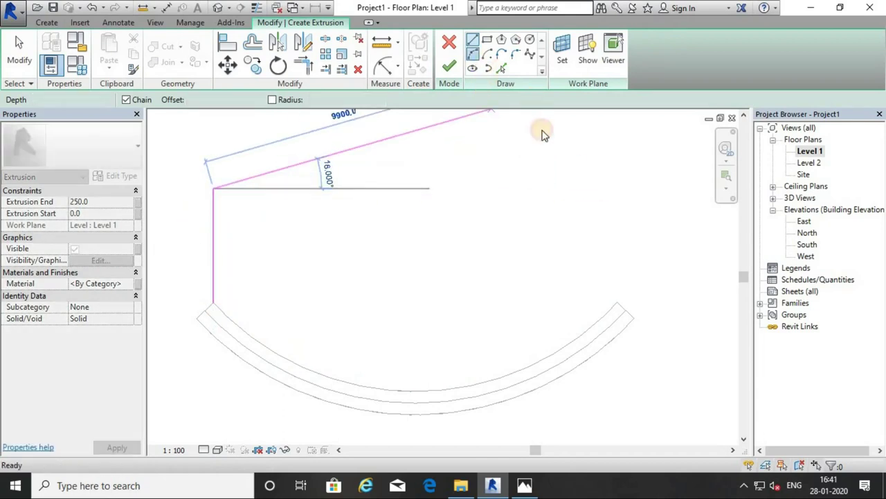
pyautogui.rightClick(560, 184)
pyautogui.click(578, 189)
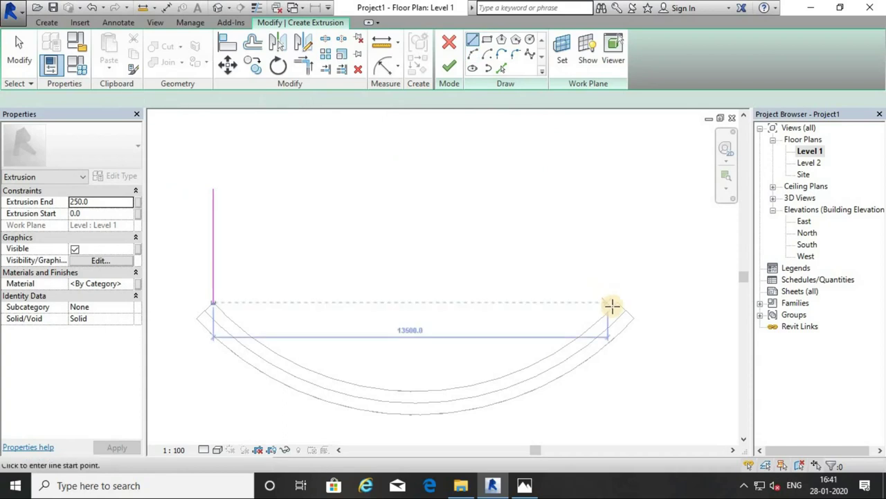
pyautogui.click(617, 302)
pyautogui.click(616, 178)
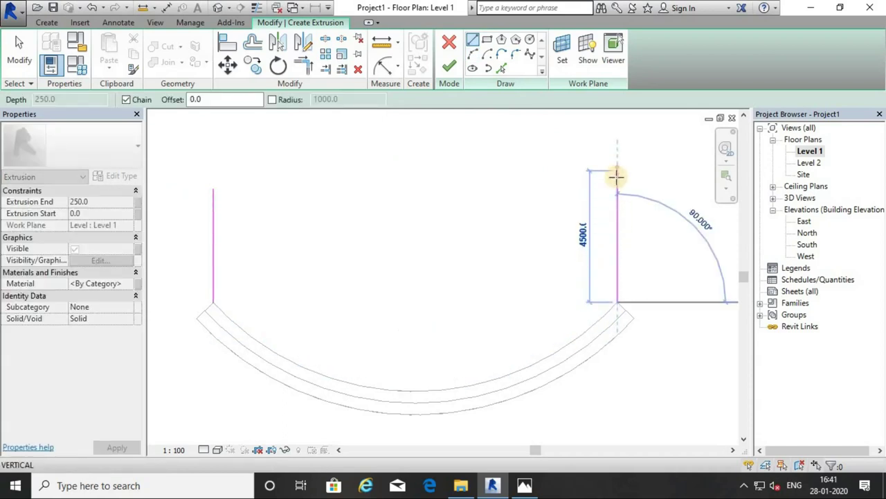
# Step: Close the platform with an upward arc and the picked inner step edge, extruded to 750
pyautogui.click(472, 54)
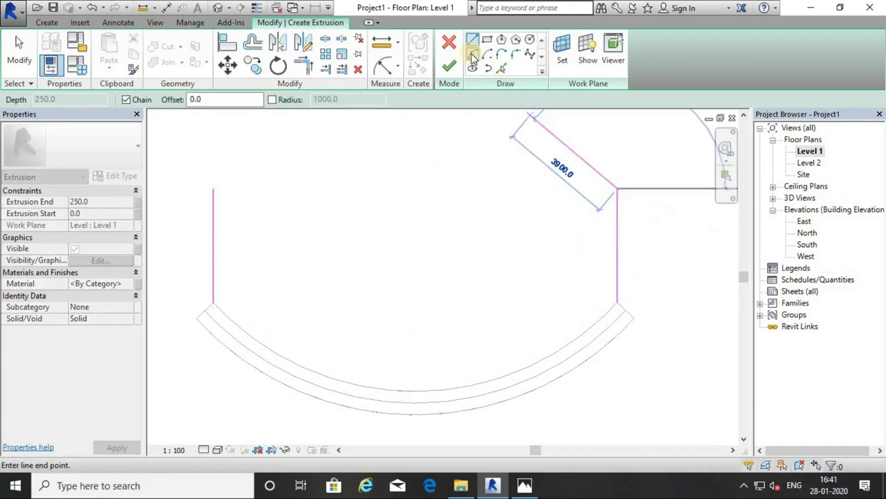
pyautogui.click(218, 191)
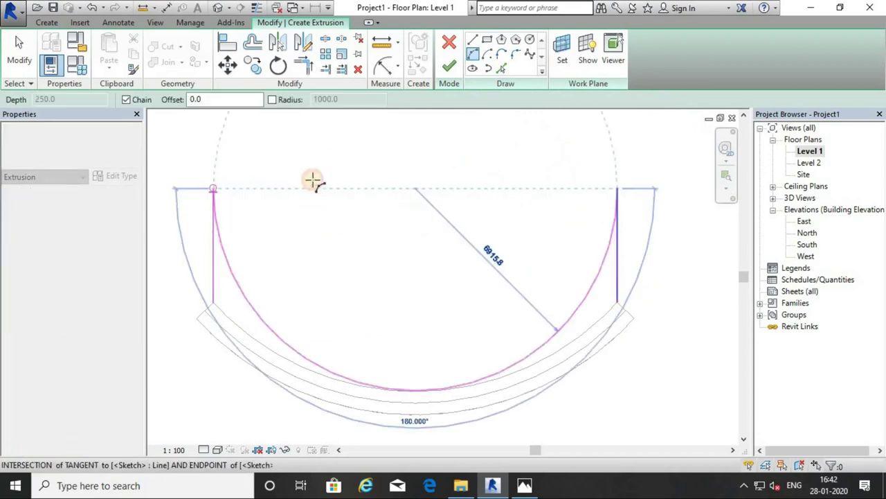
pyautogui.click(353, 154)
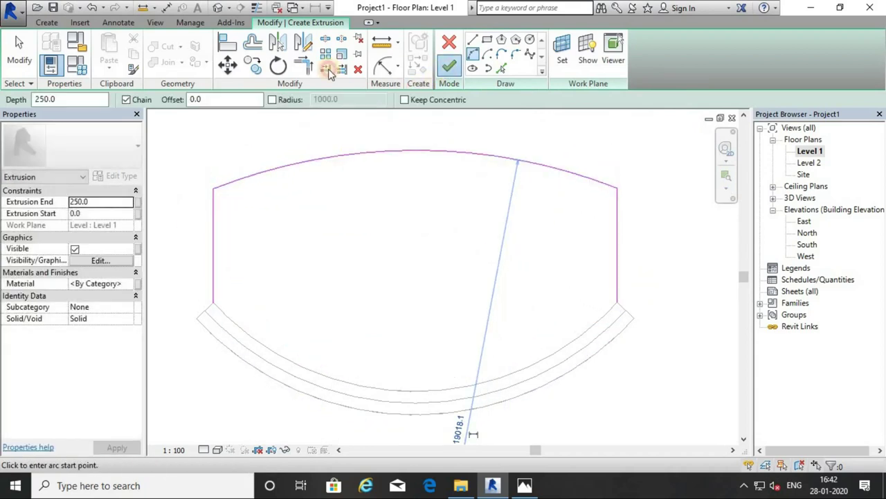
pyautogui.click(449, 66)
pyautogui.click(805, 451)
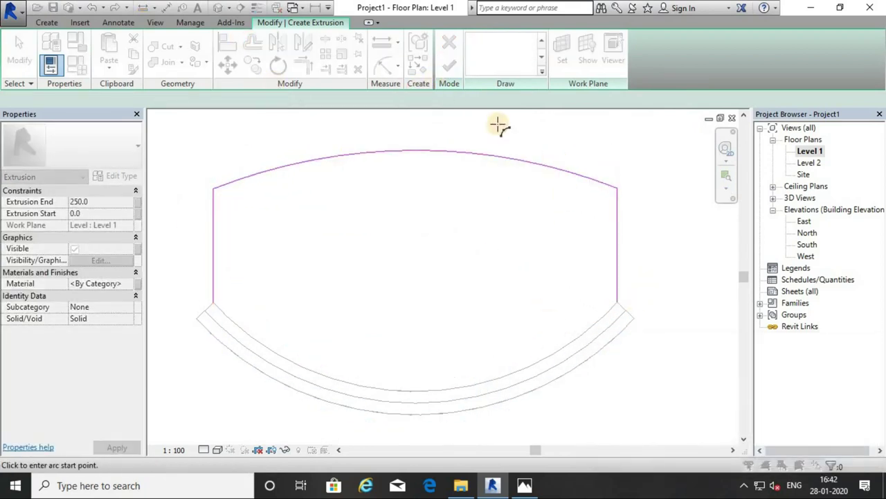
pyautogui.click(503, 72)
pyautogui.click(570, 338)
pyautogui.click(449, 69)
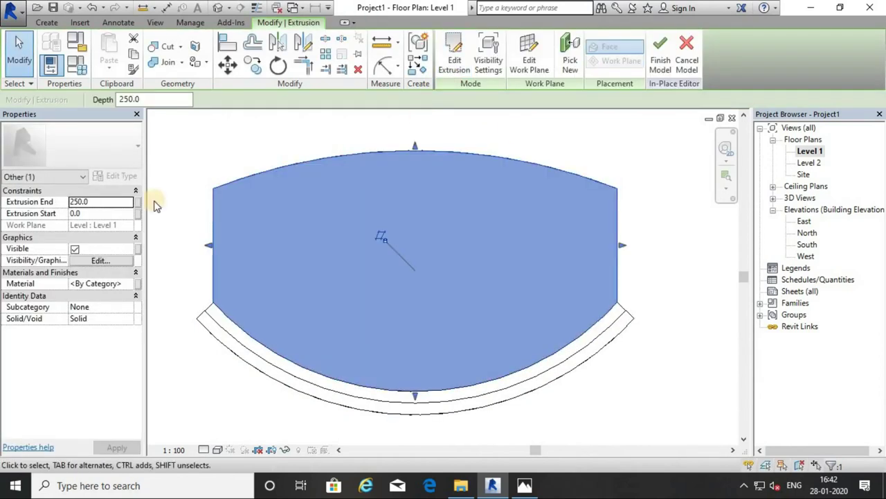
pyautogui.click(111, 203)
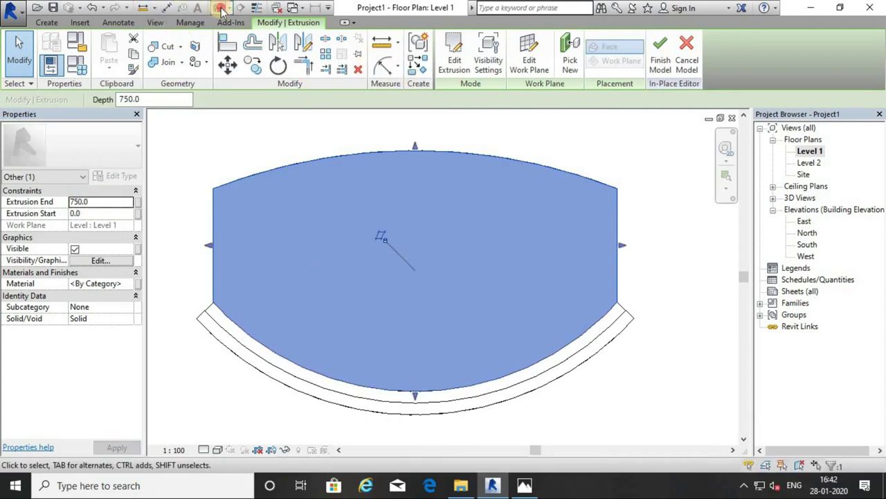
pyautogui.click(220, 8)
pyautogui.click(488, 153)
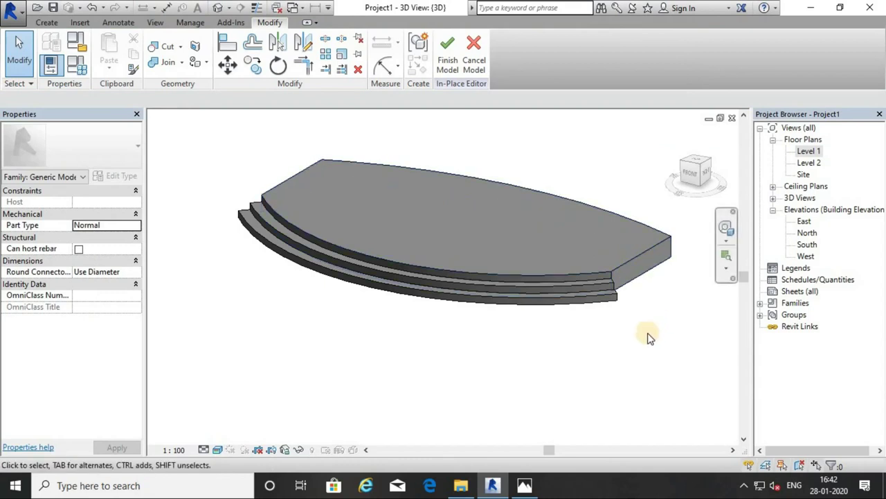
# Step: Pan the stepped platform in 3D, then switch back to the Level 1 floor plan
pyautogui.moveTo(649, 337); pyautogui.dragTo(637, 356, button='middle')
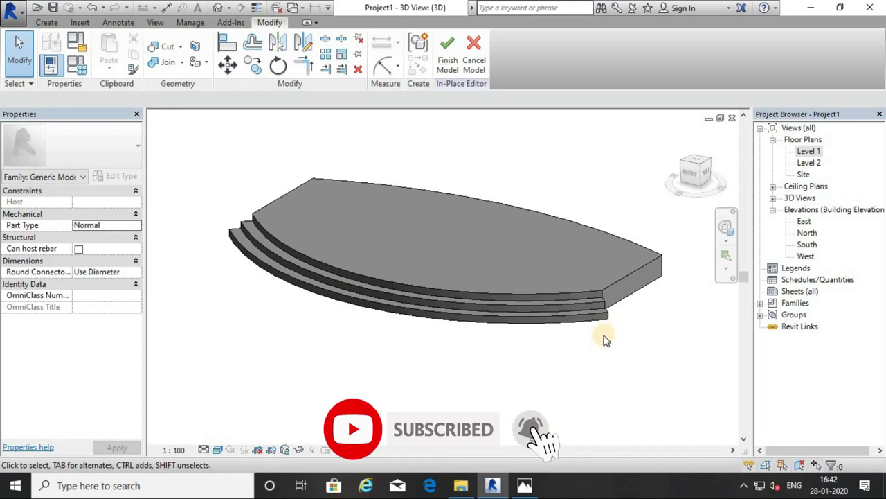
pyautogui.click(809, 151)
pyautogui.doubleClick(811, 151)
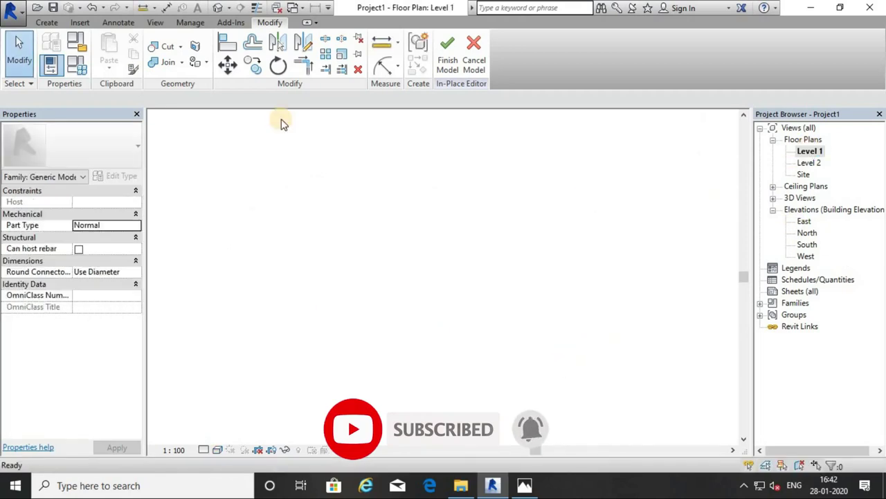
pyautogui.click(46, 22)
# Step: Sketch a 1000 x 700 rectangle at the arc's right end and extrude it 4000 tall
pyautogui.click(110, 55)
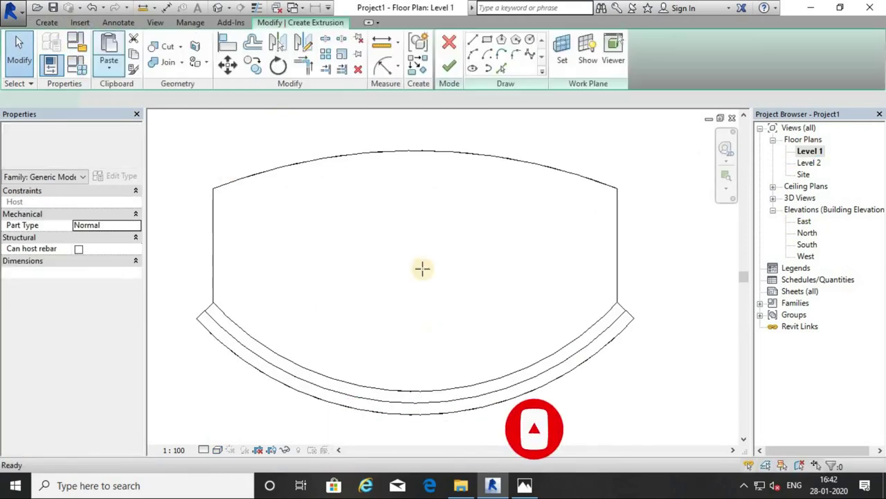
pyautogui.moveTo(633, 361); pyautogui.dragTo(662, 319, button='middle')
pyautogui.press('r')
pyautogui.press('e')
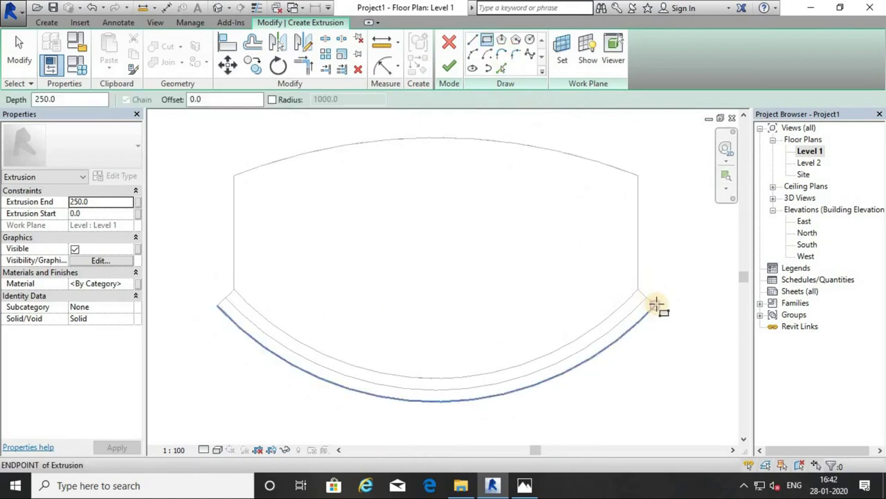
pyautogui.click(675, 336)
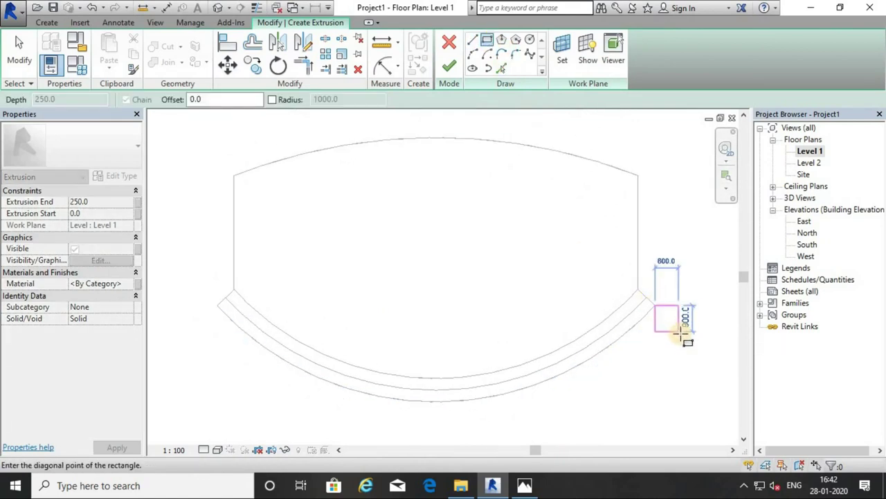
pyautogui.click(686, 326)
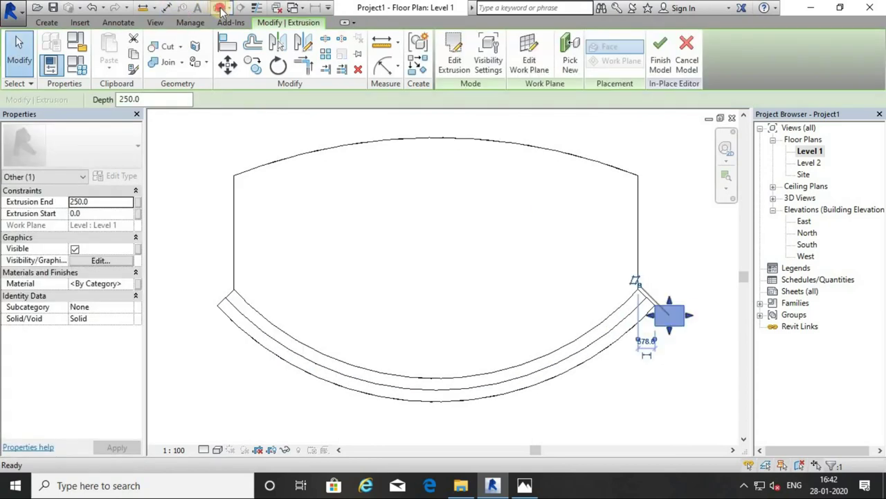
pyautogui.click(606, 309)
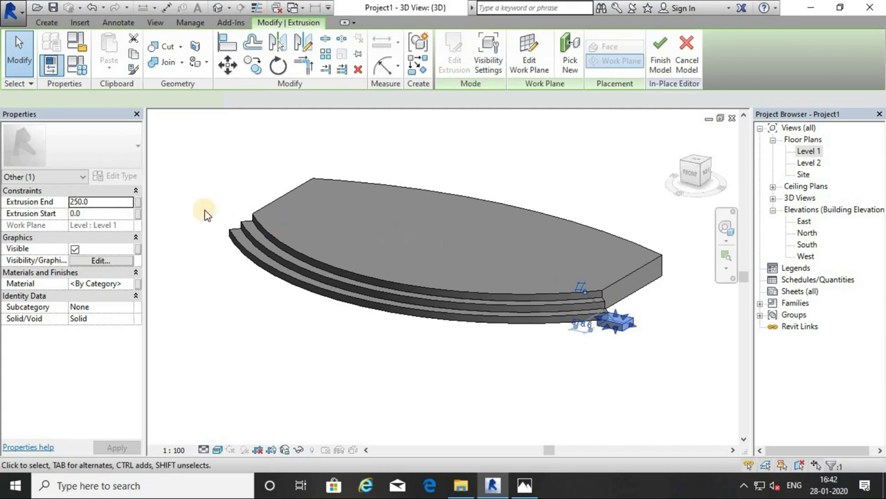
pyautogui.click(119, 201)
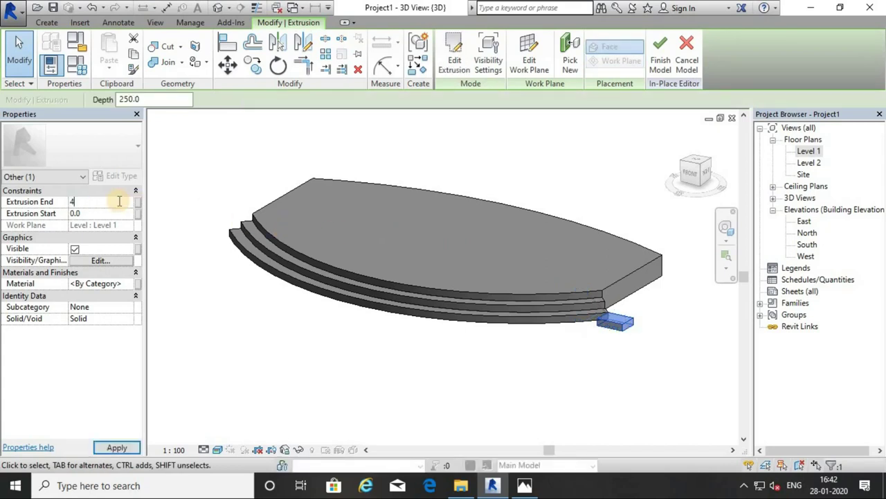
pyautogui.click(603, 366)
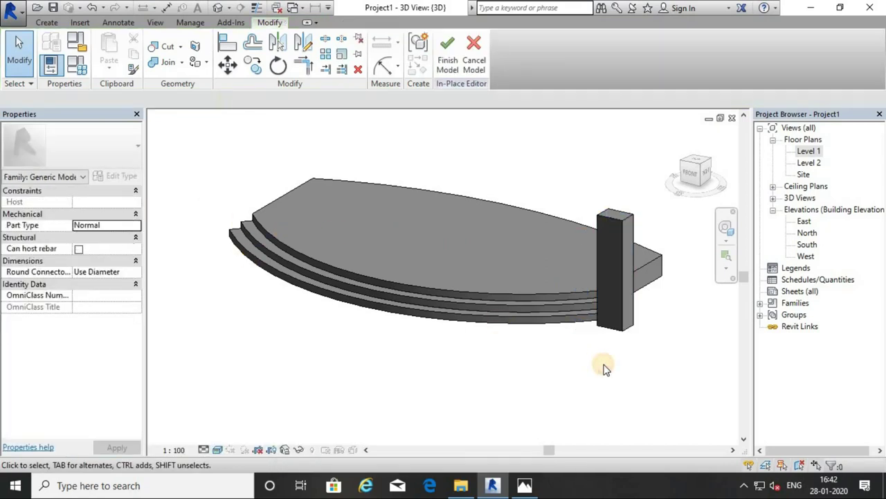
pyautogui.click(625, 330)
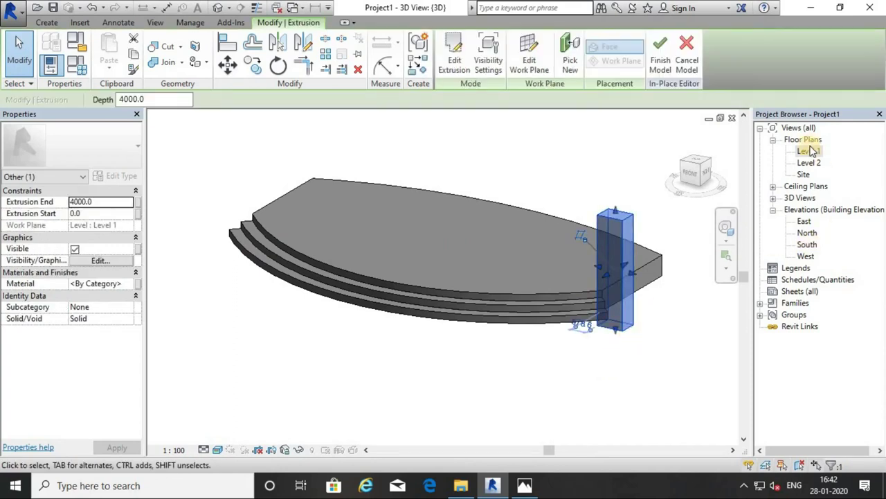
# Step: Mirror-copy the pillar across an axis through the platform's midpoint to its left end
pyautogui.doubleClick(809, 151)
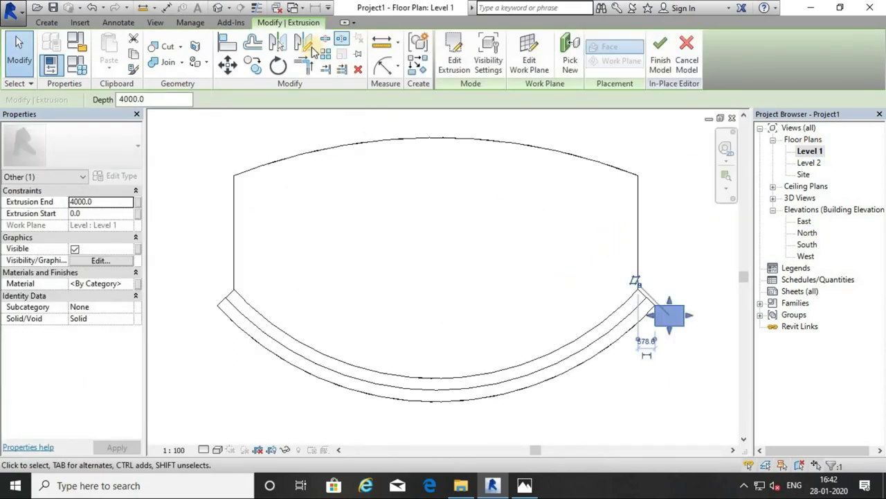
pyautogui.click(305, 45)
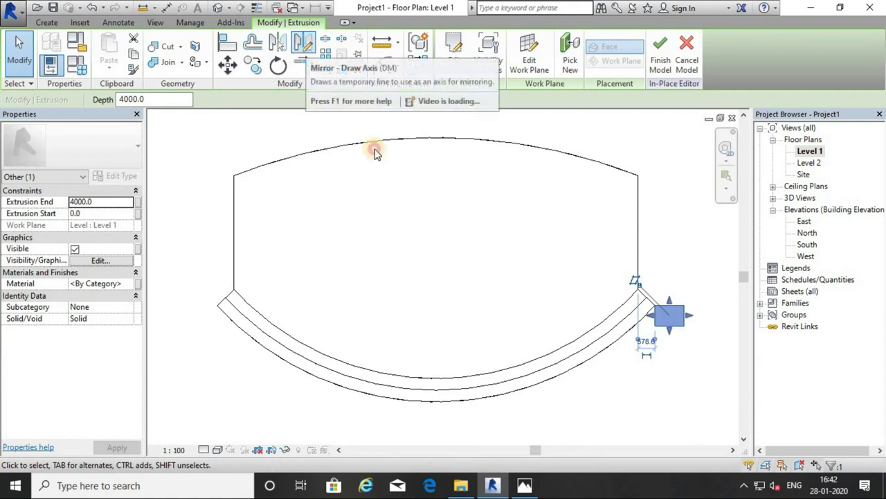
pyautogui.click(438, 362)
pyautogui.click(443, 357)
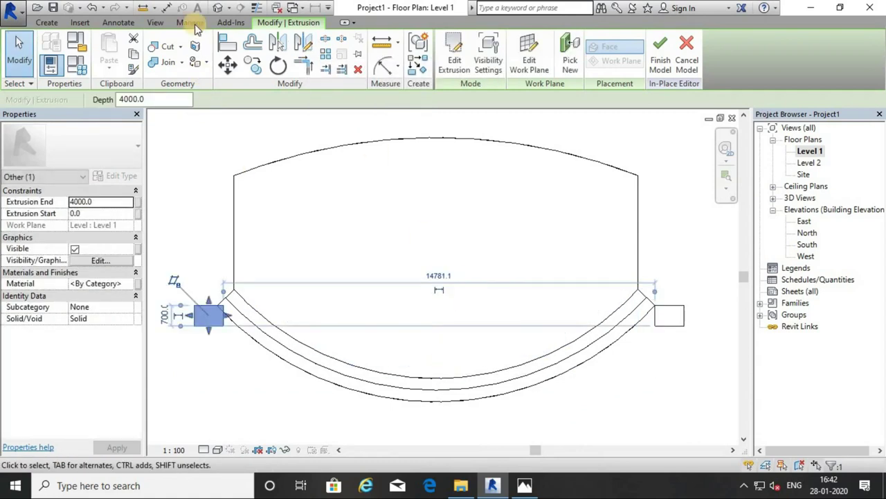
pyautogui.click(217, 10)
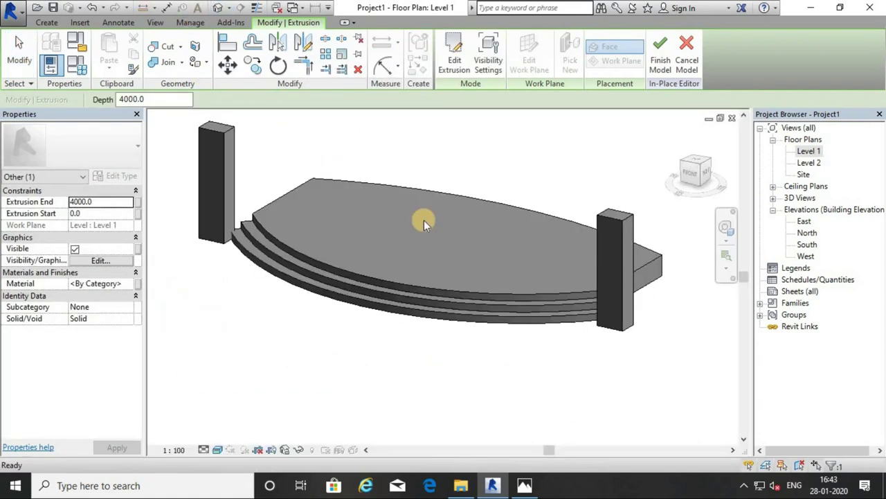
pyautogui.click(448, 328)
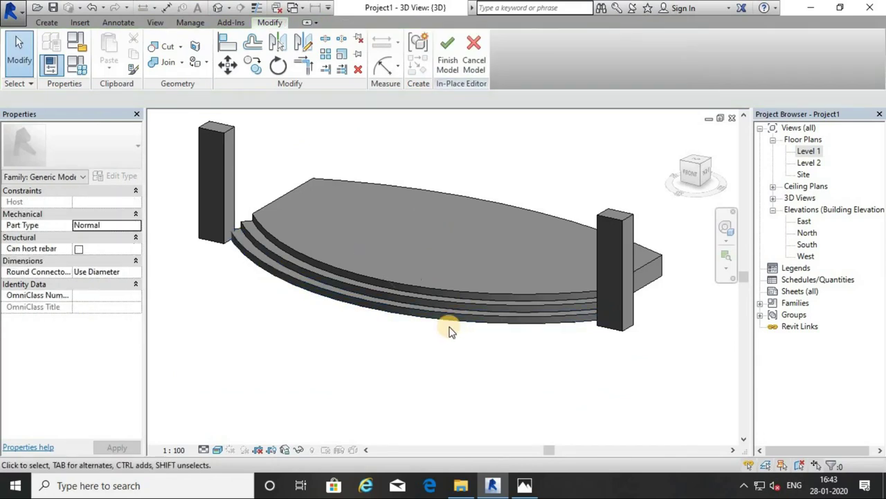
pyautogui.click(47, 22)
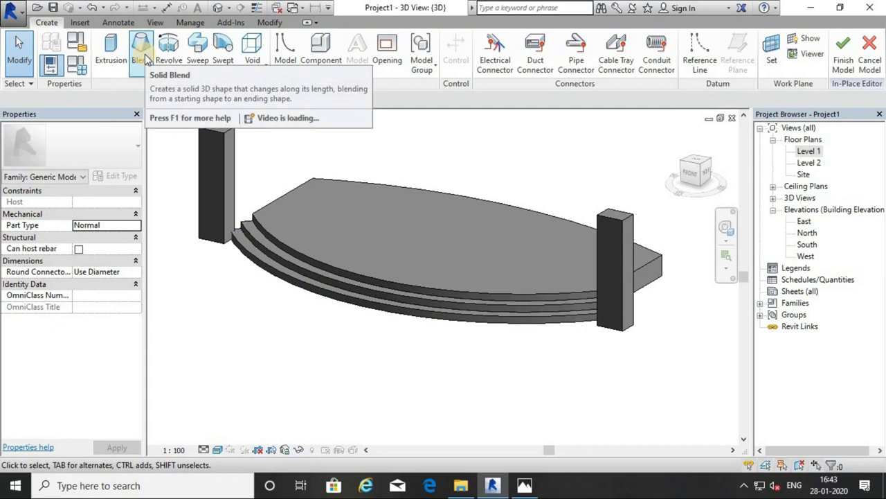
# Step: Switch to Level 1 and zoom out to frame both pillar footprints and the steps
pyautogui.doubleClick(811, 154)
pyautogui.scroll(-1, 611, 294)
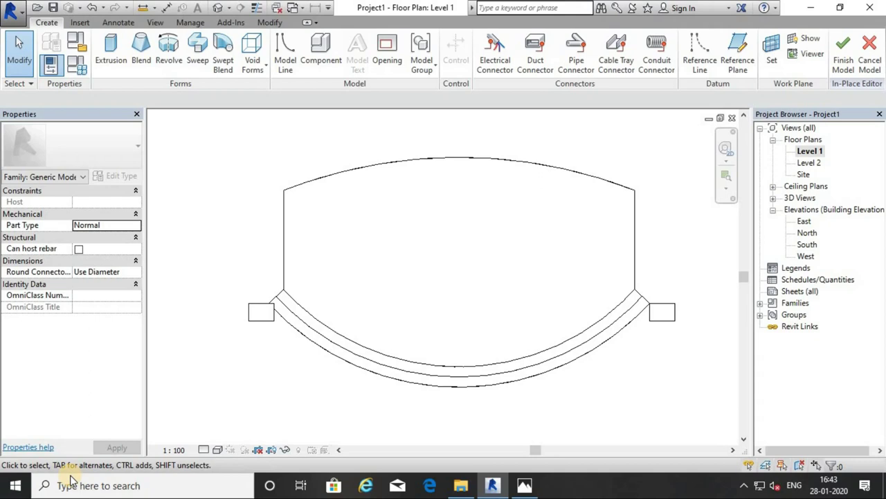
pyautogui.moveTo(277, 302); pyautogui.dragTo(300, 257, button='middle')
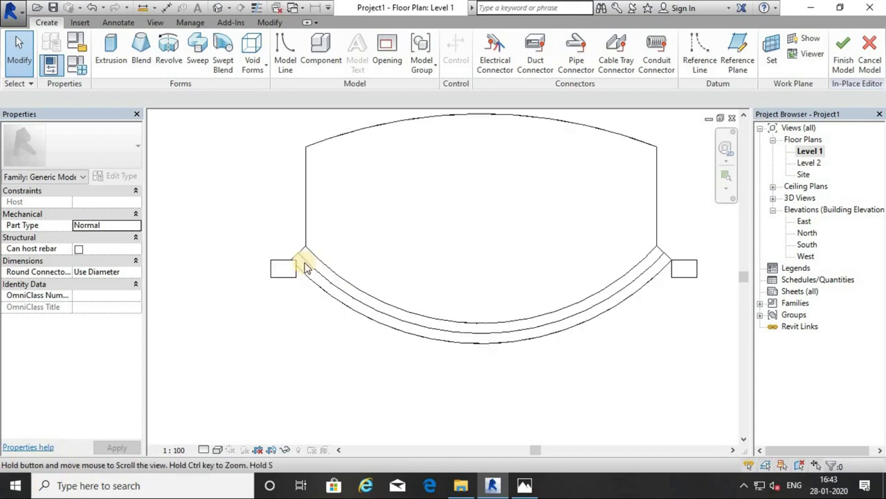
# Step: Start a blend and sketch a 1000 x 700 base rectangle on the left pillar
pyautogui.click(142, 54)
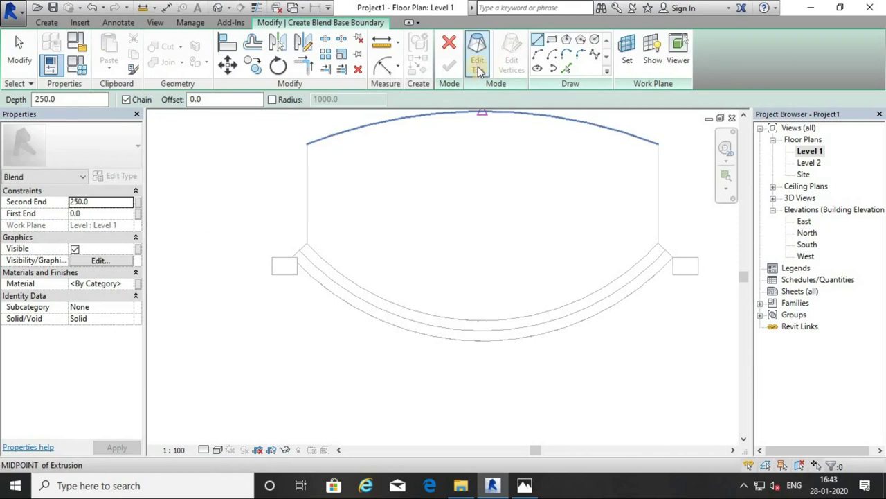
pyautogui.scroll(2, 279, 287)
pyautogui.scroll(1, 279, 285)
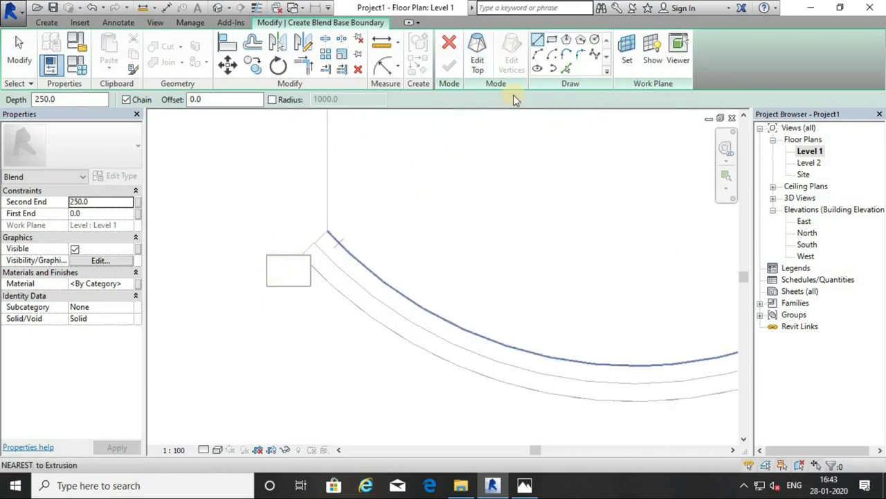
pyautogui.click(552, 42)
pyautogui.click(267, 255)
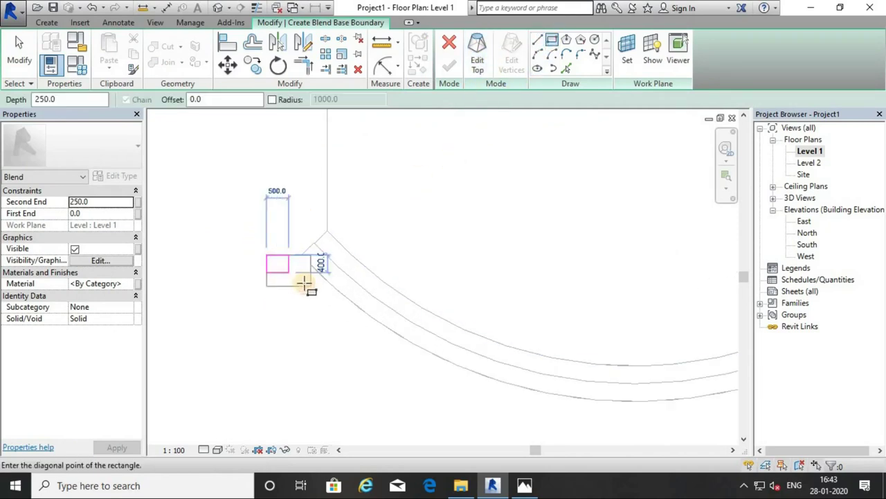
pyautogui.click(311, 285)
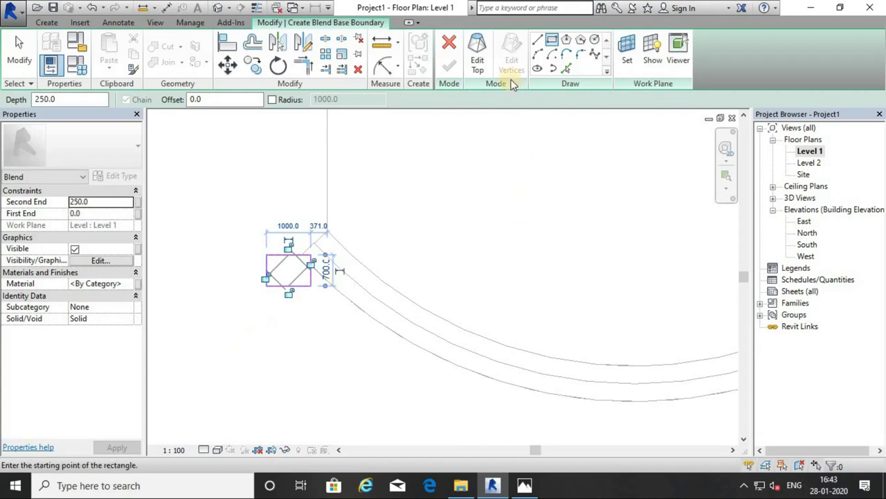
# Step: Sketch a 1600 x 1100 top rectangle around the base and finish the blend
pyautogui.click(478, 63)
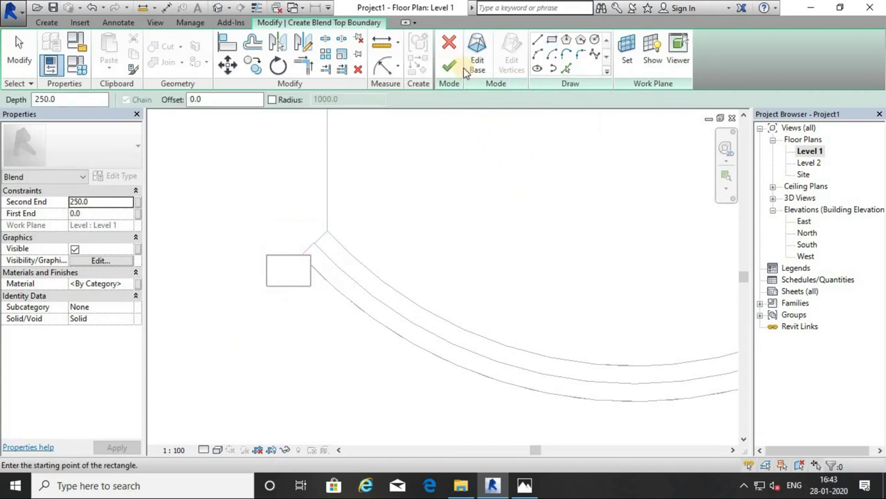
pyautogui.click(554, 42)
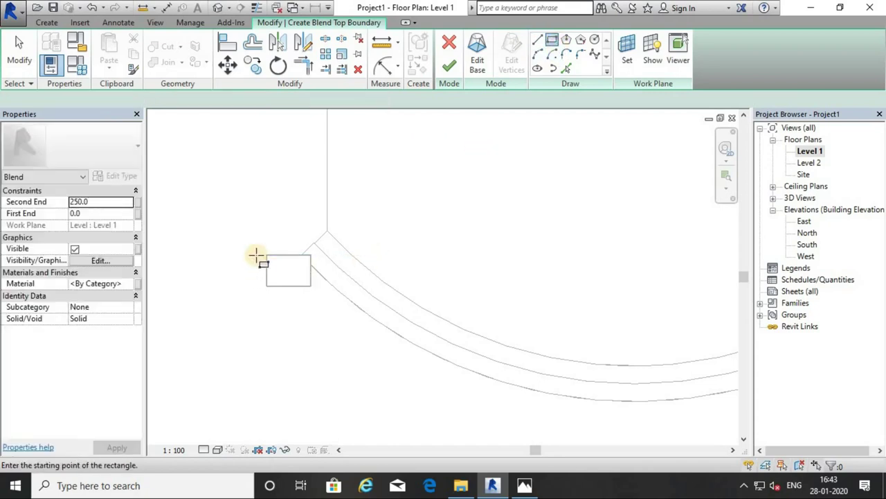
pyautogui.scroll(1, 260, 246)
pyautogui.click(253, 243)
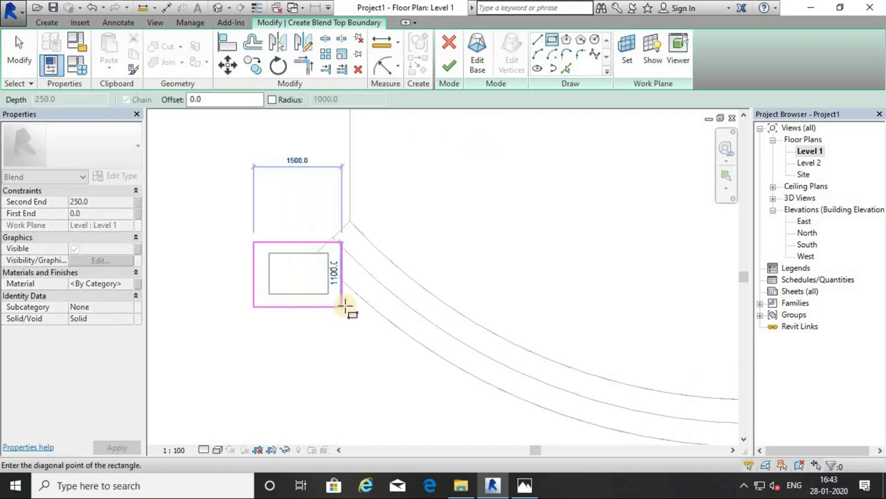
pyautogui.click(325, 323)
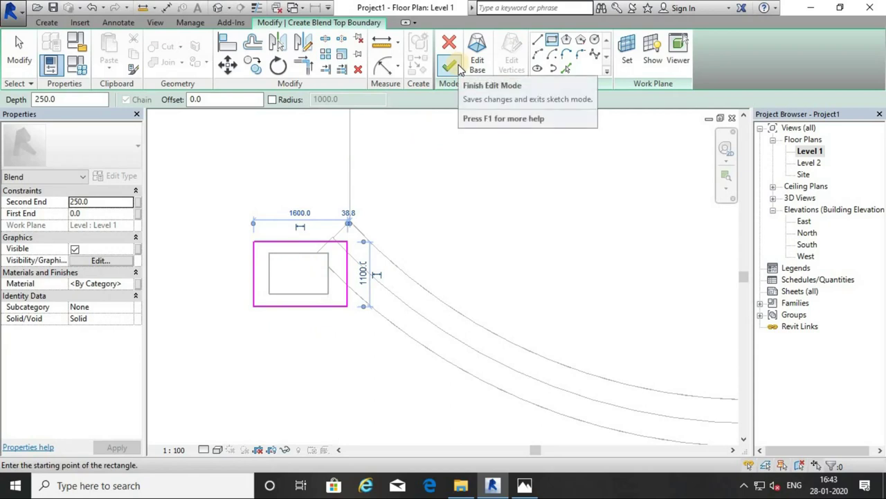
pyautogui.click(457, 67)
# Step: Switch to the 3D view and select the new blend at the left pillar
pyautogui.click(218, 8)
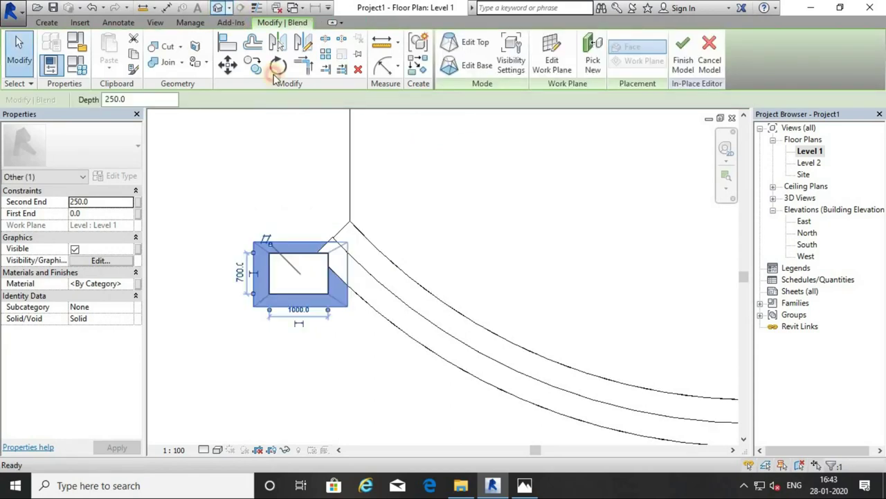
pyautogui.moveTo(238, 257); pyautogui.dragTo(329, 248, button='middle')
pyautogui.scroll(2, 336, 239)
pyautogui.click(345, 230)
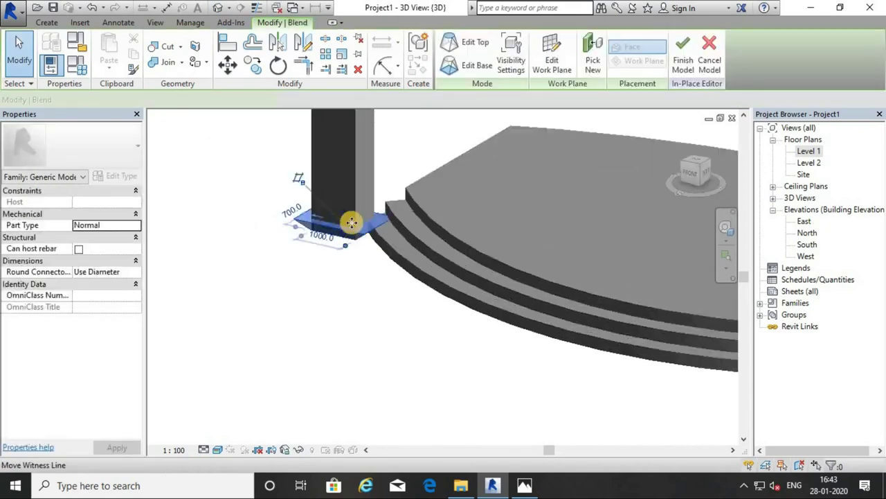
# Step: Drag the blend's top shape handle down to about -129.5, forming a thin plinth
pyautogui.scroll(2, 341, 236)
pyautogui.scroll(3, 350, 270)
pyautogui.moveTo(356, 294)
pyautogui.keyDown('shift'); pyautogui.mouseDown(button='middle')
pyautogui.moveTo(366, 254)
pyautogui.moveTo(372, 283)
pyautogui.mouseUp(button='middle'); pyautogui.keyUp('shift')
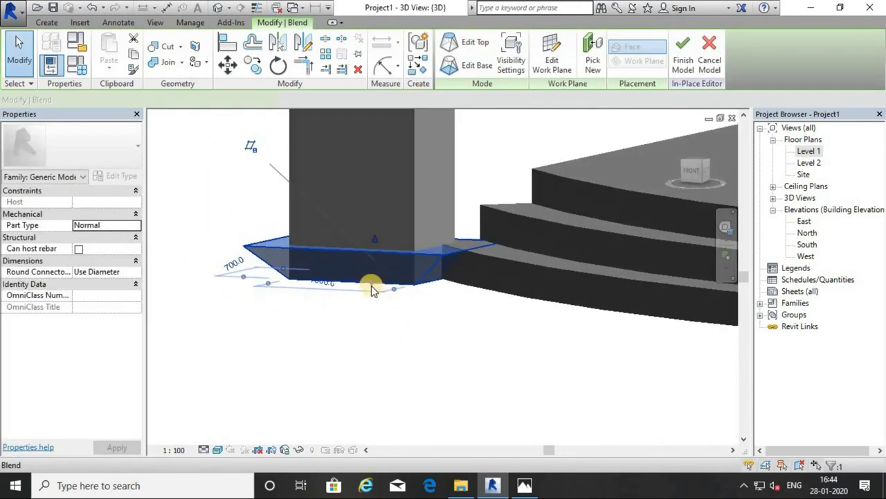
pyautogui.click(372, 256)
pyautogui.moveTo(373, 234); pyautogui.dragTo(372, 279)
pyautogui.moveTo(368, 289)
pyautogui.keyDown('shift'); pyautogui.mouseDown(button='middle')
pyautogui.moveTo(376, 406)
pyautogui.moveTo(356, 329)
pyautogui.mouseUp(button='middle'); pyautogui.keyUp('shift')
pyautogui.click(372, 343)
# Step: Orbit to check the plinth, then return to the Level 1 floor plan
pyautogui.scroll(-3, 356, 329)
pyautogui.scroll(-2, 368, 348)
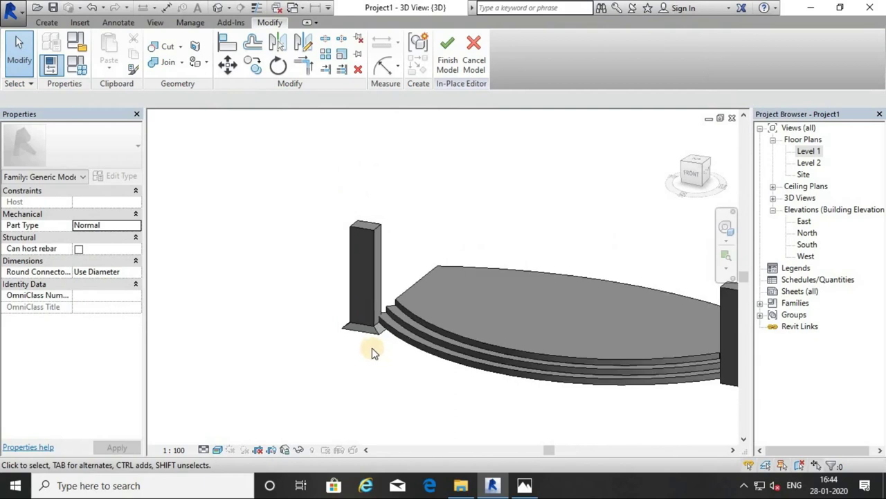
pyautogui.keyDown('shift'); pyautogui.moveTo(368, 311); pyautogui.dragTo(363, 228, button='middle'); pyautogui.keyUp('shift')
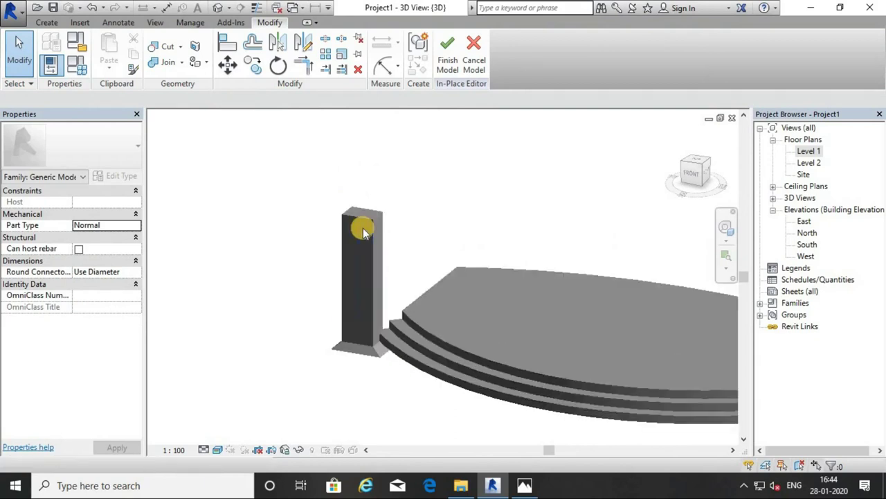
pyautogui.doubleClick(809, 151)
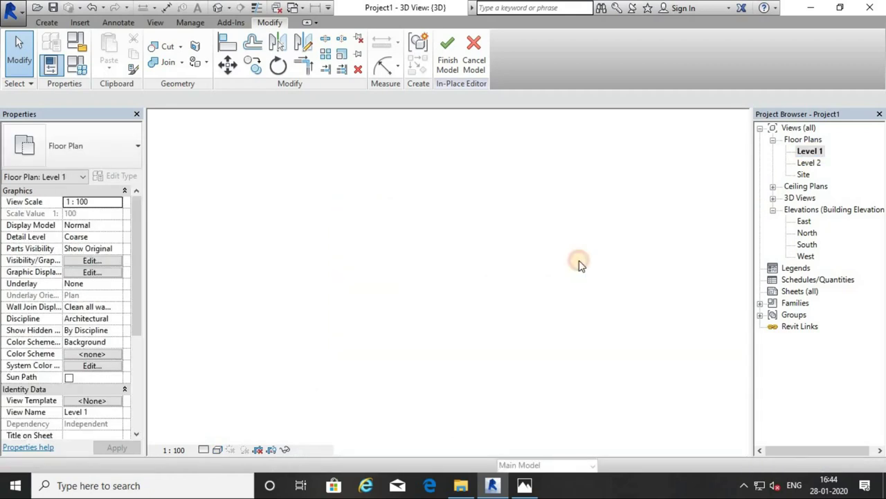
# Step: Start a new blend with a 220-radius circle base inside the pillar footprint
pyautogui.click(46, 22)
pyautogui.click(143, 59)
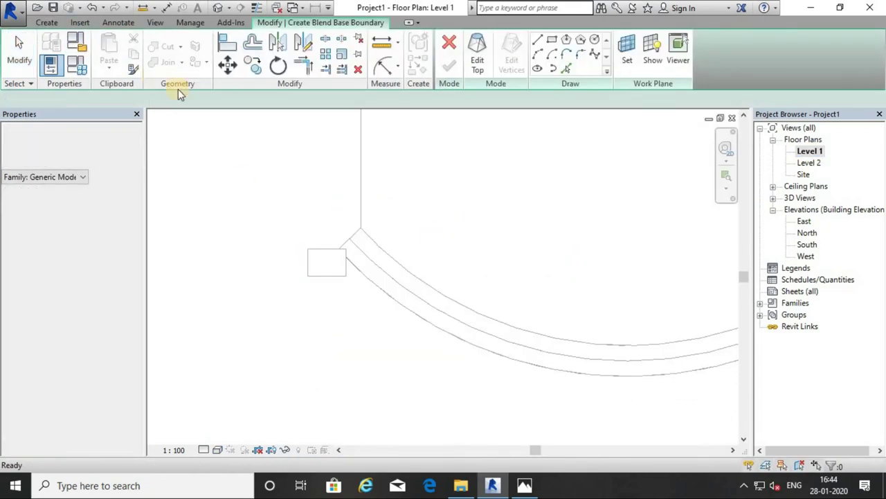
pyautogui.click(595, 40)
pyautogui.scroll(3, 352, 268)
pyautogui.scroll(3, 340, 265)
pyautogui.click(343, 250)
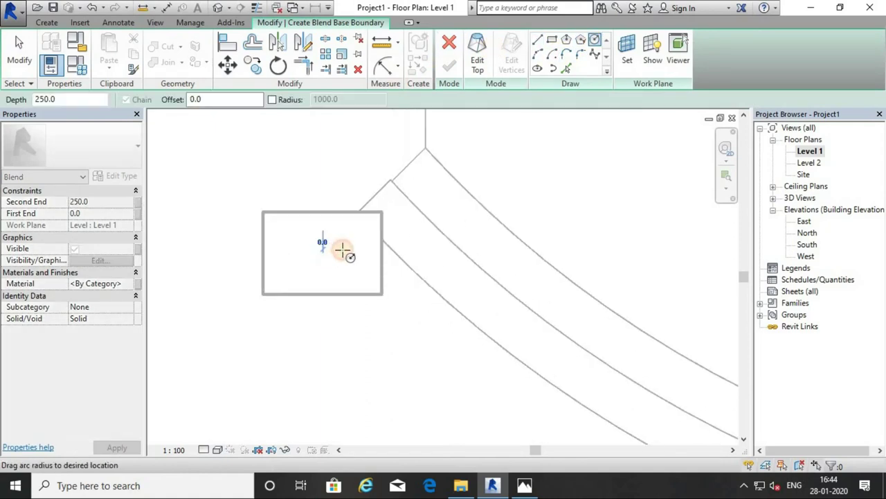
pyautogui.click(350, 248)
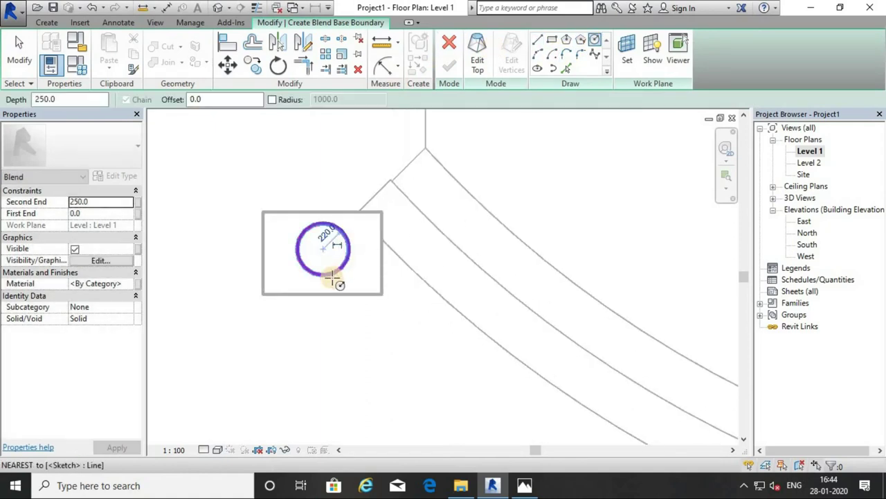
# Step: Sketch a 1000 x 700 rectangle as the blend's top and finish it
pyautogui.click(479, 64)
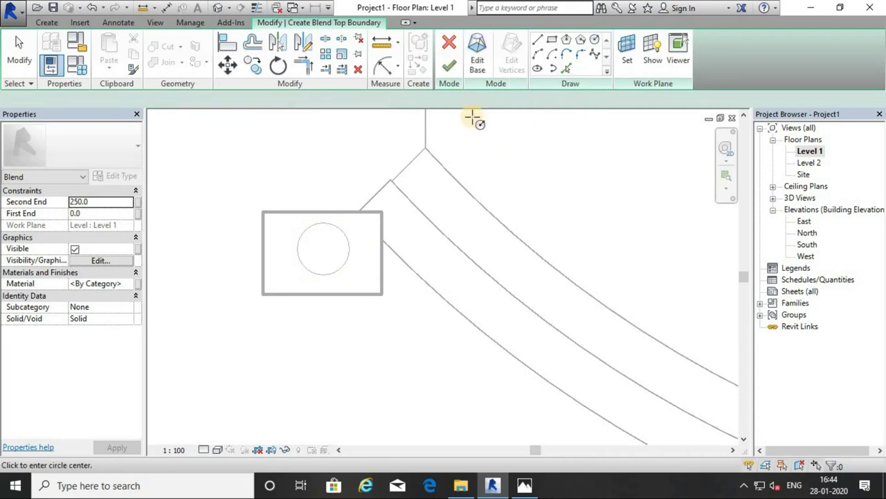
pyautogui.click(593, 42)
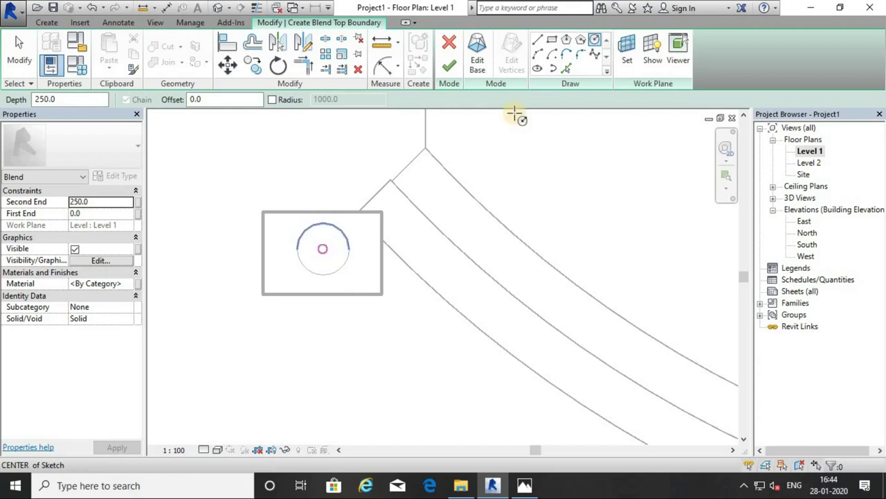
pyautogui.click(552, 41)
pyautogui.click(263, 212)
pyautogui.click(383, 294)
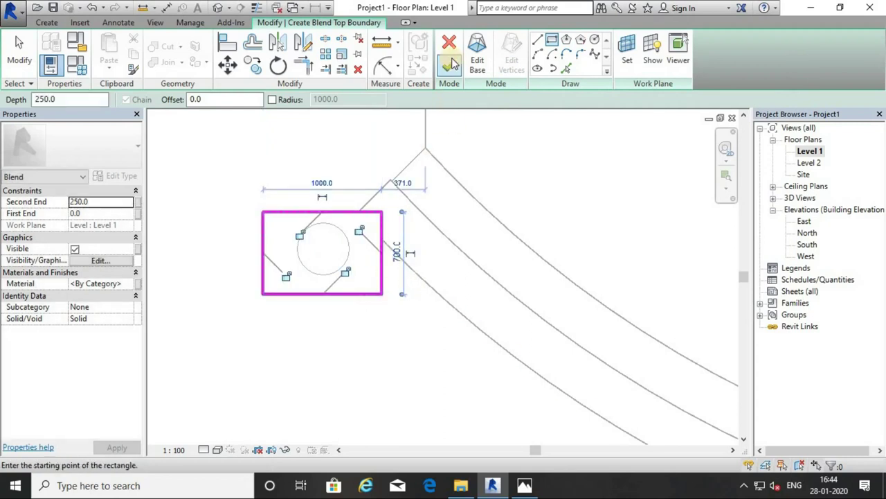
pyautogui.click(449, 64)
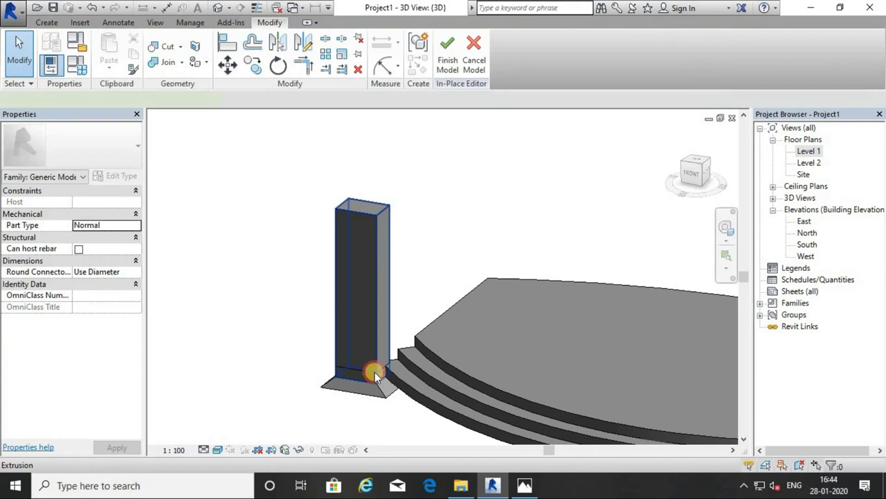
# Step: Lift the new blend from the pillar's foot up onto the pillar top as a cap
pyautogui.click(375, 371)
pyautogui.click(413, 313)
pyautogui.moveTo(311, 316); pyautogui.dragTo(421, 395)
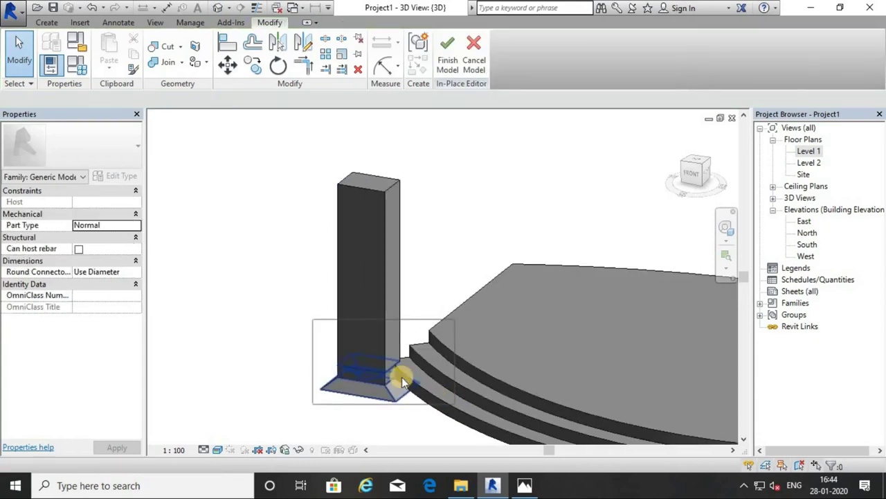
pyautogui.moveTo(352, 310); pyautogui.dragTo(423, 386)
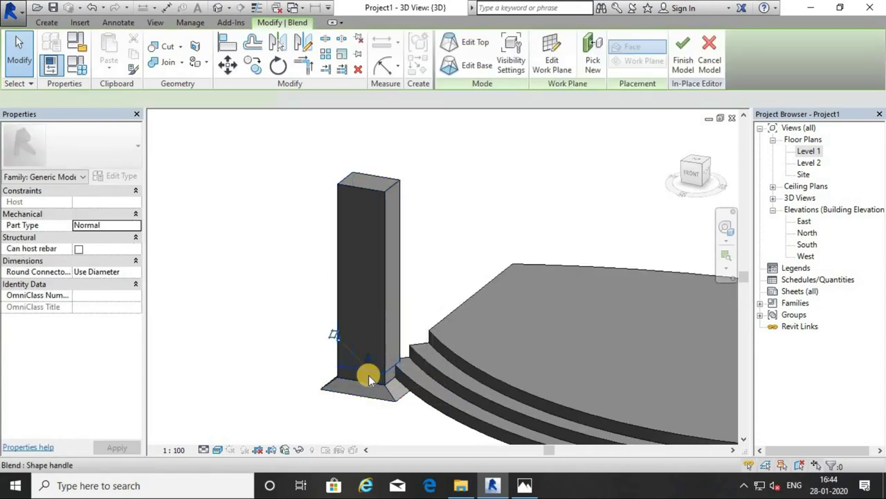
pyautogui.moveTo(370, 377); pyautogui.dragTo(386, 160)
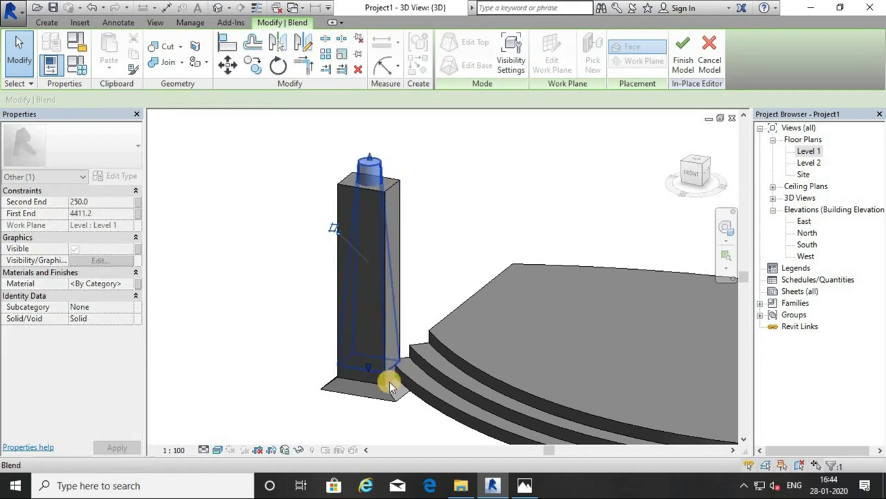
pyautogui.moveTo(369, 374); pyautogui.dragTo(380, 184)
pyautogui.click(413, 202)
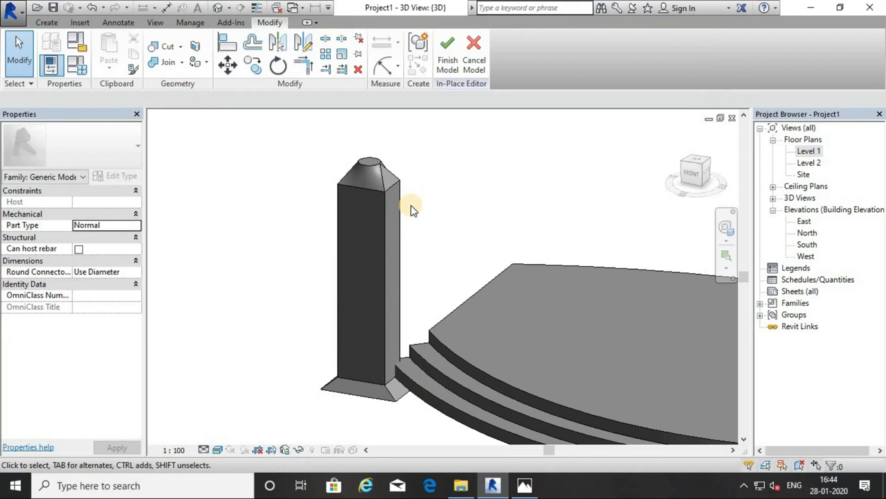
pyautogui.scroll(-1, 409, 219)
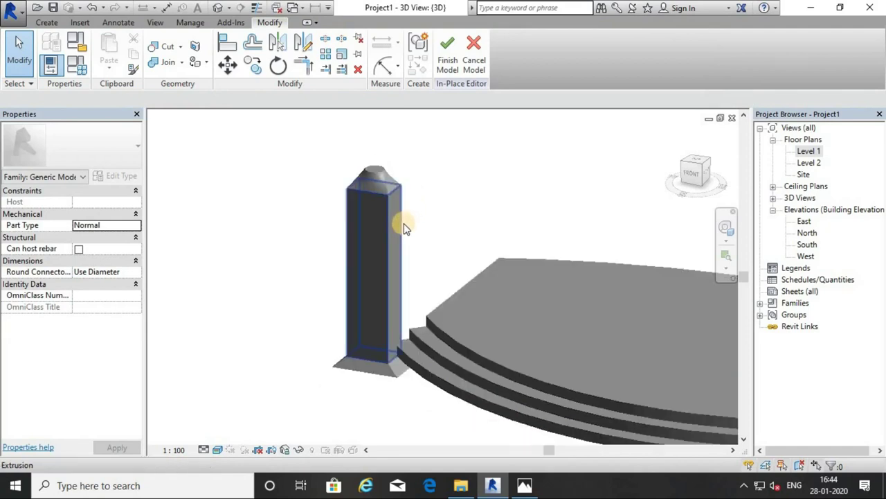
pyautogui.scroll(-2, 403, 223)
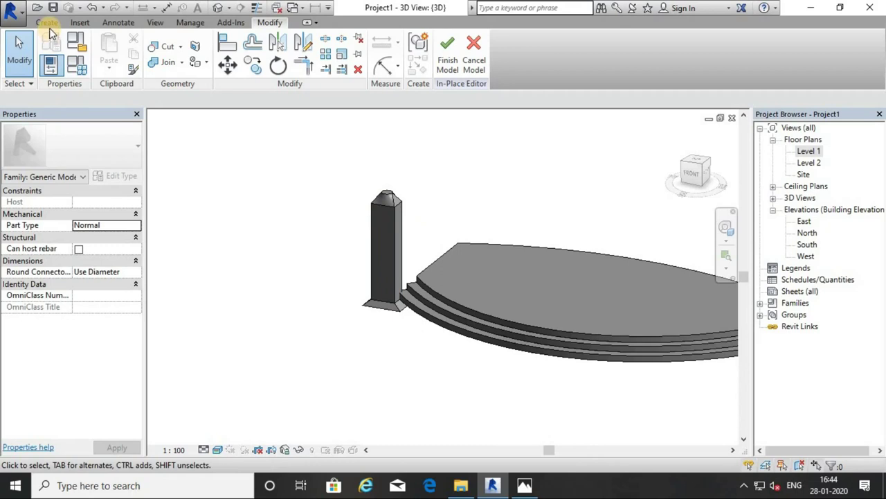
pyautogui.click(47, 23)
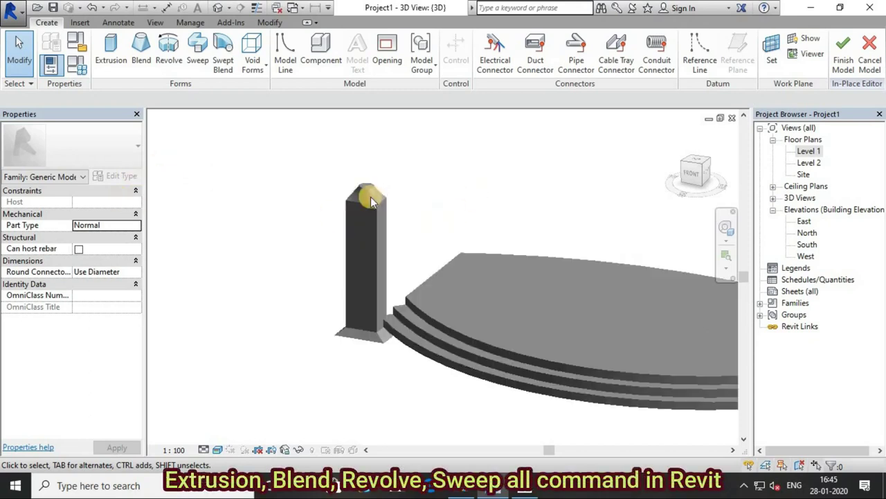
pyautogui.scroll(3, 384, 199)
pyautogui.scroll(2, 367, 173)
pyautogui.scroll(1, 355, 158)
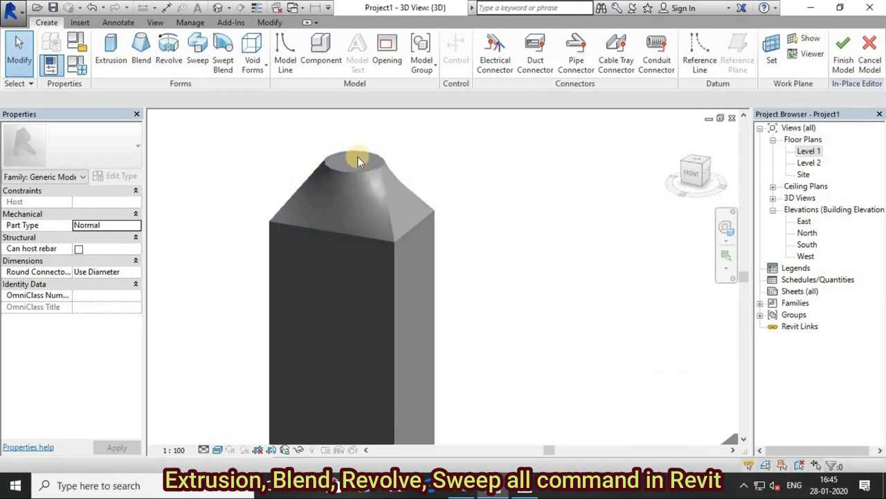
pyautogui.scroll(-1, 357, 157)
pyautogui.scroll(-1, 362, 169)
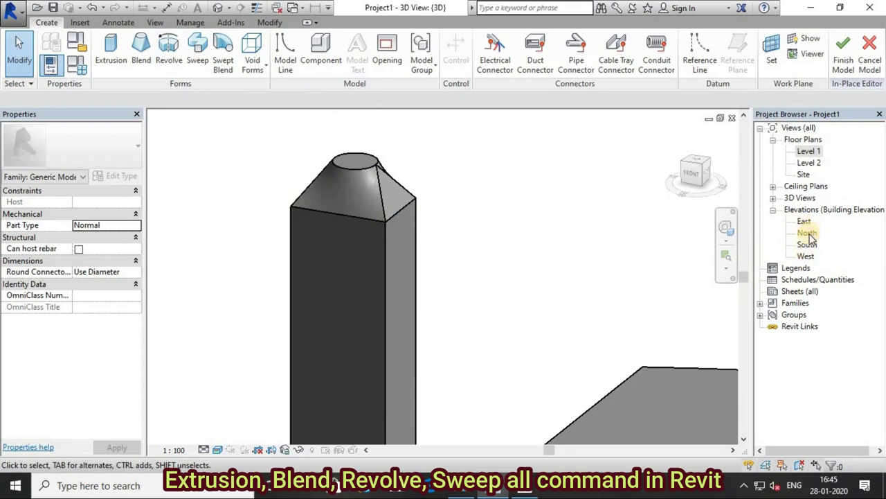
pyautogui.doubleClick(808, 151)
pyautogui.scroll(-3, 350, 218)
pyautogui.scroll(1, 360, 198)
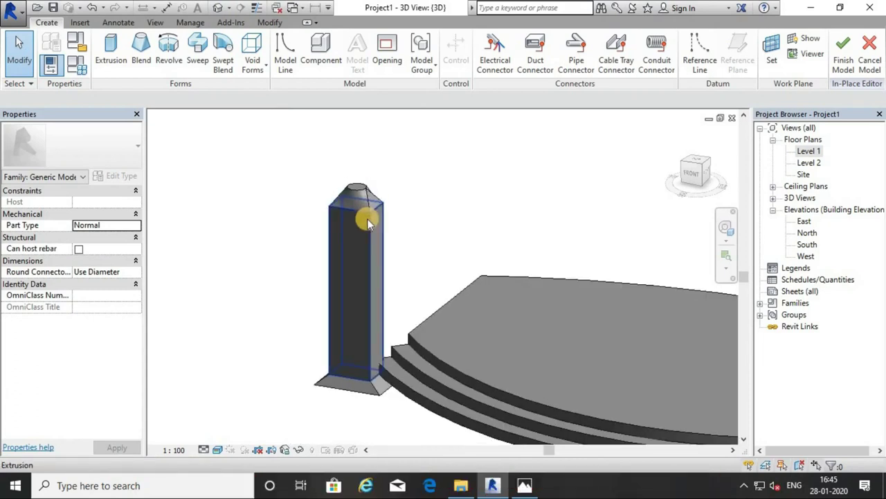
pyautogui.scroll(-1, 371, 235)
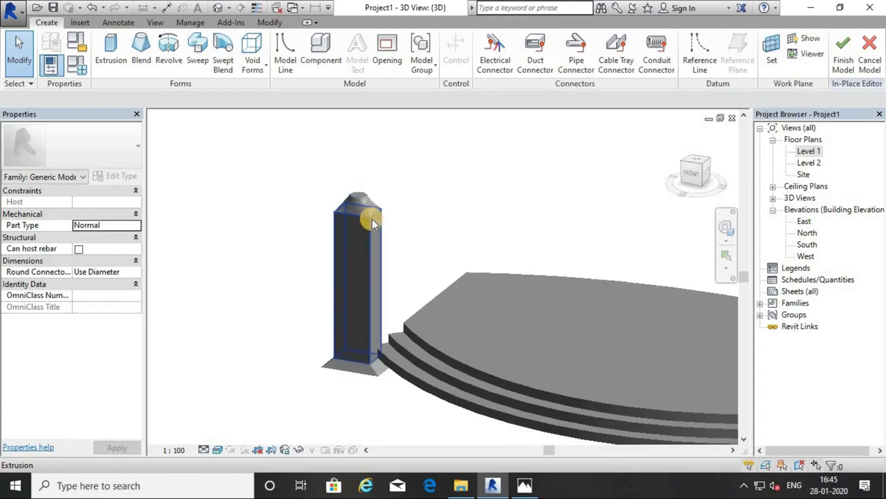
pyautogui.keyDown('shift'); pyautogui.moveTo(425, 386); pyautogui.dragTo(691, 224, button='middle'); pyautogui.keyUp('shift')
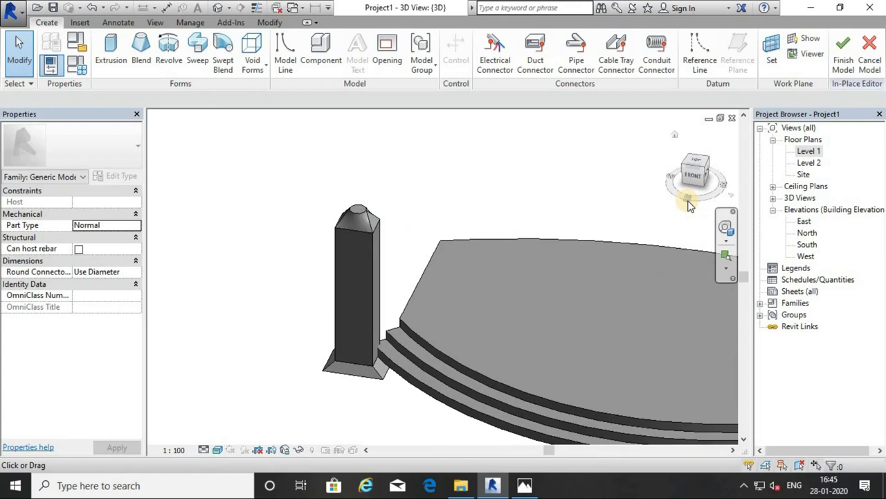
pyautogui.doubleClick(811, 246)
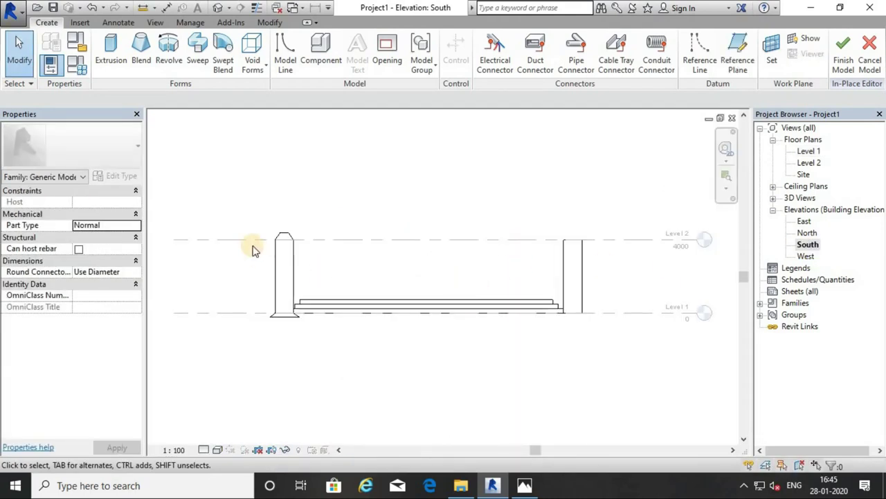
# Step: Start a Revolve, cancel the Work Plane dialog, and return to the Level 1 plan
pyautogui.click(168, 48)
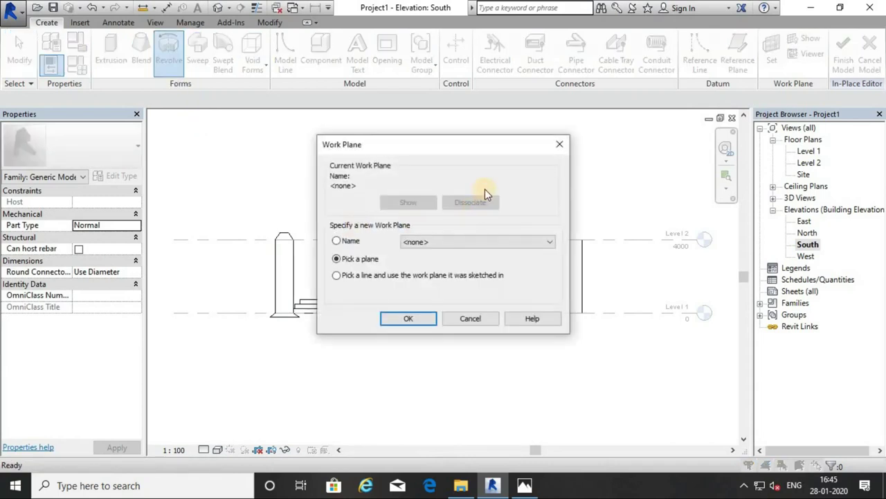
pyautogui.click(456, 247)
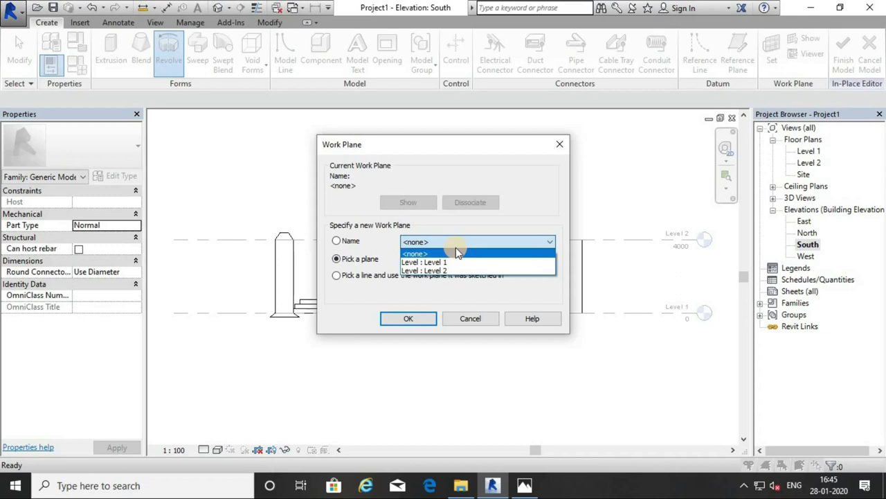
pyautogui.click(455, 247)
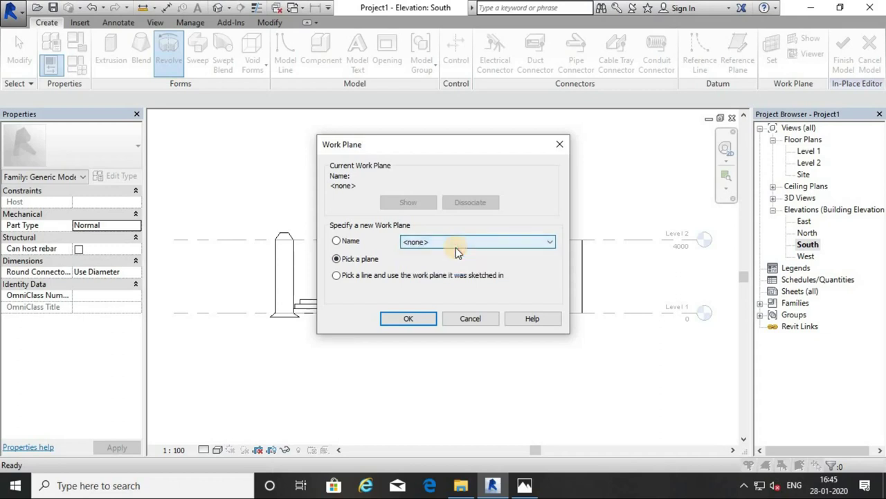
pyautogui.click(477, 318)
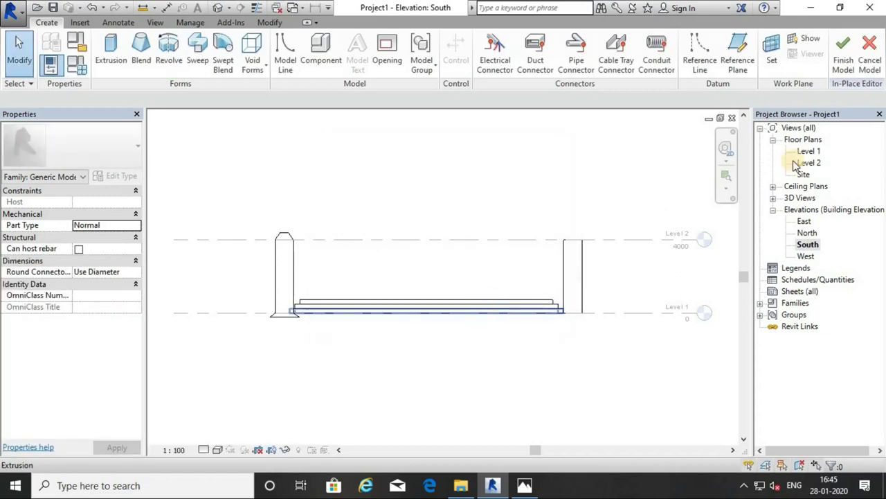
pyautogui.doubleClick(808, 152)
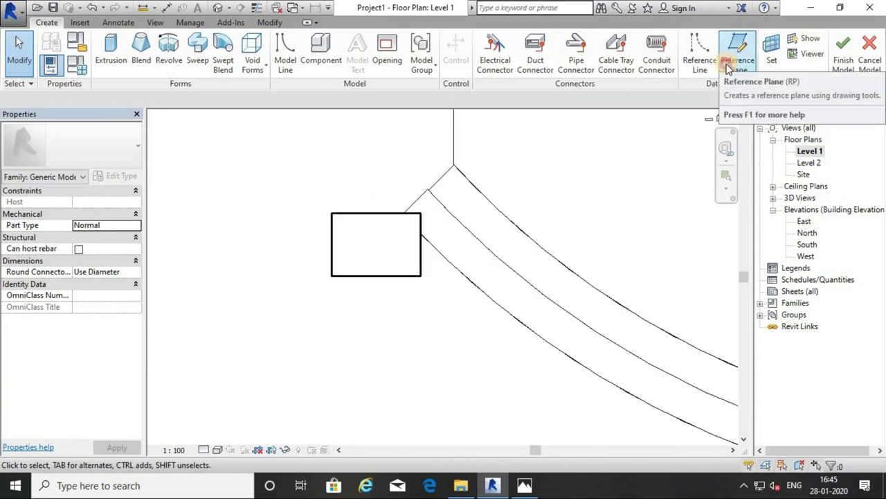
# Step: Draw a horizontal and a vertical reference plane crossing beside the platform
pyautogui.click(728, 64)
pyautogui.scroll(-3, 594, 233)
pyautogui.scroll(-2, 663, 261)
pyautogui.moveTo(674, 297); pyautogui.dragTo(540, 280, button='middle')
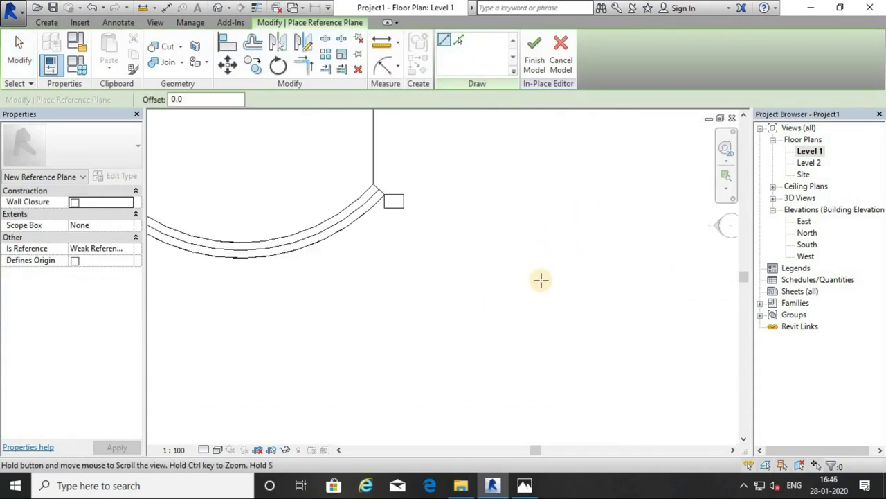
pyautogui.click(542, 280)
pyautogui.click(662, 279)
pyautogui.click(595, 235)
pyautogui.scroll(1, 595, 239)
pyautogui.click(596, 315)
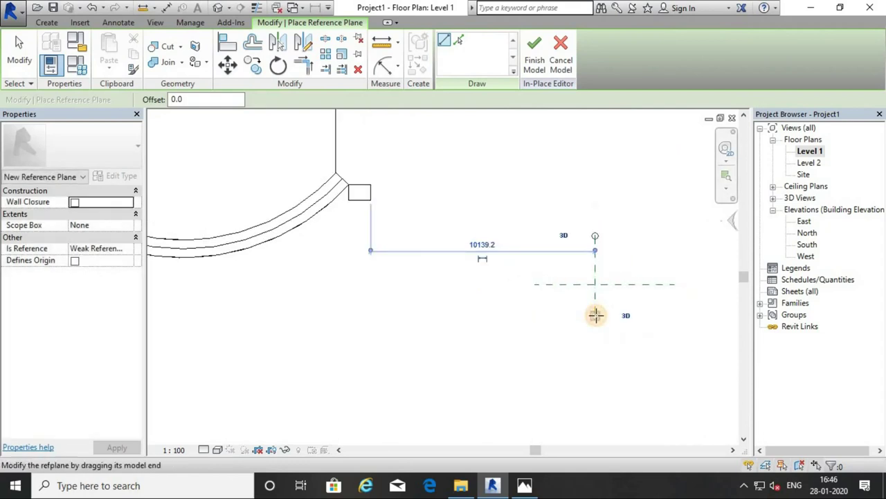
pyautogui.press('Escape')
pyautogui.press('Escape')
# Step: Name the horizontal reference plane x and the vertical one y, then open the South elevation
pyautogui.click(629, 283)
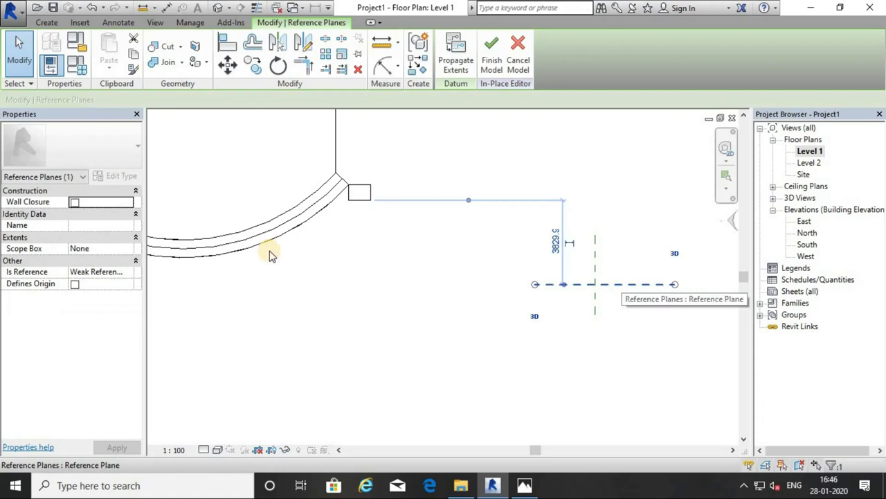
pyautogui.click(117, 226)
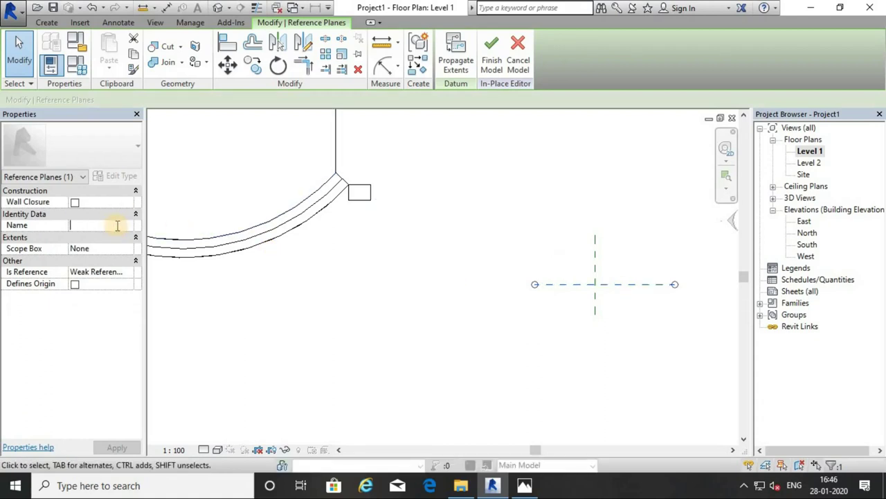
pyautogui.write('x')
pyautogui.click(595, 311)
pyautogui.click(419, 291)
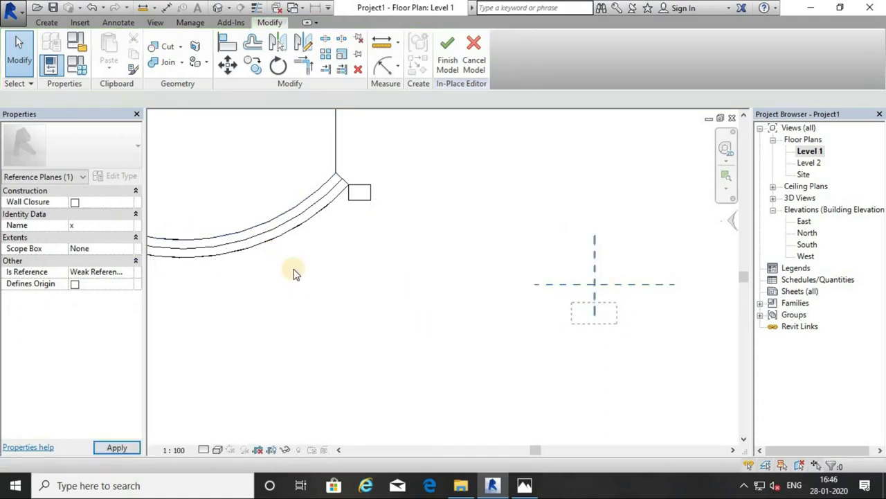
pyautogui.click(208, 251)
pyautogui.write('y')
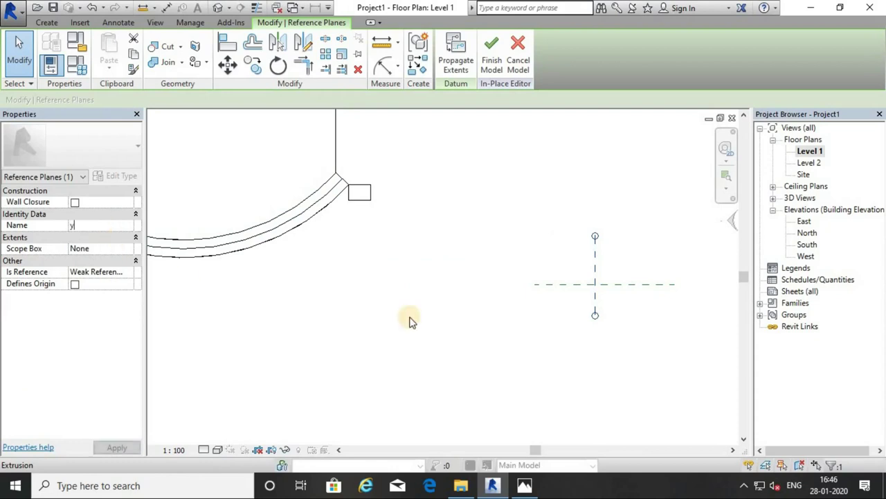
pyautogui.click(619, 312)
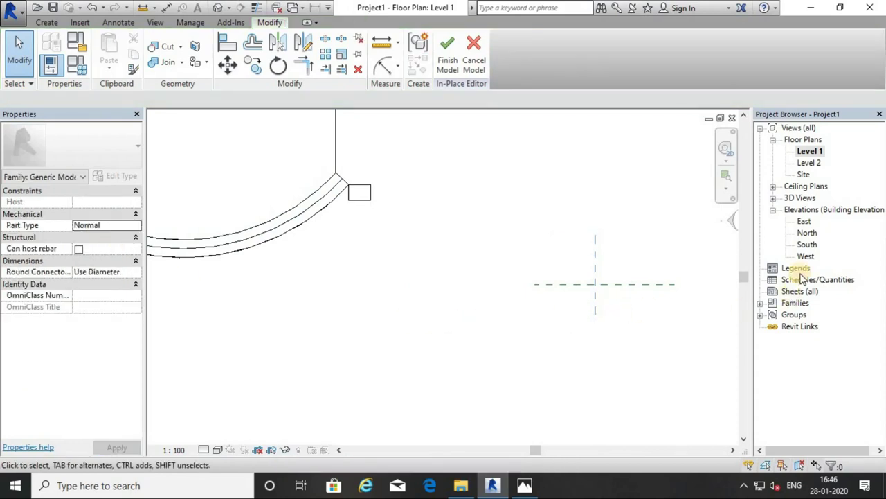
pyautogui.doubleClick(807, 245)
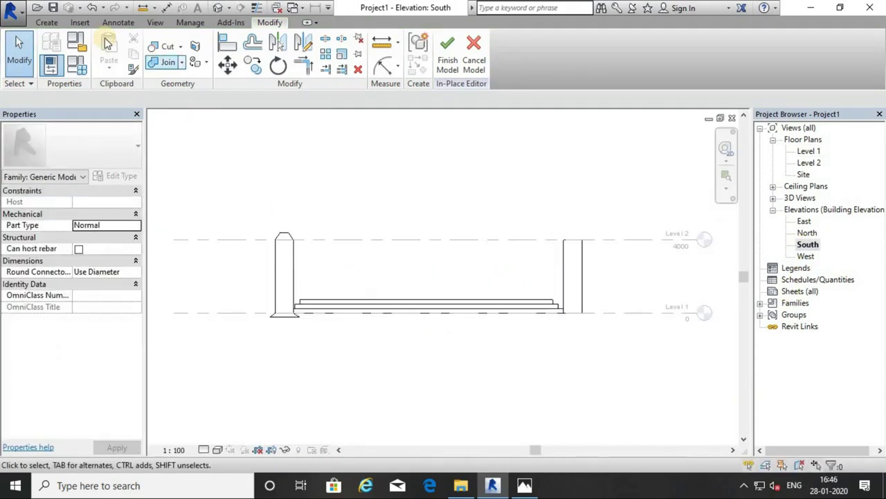
# Step: Start a revolve on Reference Plane : x, then abandon that sketch
pyautogui.click(49, 23)
pyautogui.click(168, 49)
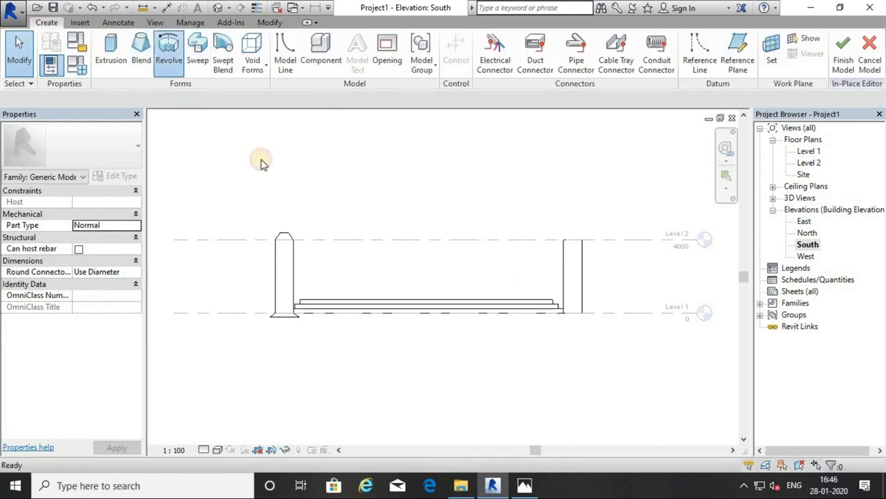
pyautogui.click(506, 242)
pyautogui.click(451, 284)
pyautogui.click(417, 317)
pyautogui.click(495, 48)
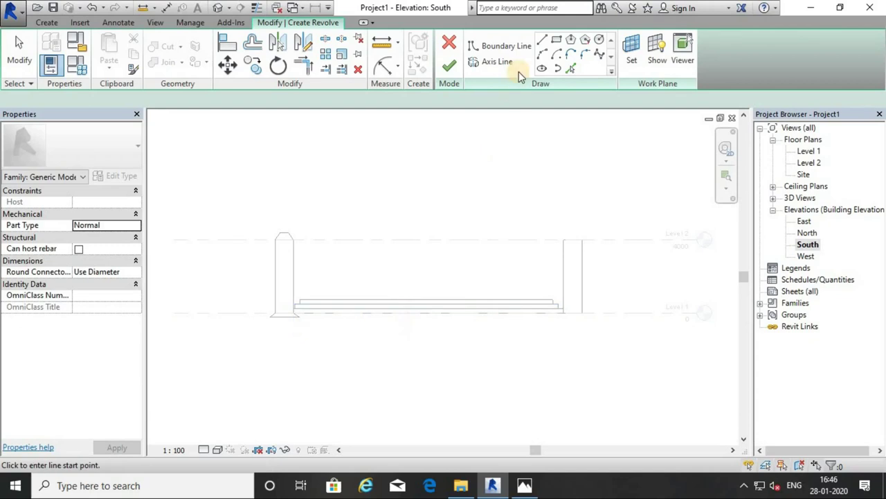
pyautogui.scroll(2, 387, 244)
pyautogui.moveTo(382, 231); pyautogui.dragTo(372, 232, button='middle')
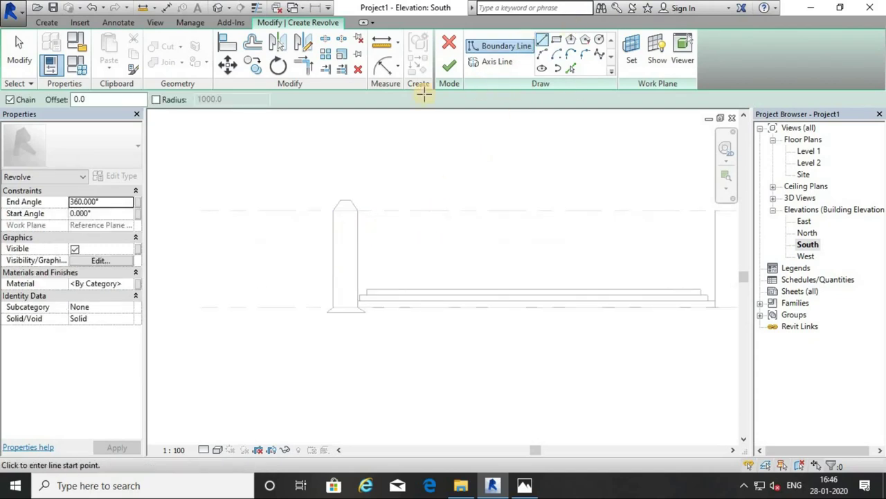
pyautogui.click(449, 65)
# Step: Try a revolve on Reference Plane : y and decline the view switch
pyautogui.click(47, 22)
pyautogui.click(169, 52)
pyautogui.click(440, 246)
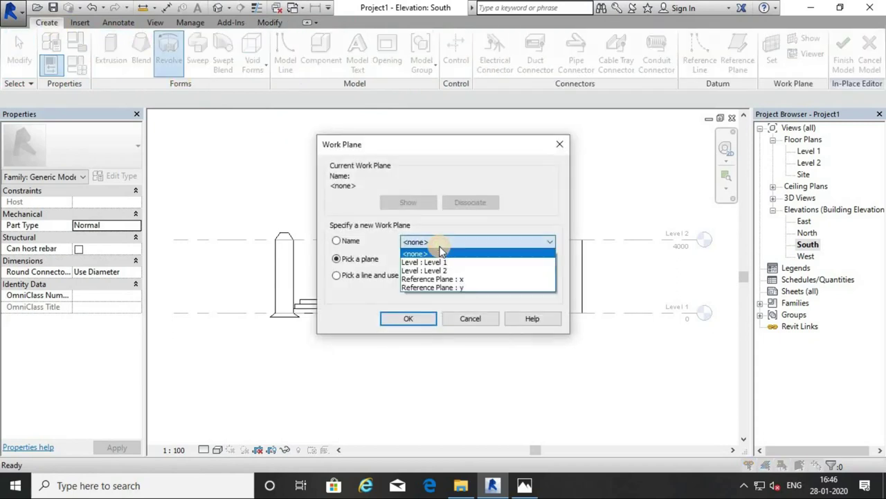
pyautogui.click(433, 287)
pyautogui.click(409, 318)
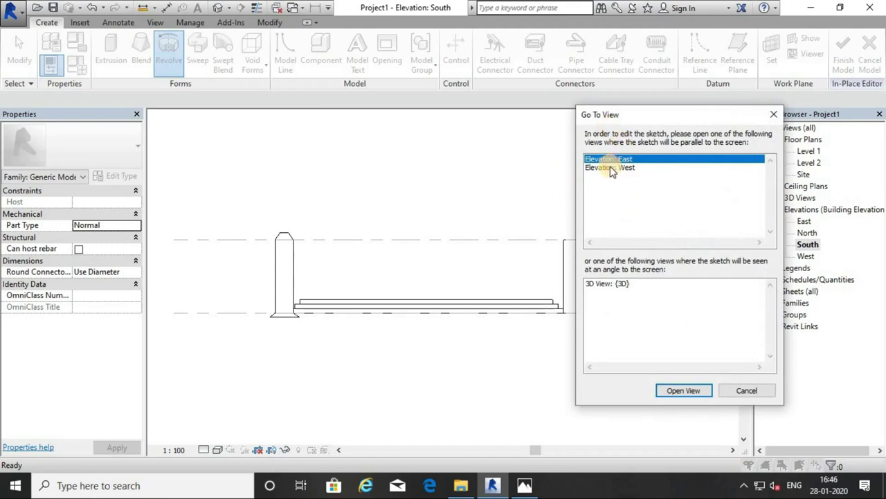
pyautogui.click(747, 390)
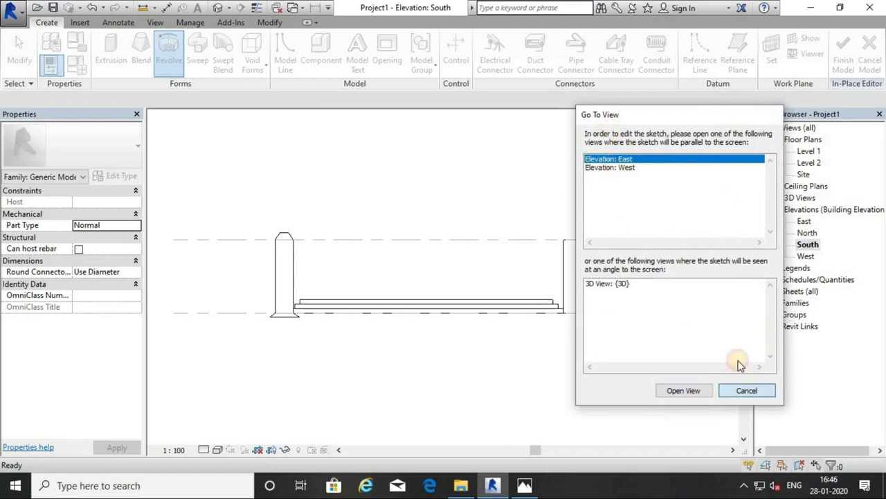
# Step: Restart the revolve with Reference Plane : x as its work plane
pyautogui.click(171, 45)
pyautogui.click(450, 242)
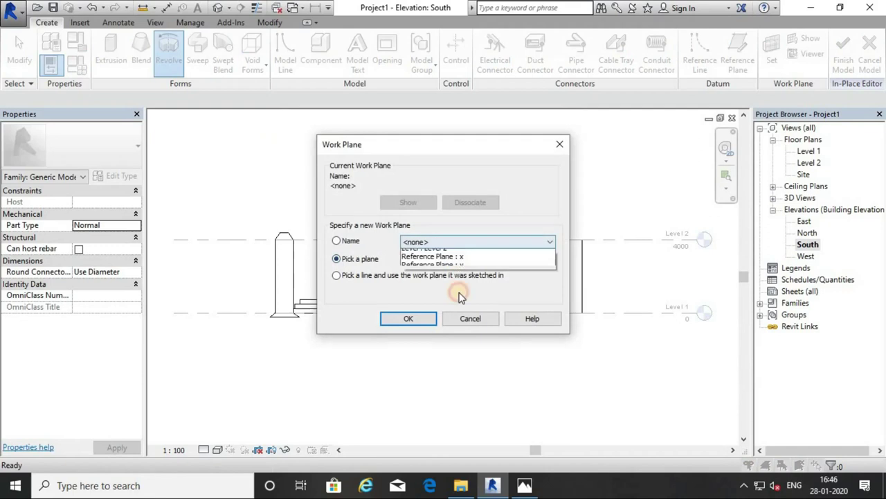
pyautogui.click(455, 292)
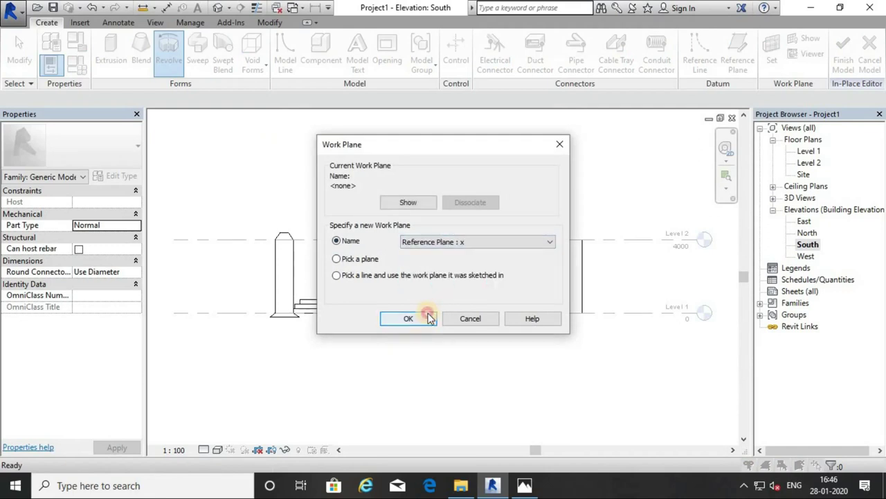
pyautogui.click(430, 317)
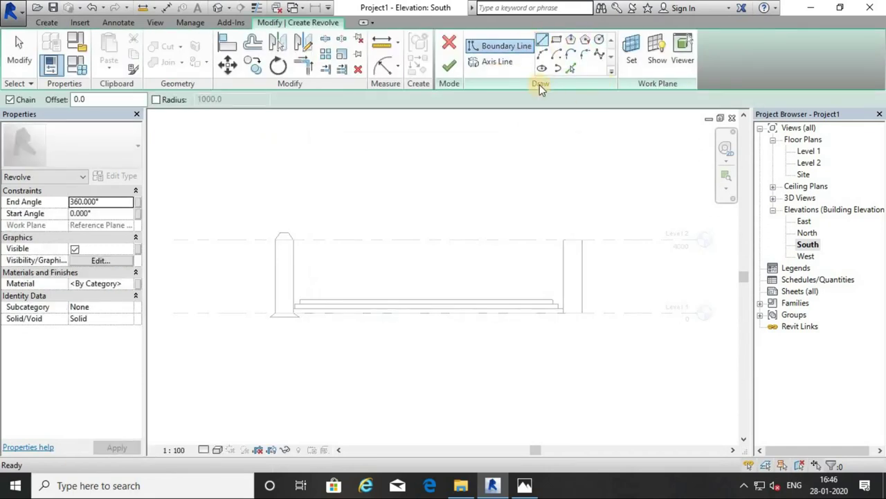
# Step: Draw the profile's vertical edge up from the pillar top's midpoint
pyautogui.scroll(1, 277, 198)
pyautogui.scroll(1, 324, 224)
pyautogui.scroll(2, 324, 224)
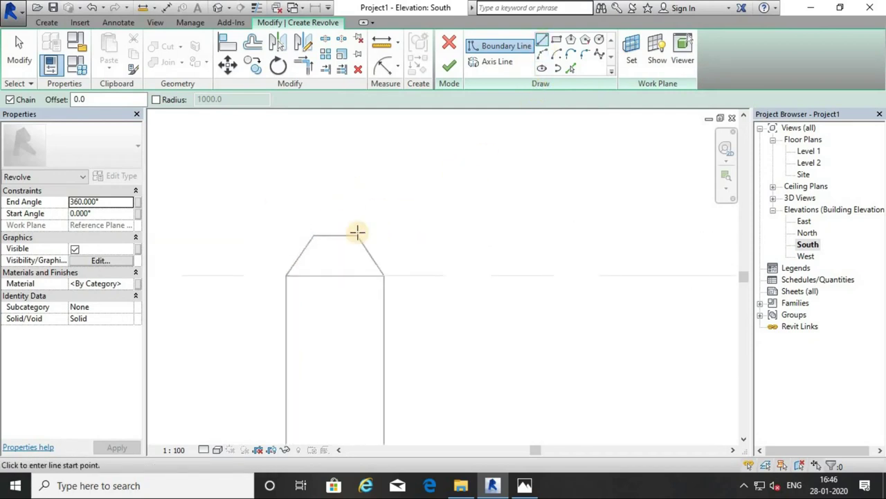
pyautogui.scroll(1, 357, 230)
pyautogui.click(333, 234)
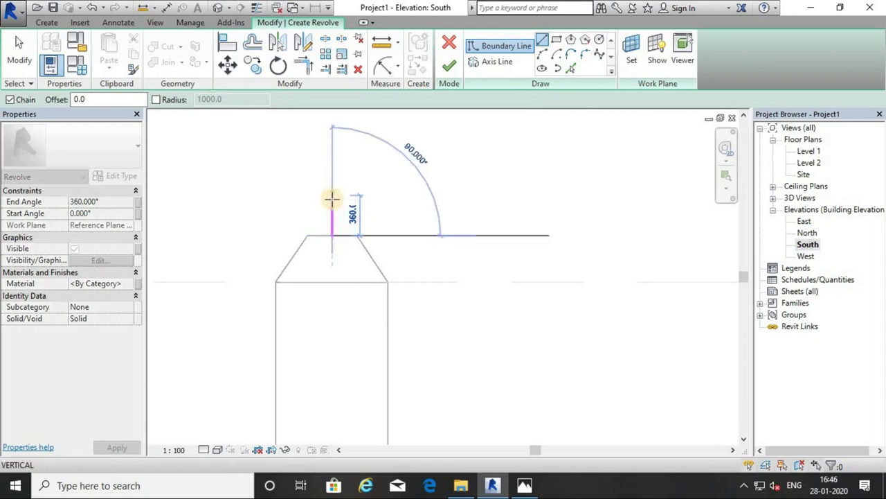
pyautogui.click(332, 200)
pyautogui.rightClick(330, 199)
# Step: Add the horizontal edge and a quarter arc to close the profile
pyautogui.click(345, 203)
pyautogui.scroll(1, 336, 239)
pyautogui.click(333, 233)
pyautogui.click(360, 234)
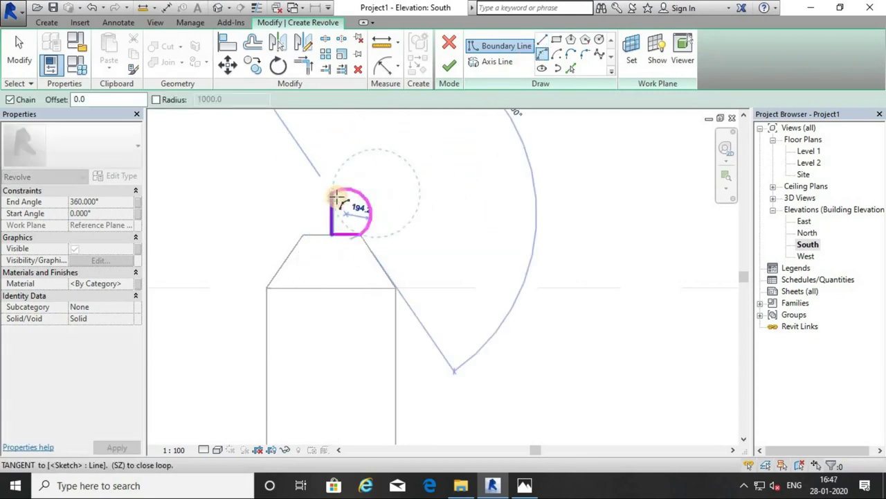
pyautogui.click(352, 181)
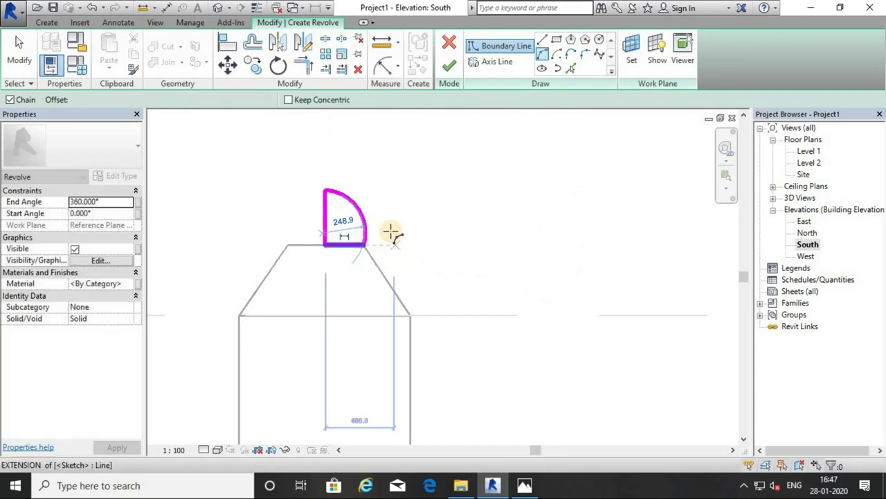
pyautogui.rightClick(392, 212)
pyautogui.click(408, 228)
pyautogui.rightClick(419, 221)
pyautogui.click(430, 233)
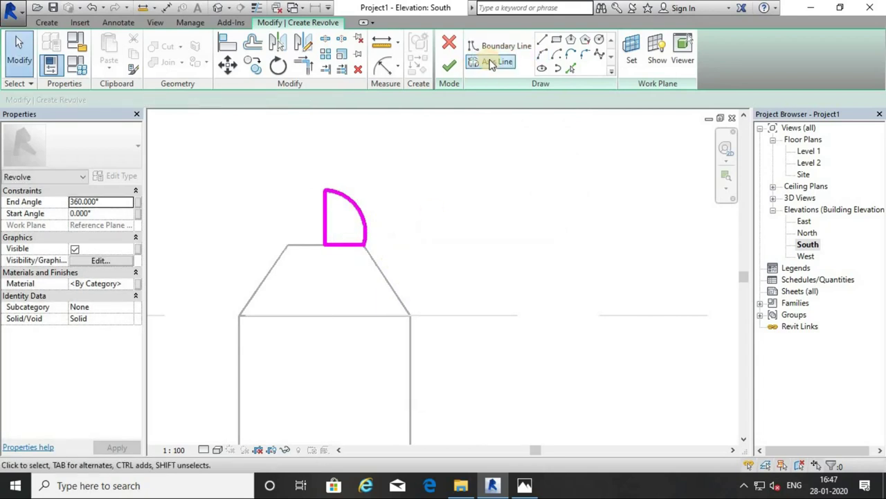
# Step: Draw a vertical axis line at the profile's corner and finish the revolve
pyautogui.click(490, 63)
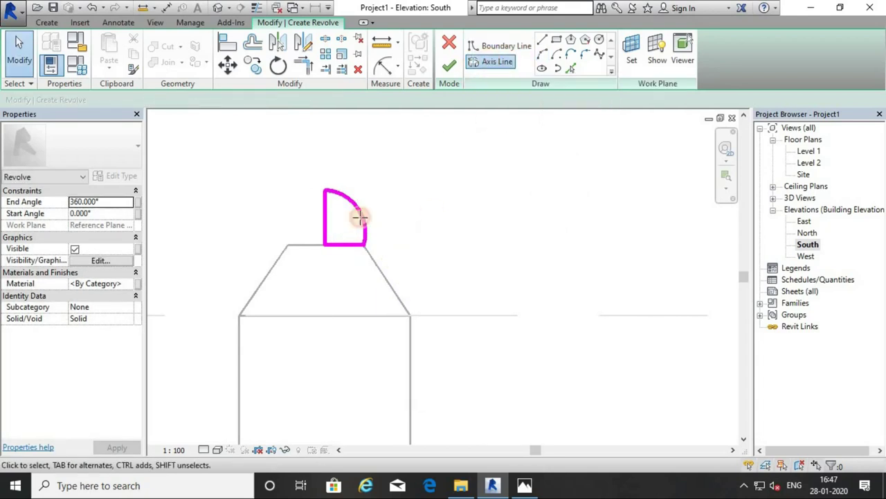
pyautogui.click(325, 242)
pyautogui.click(325, 223)
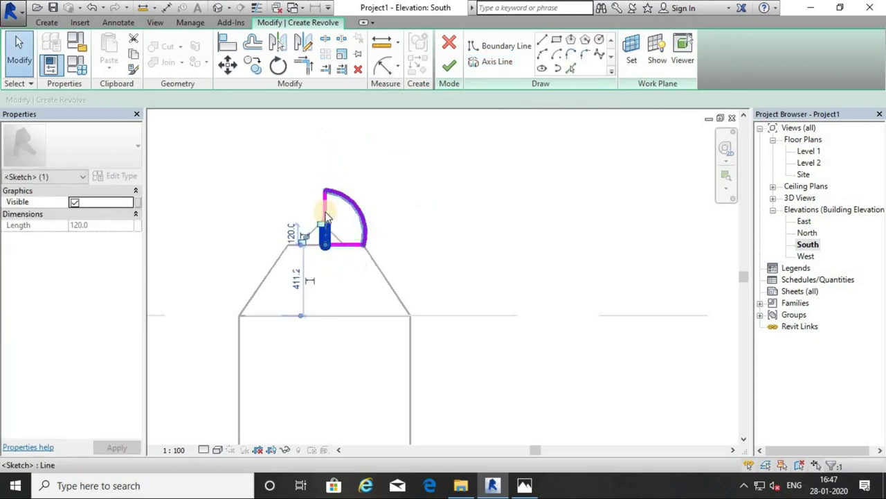
pyautogui.click(449, 66)
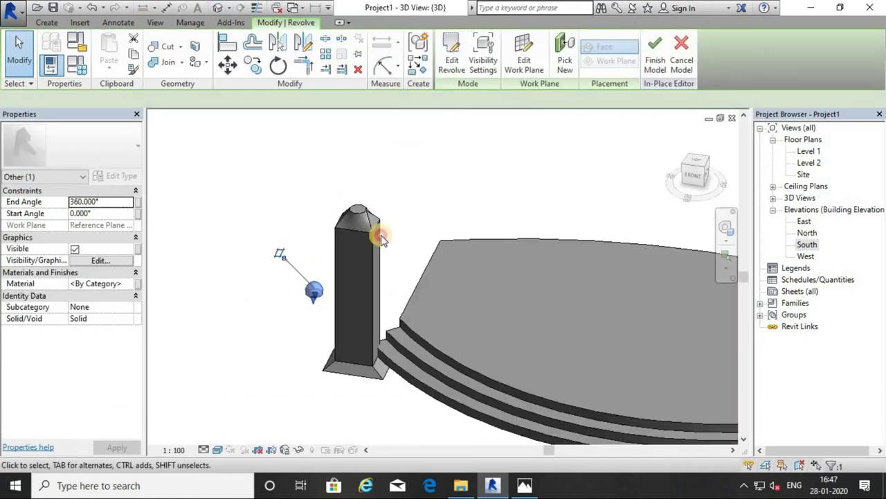
# Step: Zoom in and select the new dome revolve to inspect it
pyautogui.scroll(5, 311, 291)
pyautogui.scroll(3, 314, 281)
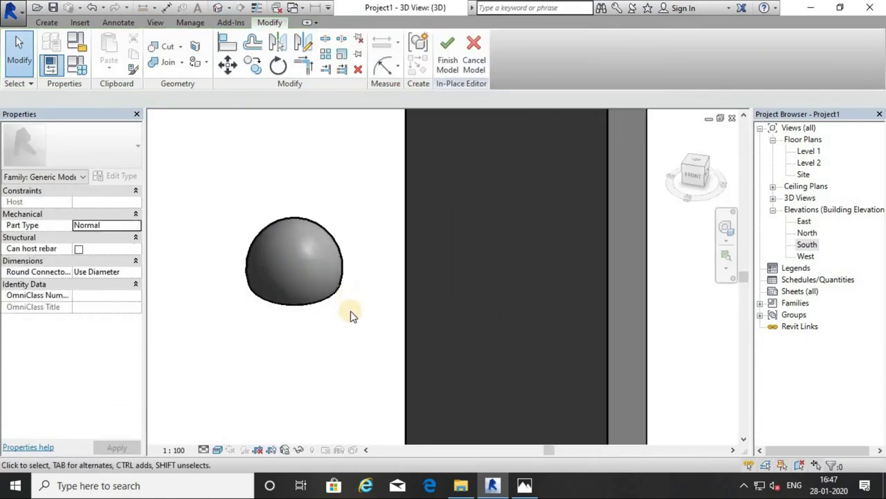
pyautogui.click(269, 241)
pyautogui.scroll(-3, 297, 257)
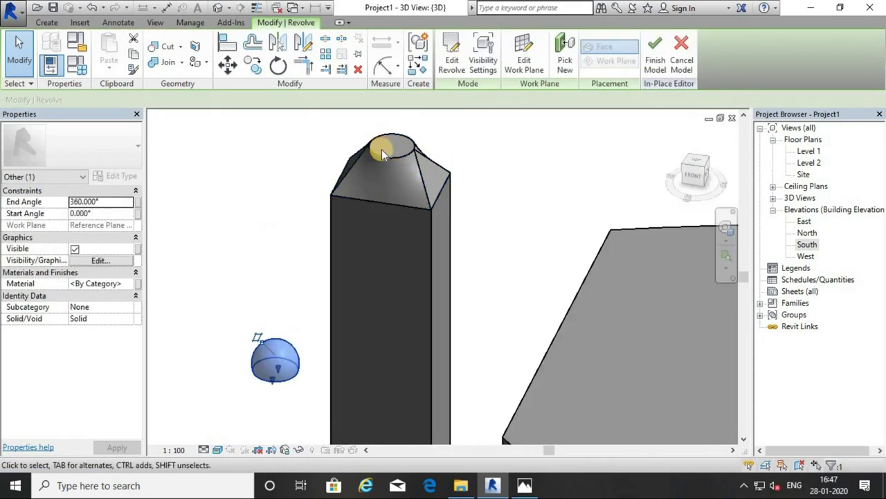
# Step: Open the Site, Level 1 and Level 2 floor plans in turn
pyautogui.doubleClick(804, 175)
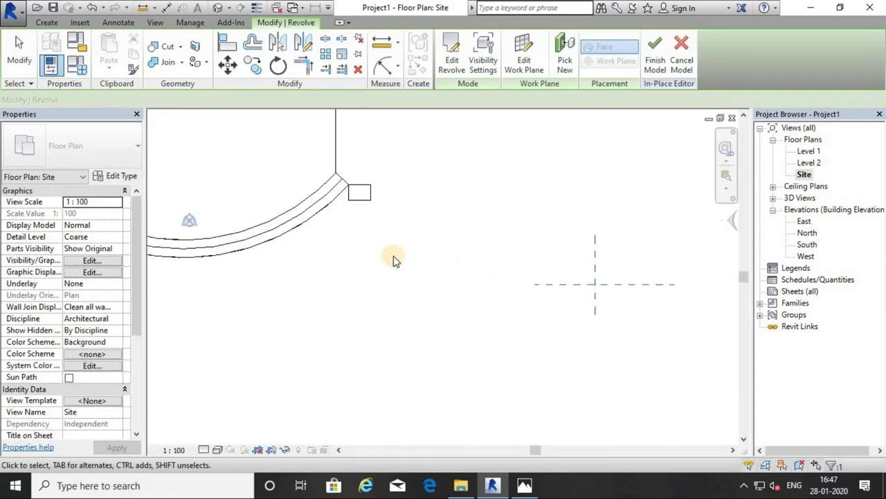
pyautogui.scroll(2, 323, 268)
pyautogui.scroll(2, 359, 286)
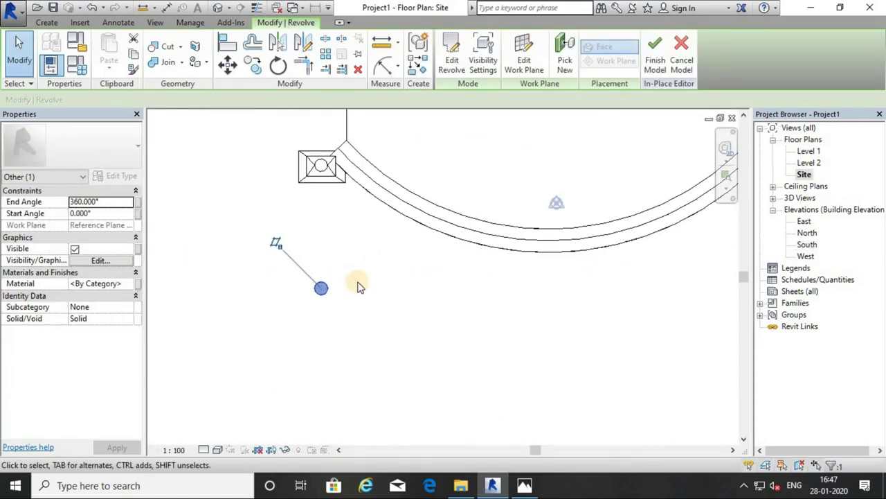
pyautogui.doubleClick(807, 151)
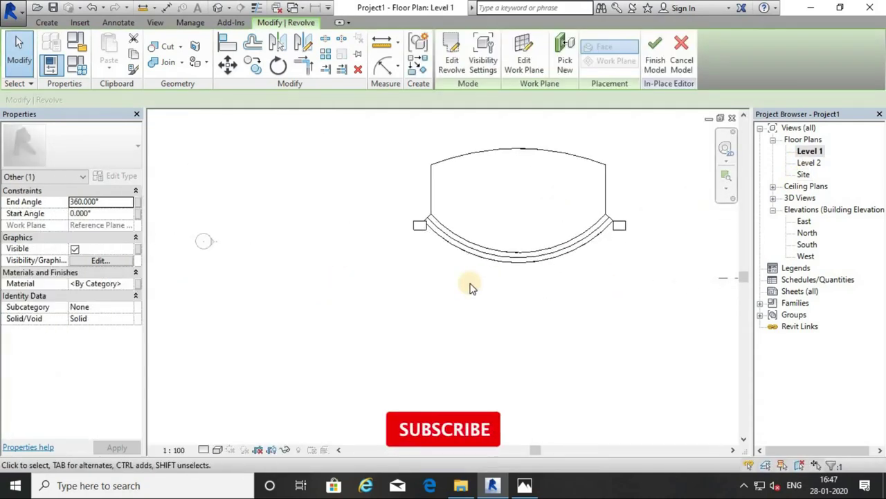
pyautogui.doubleClick(809, 163)
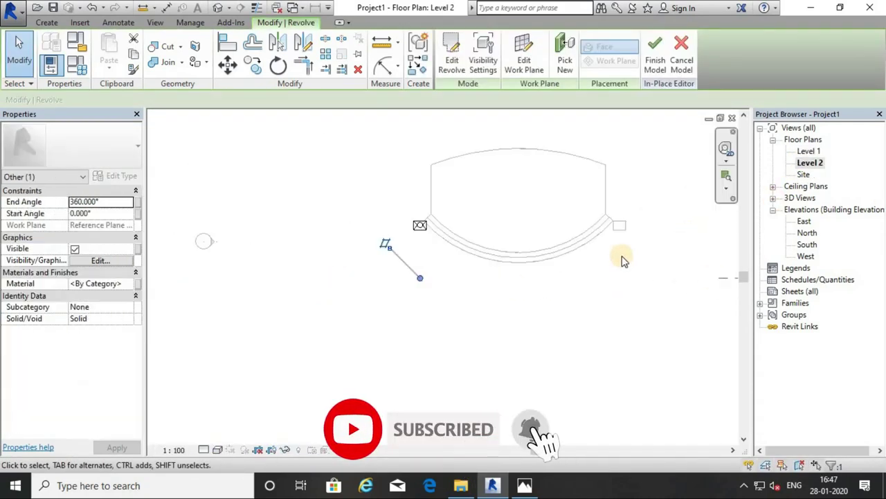
# Step: In the Site plan, copy the dome with CO to the pillar centre
pyautogui.doubleClick(803, 174)
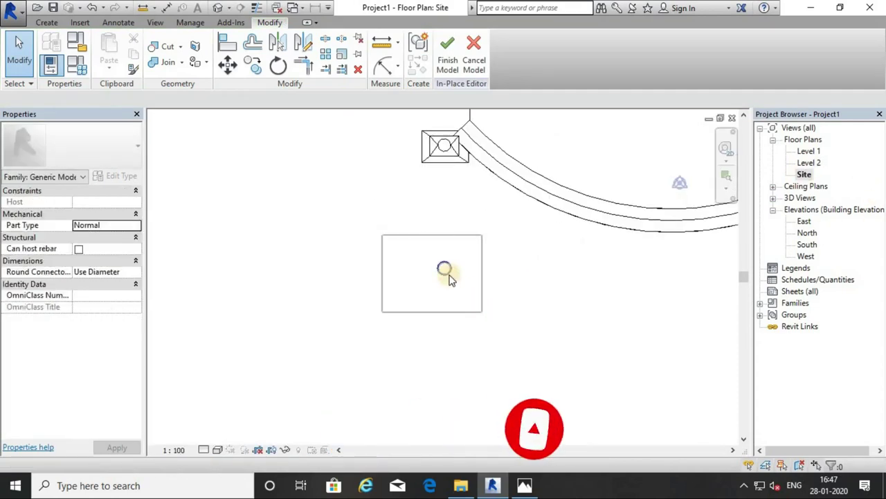
pyautogui.click(448, 275)
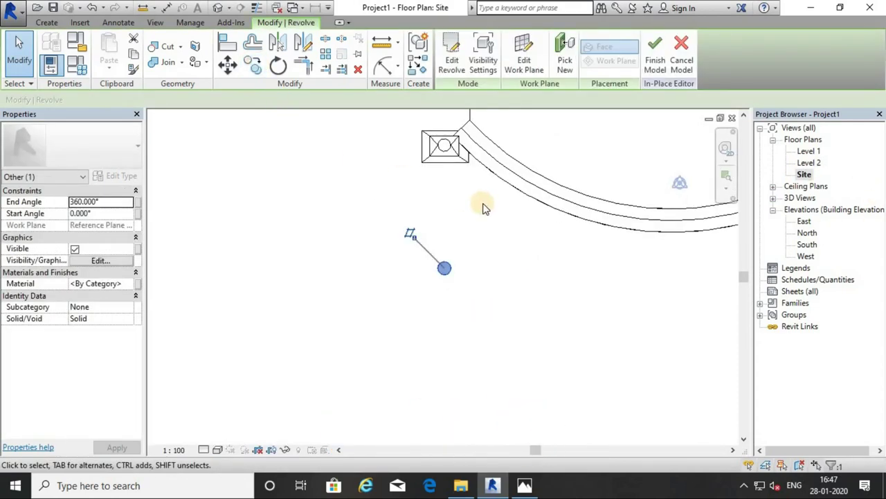
pyautogui.press('c')
pyautogui.press('o')
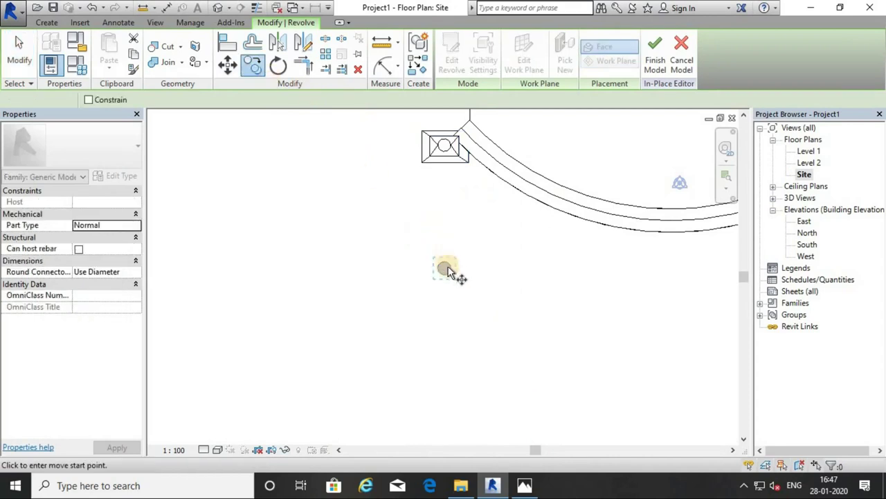
pyautogui.click(444, 266)
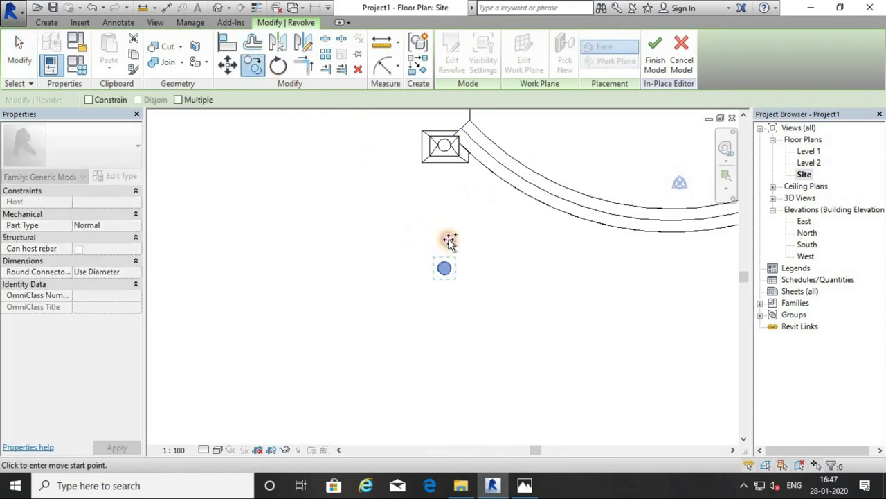
pyautogui.click(445, 145)
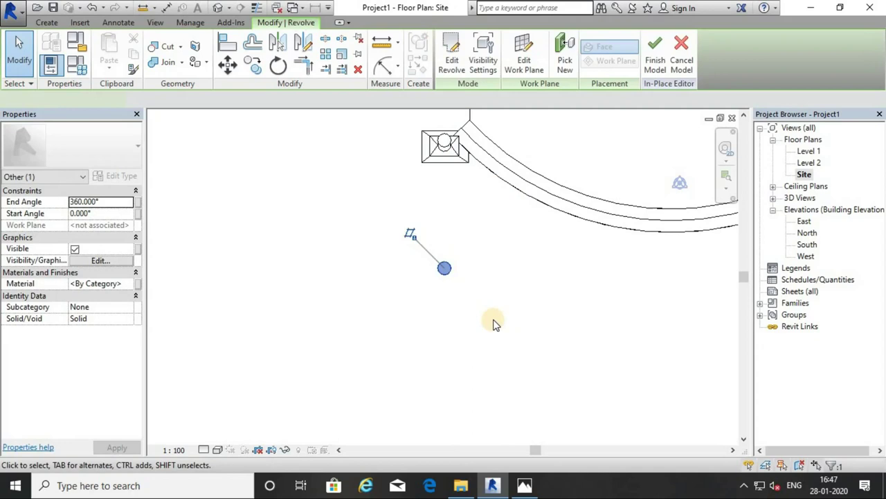
# Step: Check the cap blend and sphere revolve, then orbit the 3D view to the pillar
pyautogui.click(495, 317)
pyautogui.click(451, 146)
pyautogui.scroll(2, 429, 156)
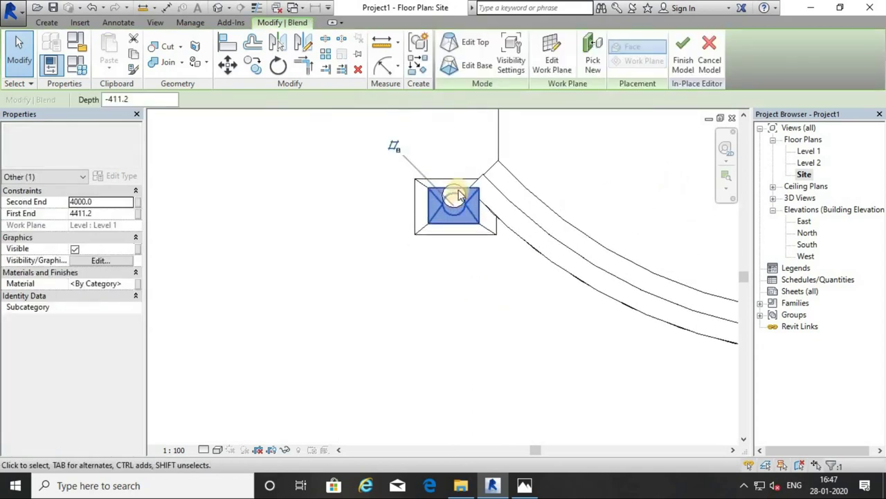
pyautogui.click(372, 132)
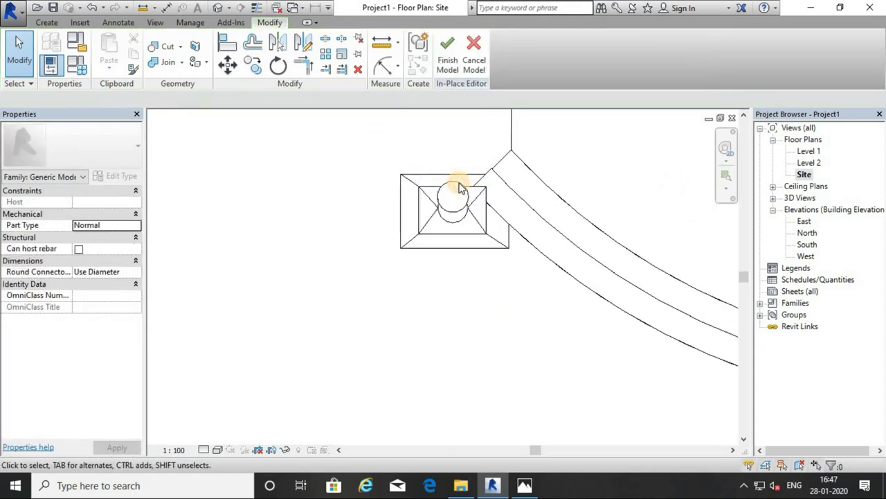
pyautogui.click(482, 235)
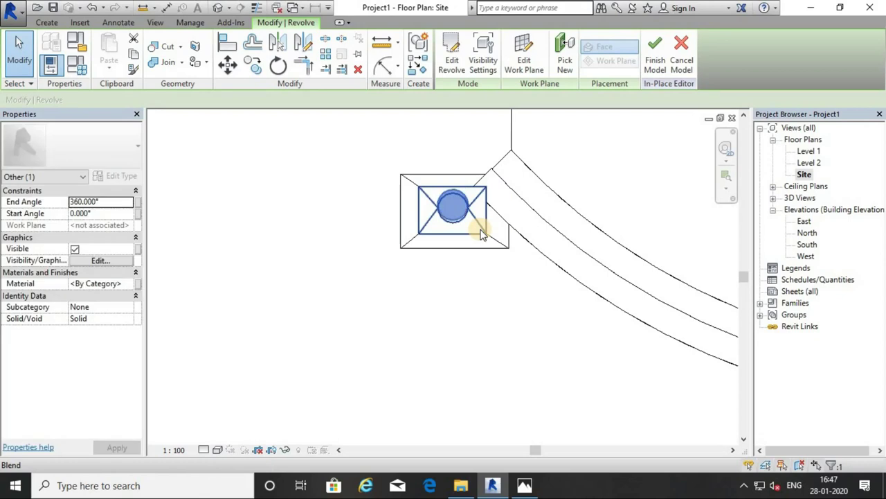
pyautogui.scroll(2, 469, 233)
pyautogui.scroll(2, 469, 229)
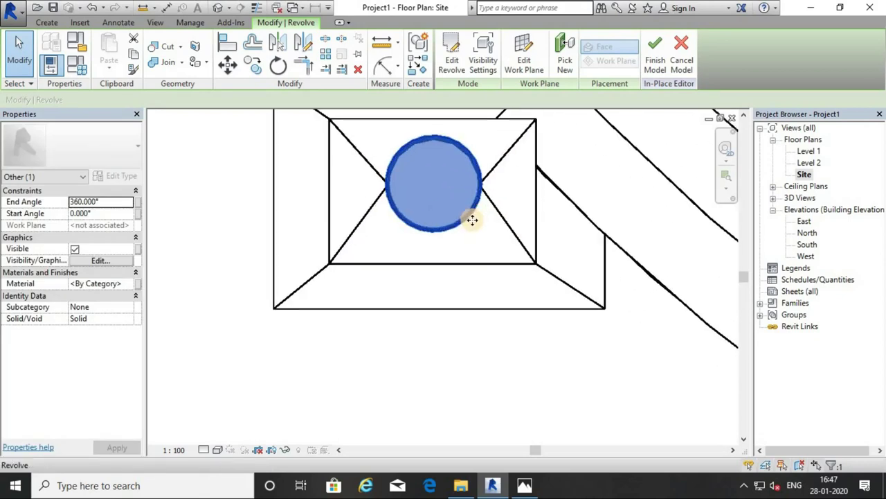
pyautogui.click(219, 8)
pyautogui.moveTo(416, 257)
pyautogui.keyDown('shift'); pyautogui.mouseDown(button='middle')
pyautogui.moveTo(395, 273)
pyautogui.moveTo(471, 228)
pyautogui.moveTo(461, 222)
pyautogui.mouseUp(button='middle'); pyautogui.keyUp('shift')
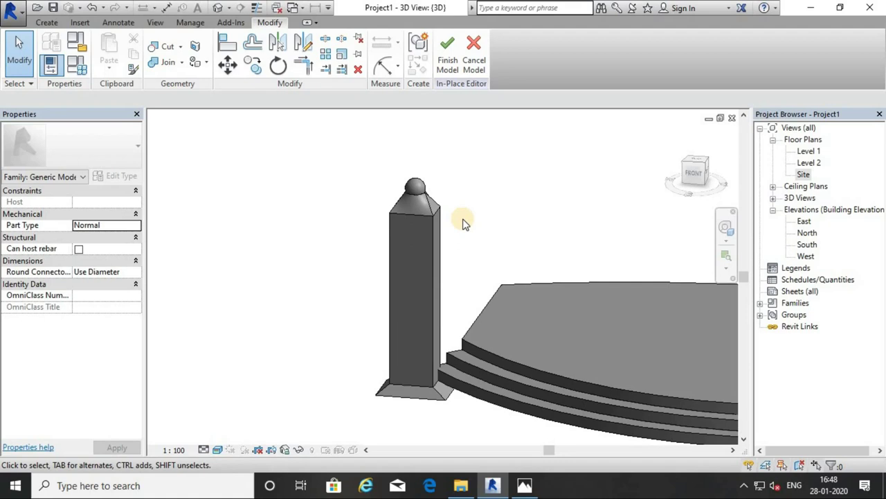
pyautogui.click(48, 22)
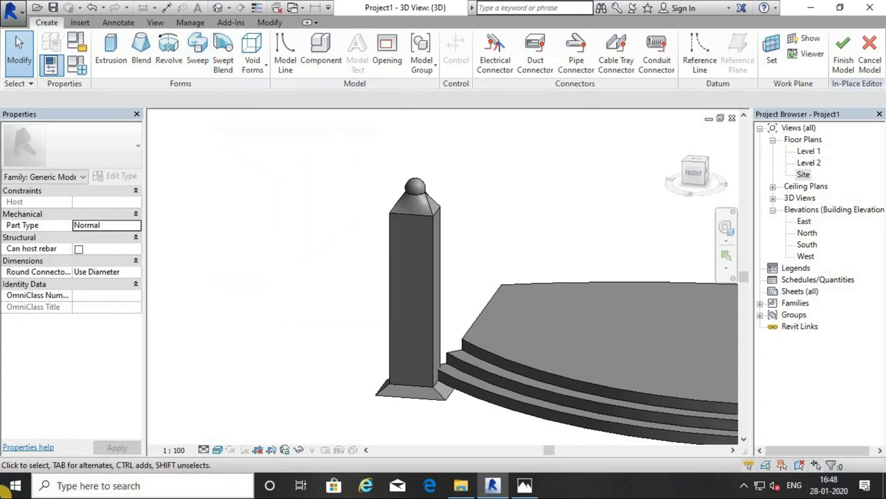
pyautogui.scroll(-2, 460, 287)
pyautogui.moveTo(461, 286); pyautogui.dragTo(386, 337, button='middle')
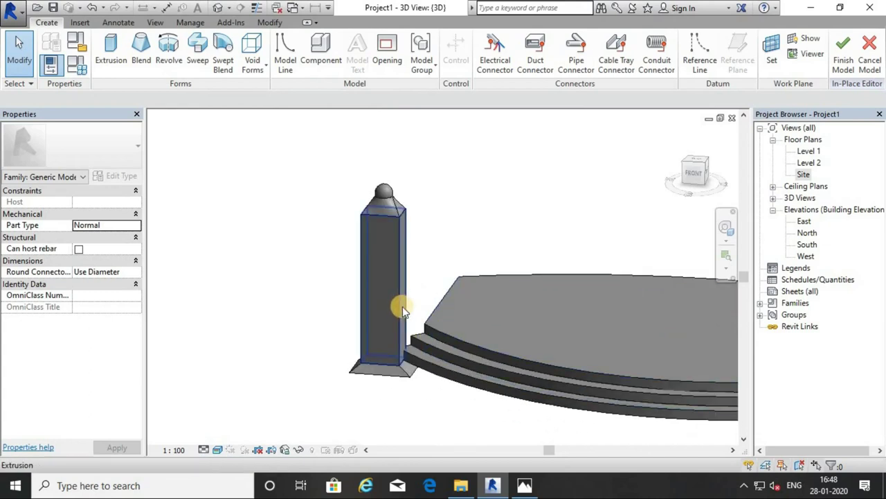
pyautogui.scroll(3, 416, 305)
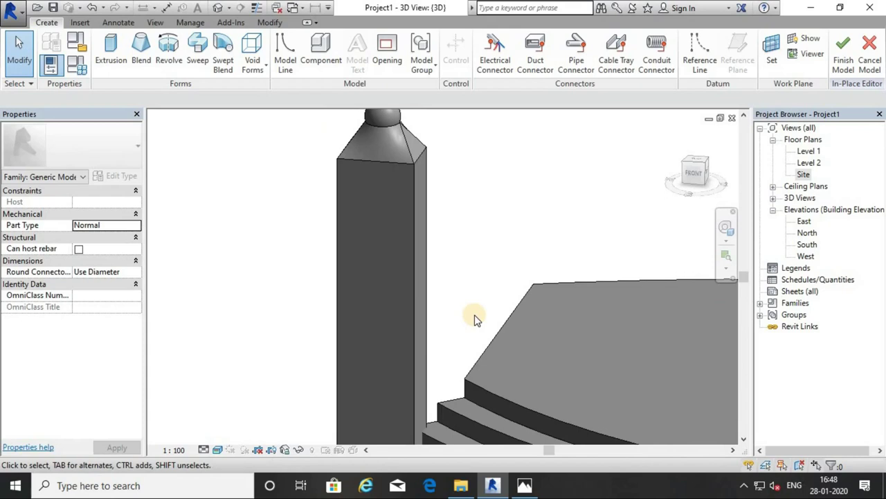
pyautogui.scroll(-2, 437, 279)
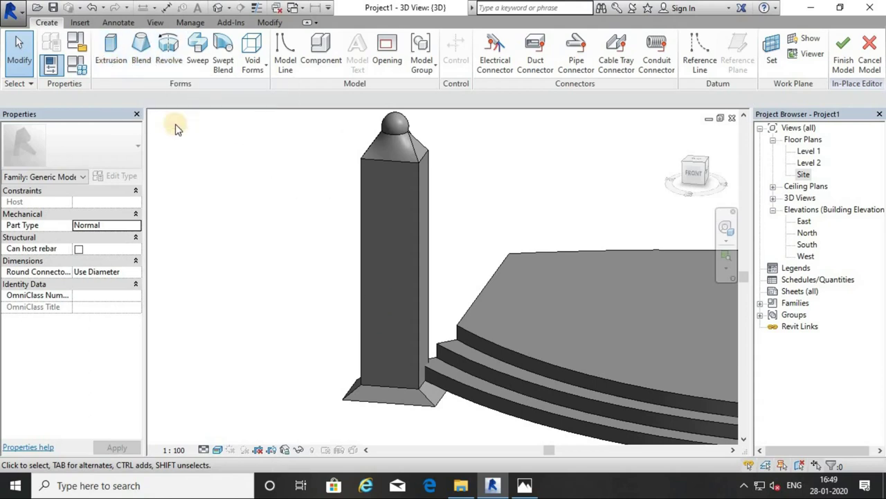
# Step: In the South elevation, start a new extrusion sketched on Reference Plane : y
pyautogui.doubleClick(806, 244)
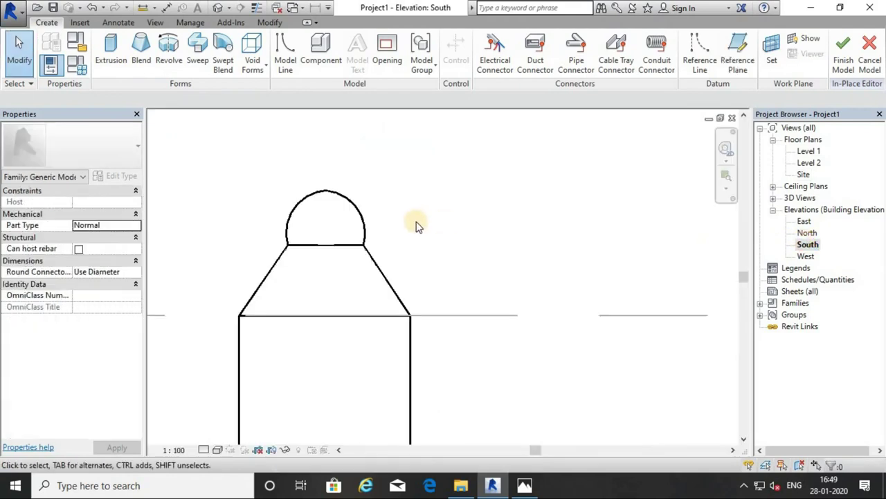
pyautogui.scroll(-3, 444, 251)
pyautogui.scroll(-2, 471, 322)
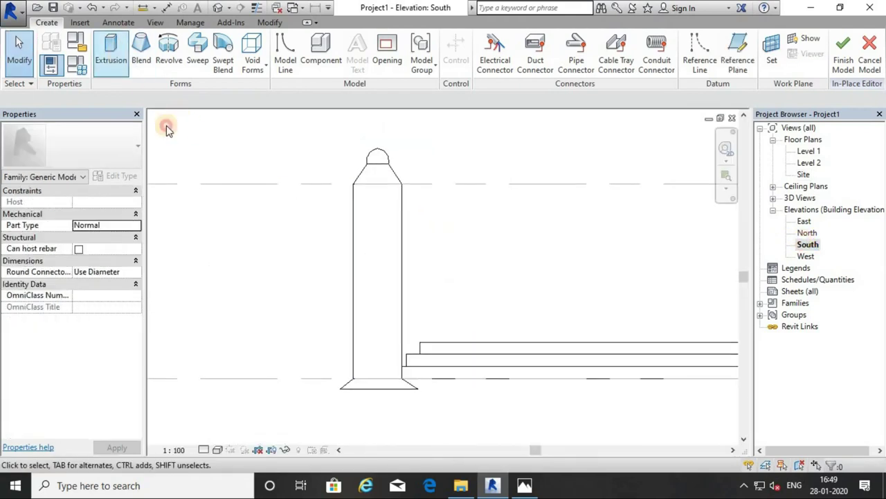
pyautogui.click(111, 52)
pyautogui.click(488, 244)
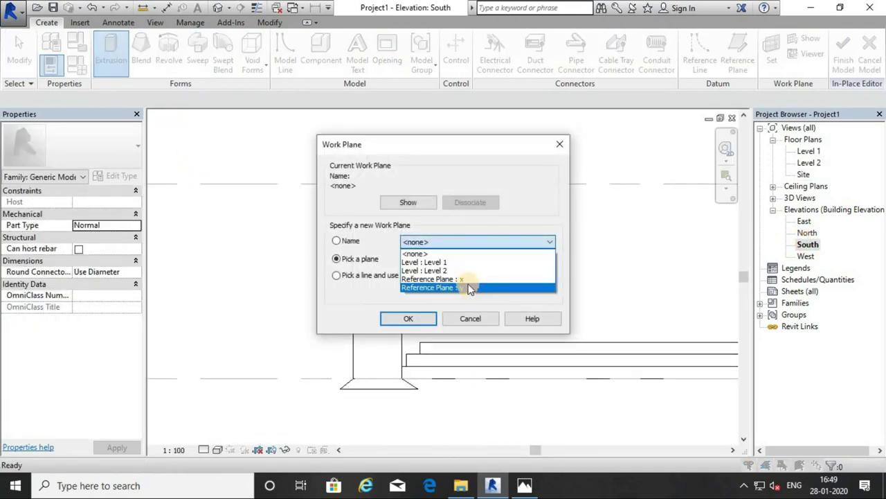
pyautogui.click(470, 284)
pyautogui.click(414, 320)
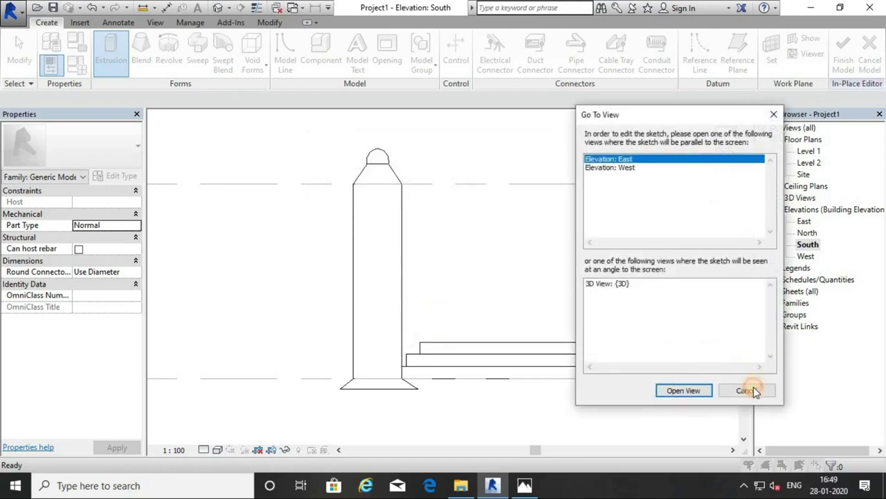
pyautogui.click(747, 390)
pyautogui.click(111, 52)
pyautogui.click(446, 242)
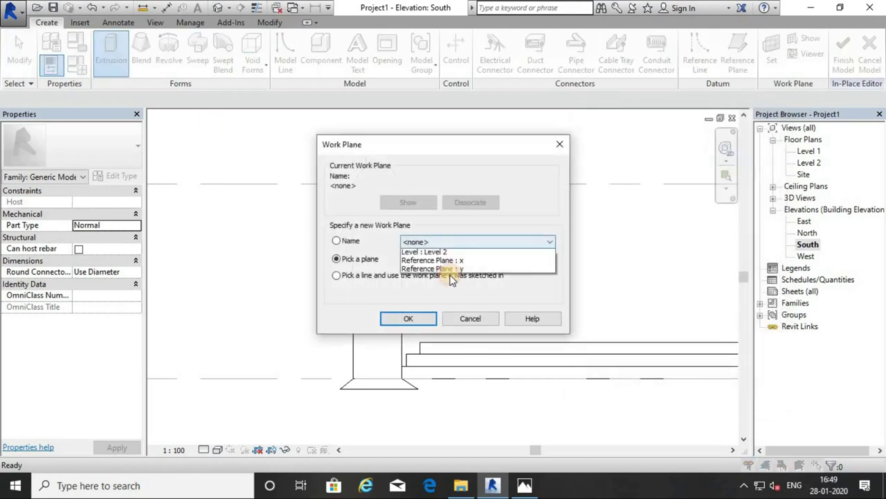
pyautogui.click(450, 269)
pyautogui.click(426, 315)
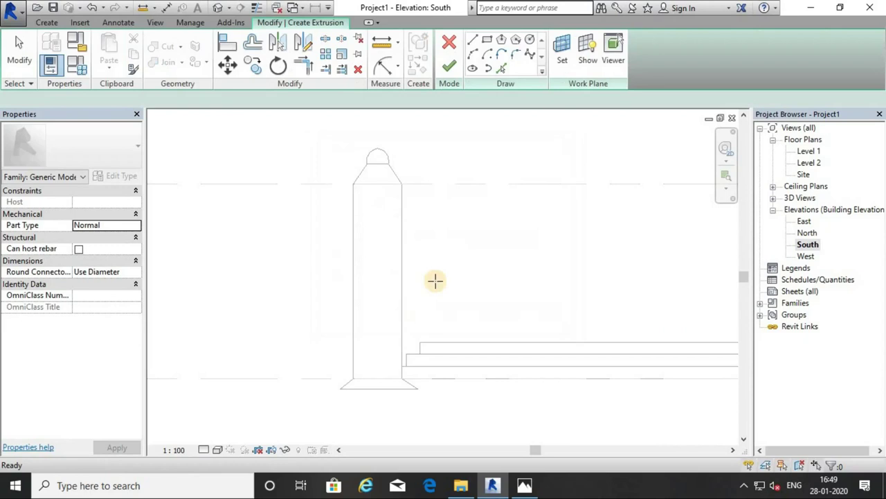
# Step: Draw a tall rectangle over the pillar from its top corner to its bottom corner
pyautogui.click(486, 40)
pyautogui.click(354, 184)
pyautogui.click(402, 320)
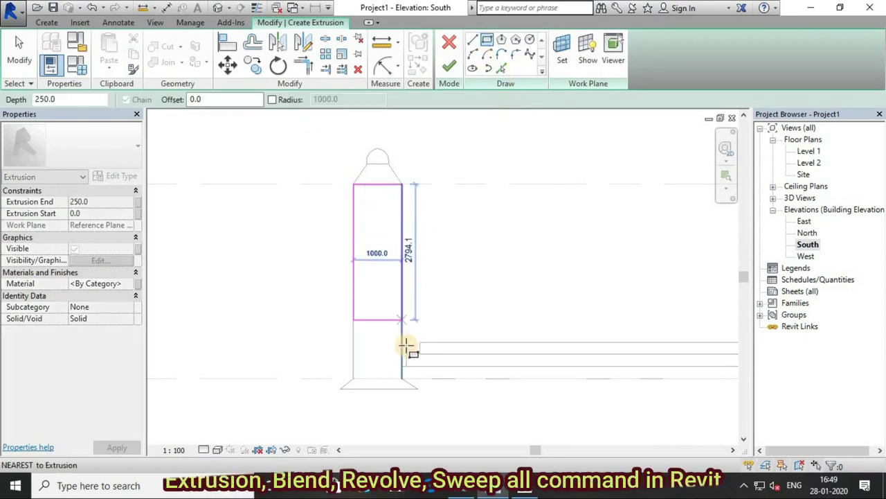
pyautogui.click(408, 403)
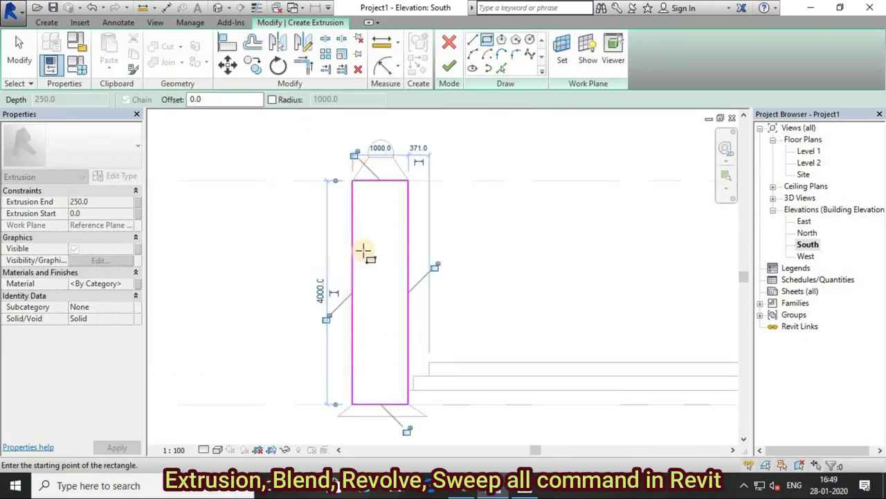
# Step: Offset the rectangle's edges 100 inward to make an inner rectangle
pyautogui.press('o')
pyautogui.press('f')
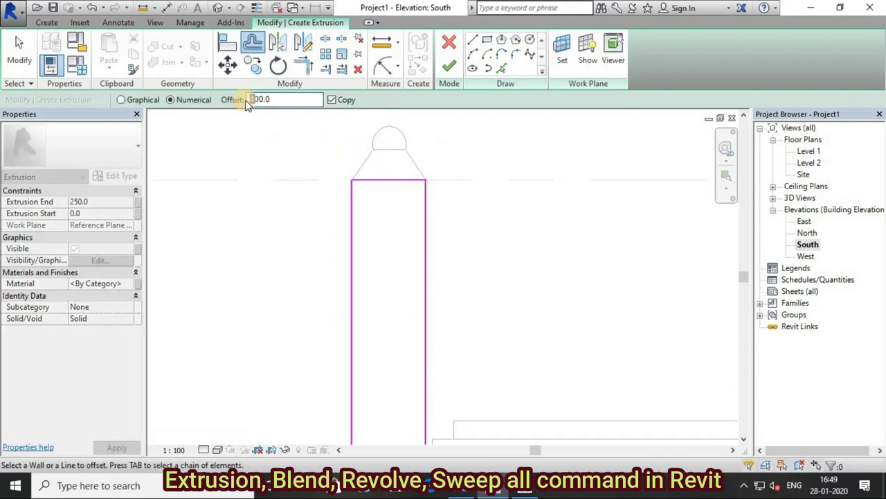
pyautogui.click(358, 199)
pyautogui.click(419, 250)
pyautogui.scroll(-3, 406, 272)
pyautogui.click(411, 340)
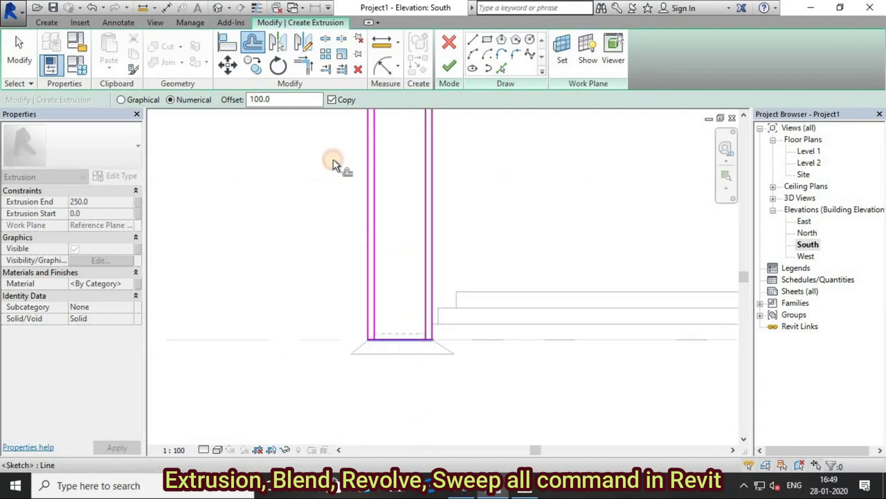
# Step: Trim the inner offset lines to corners so the inset rectangle closes
pyautogui.click(303, 66)
pyautogui.scroll(2, 382, 326)
pyautogui.click(390, 342)
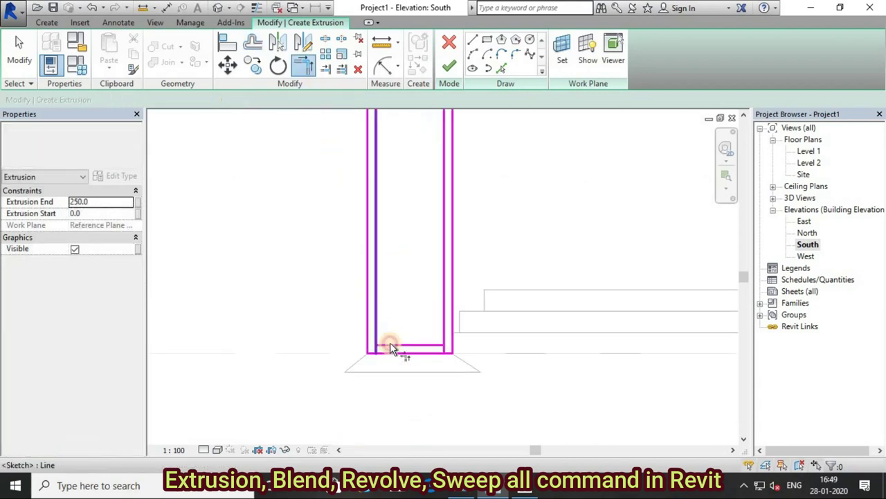
pyautogui.click(438, 288)
pyautogui.scroll(1, 439, 287)
pyautogui.moveTo(421, 268); pyautogui.dragTo(427, 198, button='middle')
pyautogui.click(427, 197)
pyautogui.click(430, 225)
pyautogui.click(366, 198)
pyautogui.click(341, 242)
pyautogui.scroll(-1, 366, 214)
pyautogui.scroll(-1, 366, 216)
pyautogui.rightClick(453, 201)
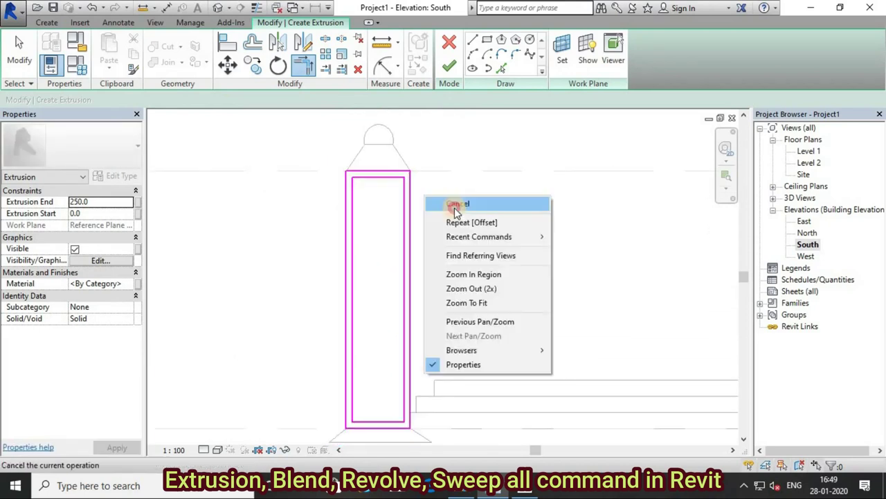
pyautogui.click(461, 203)
# Step: Nudge the top, bottom, right and left sketch lines inward, then view in 3D
pyautogui.moveTo(304, 142)
pyautogui.mouseDown()
pyautogui.moveTo(460, 208)
pyautogui.moveTo(451, 207)
pyautogui.mouseUp()
pyautogui.press('Down')
pyautogui.press('Down')
pyautogui.press('Down')
pyautogui.moveTo(285, 307); pyautogui.dragTo(466, 444)
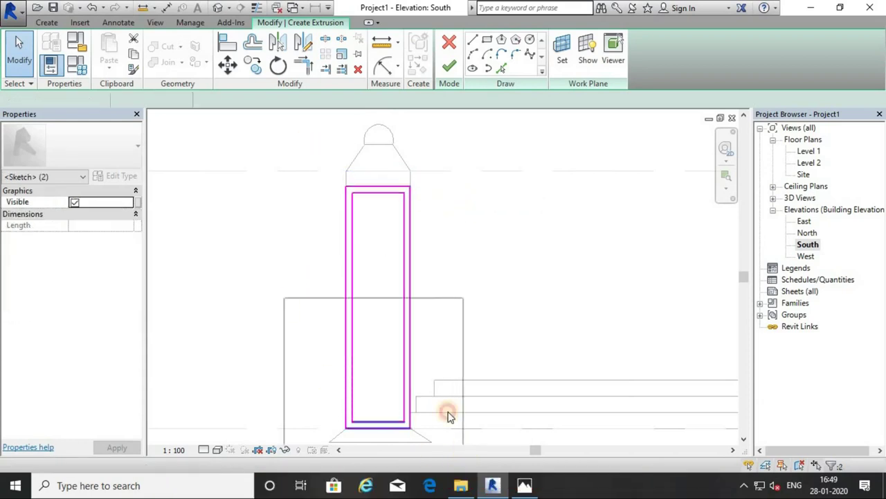
pyautogui.press('Up')
pyautogui.press('Up')
pyautogui.moveTo(387, 429); pyautogui.dragTo(491, 182)
pyautogui.press('Left')
pyautogui.press('Left')
pyautogui.moveTo(308, 166); pyautogui.dragTo(367, 443)
pyautogui.press('Right')
pyautogui.press('Right')
pyautogui.click(430, 221)
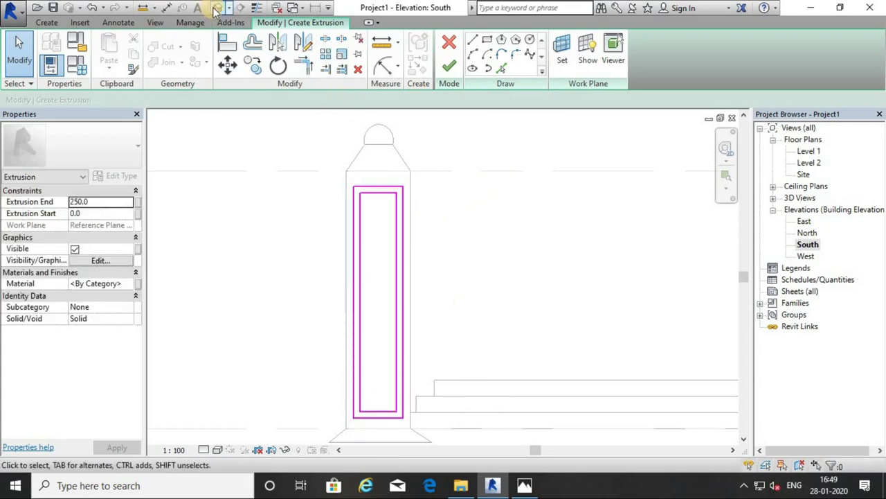
pyautogui.click(215, 8)
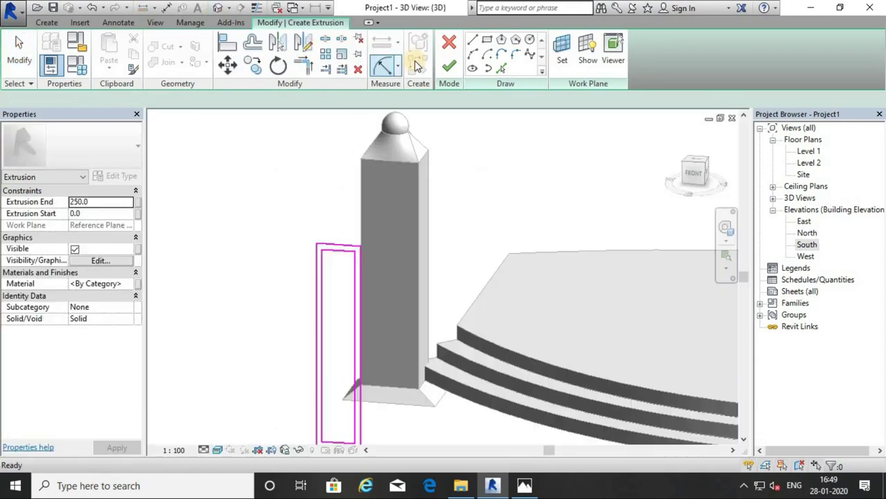
# Step: Finish the frame extrusion sketch and orbit round to the pillar's right side
pyautogui.click(449, 66)
pyautogui.keyDown('shift'); pyautogui.moveTo(501, 198); pyautogui.dragTo(409, 292, button='middle'); pyautogui.keyUp('shift')
pyautogui.moveTo(566, 259)
pyautogui.keyDown('shift'); pyautogui.mouseDown(button='middle')
pyautogui.moveTo(439, 281)
pyautogui.moveTo(384, 305)
pyautogui.moveTo(382, 243)
pyautogui.mouseUp(button='middle'); pyautogui.keyUp('shift')
pyautogui.click(382, 243)
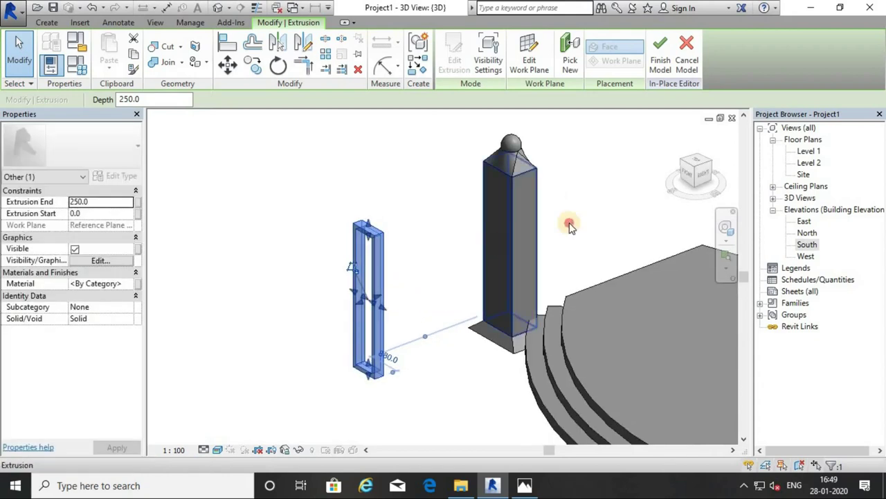
pyautogui.keyDown('shift'); pyautogui.moveTo(570, 228); pyautogui.dragTo(506, 203, button='middle'); pyautogui.keyUp('shift')
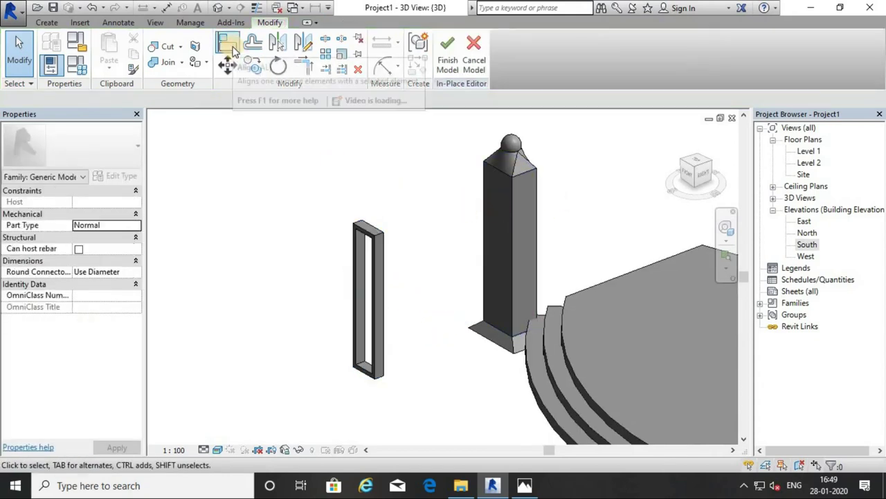
# Step: Drag the frame extrusion's shape handles onto the pillar face, then undo the last placement
pyautogui.click(374, 238)
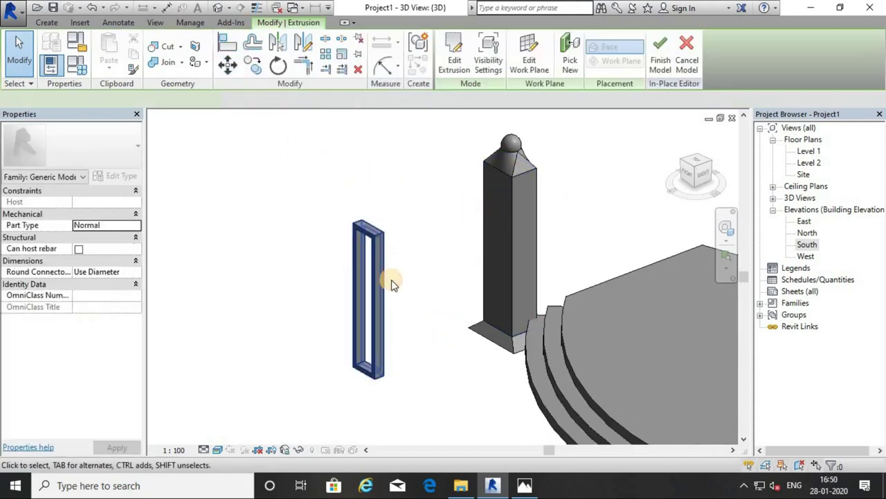
pyautogui.scroll(2, 387, 284)
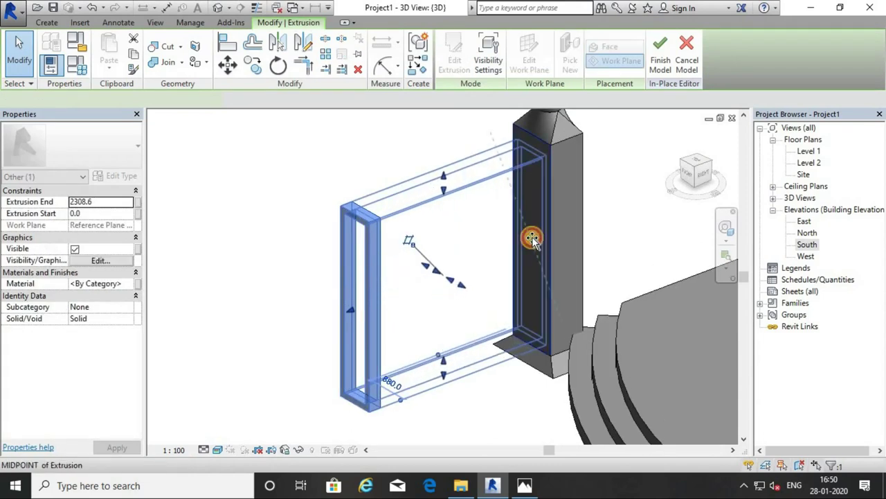
pyautogui.moveTo(459, 267); pyautogui.dragTo(528, 237)
pyautogui.moveTo(406, 289); pyautogui.dragTo(524, 240)
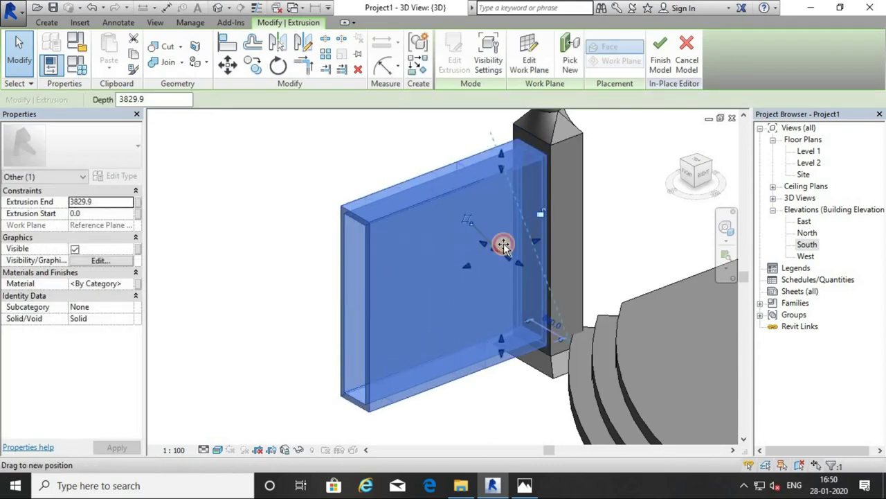
pyautogui.click(630, 223)
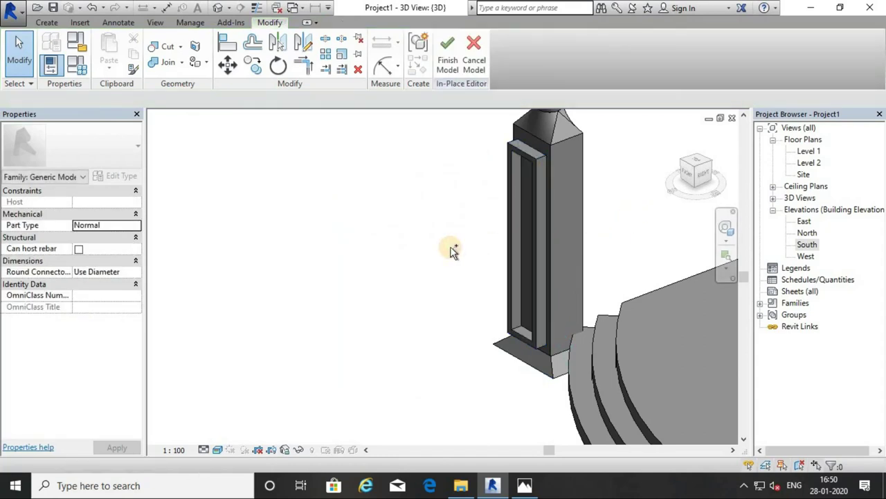
pyautogui.hotkey('ctrl', 'z')
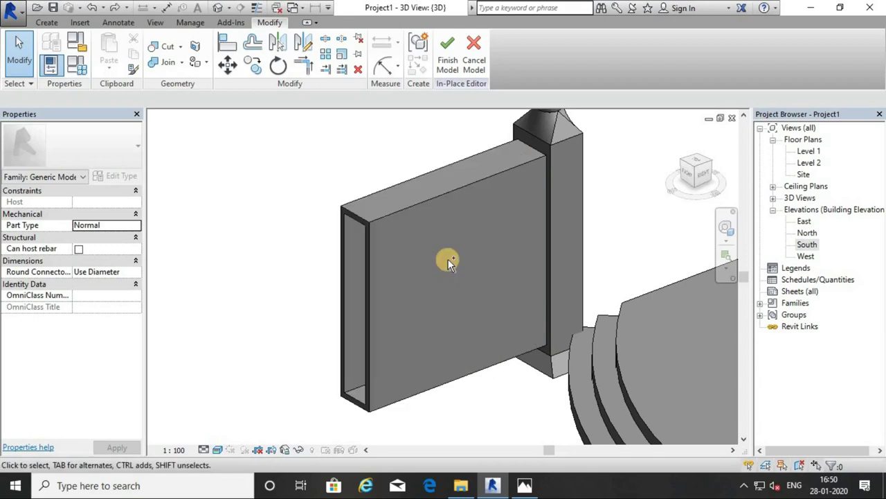
# Step: Align the frame extrusion's face to the pillar's side face
pyautogui.hotkey('ctrl', 'z')
pyautogui.click(237, 48)
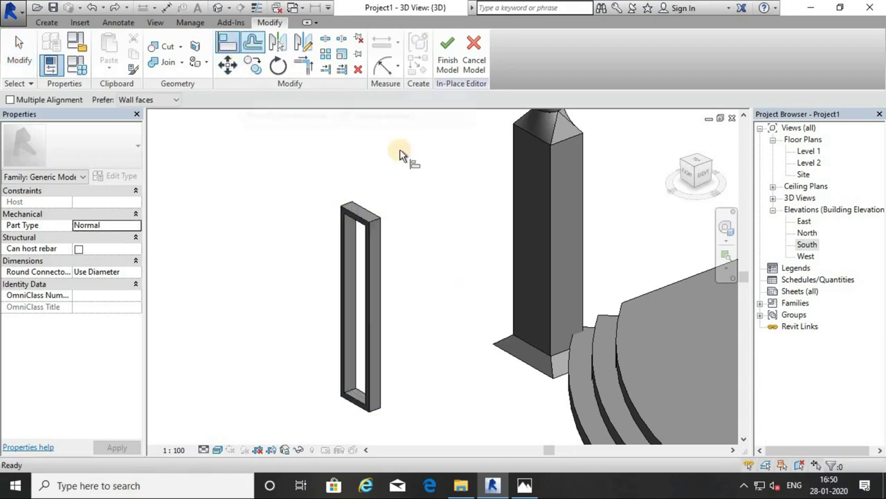
pyautogui.scroll(1, 540, 152)
pyautogui.click(534, 138)
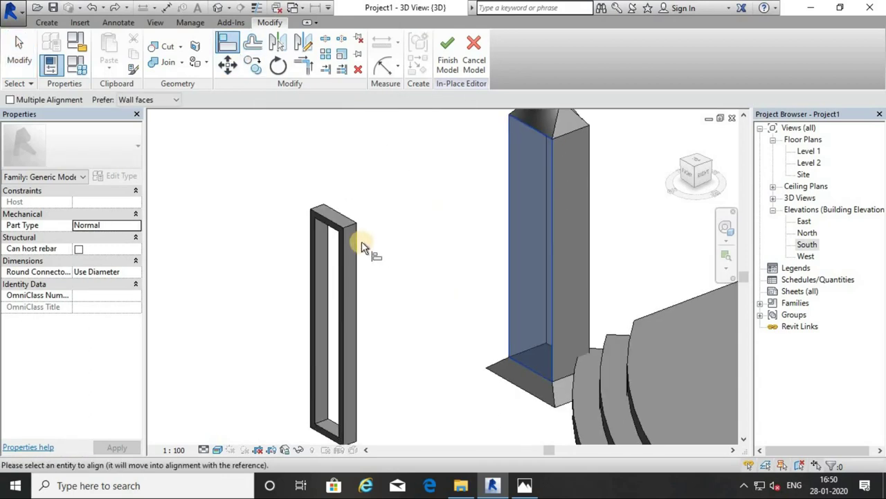
pyautogui.click(359, 237)
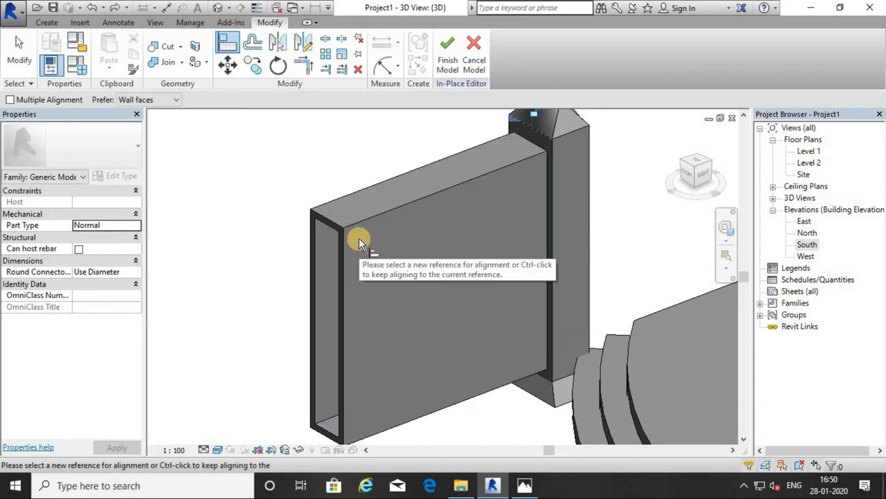
pyautogui.click(19, 47)
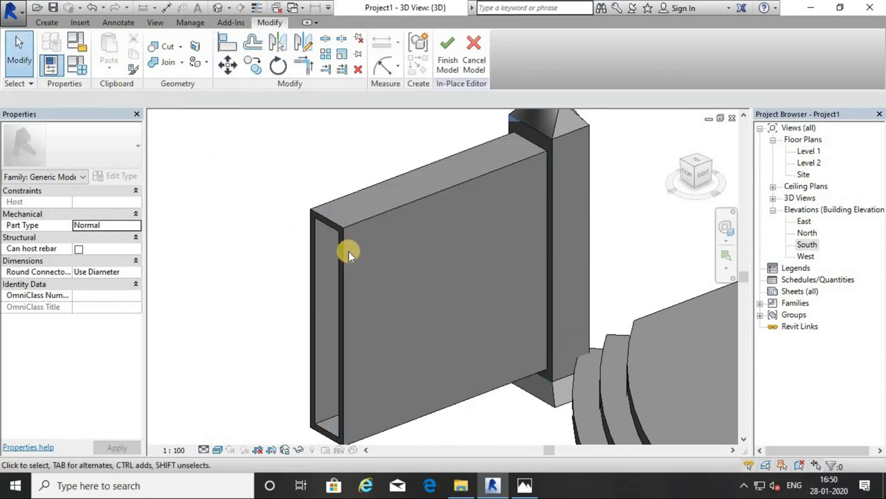
# Step: Drag the frame's back face forward to make it a thin border
pyautogui.click(344, 251)
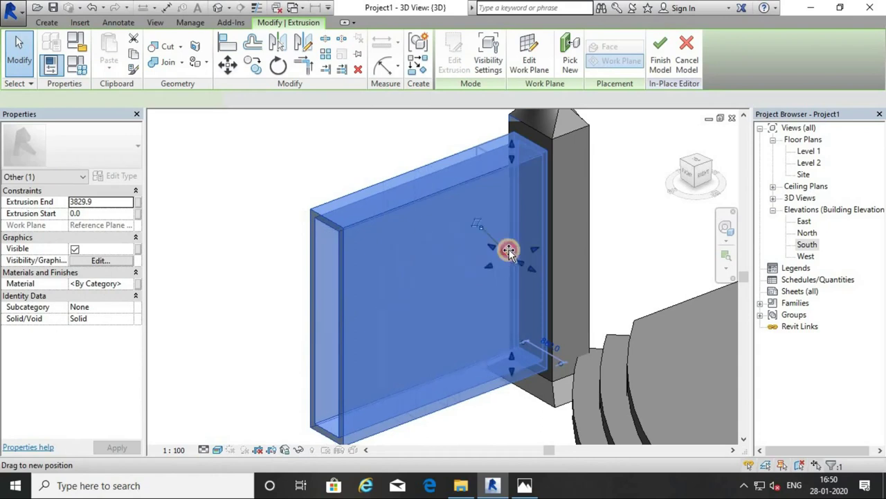
pyautogui.moveTo(507, 253)
pyautogui.mouseDown()
pyautogui.moveTo(531, 257)
pyautogui.moveTo(528, 245)
pyautogui.mouseUp()
pyautogui.scroll(3, 506, 253)
pyautogui.scroll(2, 500, 253)
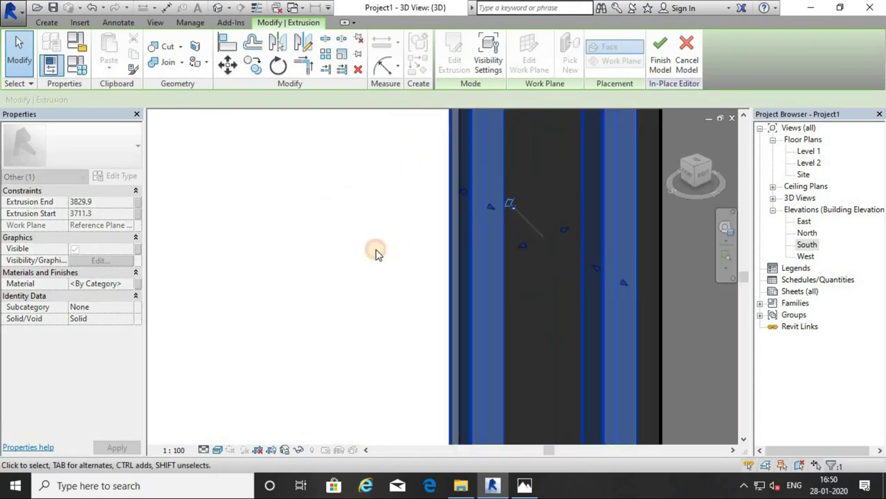
pyautogui.click(376, 253)
# Step: Orbit around the pillar, base and steps to inspect the thinned frame
pyautogui.scroll(-5, 416, 277)
pyautogui.moveTo(446, 303)
pyautogui.keyDown('shift'); pyautogui.mouseDown(button='middle')
pyautogui.moveTo(538, 277)
pyautogui.moveTo(532, 262)
pyautogui.mouseUp(button='middle'); pyautogui.keyUp('shift')
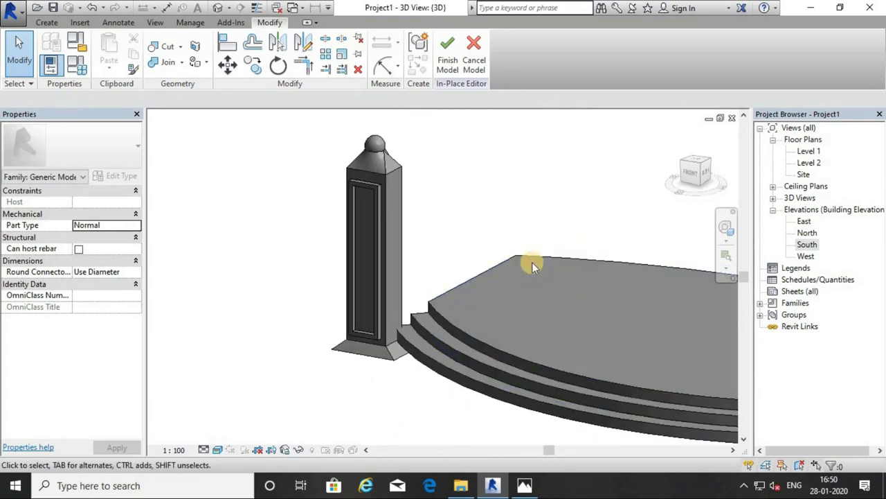
pyautogui.scroll(4, 356, 337)
pyautogui.moveTo(464, 311)
pyautogui.mouseDown(button='middle')
pyautogui.moveTo(447, 343)
pyautogui.moveTo(457, 338)
pyautogui.moveTo(432, 322)
pyautogui.moveTo(439, 333)
pyautogui.moveTo(419, 277)
pyautogui.moveTo(417, 410)
pyautogui.mouseUp(button='middle')
pyautogui.scroll(5, 417, 410)
pyautogui.moveTo(438, 340)
pyautogui.keyDown('shift'); pyautogui.mouseDown(button='middle')
pyautogui.moveTo(437, 356)
pyautogui.moveTo(434, 335)
pyautogui.mouseUp(button='middle'); pyautogui.keyUp('shift')
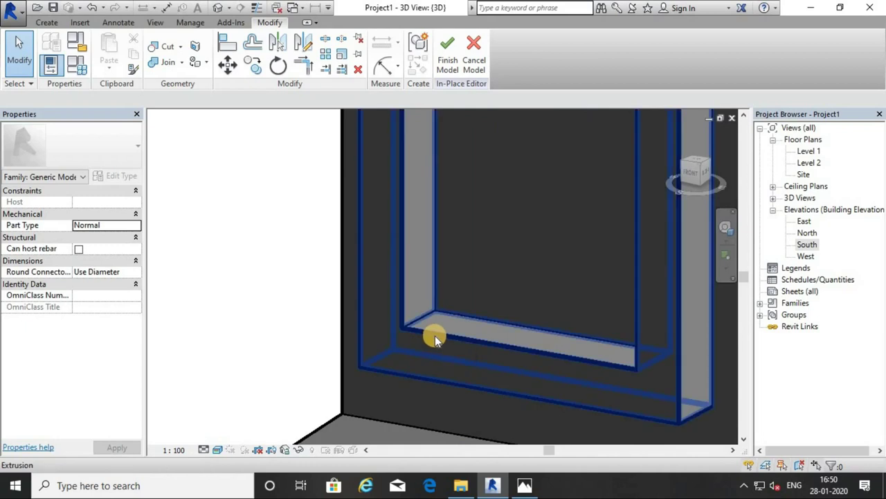
pyautogui.scroll(3, 428, 317)
pyautogui.keyDown('shift'); pyautogui.moveTo(449, 333); pyautogui.dragTo(422, 329, button='middle'); pyautogui.keyUp('shift')
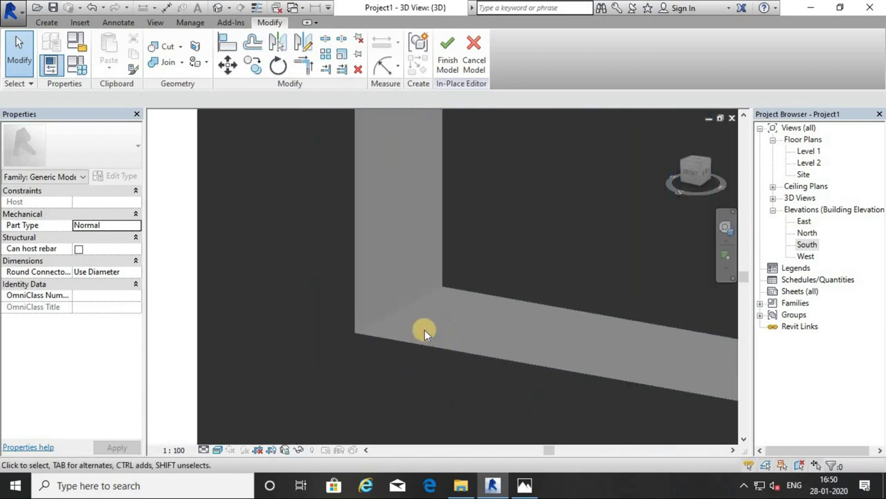
pyautogui.scroll(-3, 419, 312)
pyautogui.keyDown('shift'); pyautogui.moveTo(416, 297); pyautogui.dragTo(431, 288, button='middle'); pyautogui.keyUp('shift')
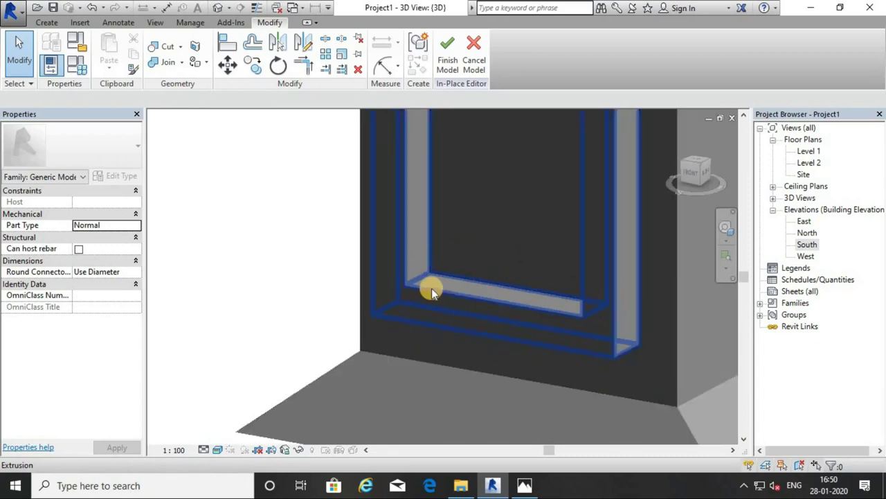
pyautogui.click(435, 292)
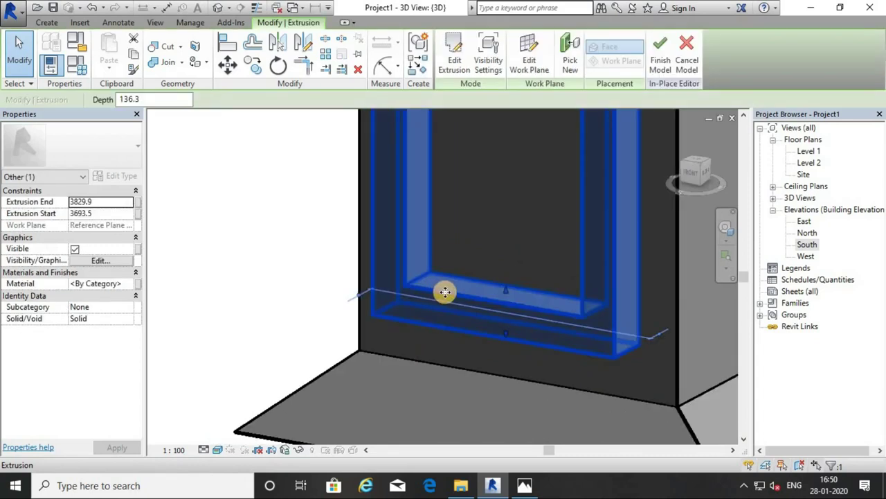
pyautogui.keyDown('shift'); pyautogui.moveTo(435, 292); pyautogui.dragTo(362, 263, button='middle'); pyautogui.keyUp('shift')
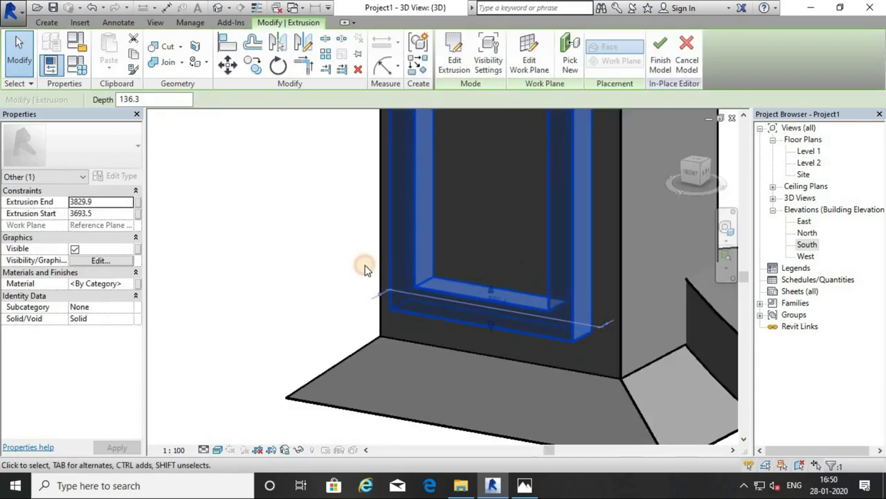
pyautogui.press('Escape')
# Step: Edit the frame sketch in South elevation, raising its two bottom lines slightly
pyautogui.doubleClick(468, 299)
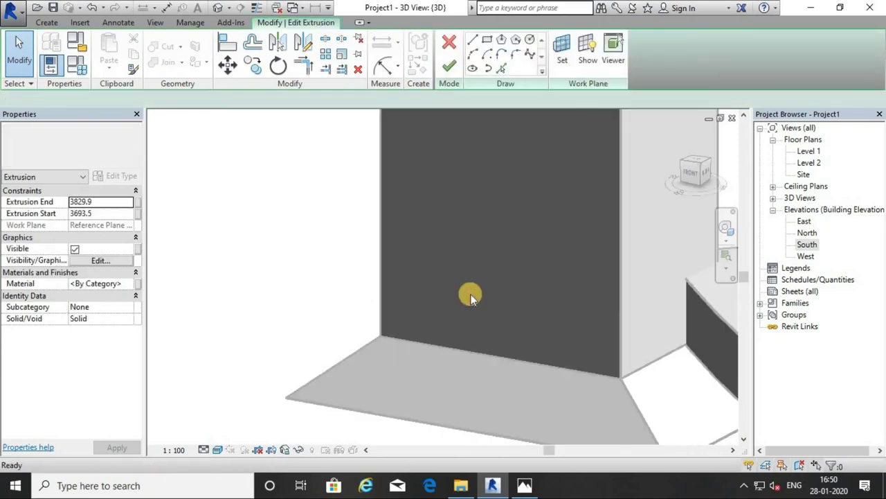
pyautogui.doubleClick(800, 244)
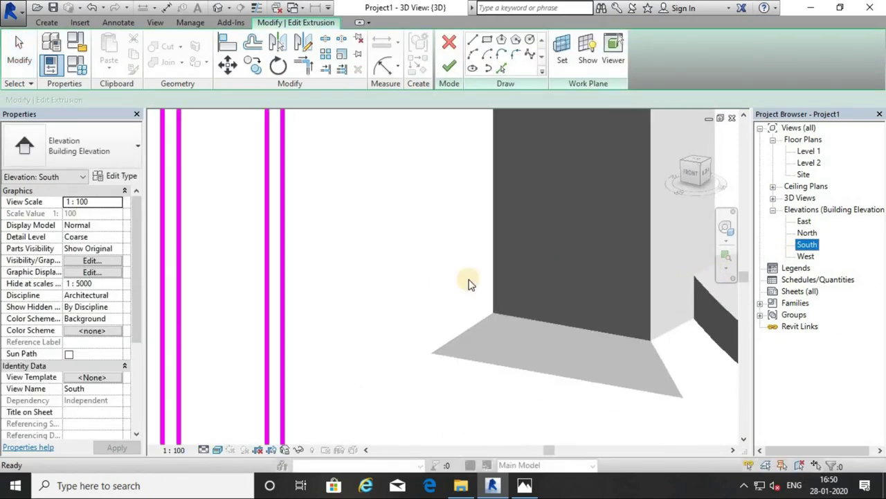
pyautogui.moveTo(352, 346); pyautogui.dragTo(520, 424)
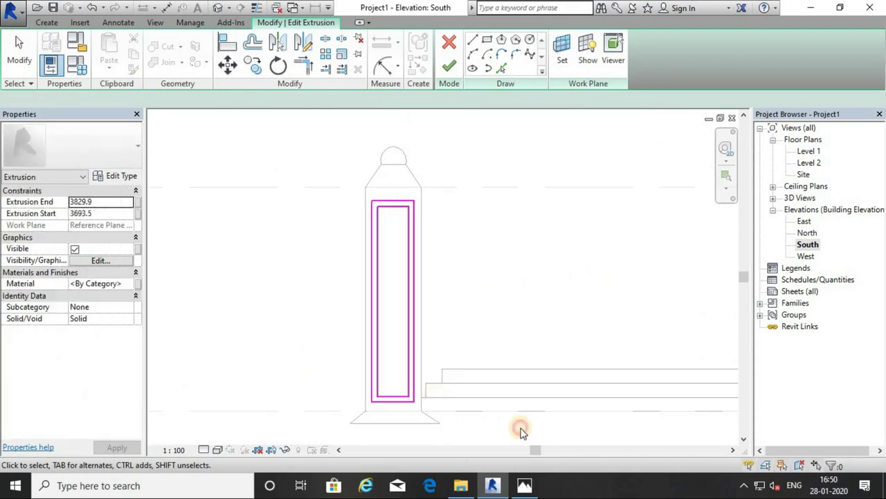
pyautogui.press('Up')
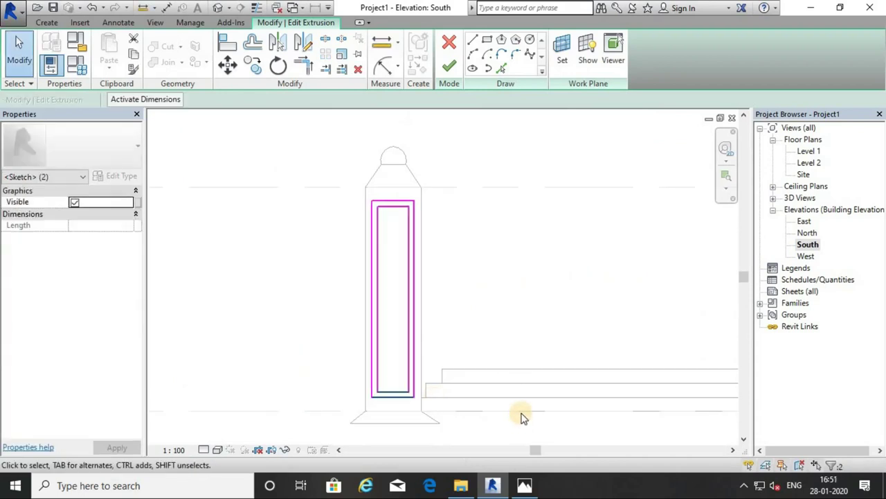
pyautogui.click(450, 68)
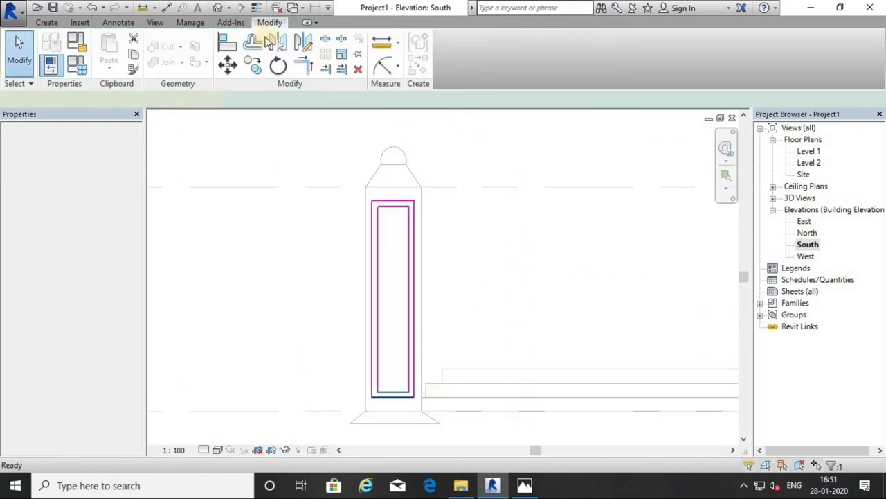
# Step: Check the frame in the 3D view, then reopen the South elevation
pyautogui.press('3')
pyautogui.press('d')
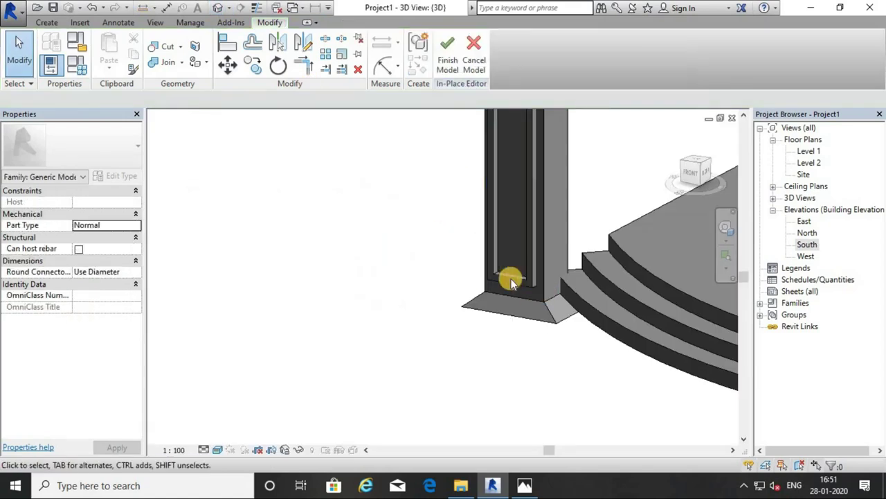
pyautogui.scroll(2, 513, 270)
pyautogui.scroll(3, 481, 260)
pyautogui.scroll(2, 471, 259)
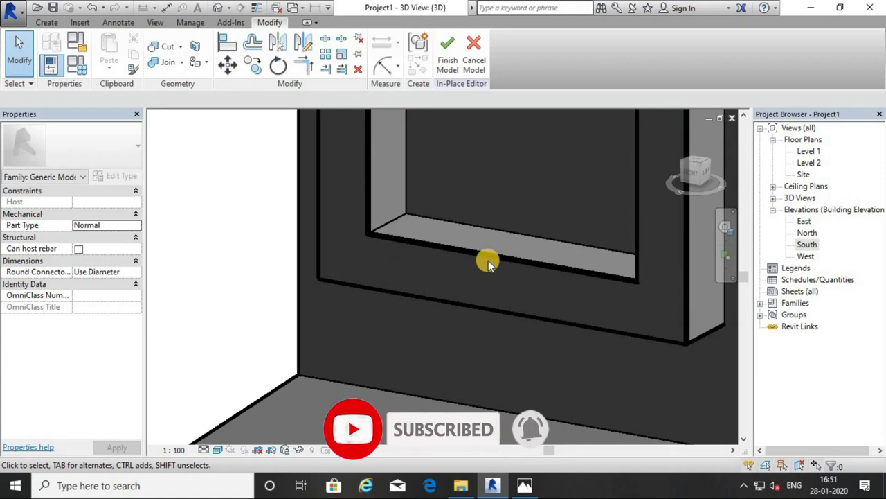
pyautogui.click(527, 266)
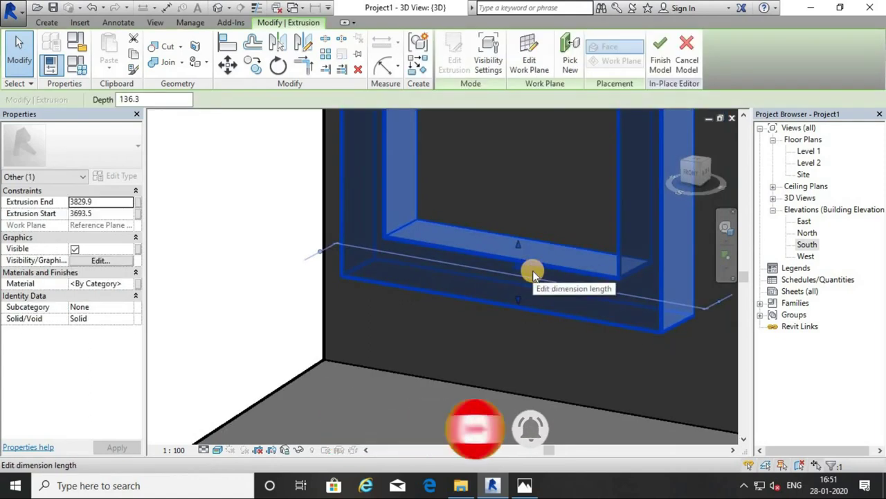
pyautogui.press('Escape')
pyautogui.doubleClick(807, 245)
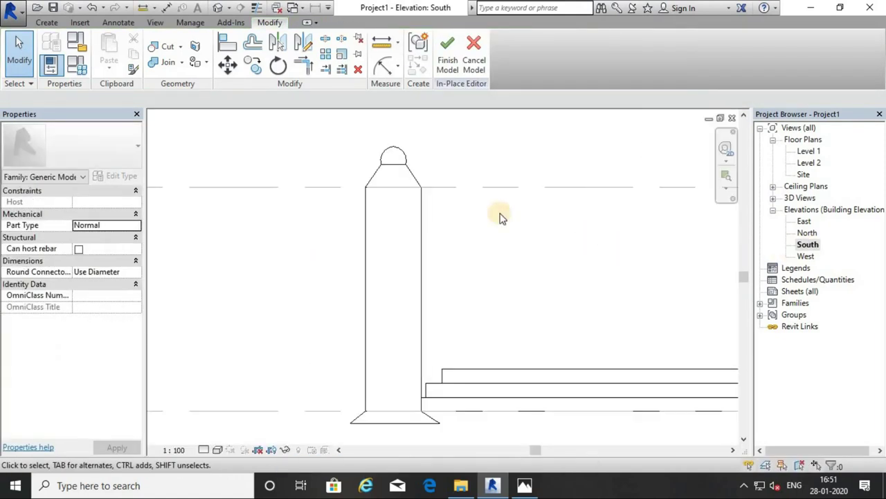
pyautogui.click(55, 25)
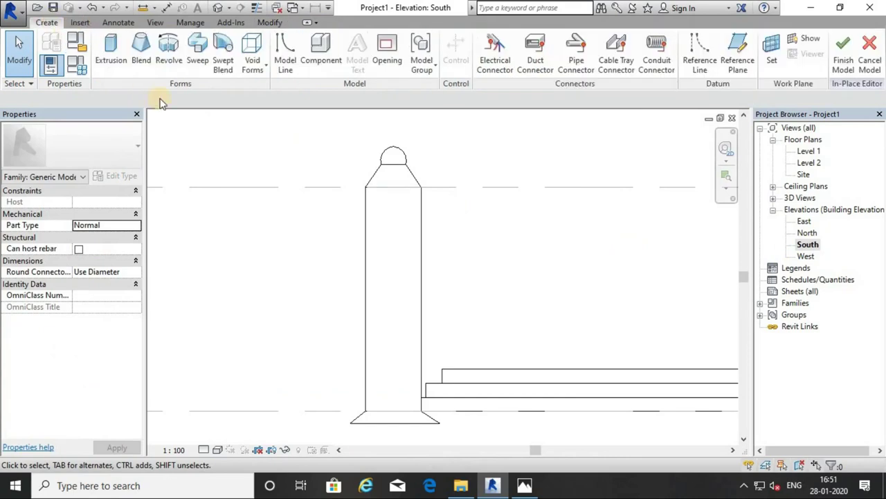
# Step: Start a new sweep path sketched on Reference Plane : x
pyautogui.click(200, 54)
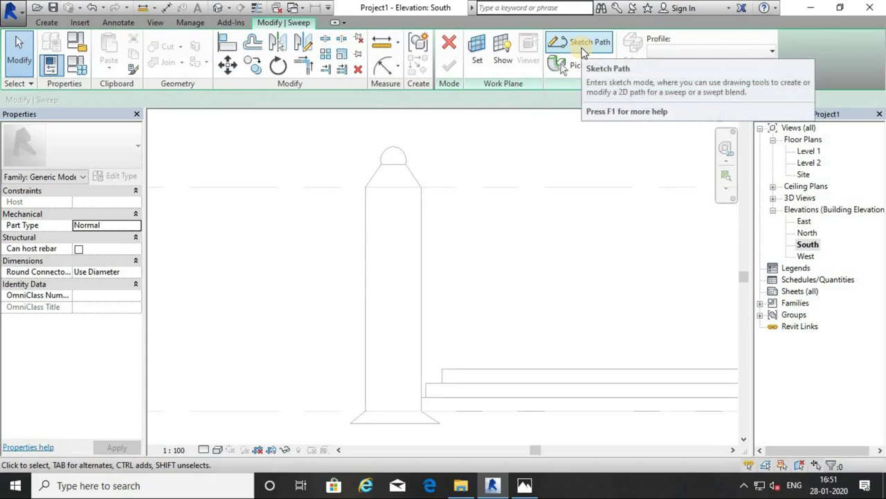
pyautogui.click(583, 49)
pyautogui.click(443, 242)
pyautogui.click(435, 288)
pyautogui.click(407, 318)
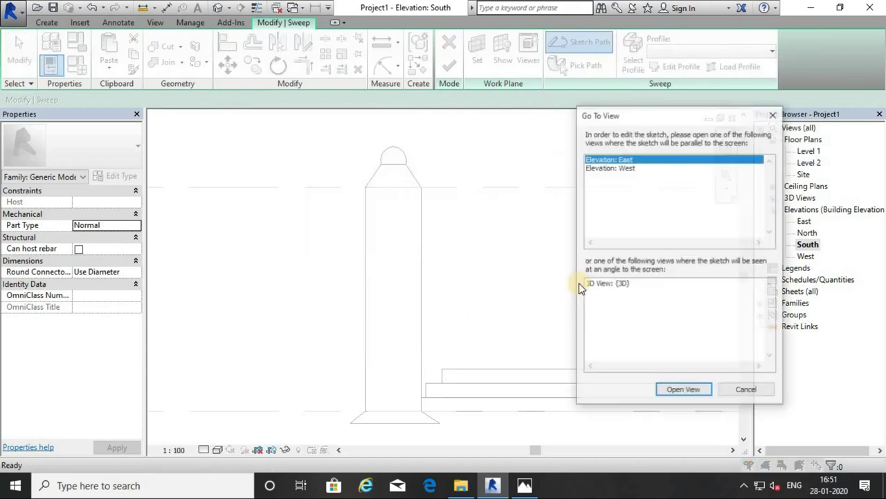
pyautogui.press('Escape')
pyautogui.click(580, 43)
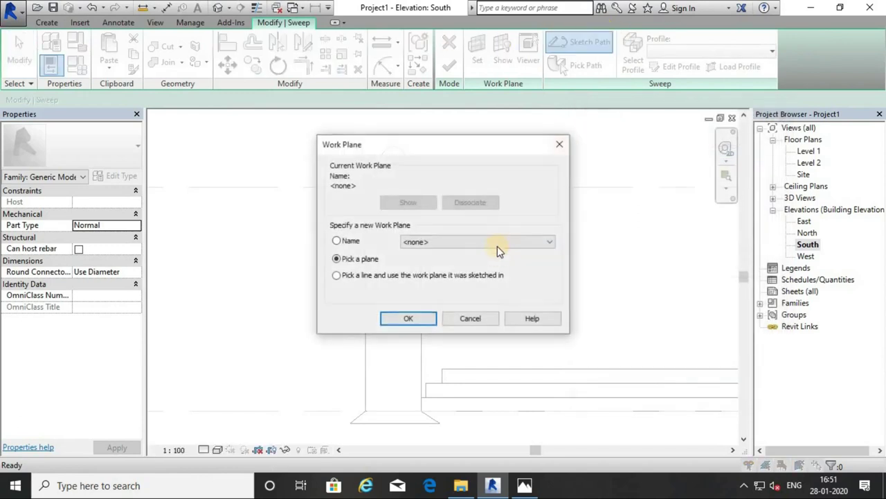
pyautogui.click(485, 241)
pyautogui.click(464, 285)
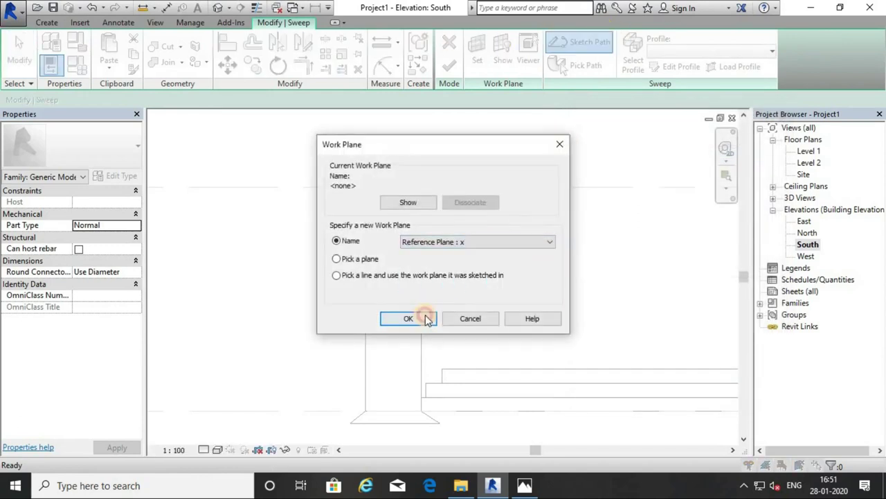
pyautogui.click(408, 317)
pyautogui.scroll(2, 414, 200)
# Step: Draw a 700 by 3600 rectangular path on the pillar panel and finish it
pyautogui.click(419, 164)
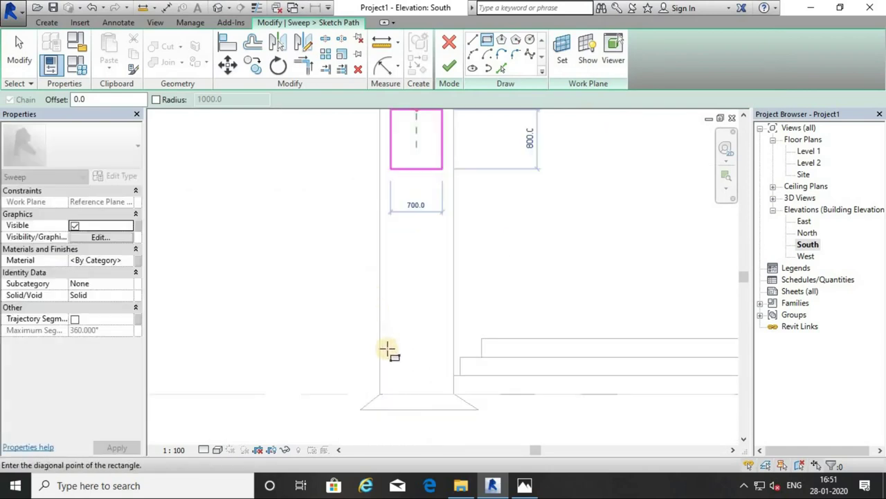
pyautogui.click(390, 379)
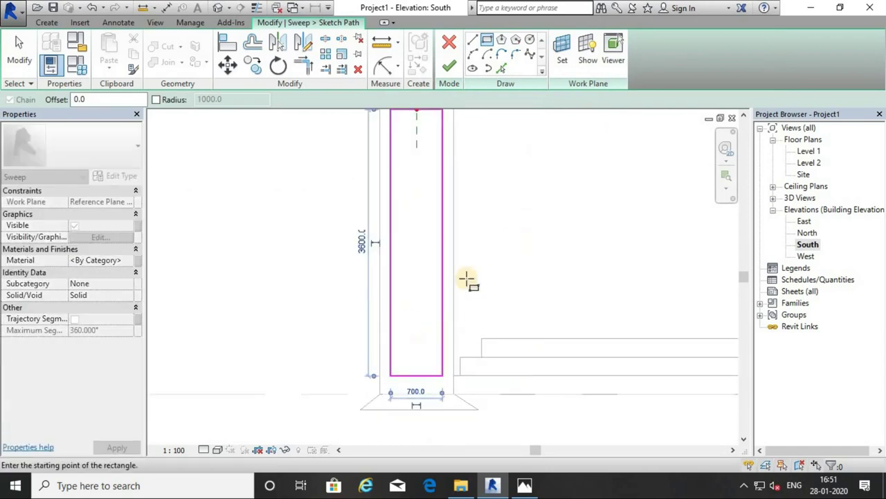
pyautogui.scroll(-1, 468, 208)
pyautogui.click(449, 67)
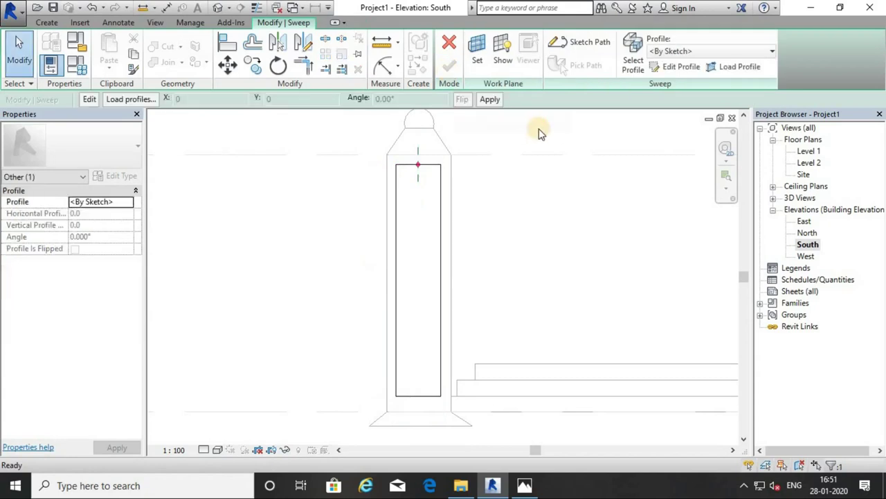
# Step: Edit the sweep profile in the East elevation view
pyautogui.click(670, 68)
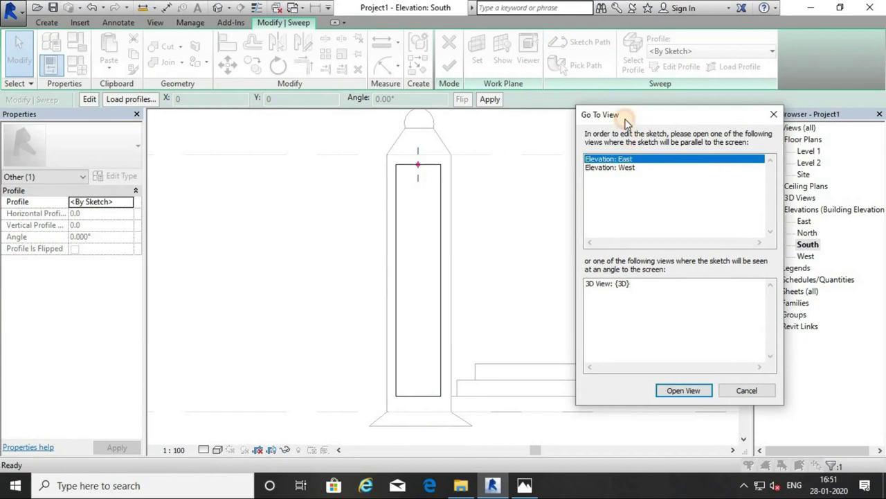
pyautogui.moveTo(637, 123); pyautogui.dragTo(617, 121)
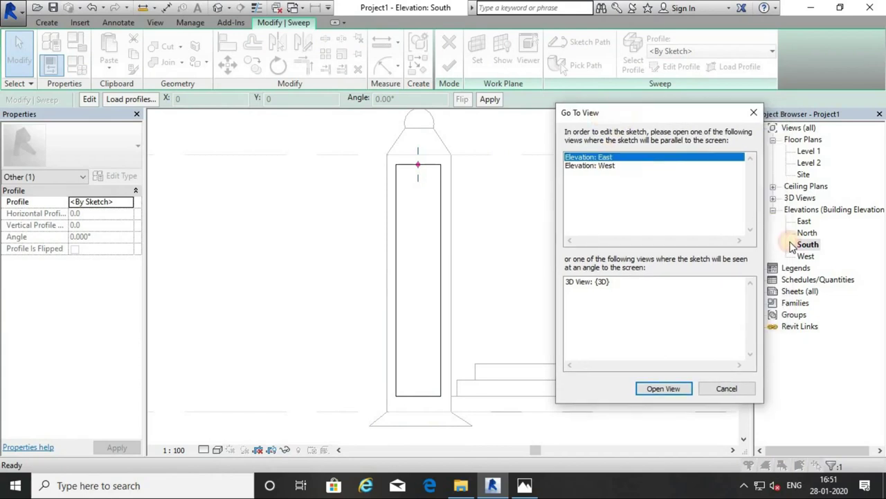
pyautogui.click(669, 389)
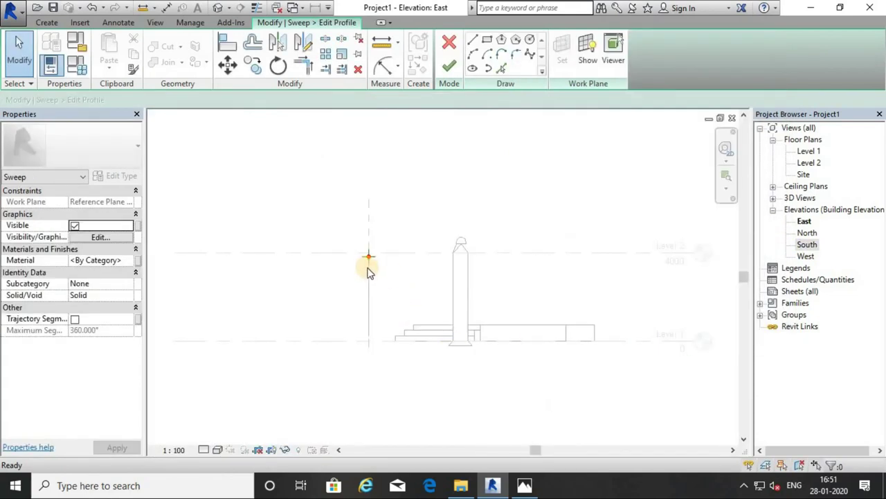
pyautogui.scroll(2, 357, 239)
pyautogui.scroll(2, 349, 208)
pyautogui.scroll(1, 349, 208)
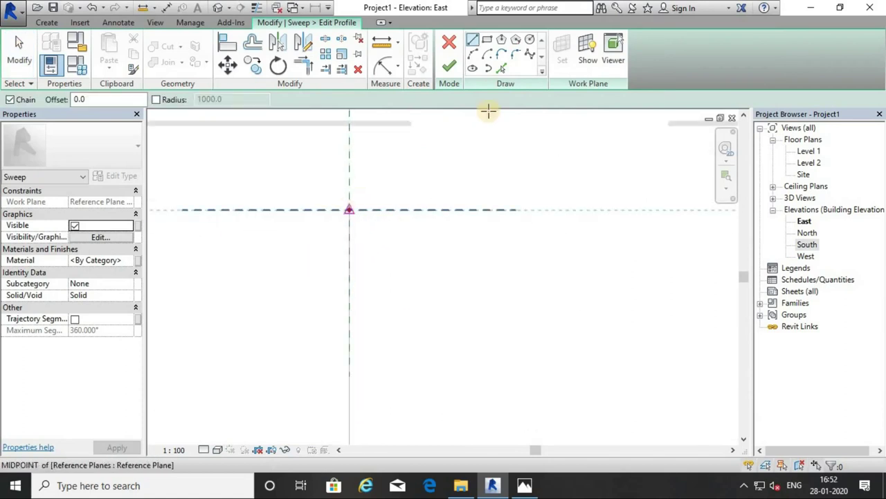
# Step: Sketch a small circle profile at the reference-plane intersection and finish the sweep
pyautogui.click(531, 40)
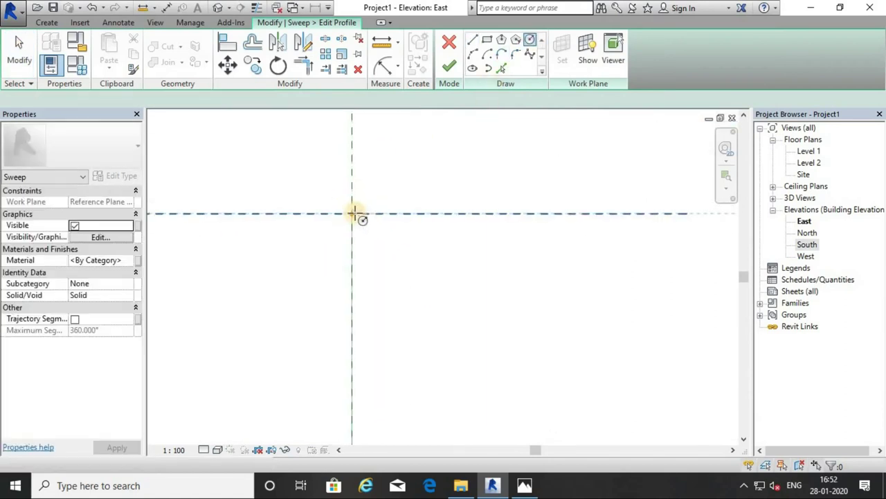
pyautogui.click(349, 211)
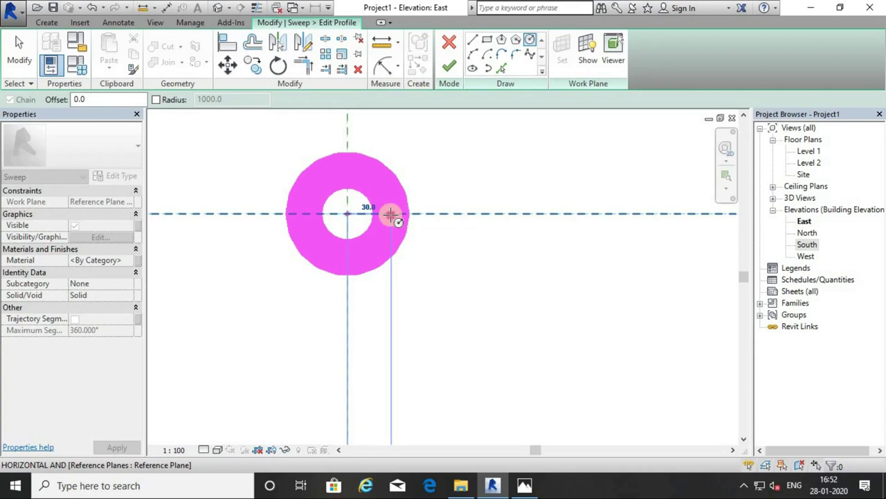
pyautogui.click(390, 215)
pyautogui.scroll(2, 393, 209)
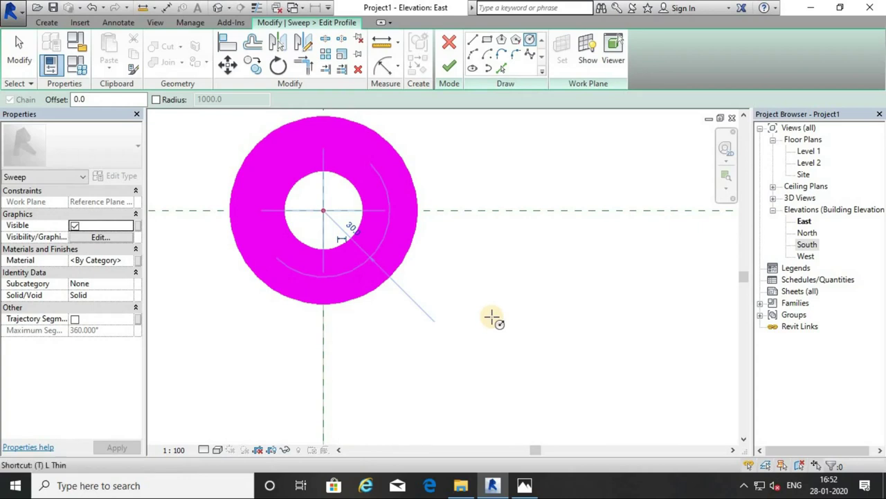
pyautogui.press('Escape')
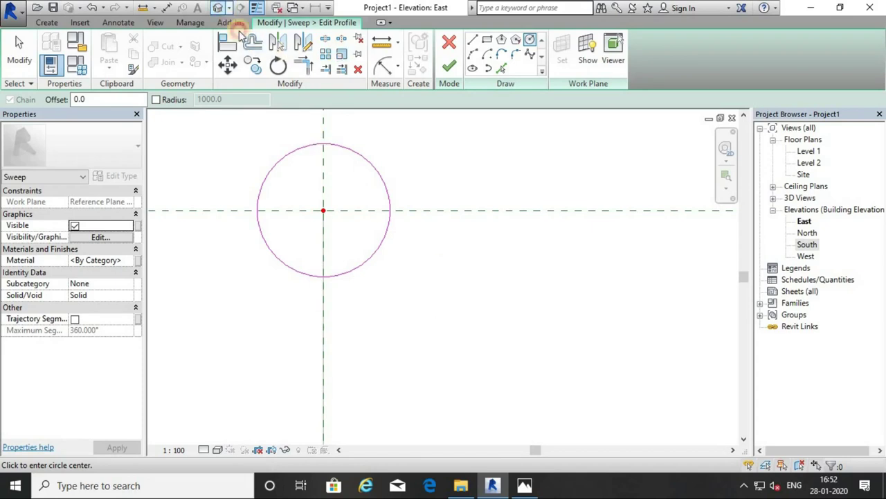
pyautogui.scroll(-3, 396, 188)
pyautogui.scroll(-3, 362, 178)
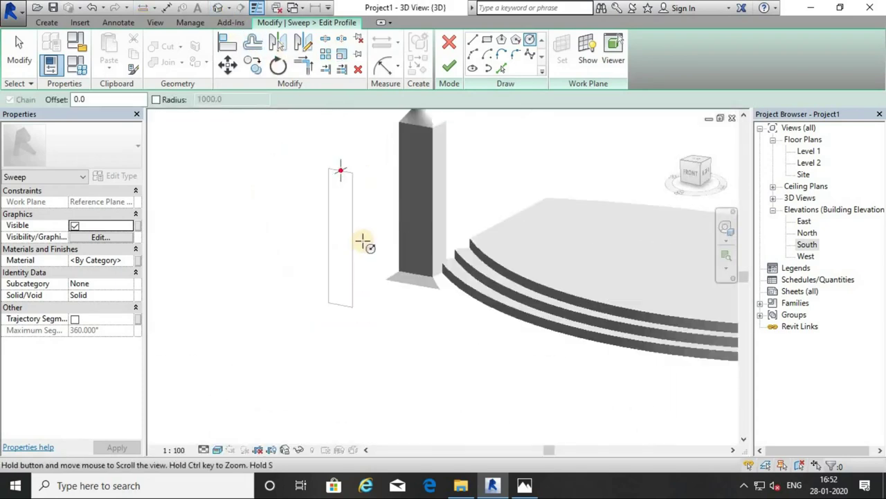
pyautogui.scroll(2, 363, 241)
pyautogui.scroll(2, 347, 224)
pyautogui.scroll(2, 340, 198)
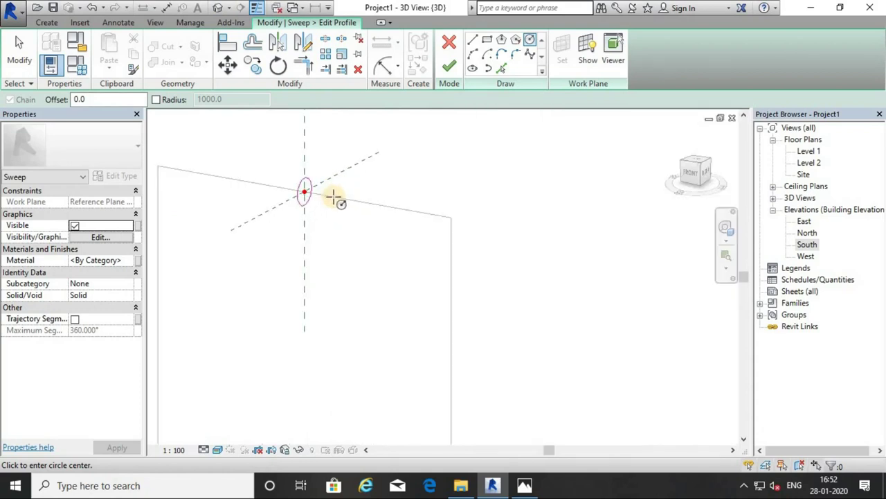
pyautogui.scroll(-1, 348, 194)
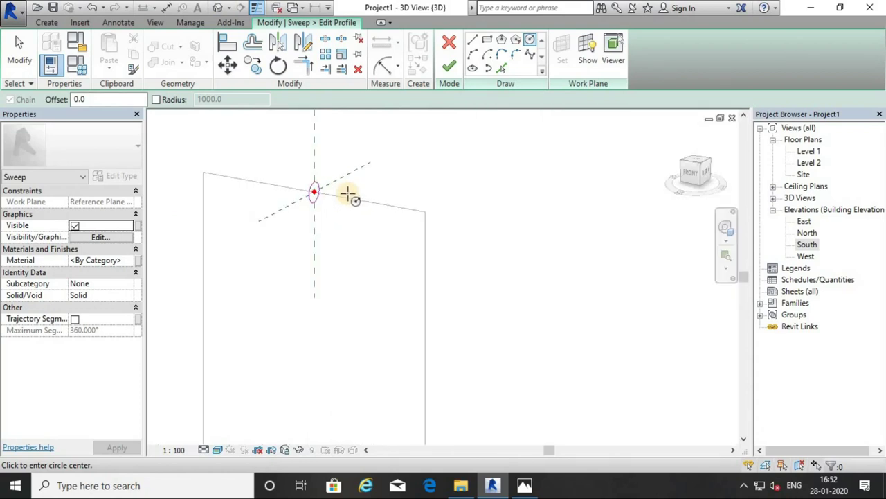
pyautogui.click(448, 68)
pyautogui.click(450, 70)
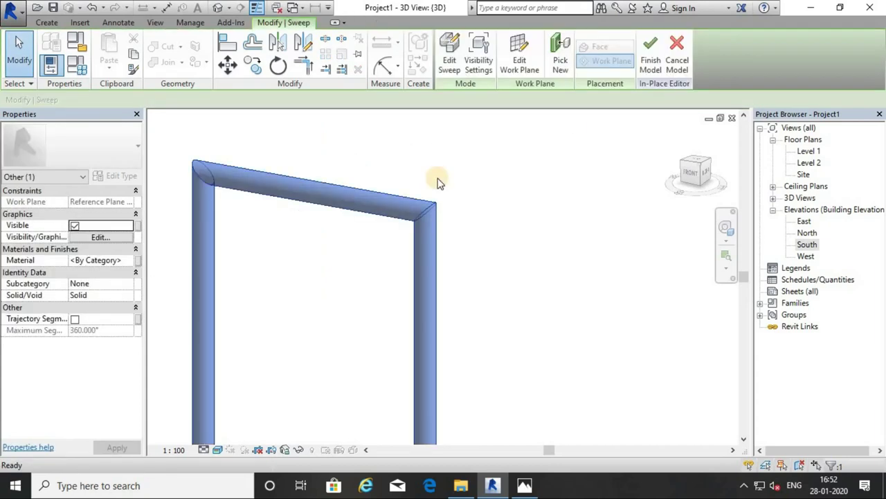
# Step: Undo the finished sweep and finish it again to recreate the rounded frame
pyautogui.click(456, 205)
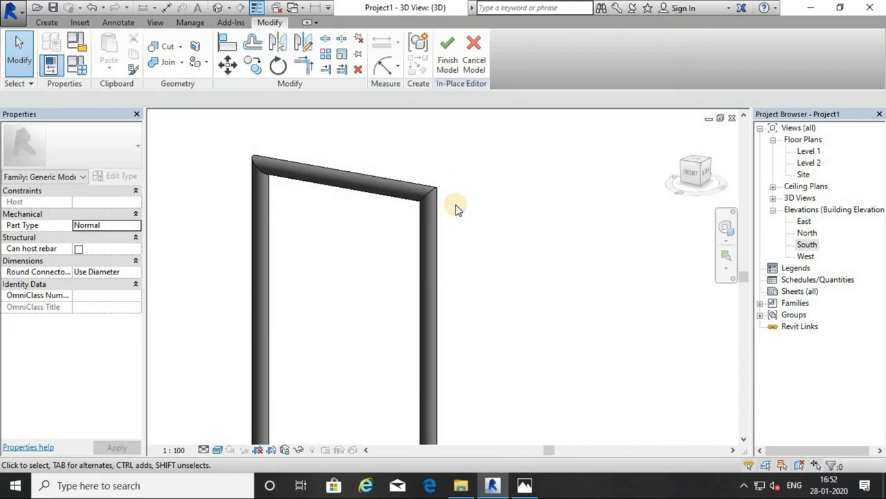
pyautogui.hotkey('ctrl', 'z')
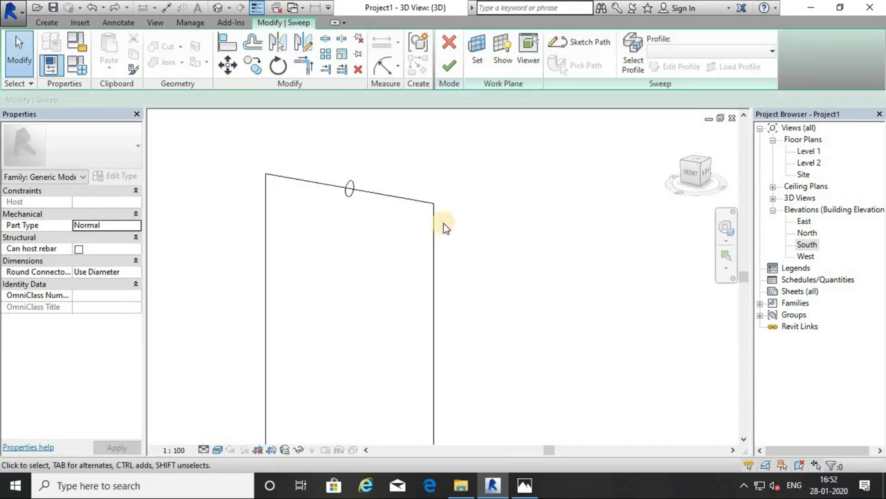
pyautogui.scroll(-1, 469, 221)
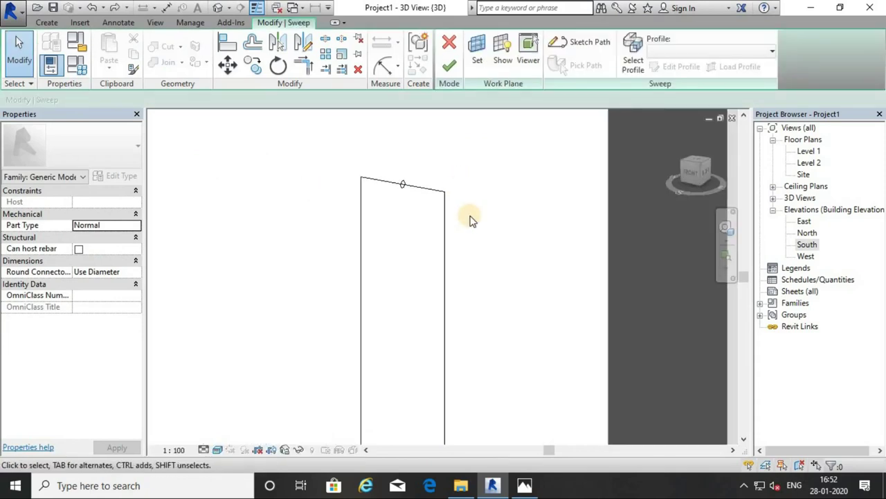
pyautogui.click(448, 67)
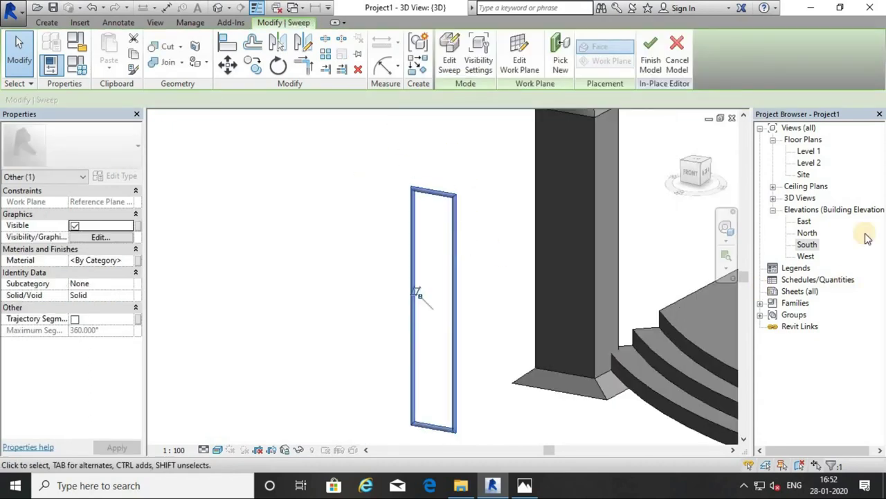
# Step: In the Site plan, move the frame sweep from its end point onto the pillar's face
pyautogui.doubleClick(804, 175)
pyautogui.press('c')
pyautogui.press('o')
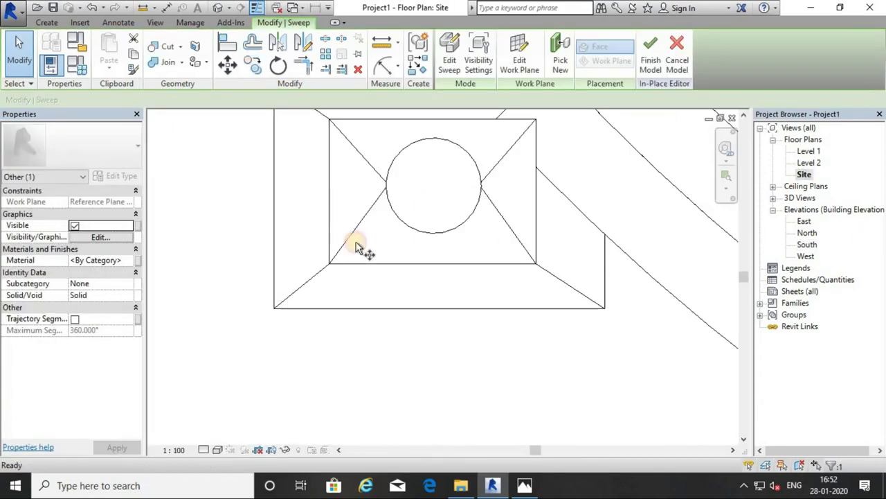
pyautogui.scroll(-2, 390, 304)
pyautogui.click(434, 365)
pyautogui.click(435, 207)
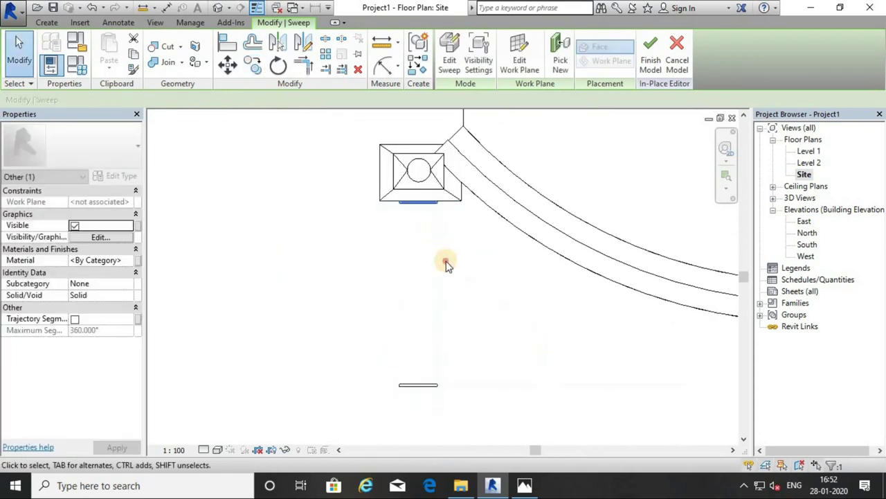
pyautogui.click(413, 386)
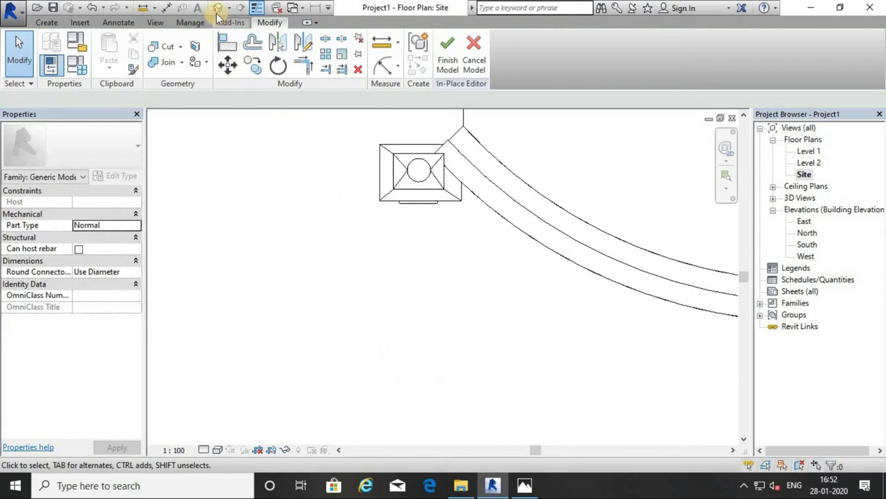
# Step: Check the frame's position against the pillar in the default 3D view and West elevation
pyautogui.click(218, 7)
pyautogui.scroll(3, 627, 318)
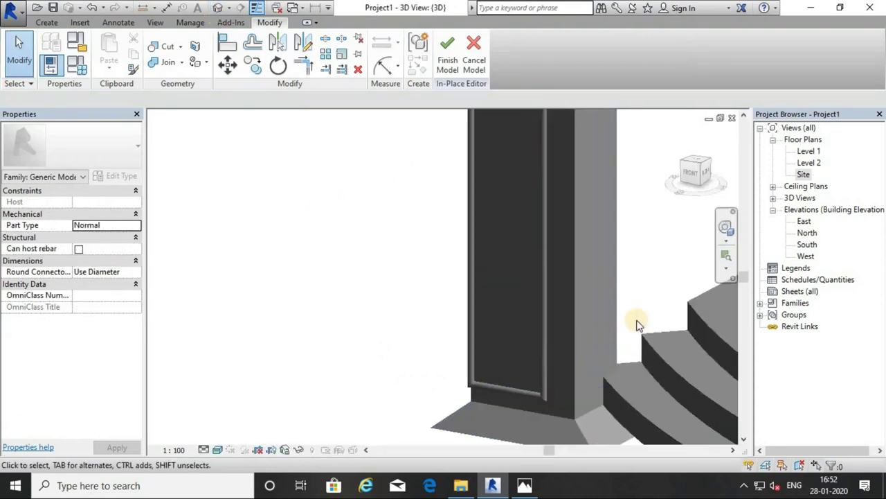
pyautogui.click(559, 313)
pyautogui.keyDown('shift'); pyautogui.moveTo(607, 358); pyautogui.dragTo(648, 309, button='middle'); pyautogui.keyUp('shift')
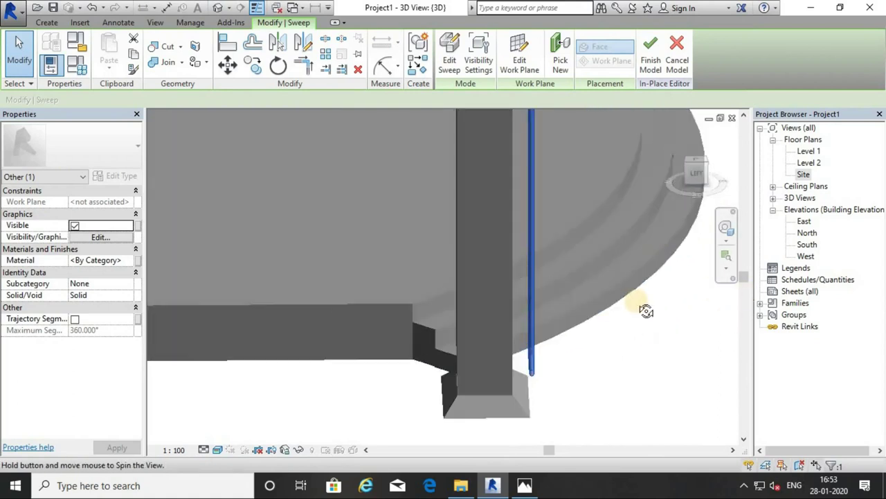
pyautogui.doubleClick(806, 257)
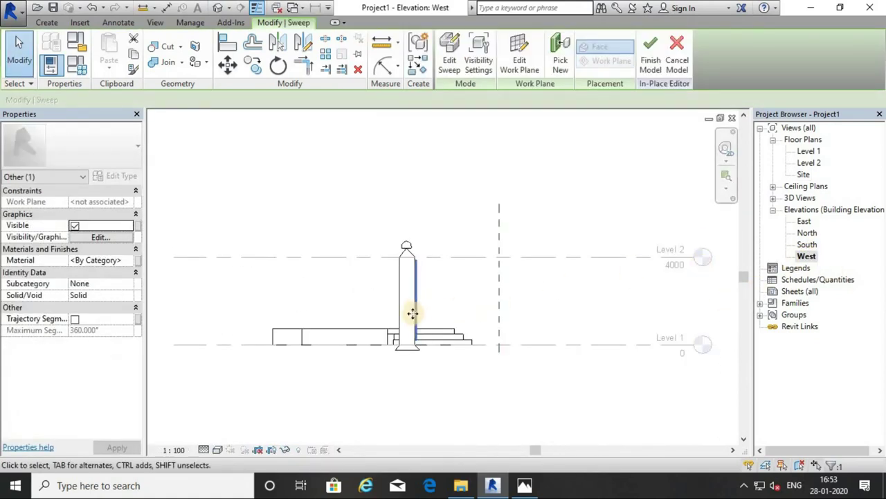
pyautogui.scroll(2, 413, 313)
pyautogui.scroll(3, 430, 317)
# Step: Inspect the pillar's rounded panel frame up close in 3D, then bring up the Jatayu reference photo
pyautogui.click(217, 7)
pyautogui.moveTo(558, 263)
pyautogui.keyDown('shift'); pyautogui.mouseDown(button='middle')
pyautogui.moveTo(580, 344)
pyautogui.moveTo(508, 358)
pyautogui.moveTo(436, 332)
pyautogui.moveTo(481, 336)
pyautogui.moveTo(558, 381)
pyautogui.moveTo(524, 375)
pyautogui.mouseUp(button='middle'); pyautogui.keyUp('shift')
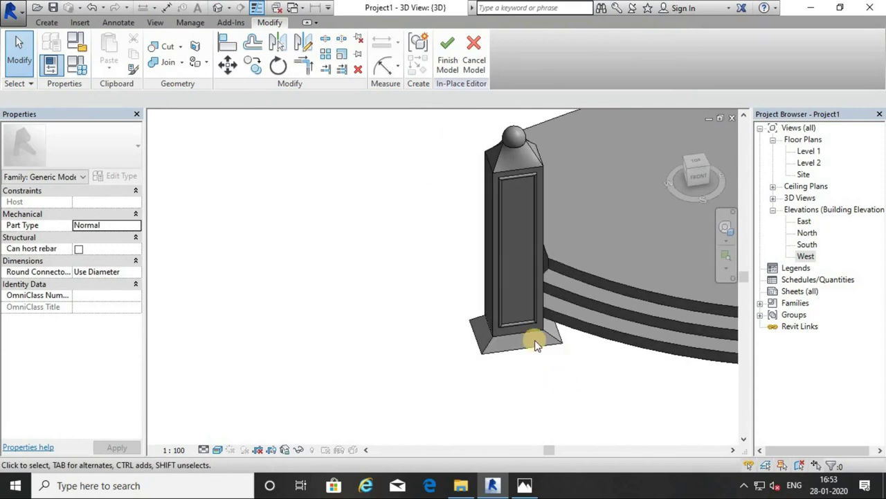
pyautogui.scroll(2, 526, 336)
pyautogui.scroll(2, 521, 325)
pyautogui.scroll(2, 533, 302)
pyautogui.scroll(2, 596, 277)
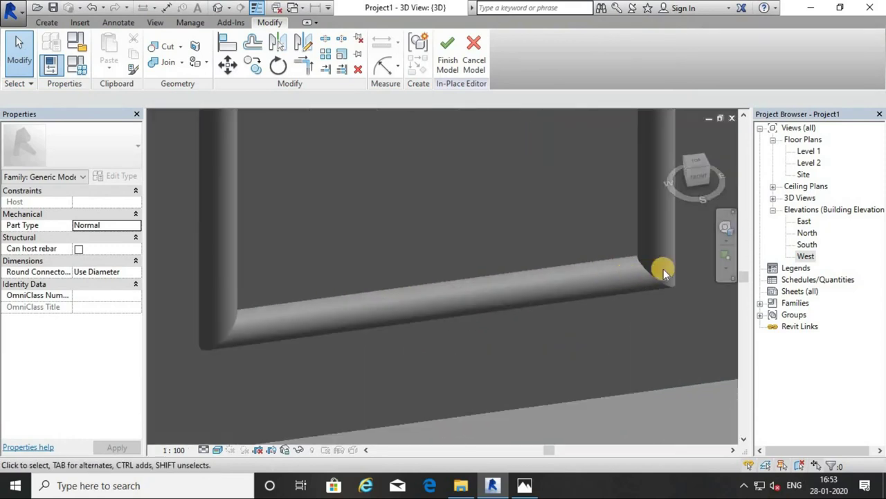
pyautogui.scroll(1, 649, 272)
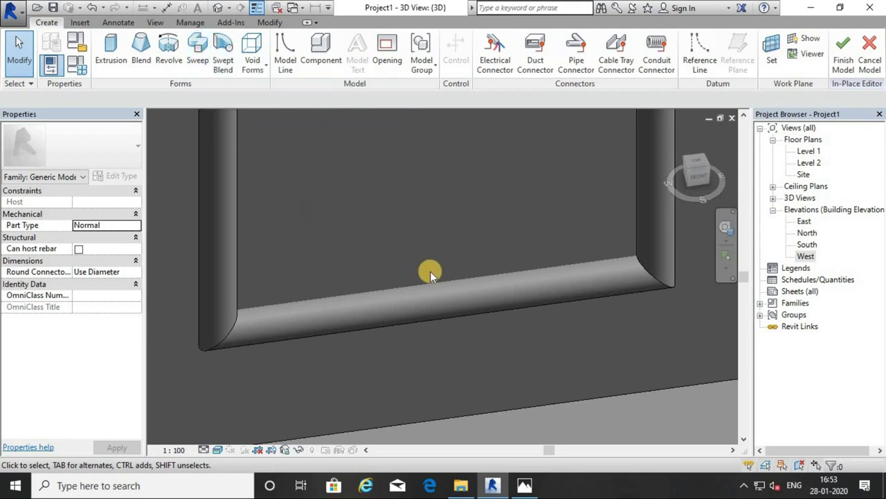
pyautogui.scroll(-2, 434, 273)
pyautogui.keyDown('shift'); pyautogui.moveTo(406, 288); pyautogui.dragTo(410, 293, button='middle'); pyautogui.keyUp('shift')
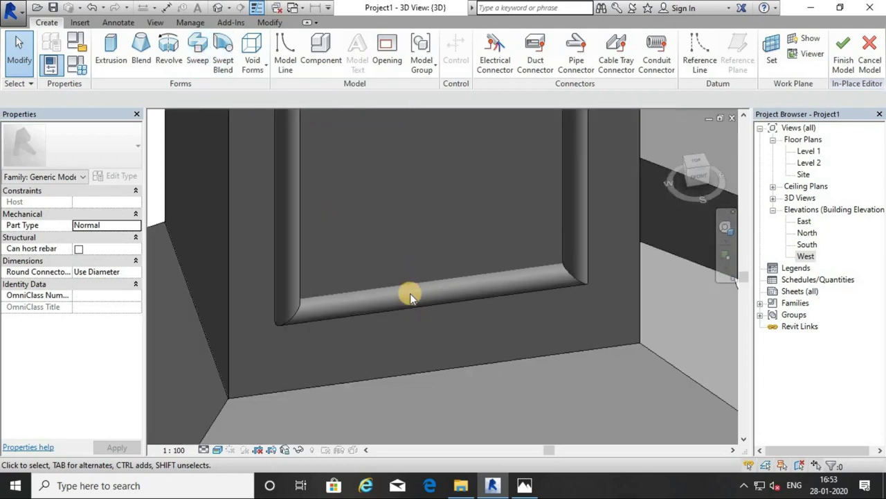
pyautogui.click(536, 481)
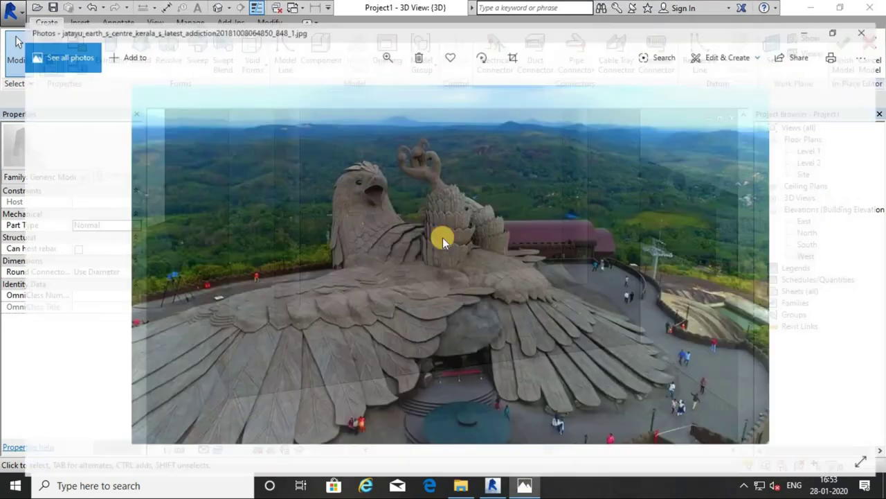
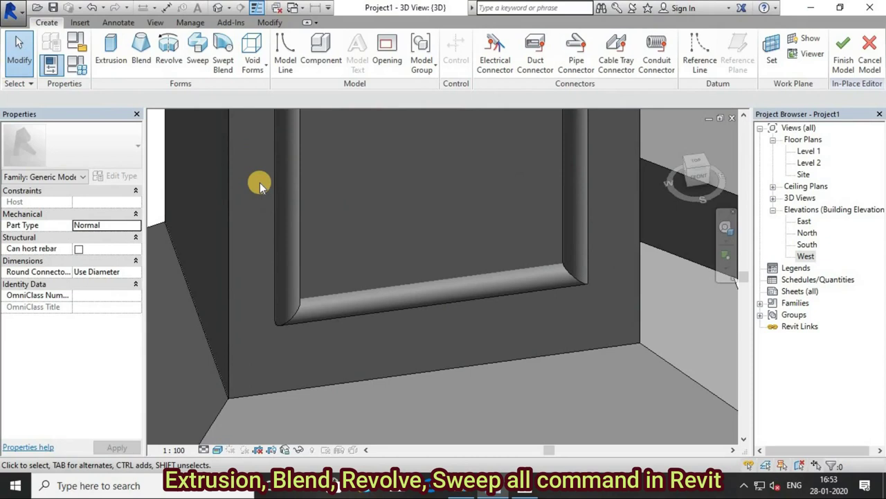
# Step: Search Windows for 'masjid dome'
pyautogui.scroll(-2, 342, 237)
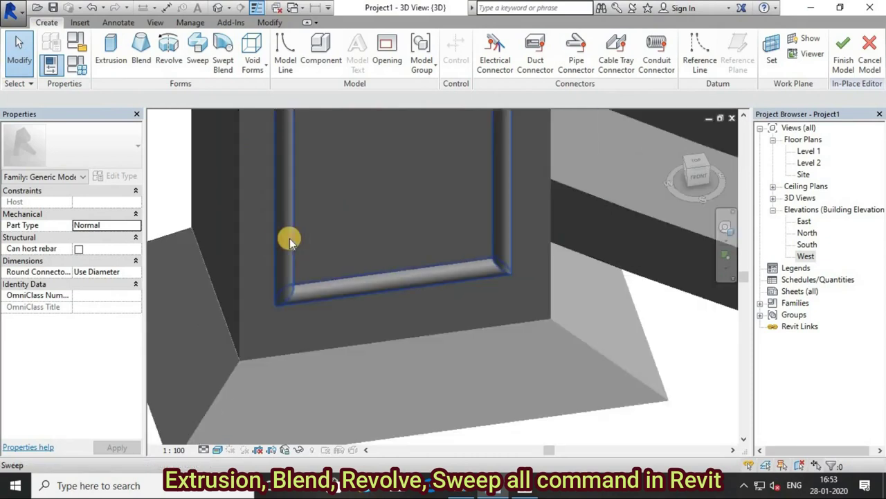
pyautogui.scroll(-2, 302, 228)
pyautogui.scroll(-2, 313, 198)
pyautogui.scroll(-1, 242, 142)
pyautogui.scroll(-1, 242, 142)
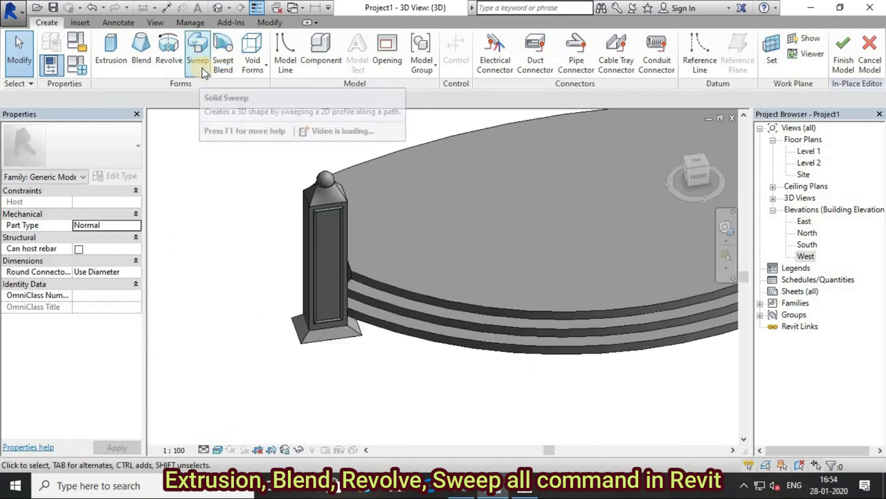
pyautogui.scroll(3, 322, 177)
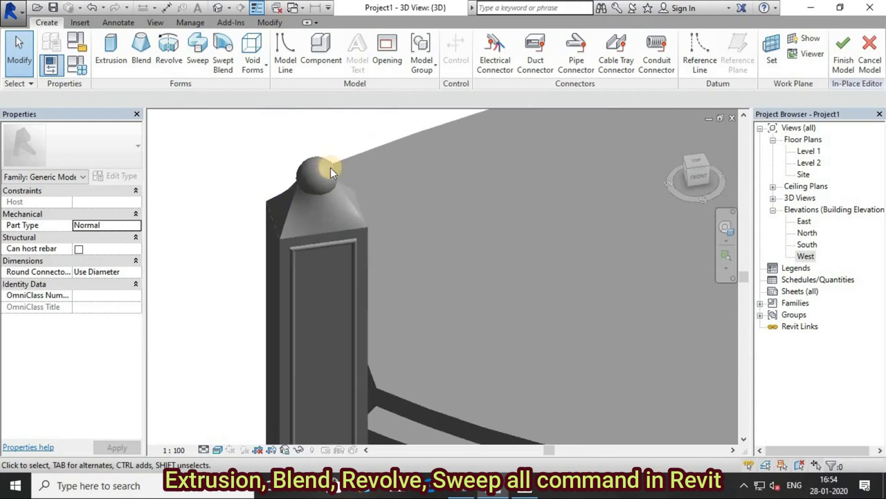
pyautogui.scroll(2, 329, 168)
pyautogui.scroll(2, 326, 164)
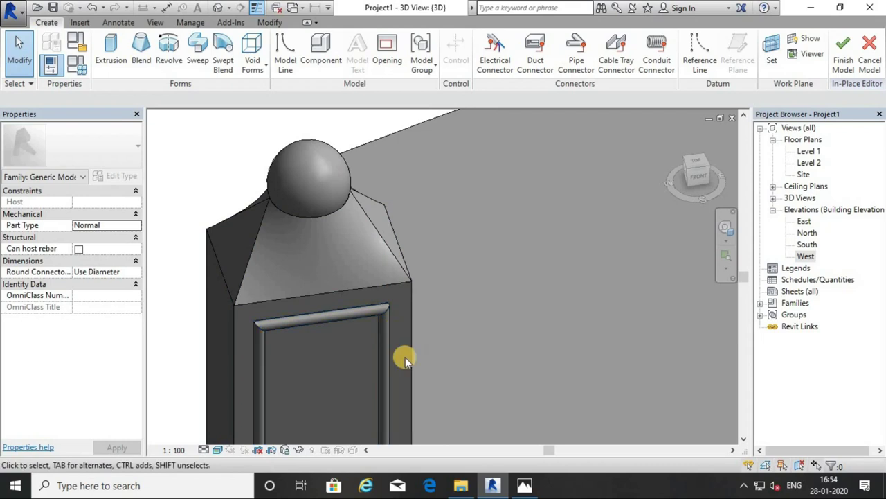
pyautogui.scroll(-1, 408, 365)
pyautogui.scroll(-1, 408, 365)
pyautogui.scroll(-2, 412, 347)
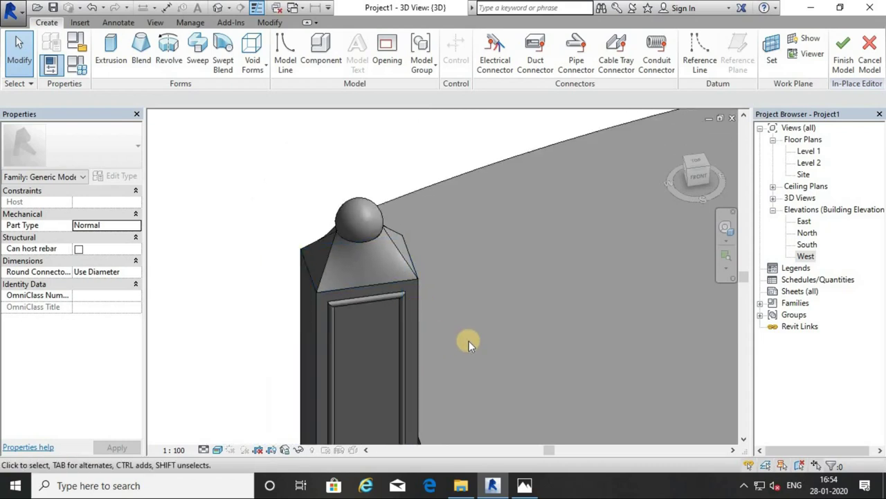
pyautogui.click(236, 485)
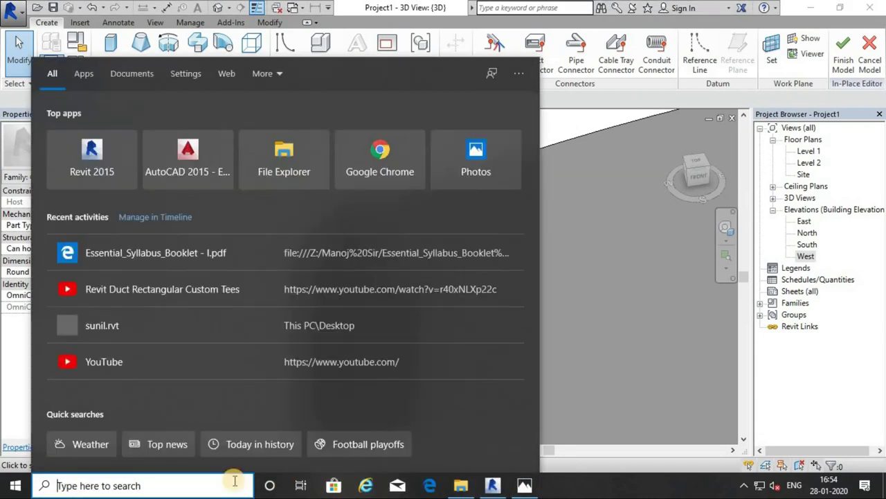
pyautogui.write('masji')
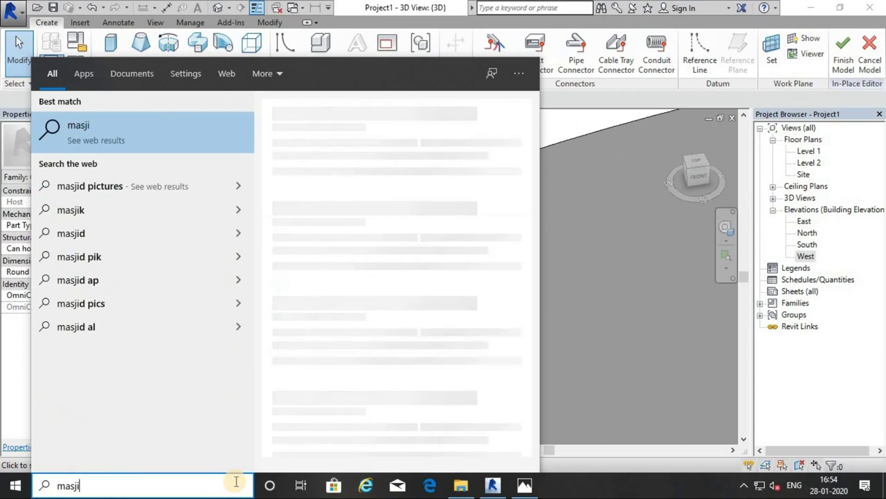
pyautogui.write('d dome')
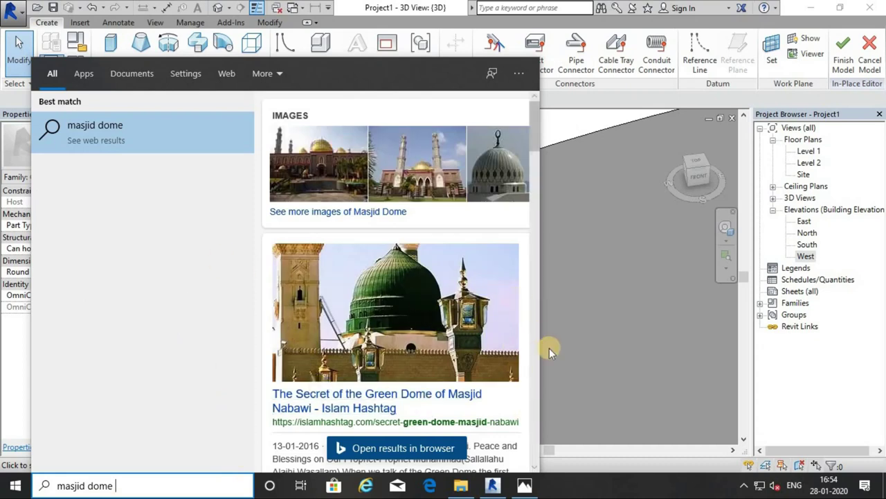
# Step: Dismiss the web results and launch Google Chrome from Start search
pyautogui.click(627, 338)
pyautogui.click(232, 485)
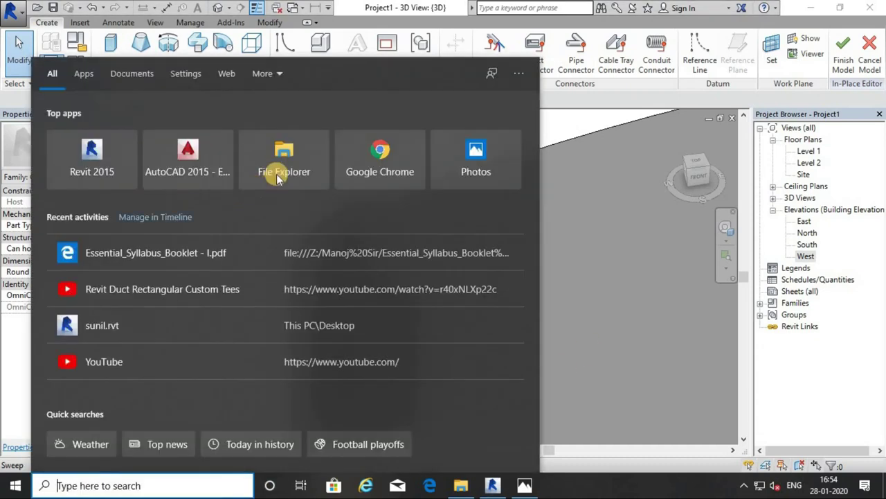
pyautogui.click(371, 179)
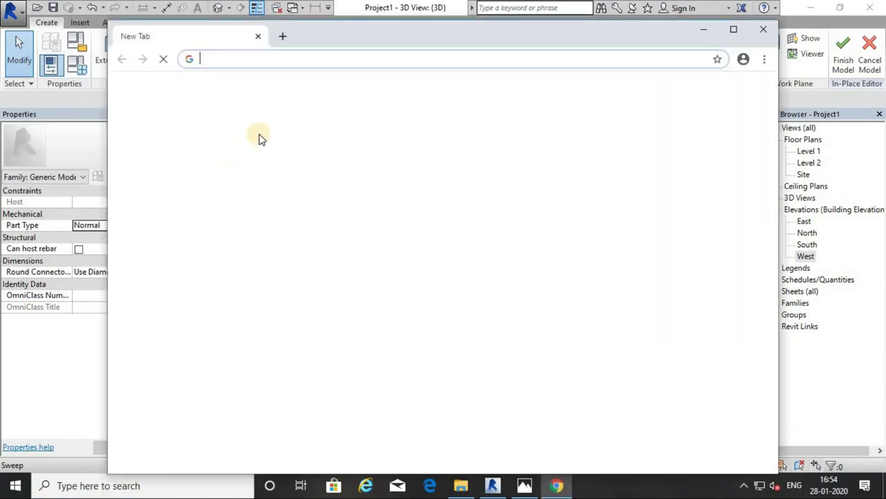
# Step: Search Google Images for 'masjid dome' in a maximized Chrome window
pyautogui.write('m')
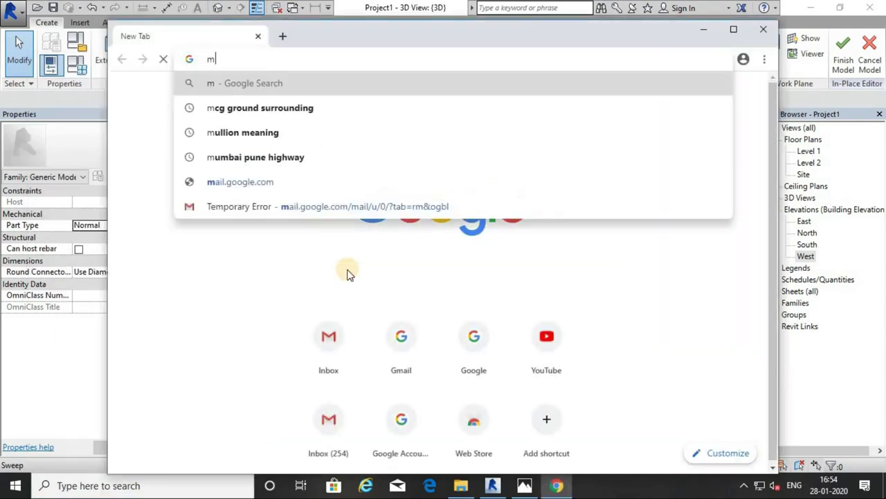
pyautogui.write('asjid ')
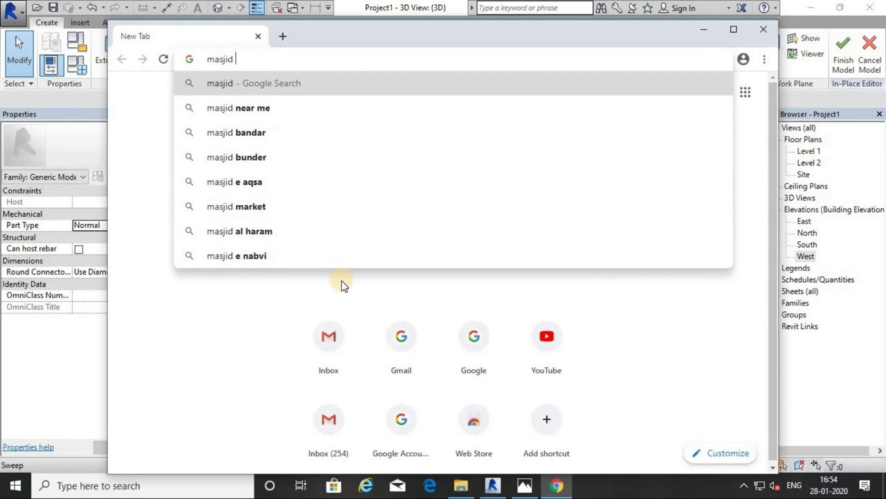
pyautogui.write('do')
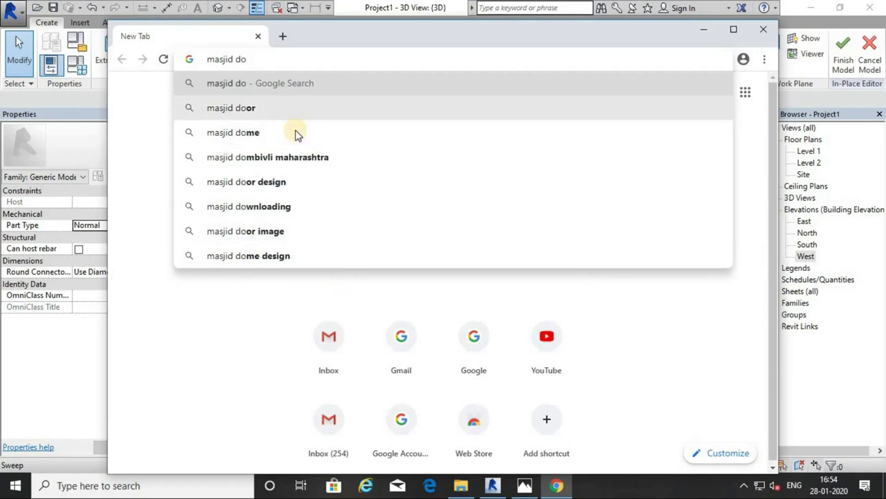
pyautogui.click(295, 133)
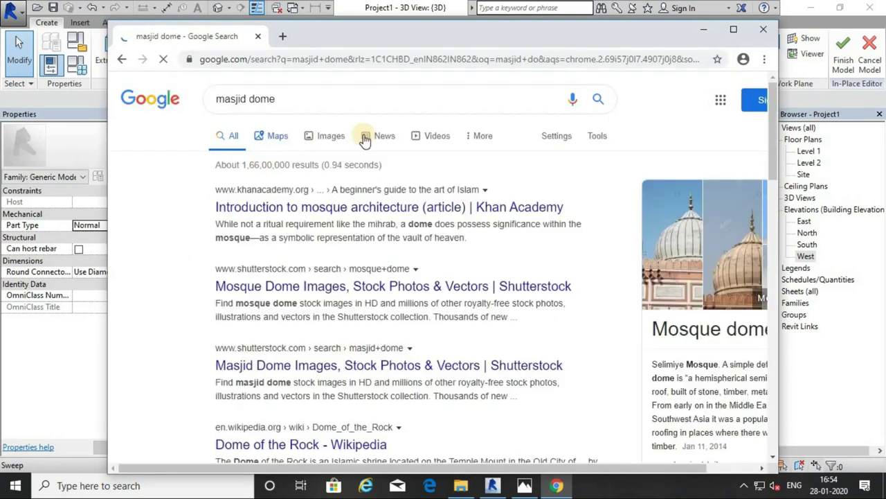
pyautogui.click(332, 134)
pyautogui.click(734, 31)
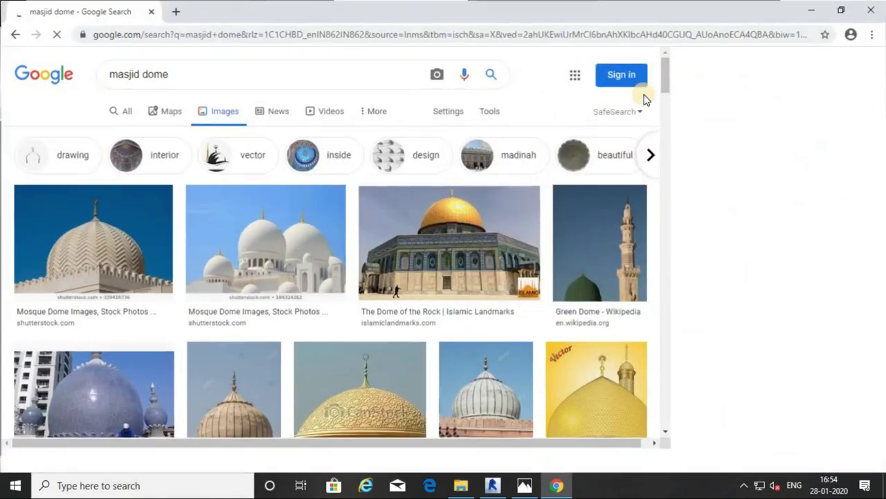
# Step: Preview the OMAN GRAND MOSQUE DOME image from the results, then close it
pyautogui.scroll(-3, 446, 241)
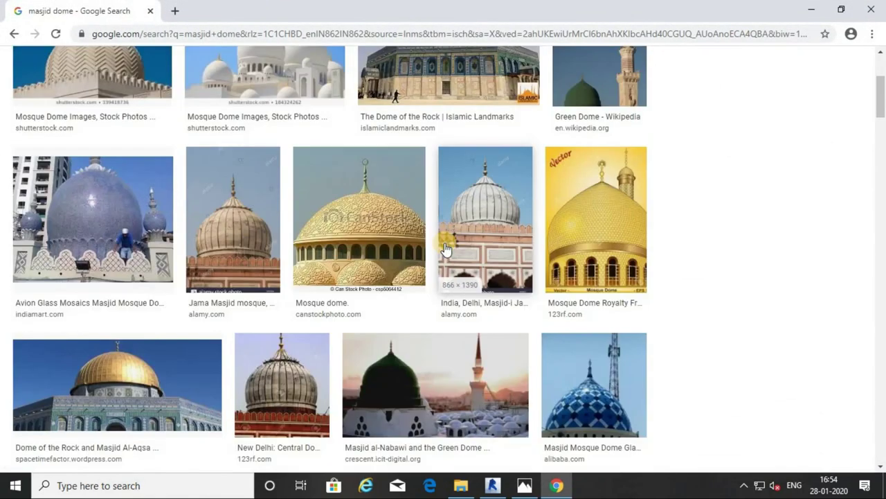
pyautogui.scroll(-2, 446, 247)
pyautogui.scroll(-2, 444, 250)
pyautogui.scroll(-1, 444, 248)
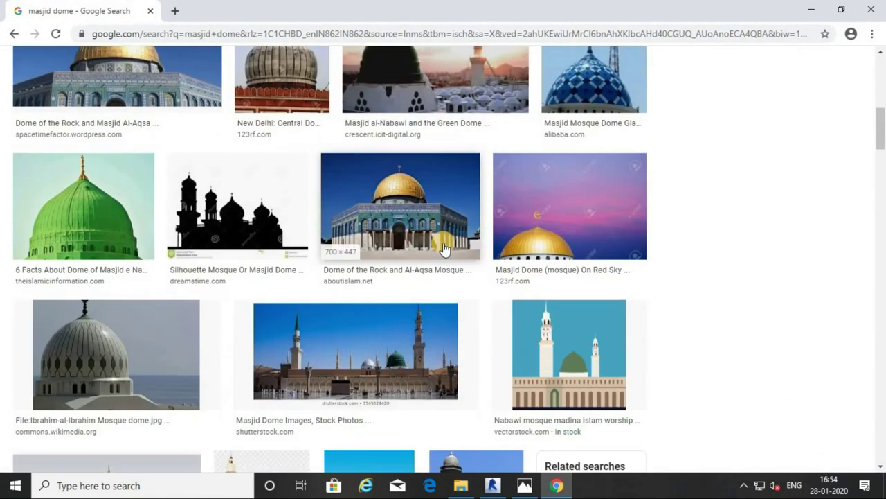
pyautogui.scroll(-2, 447, 248)
pyautogui.scroll(-3, 452, 249)
pyautogui.scroll(-2, 232, 213)
pyautogui.scroll(2, 232, 213)
pyautogui.click(119, 214)
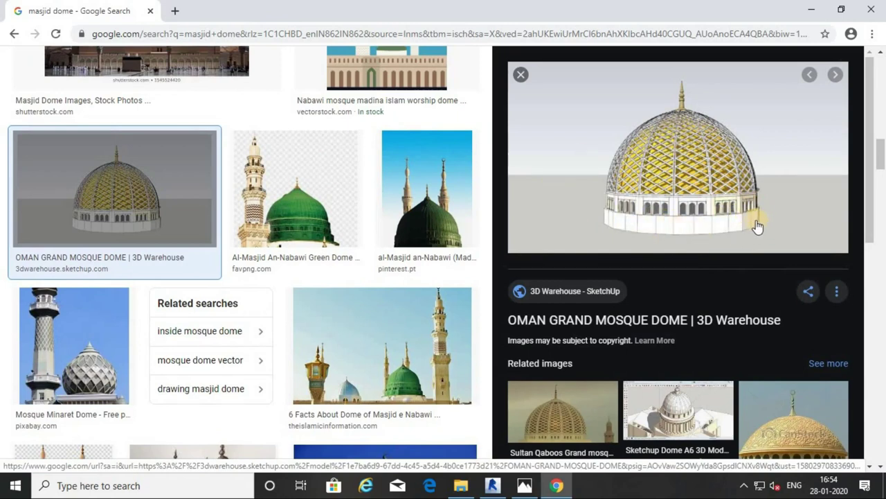
pyautogui.scroll(-2, 751, 229)
pyautogui.scroll(-1, 713, 283)
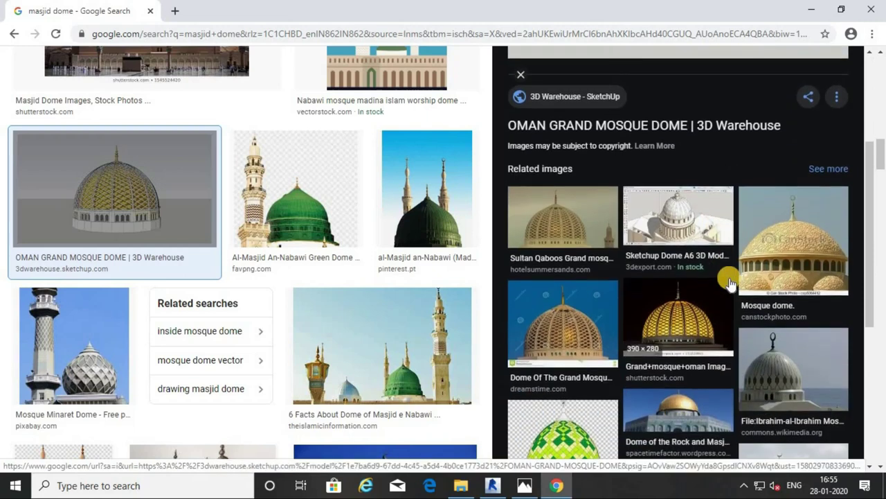
pyautogui.scroll(-1, 724, 281)
pyautogui.scroll(-1, 724, 280)
pyautogui.scroll(-1, 726, 283)
pyautogui.scroll(-2, 692, 277)
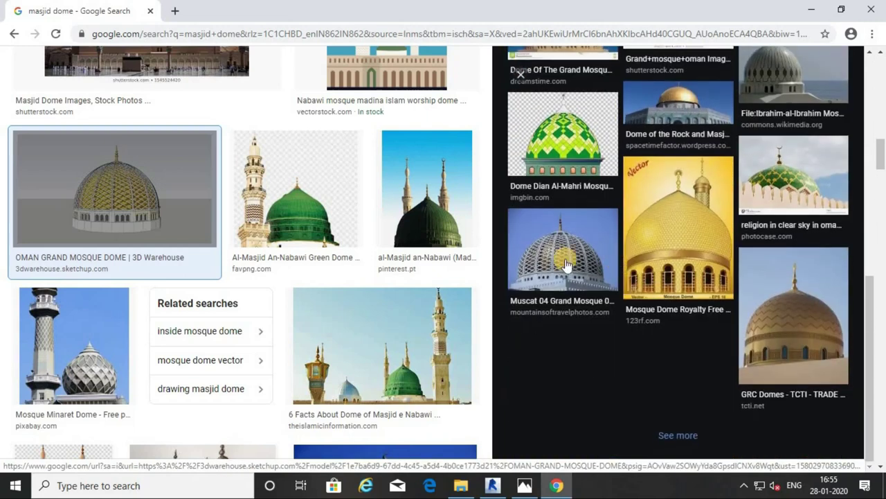
pyautogui.scroll(-2, 502, 163)
pyautogui.click(520, 74)
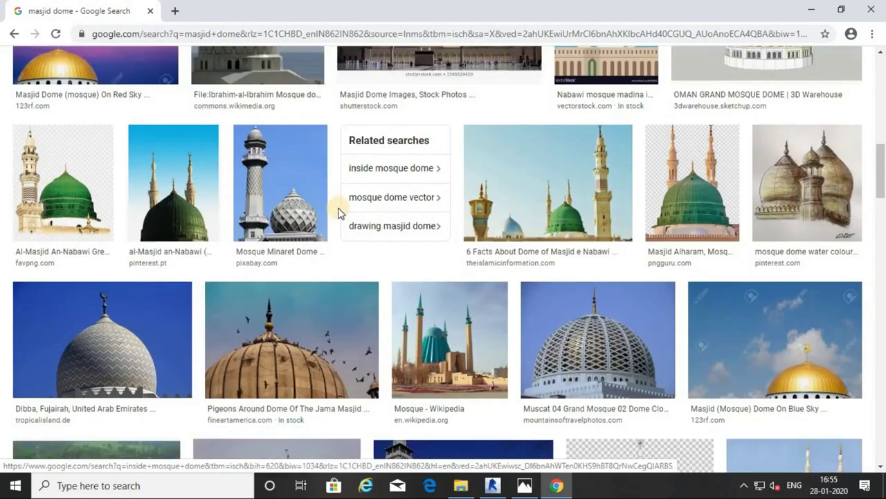
# Step: Scroll through further masjid dome image results
pyautogui.scroll(-3, 474, 229)
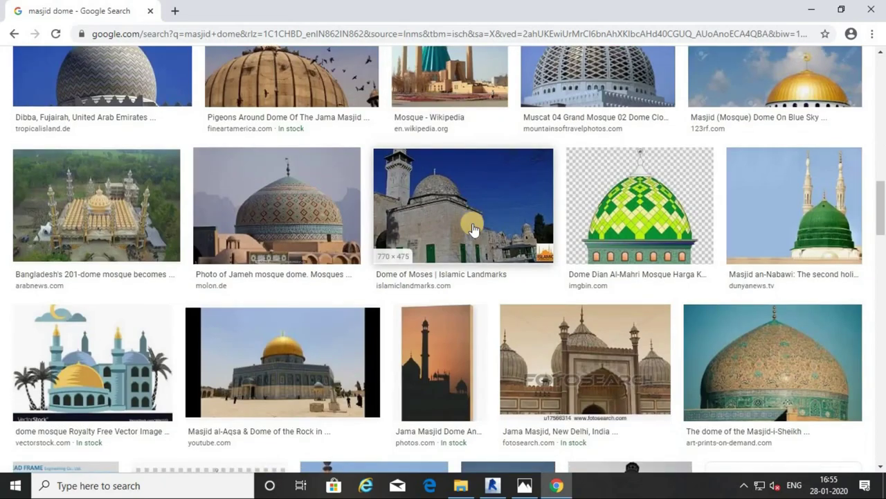
pyautogui.scroll(-2, 474, 229)
pyautogui.scroll(-2, 450, 234)
pyautogui.scroll(-2, 447, 235)
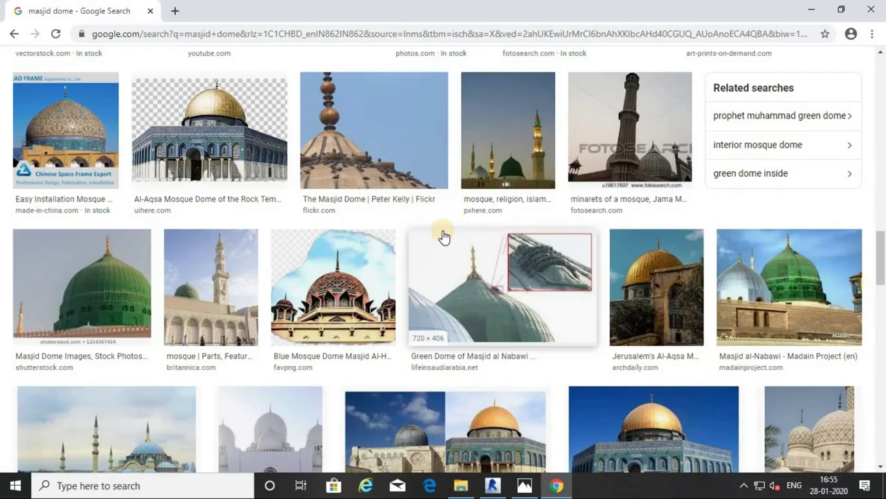
pyautogui.scroll(-1, 500, 256)
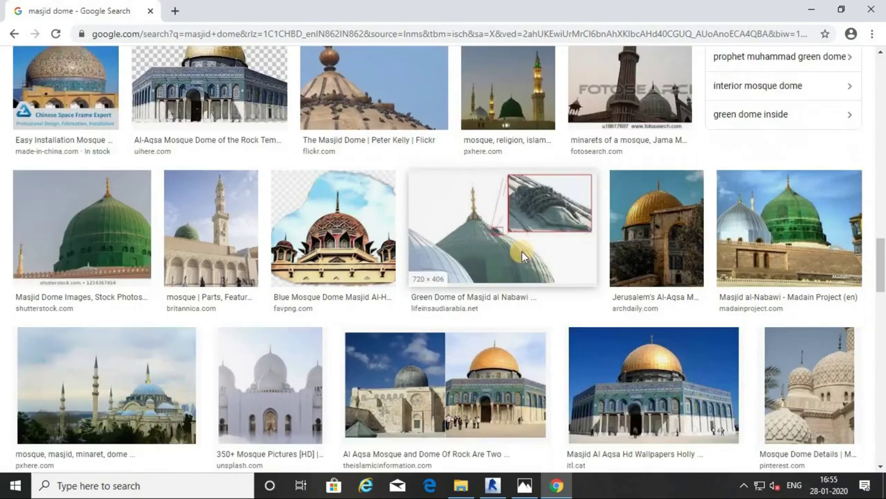
pyautogui.scroll(-1, 521, 251)
pyautogui.scroll(-1, 575, 252)
pyautogui.scroll(-2, 556, 277)
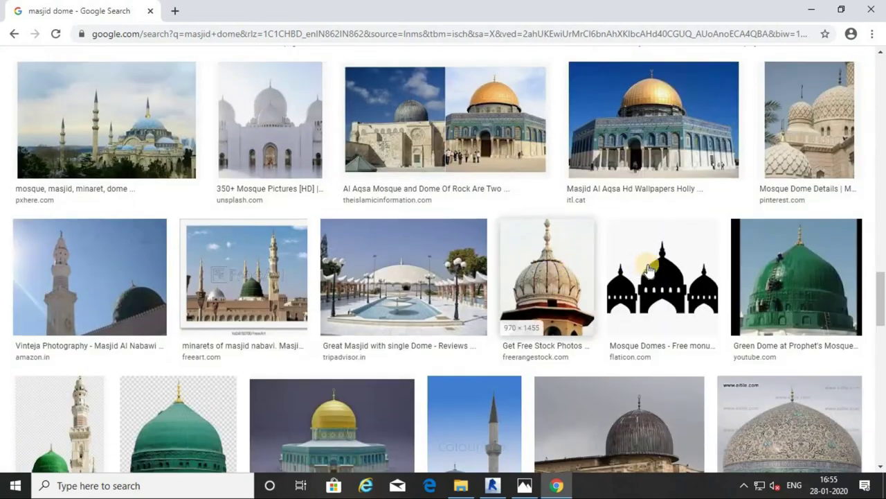
pyautogui.scroll(-2, 544, 267)
pyautogui.scroll(-2, 540, 263)
pyautogui.scroll(-2, 542, 271)
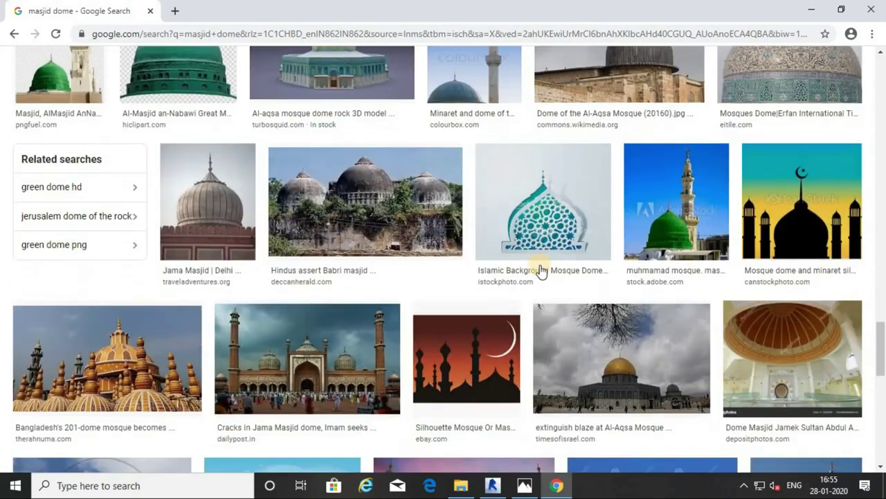
pyautogui.scroll(-2, 542, 270)
pyautogui.scroll(-2, 541, 271)
pyautogui.scroll(-3, 541, 270)
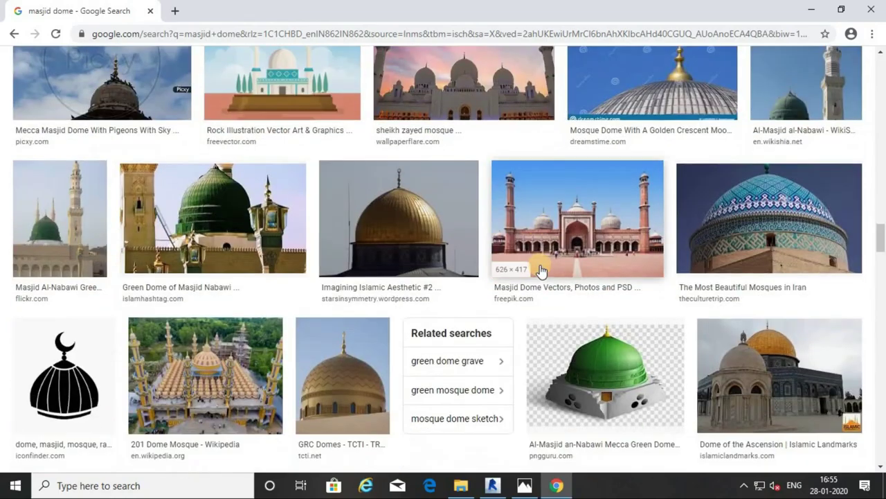
pyautogui.scroll(-2, 541, 270)
pyautogui.scroll(-2, 538, 266)
pyautogui.scroll(-2, 484, 270)
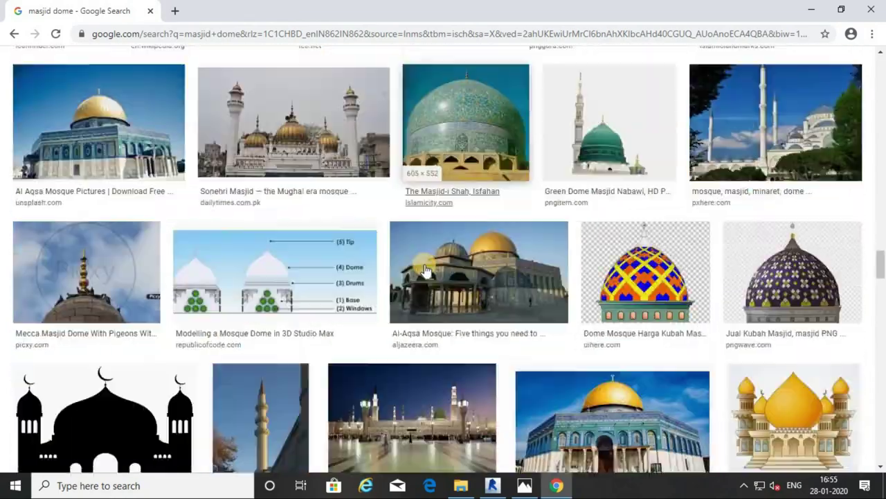
pyautogui.scroll(-2, 426, 269)
pyautogui.scroll(-3, 381, 256)
pyautogui.scroll(-3, 242, 221)
pyautogui.scroll(-3, 177, 159)
pyautogui.scroll(-3, 172, 125)
pyautogui.scroll(10, 171, 97)
pyautogui.scroll(5, 174, 90)
# Step: Search images for 'masjid dome polygon shape', preview the Dome – Wikipedia image, and return to Revit
pyautogui.click(188, 75)
pyautogui.write('o')
pyautogui.press('BackSpace')
pyautogui.write('polygon shape')
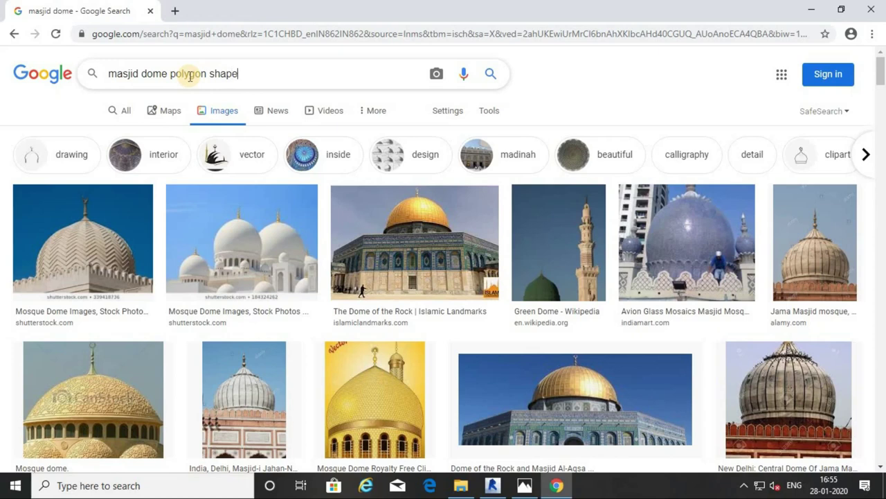
pyautogui.press('Return')
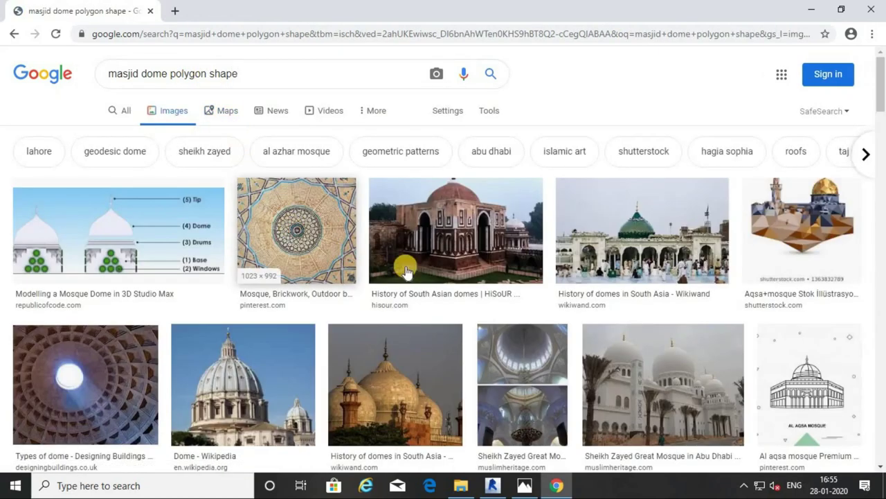
pyautogui.click(316, 360)
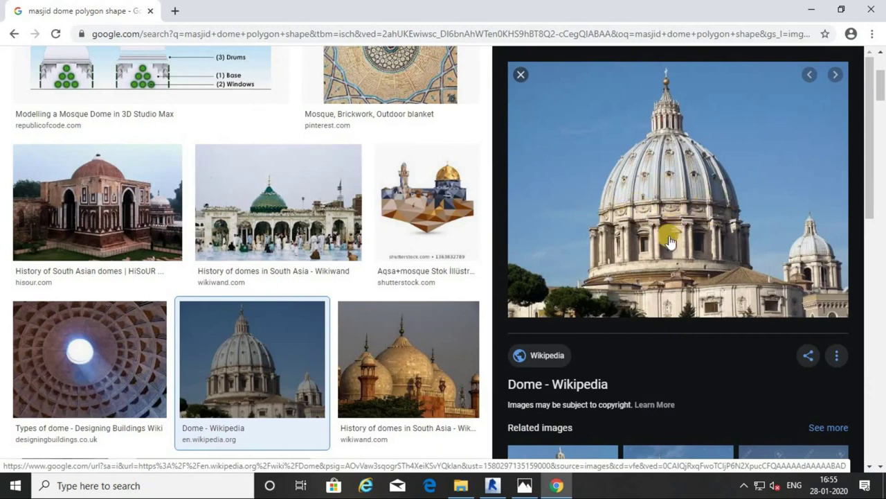
pyautogui.click(492, 485)
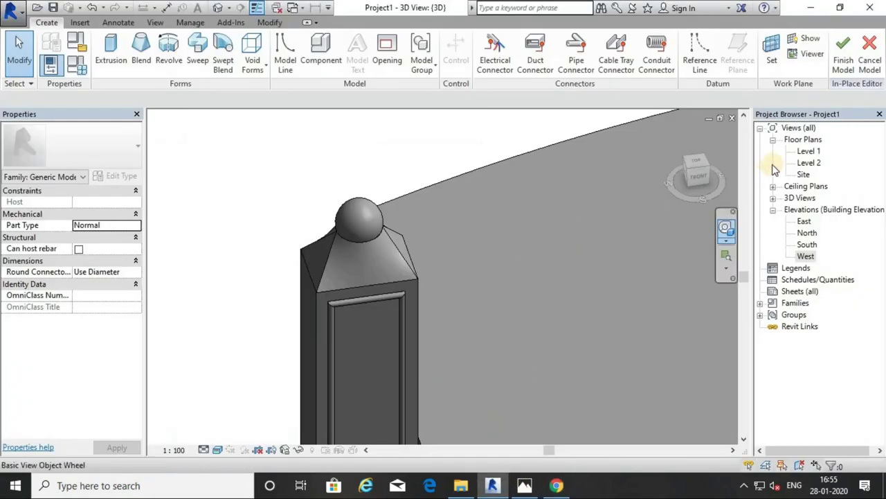
# Step: Open the Level 1 floor plan
pyautogui.doubleClick(808, 151)
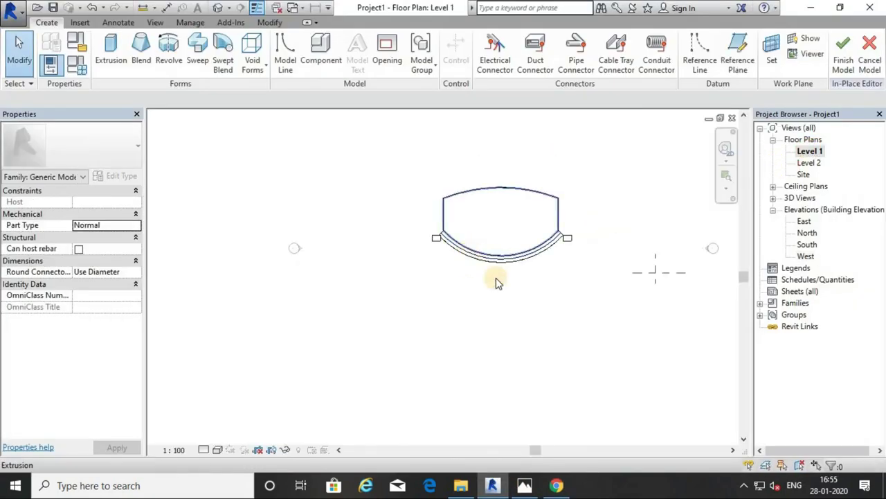
pyautogui.scroll(-3, 496, 280)
pyautogui.scroll(2, 496, 284)
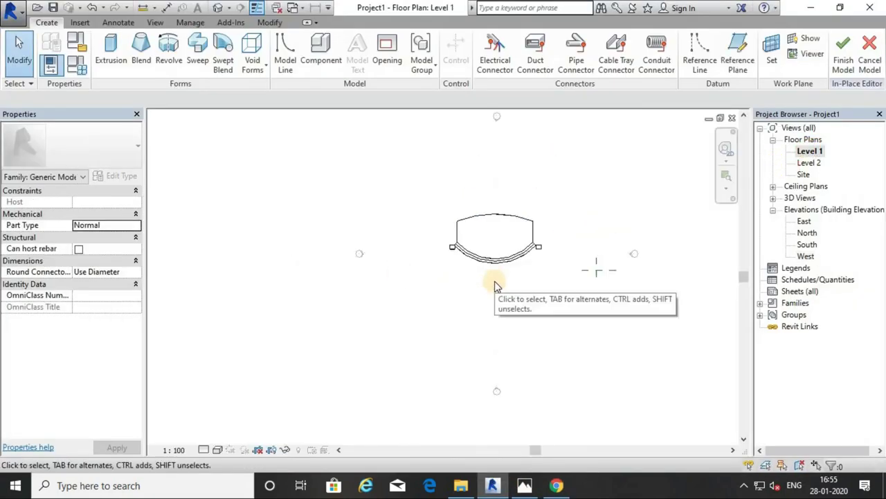
# Step: Sketch a six-sided circumscribed polygon as the sweep path and finish the path
pyautogui.click(198, 52)
pyautogui.click(586, 43)
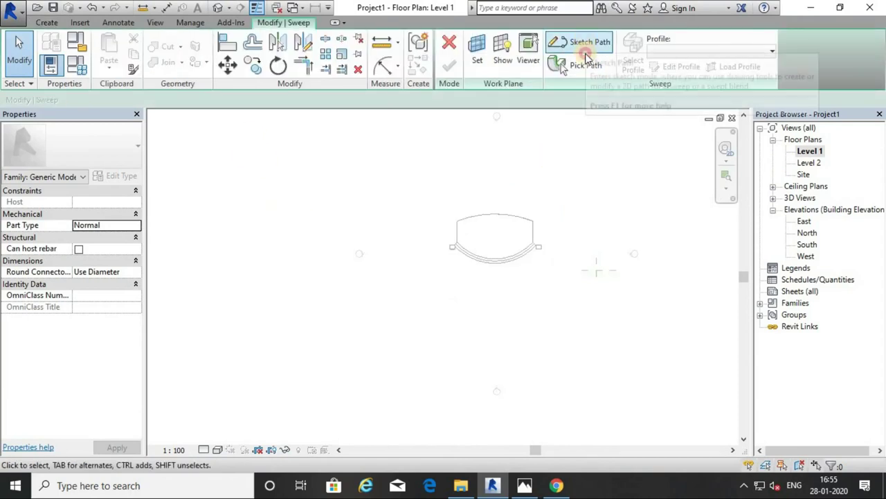
pyautogui.click(516, 41)
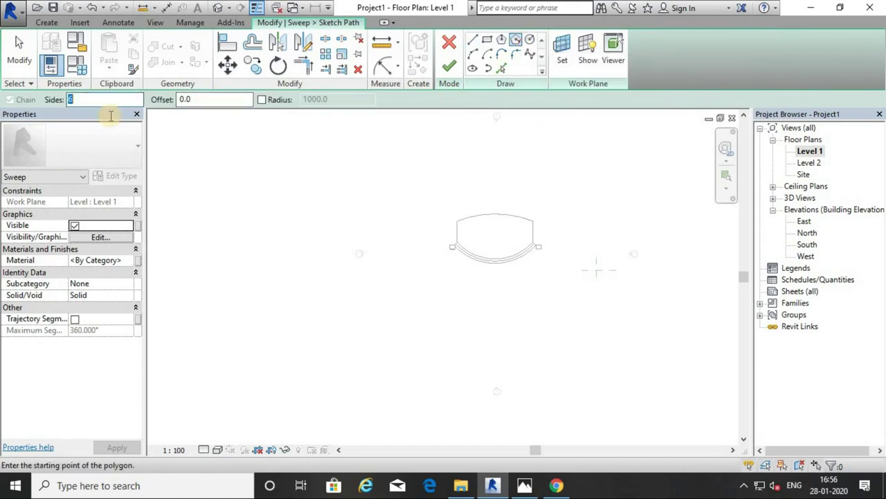
pyautogui.moveTo(471, 310)
pyautogui.mouseDown(button='middle')
pyautogui.moveTo(409, 311)
pyautogui.moveTo(566, 321)
pyautogui.moveTo(469, 302)
pyautogui.moveTo(509, 305)
pyautogui.mouseUp(button='middle')
pyautogui.click(500, 303)
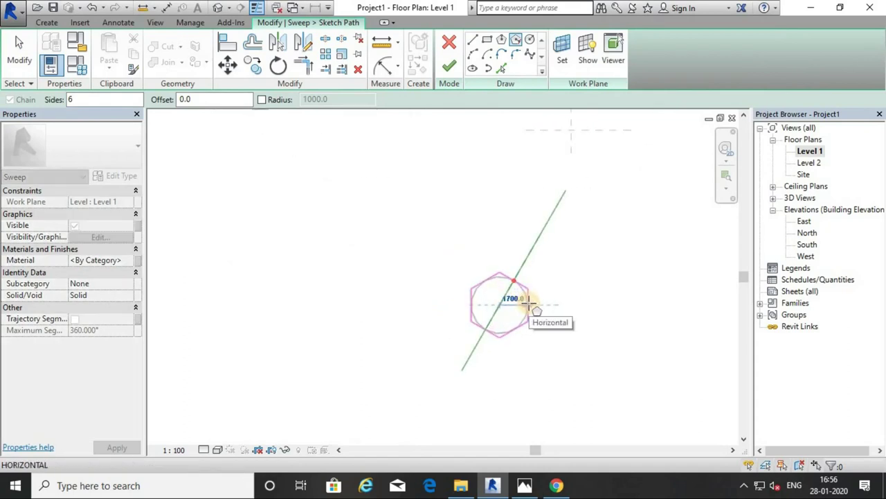
pyautogui.click(497, 333)
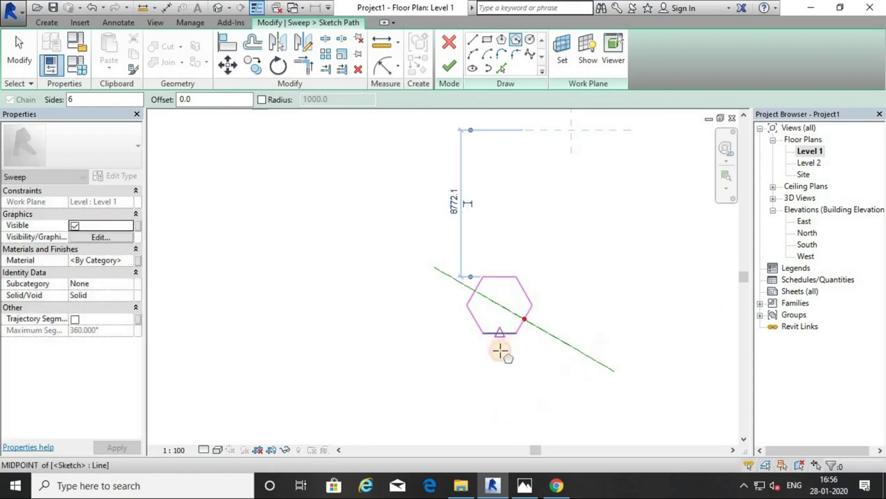
pyautogui.click(450, 68)
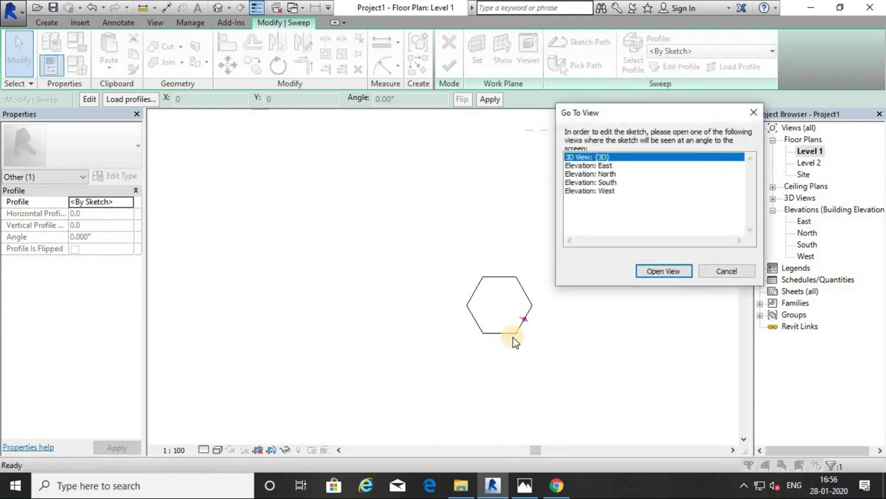
# Step: Open the East elevation for the profile and glance at the dome reference images
pyautogui.doubleClick(600, 168)
pyautogui.scroll(-2, 516, 319)
pyautogui.scroll(-2, 526, 323)
pyautogui.scroll(-1, 558, 323)
pyautogui.scroll(3, 334, 378)
pyautogui.scroll(2, 337, 371)
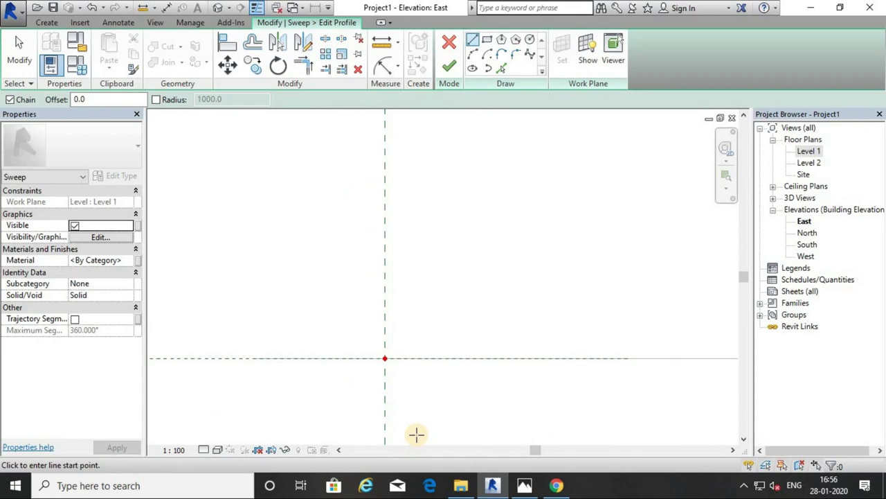
pyautogui.click(559, 486)
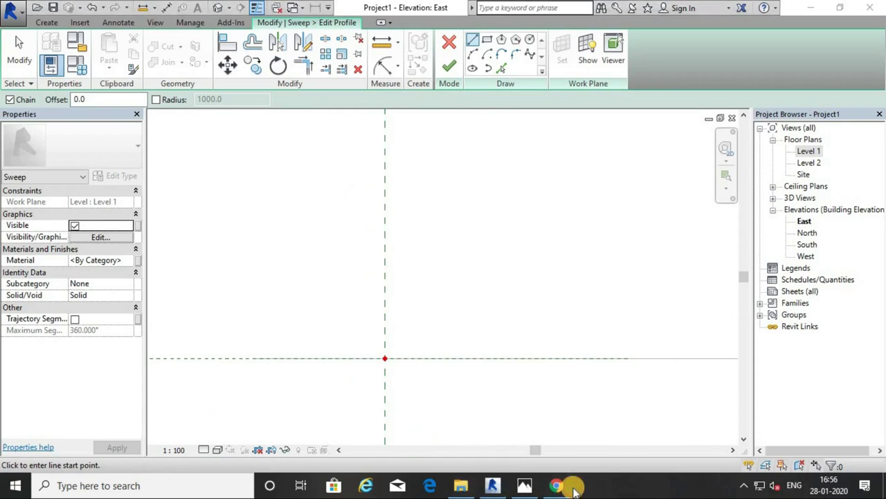
pyautogui.click(551, 490)
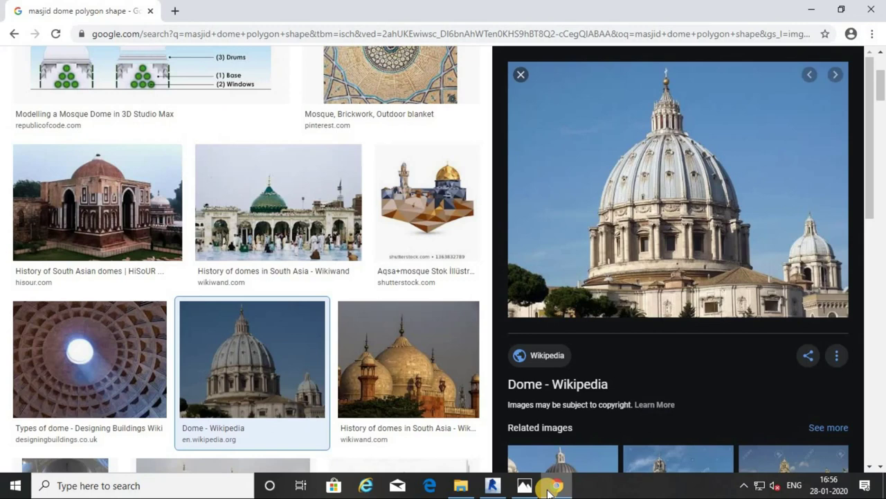
pyautogui.click(550, 491)
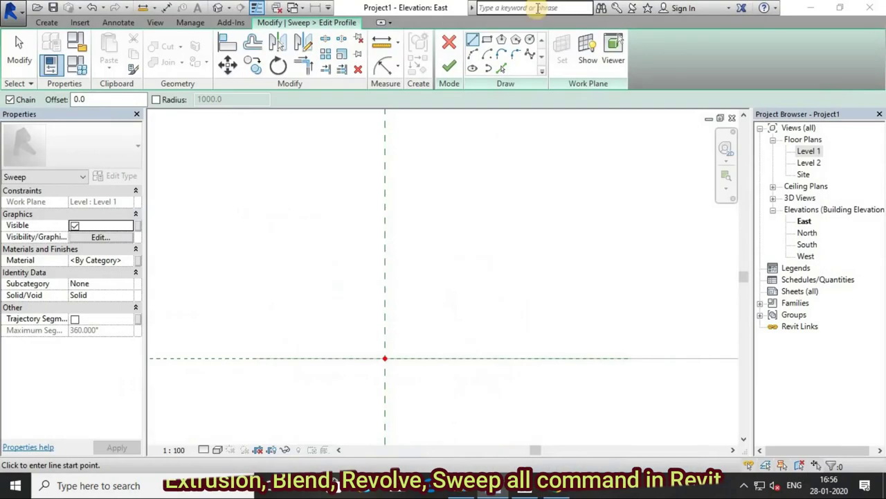
# Step: Sketch a Start-End-Radius arc from the reference plane intersection and drag its upper end to reshape it
pyautogui.click(472, 54)
pyautogui.click(381, 396)
pyautogui.click(327, 316)
pyautogui.scroll(3, 370, 307)
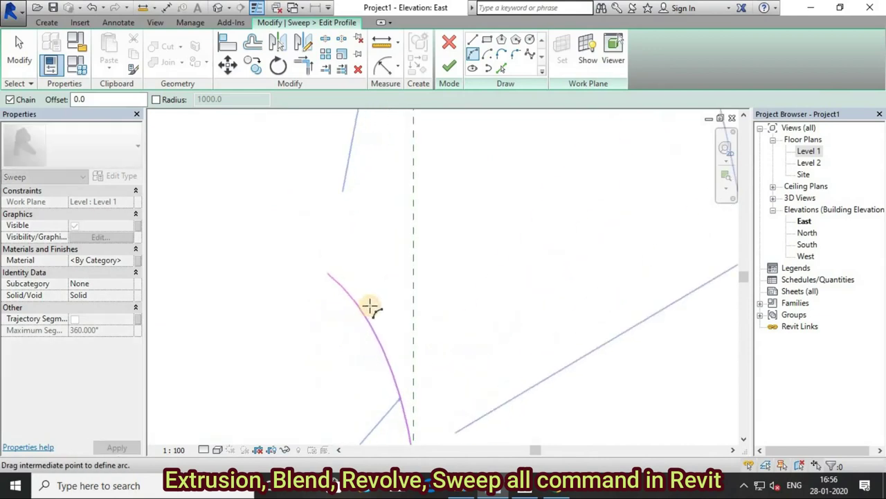
pyautogui.click(362, 307)
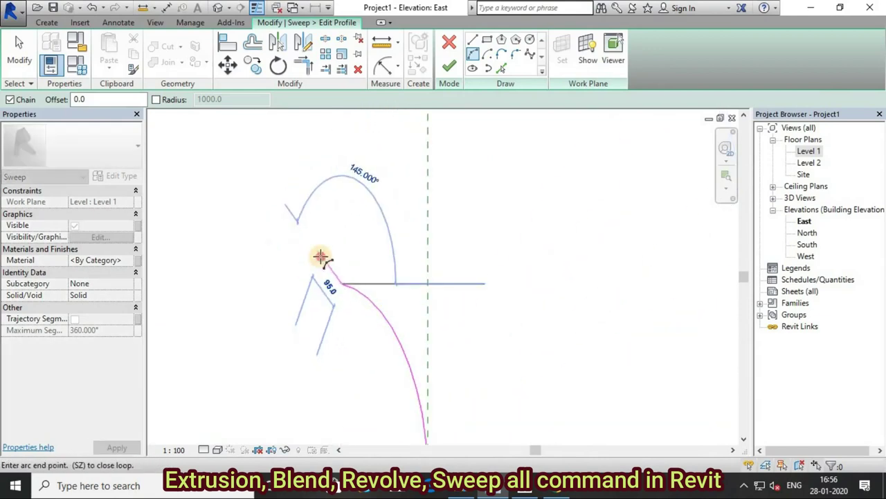
pyautogui.rightClick(336, 261)
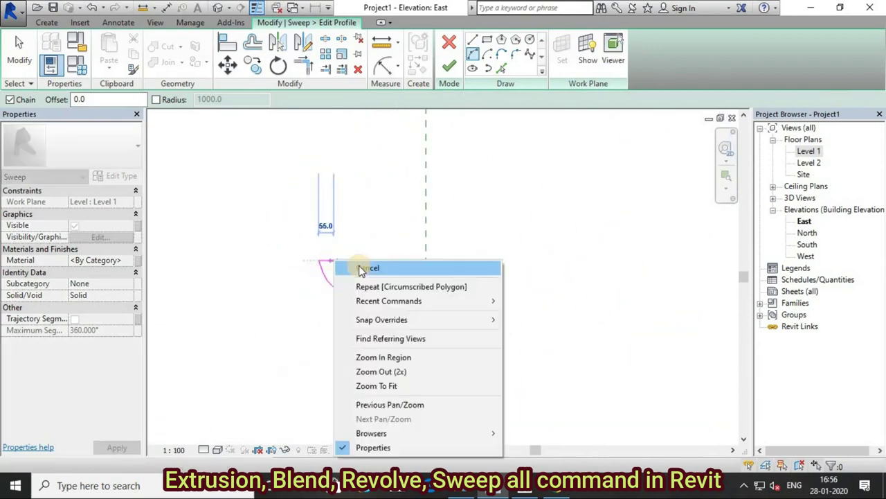
pyautogui.click(308, 262)
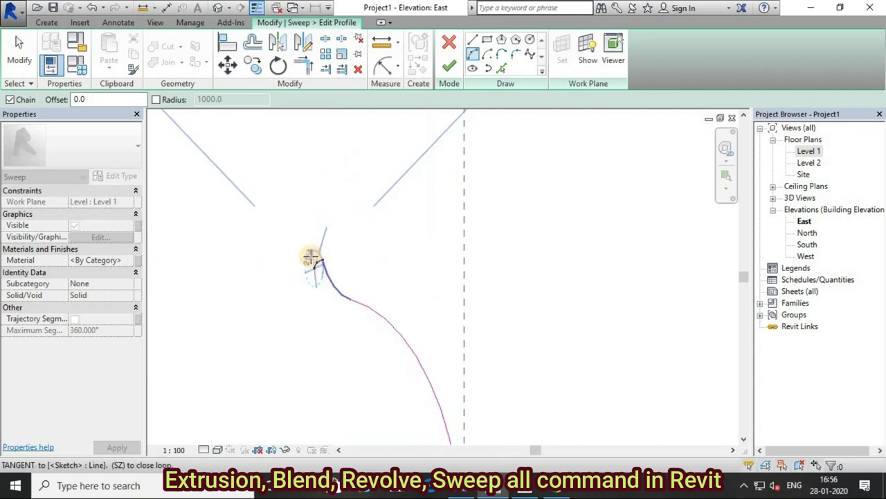
pyautogui.rightClick(361, 262)
pyautogui.click(380, 262)
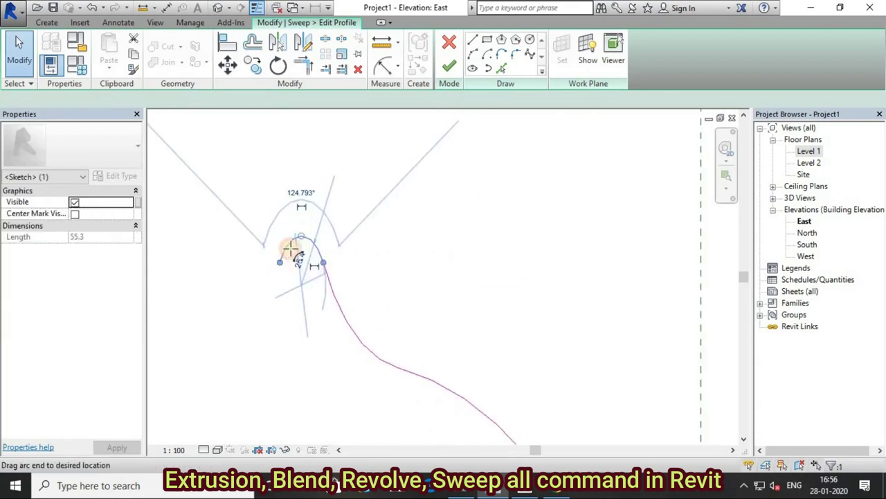
pyautogui.click(303, 242)
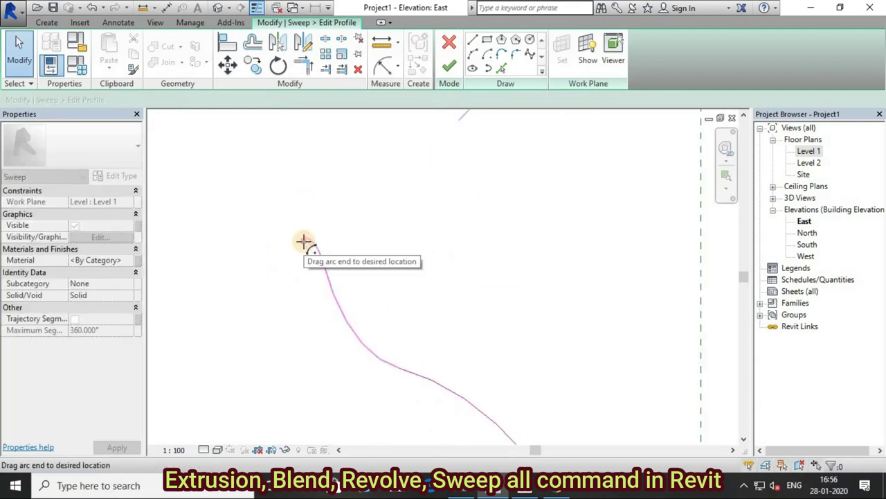
pyautogui.moveTo(303, 242); pyautogui.dragTo(350, 259)
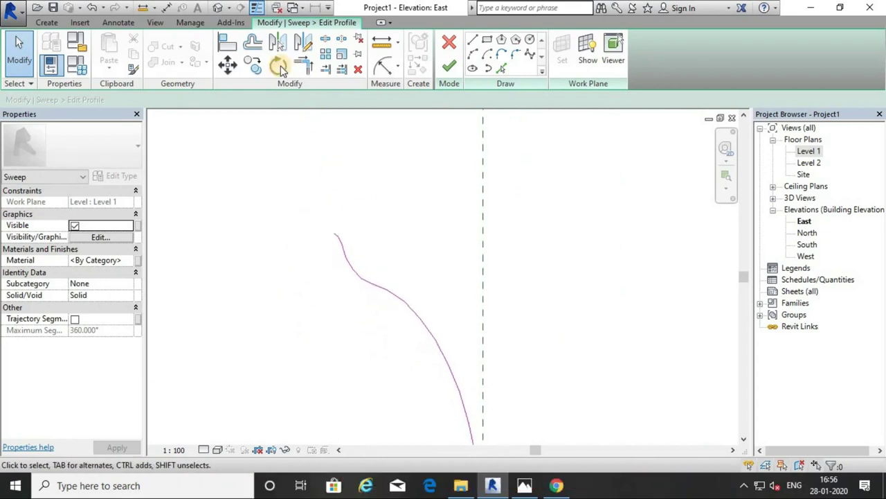
# Step: Offset a copy of the profile curve 10.0 away using OF
pyautogui.scroll(1, 330, 234)
pyautogui.press('o')
pyautogui.press('f')
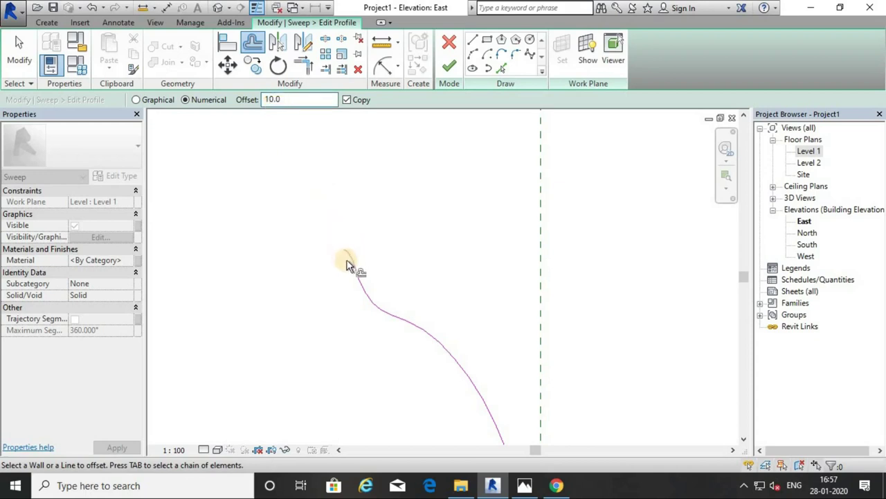
pyautogui.click(412, 281)
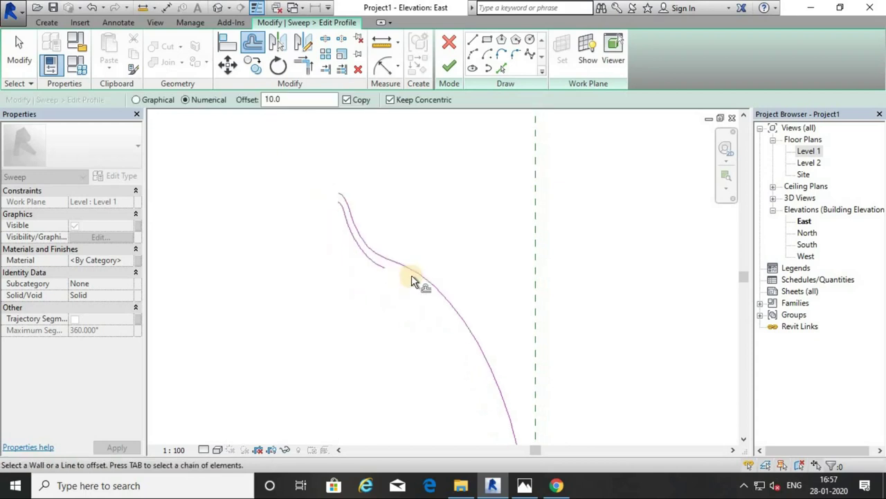
# Step: Attempt closing lines at the curve's upper and lower ends, cancelling both
pyautogui.press('l')
pyautogui.press('i')
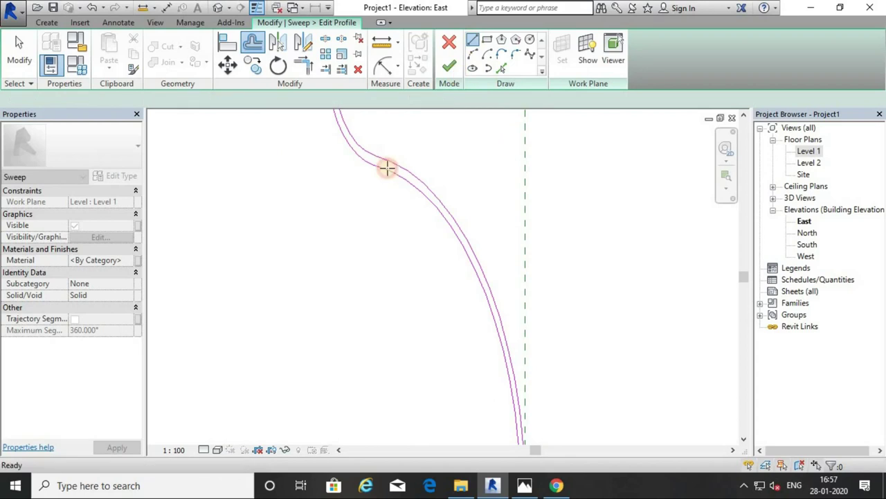
pyautogui.scroll(2, 352, 216)
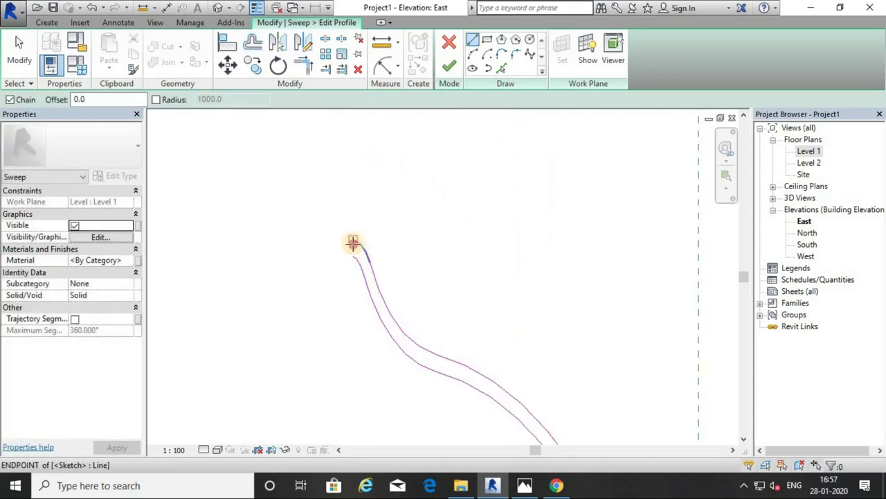
pyautogui.click(353, 239)
pyautogui.press('Escape')
pyautogui.scroll(2, 435, 323)
pyautogui.moveTo(436, 323); pyautogui.dragTo(394, 115, button='middle')
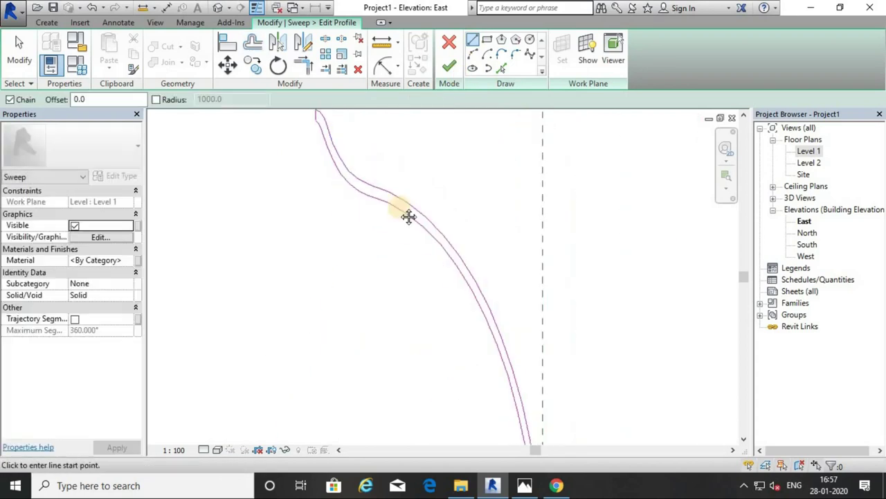
pyautogui.click(494, 383)
pyautogui.press('Escape')
# Step: Check in 3D how the profile curve rises from a corner of the hexagon path
pyautogui.hotkey('ctrl', 'Tab')
pyautogui.scroll(-2, 390, 199)
pyautogui.scroll(-3, 396, 214)
pyautogui.scroll(-2, 460, 239)
pyautogui.scroll(2, 509, 245)
pyautogui.scroll(2, 510, 228)
pyautogui.scroll(1, 511, 239)
pyautogui.scroll(2, 477, 242)
pyautogui.scroll(2, 469, 236)
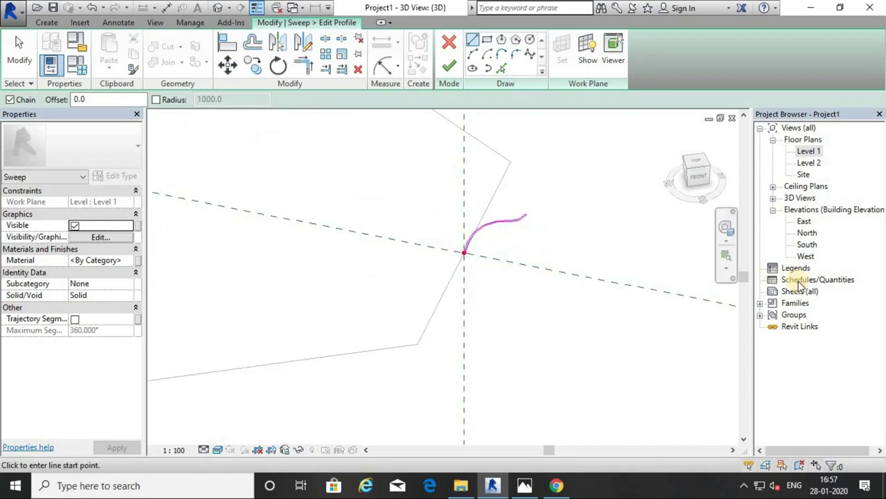
# Step: In the East elevation, mirror the selected profile curve across a drawn vertical axis
pyautogui.doubleClick(804, 221)
pyautogui.scroll(-1, 420, 258)
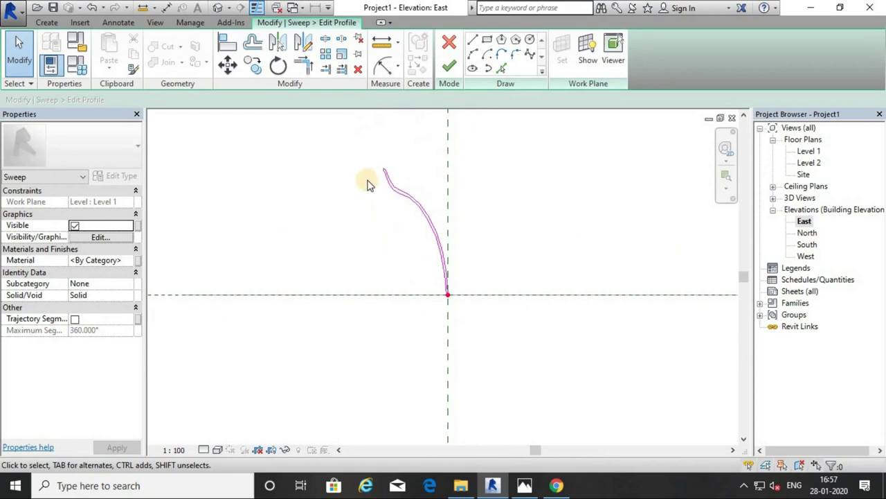
pyautogui.moveTo(350, 136); pyautogui.dragTo(500, 331)
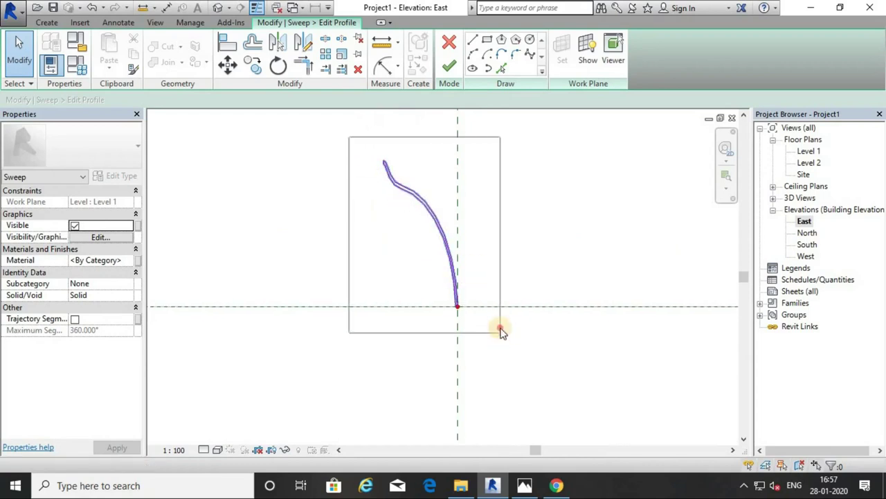
pyautogui.click(302, 42)
pyautogui.scroll(2, 468, 305)
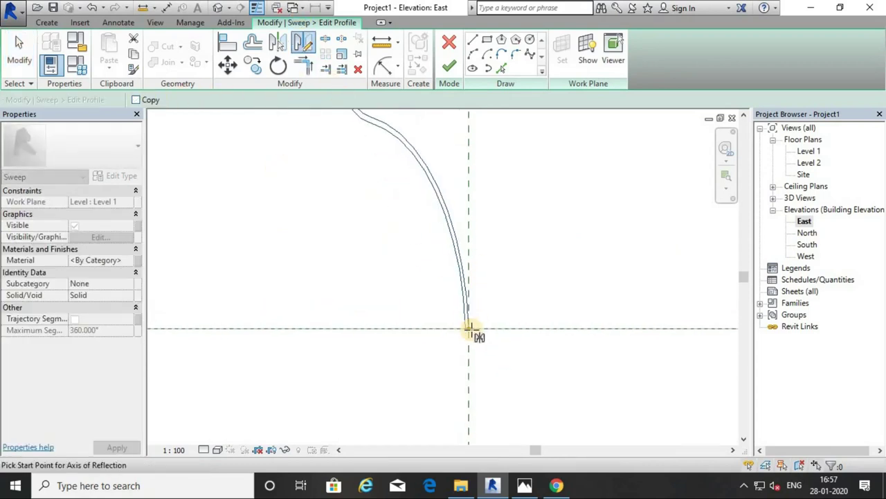
pyautogui.click(469, 328)
pyautogui.click(471, 262)
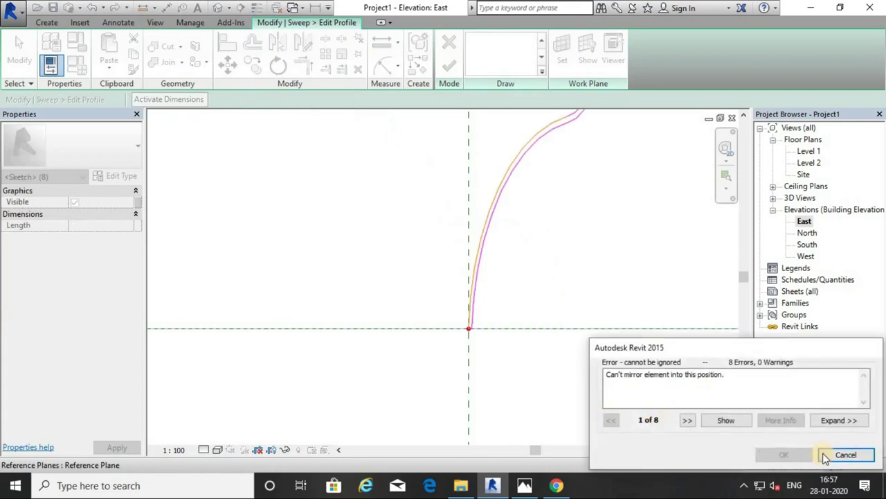
# Step: Cancel the mirror error and delete the selected profile curve lines
pyautogui.click(845, 454)
pyautogui.moveTo(377, 171); pyautogui.dragTo(504, 352)
pyautogui.press('Delete')
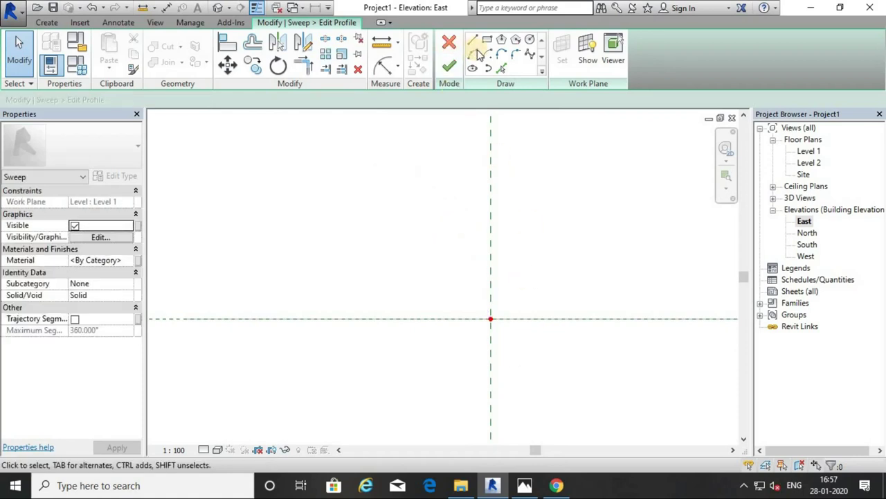
# Step: Redraw the profile as two chained arcs starting from the reference origin
pyautogui.click(473, 53)
pyautogui.click(490, 320)
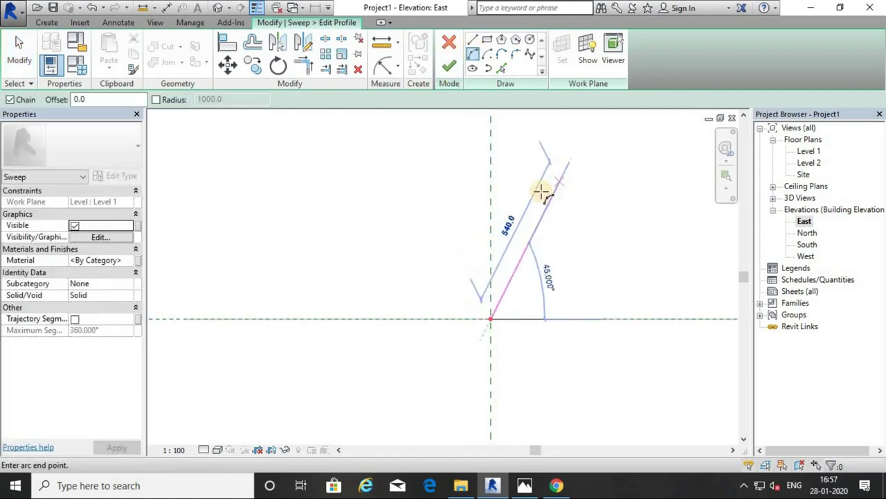
pyautogui.click(559, 184)
pyautogui.click(531, 208)
pyautogui.scroll(2, 586, 166)
pyautogui.scroll(1, 589, 169)
pyautogui.click(589, 169)
pyautogui.click(577, 172)
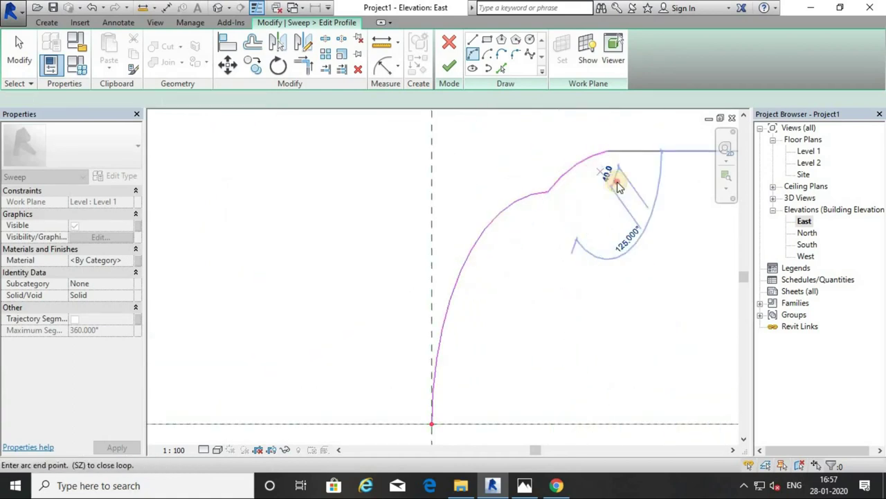
pyautogui.rightClick(606, 175)
pyautogui.click(623, 181)
pyautogui.press('Escape')
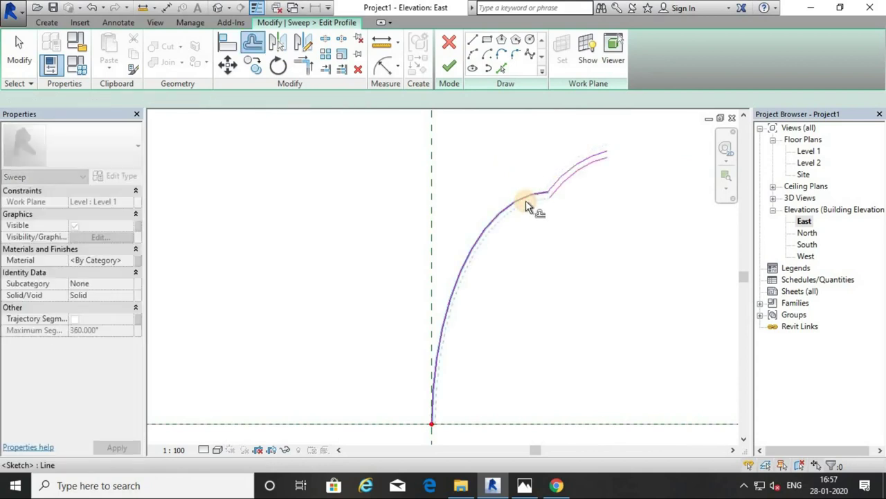
# Step: Offset the arc curve into a double line and add a closing line at its top end
pyautogui.press('o')
pyautogui.press('f')
pyautogui.click(473, 40)
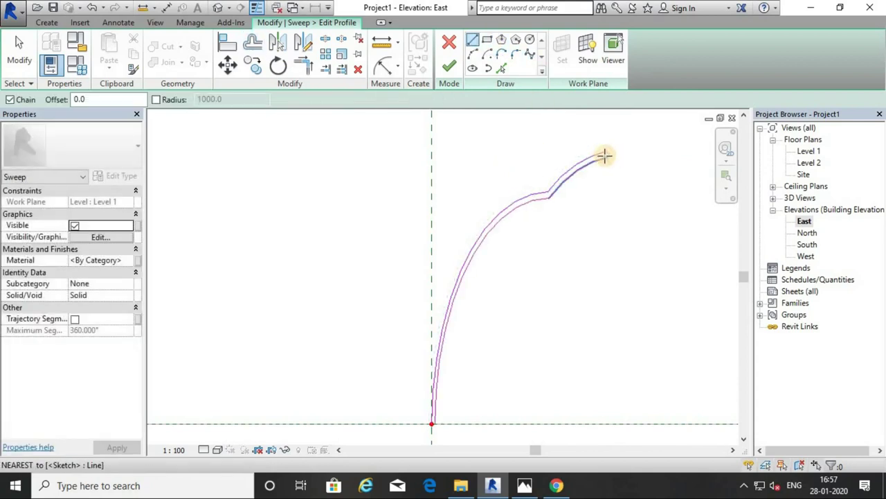
pyautogui.click(606, 158)
pyautogui.moveTo(607, 150); pyautogui.dragTo(475, 364, button='middle')
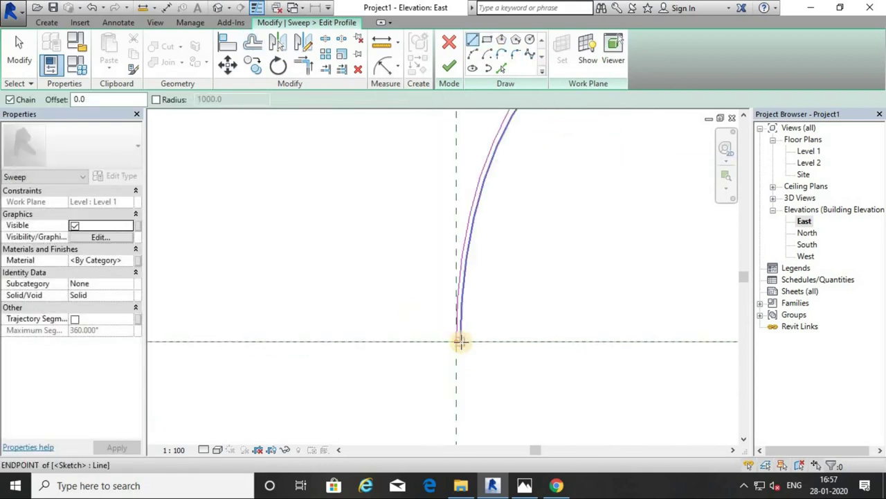
pyautogui.scroll(3, 459, 340)
pyautogui.press('Escape')
# Step: Check the profile against the whole hexagonal path in the 3D view
pyautogui.click(219, 7)
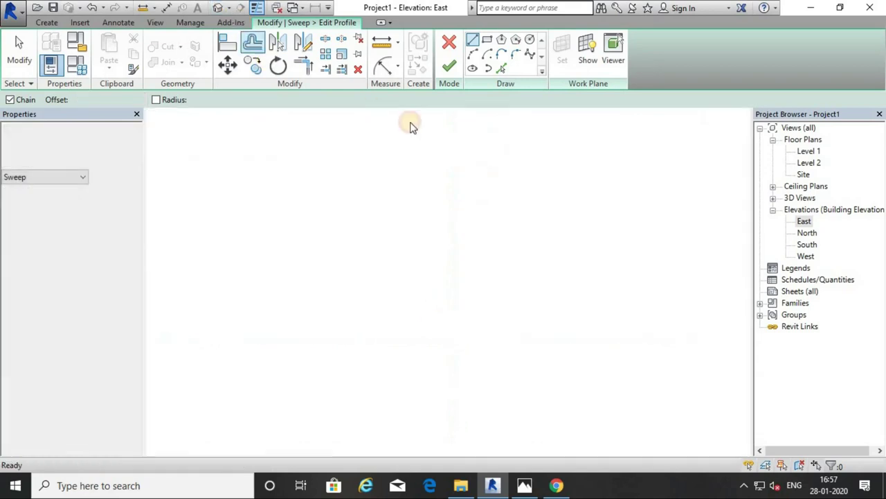
pyautogui.scroll(-1, 424, 132)
pyautogui.scroll(-2, 451, 190)
pyautogui.moveTo(451, 190); pyautogui.dragTo(518, 223, button='middle')
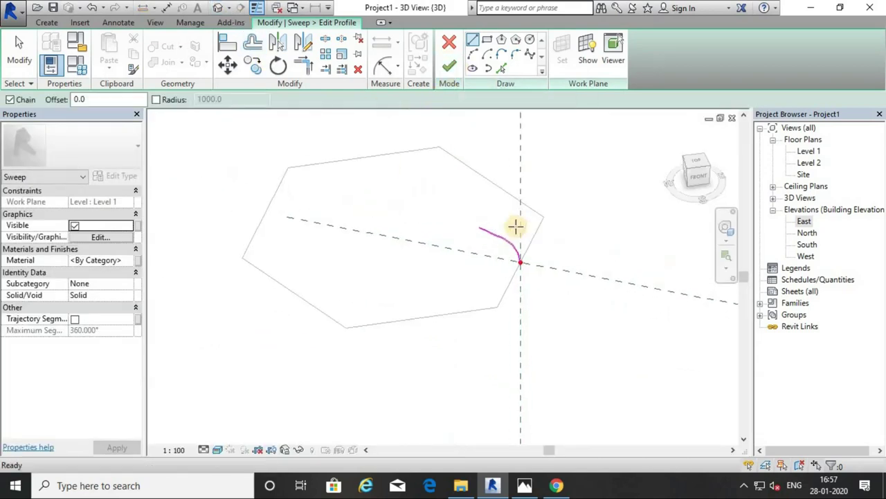
# Step: Finish the profile sketch and the sweep to build the low hexagonal ring
pyautogui.click(448, 65)
pyautogui.click(448, 65)
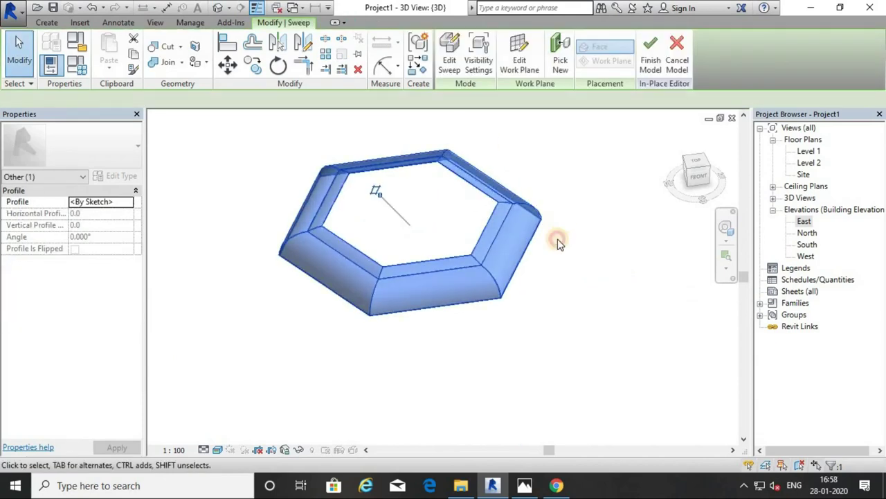
pyautogui.click(538, 279)
# Step: Reposition the view and reopen the hexagonal sweep for editing
pyautogui.moveTo(538, 279)
pyautogui.mouseDown(button='middle')
pyautogui.moveTo(554, 222)
pyautogui.moveTo(485, 334)
pyautogui.moveTo(406, 195)
pyautogui.mouseUp(button='middle')
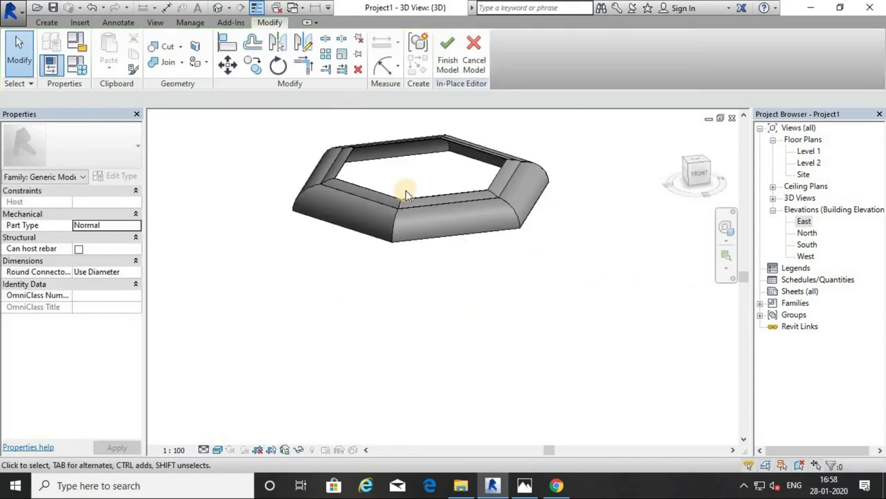
pyautogui.moveTo(449, 266); pyautogui.dragTo(458, 328, button='middle')
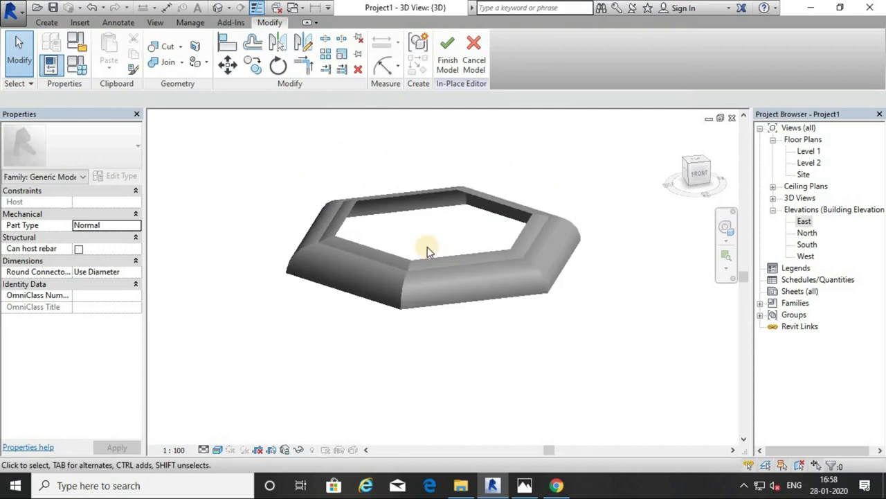
pyautogui.doubleClick(517, 242)
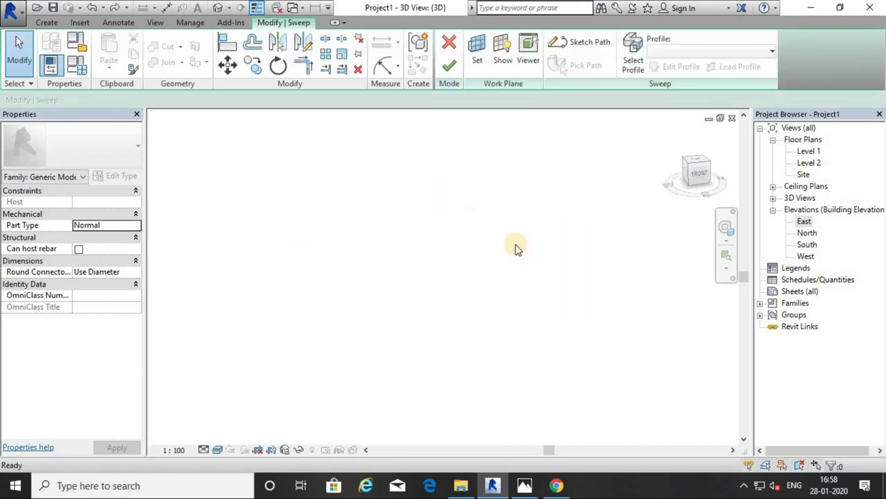
# Step: Select the curved profile and switch to the East elevation
pyautogui.scroll(2, 530, 178)
pyautogui.scroll(2, 554, 208)
pyautogui.scroll(2, 563, 224)
pyautogui.scroll(-1, 450, 197)
pyautogui.click(554, 208)
pyautogui.keyDown('shift'); pyautogui.moveTo(510, 248); pyautogui.dragTo(423, 228, button='middle'); pyautogui.keyUp('shift')
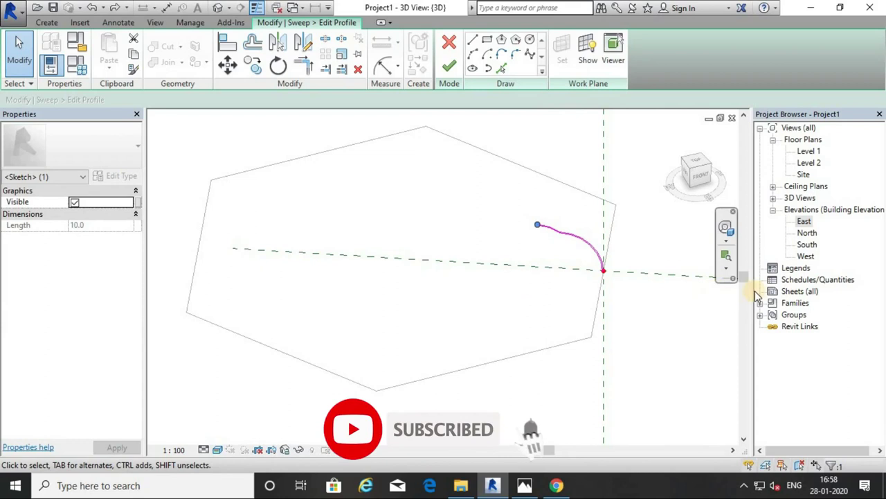
pyautogui.click(804, 222)
pyautogui.scroll(-3, 520, 233)
pyautogui.moveTo(524, 251); pyautogui.dragTo(457, 305, button='middle')
# Step: Scale the profile about twice from its base and finish the sweep as a tall domed cap
pyautogui.moveTo(457, 305); pyautogui.dragTo(554, 166)
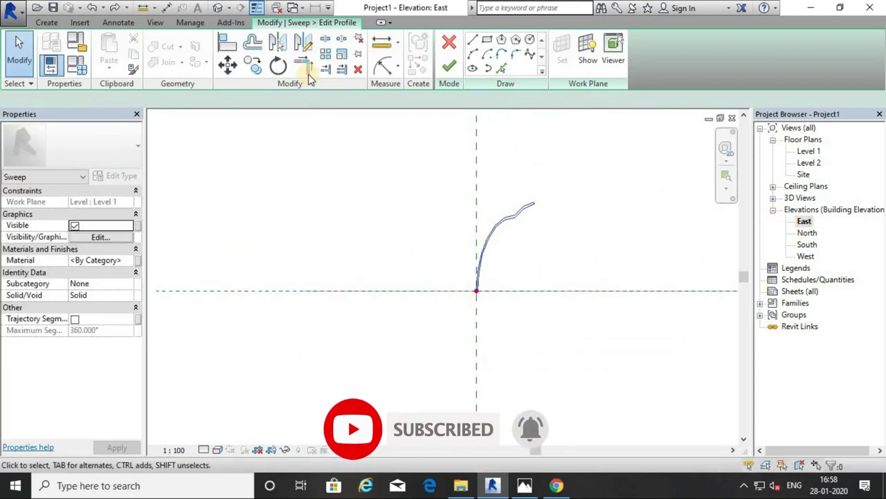
pyautogui.click(342, 54)
pyautogui.click(476, 291)
pyautogui.click(533, 204)
pyautogui.moveTo(611, 174); pyautogui.dragTo(568, 207, button='middle')
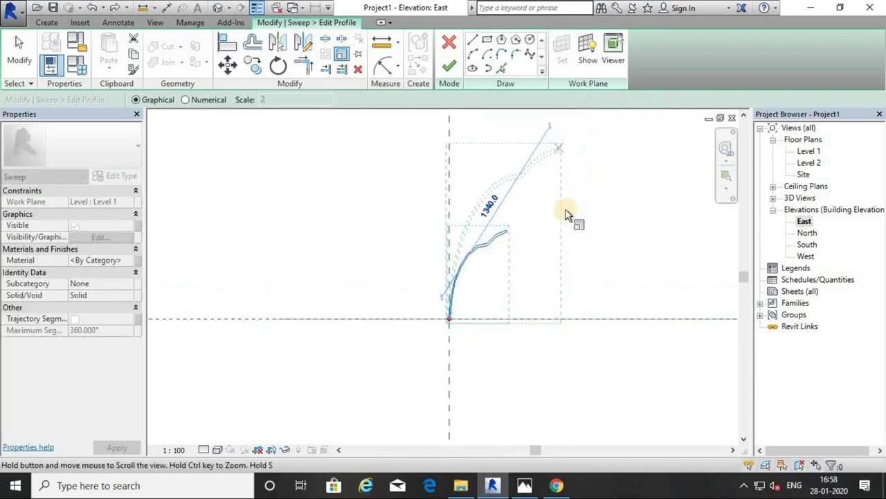
pyautogui.click(596, 196)
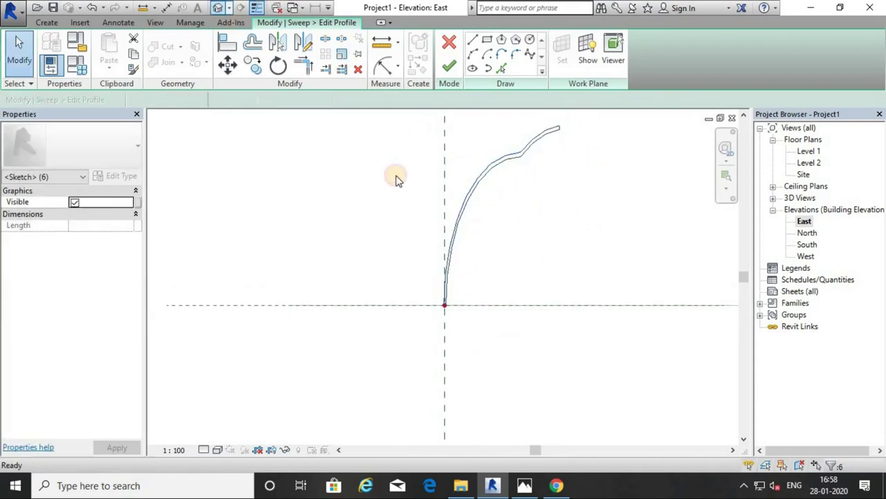
pyautogui.click(449, 66)
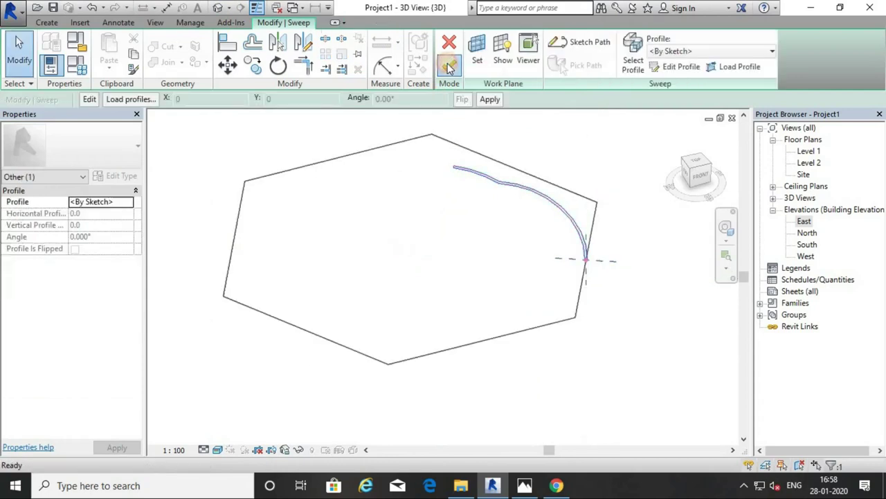
pyautogui.click(449, 66)
pyautogui.moveTo(608, 299); pyautogui.dragTo(584, 326)
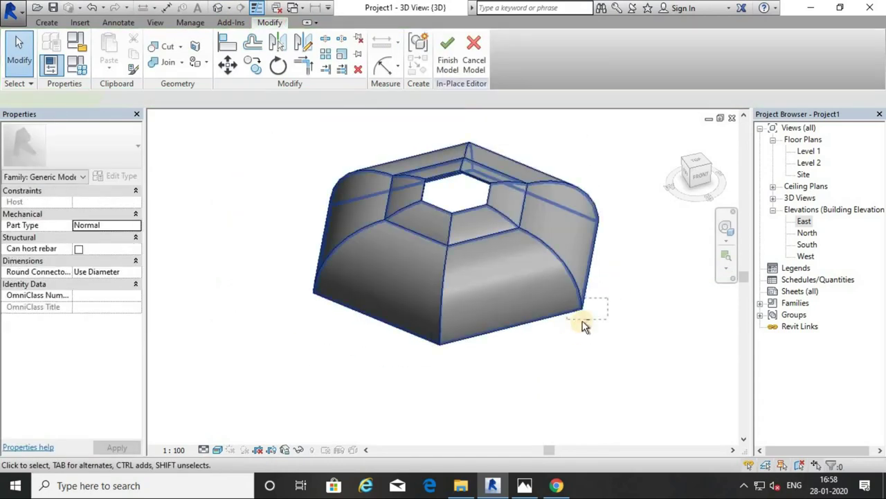
# Step: Orbit the domed hexagonal sweep, then open the East elevation and zoom to fit it
pyautogui.keyDown('shift'); pyautogui.moveTo(594, 231); pyautogui.dragTo(593, 316, button='middle'); pyautogui.keyUp('shift')
pyautogui.click(597, 324)
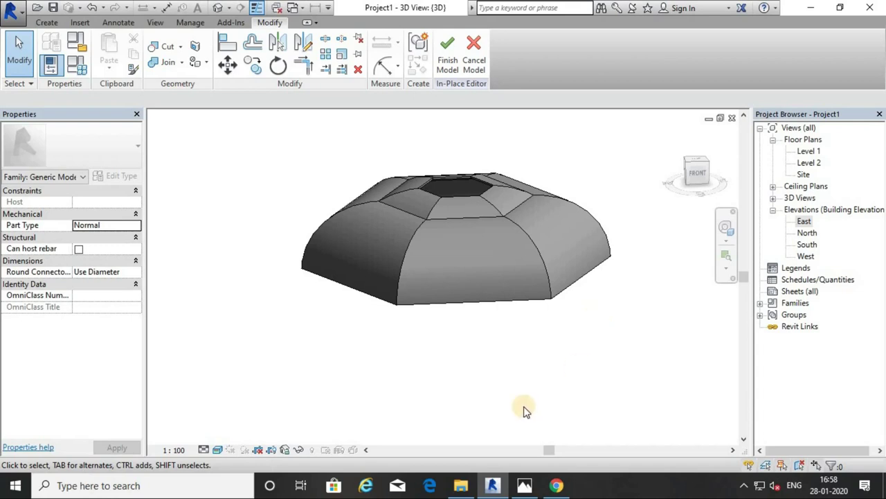
pyautogui.click(483, 312)
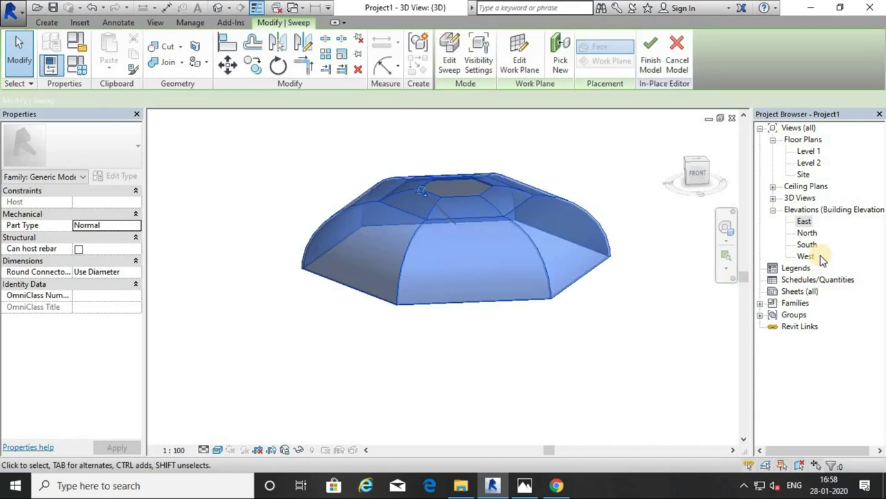
pyautogui.doubleClick(804, 221)
pyautogui.scroll(-3, 560, 236)
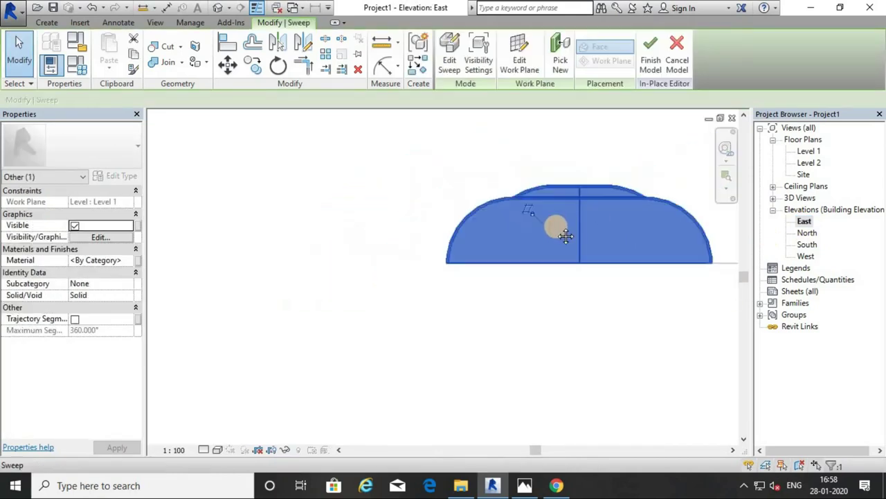
pyautogui.scroll(2, 558, 224)
pyautogui.scroll(2, 577, 200)
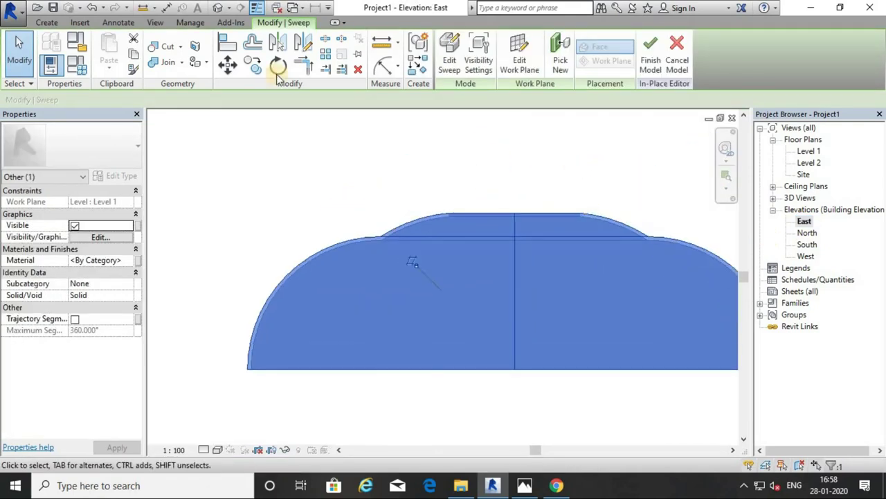
pyautogui.click(55, 23)
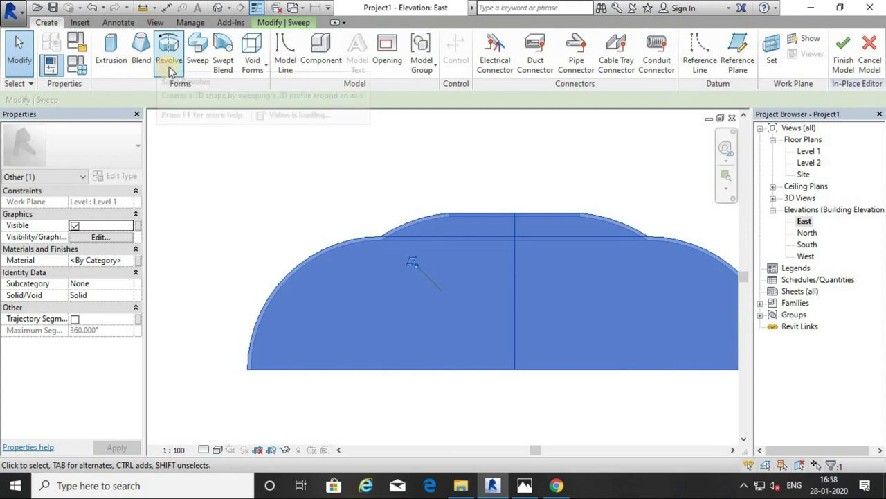
# Step: Start a revolve with Reference Plane : x as the work plane
pyautogui.click(168, 52)
pyautogui.click(455, 244)
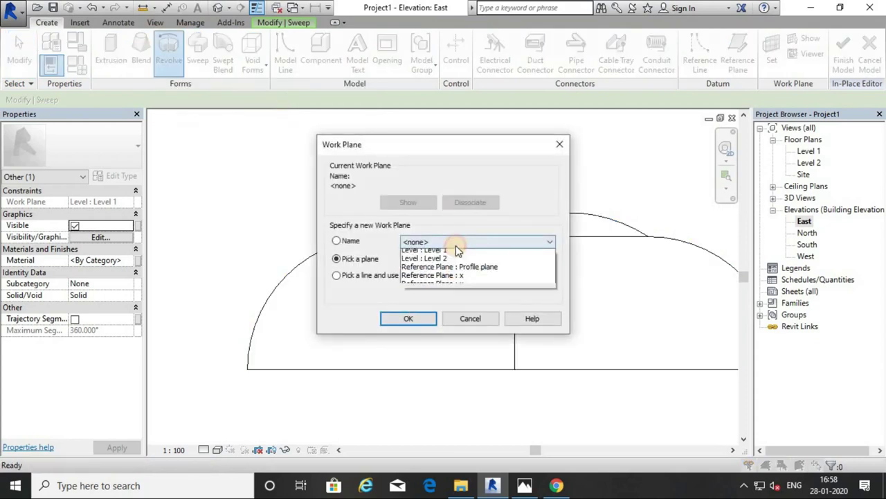
pyautogui.click(449, 289)
pyautogui.click(471, 242)
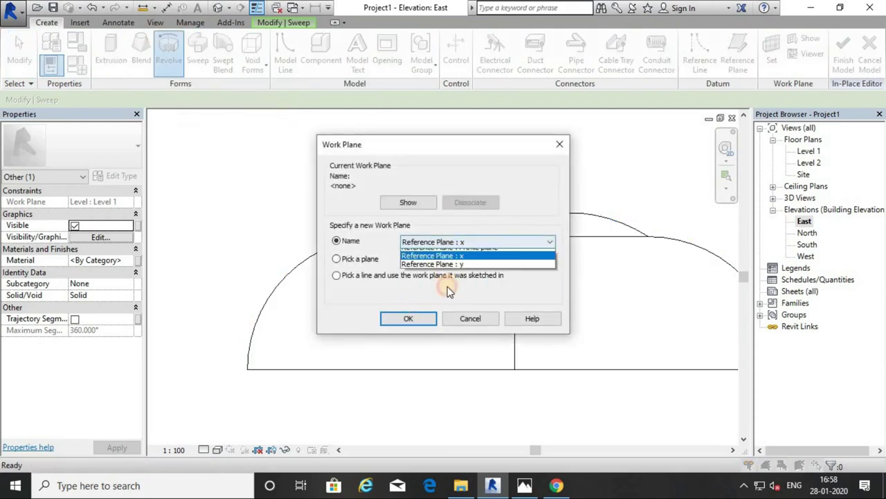
pyautogui.click(447, 295)
pyautogui.click(408, 317)
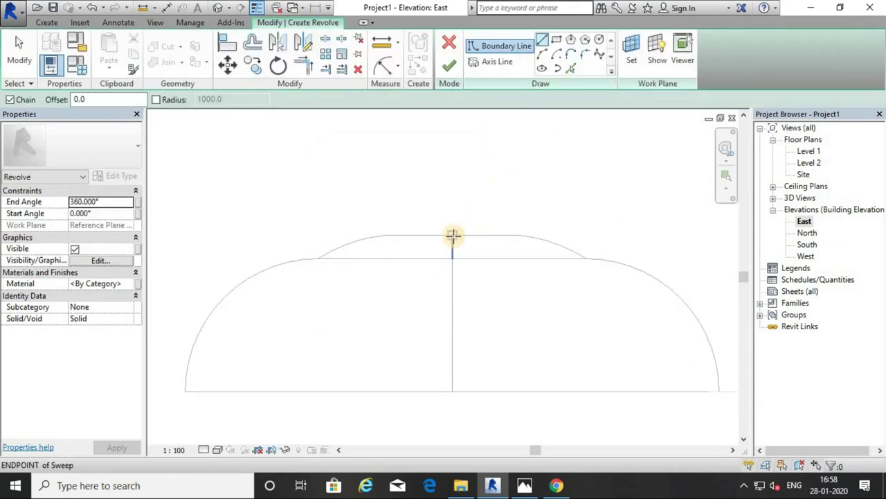
# Step: Sketch the quarter-circle profile: a vertical edge, a base edge and a Start-End-Radius arc on the sweep's top
pyautogui.click(452, 235)
pyautogui.click(455, 180)
pyautogui.rightClick(460, 177)
pyautogui.click(471, 187)
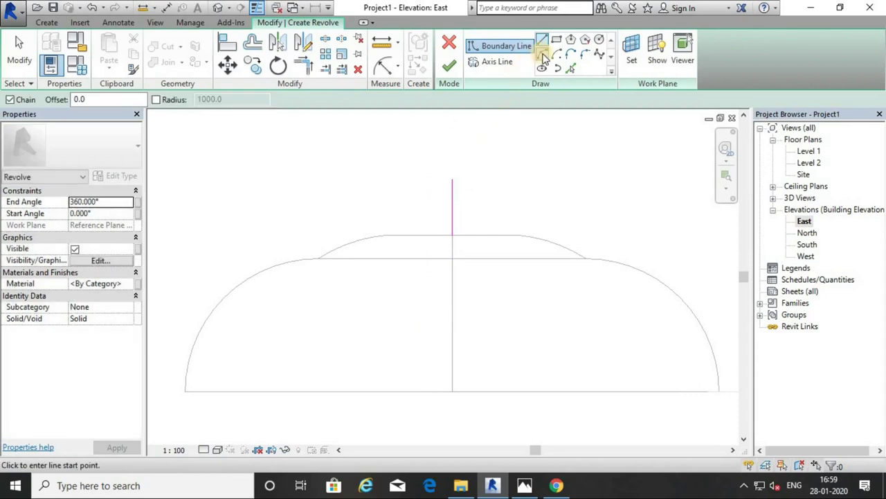
pyautogui.click(452, 236)
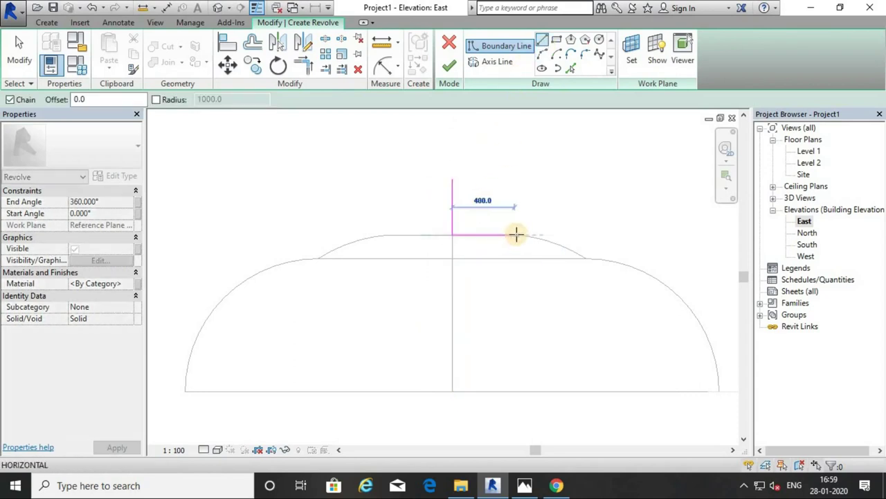
pyautogui.click(543, 53)
pyautogui.click(453, 178)
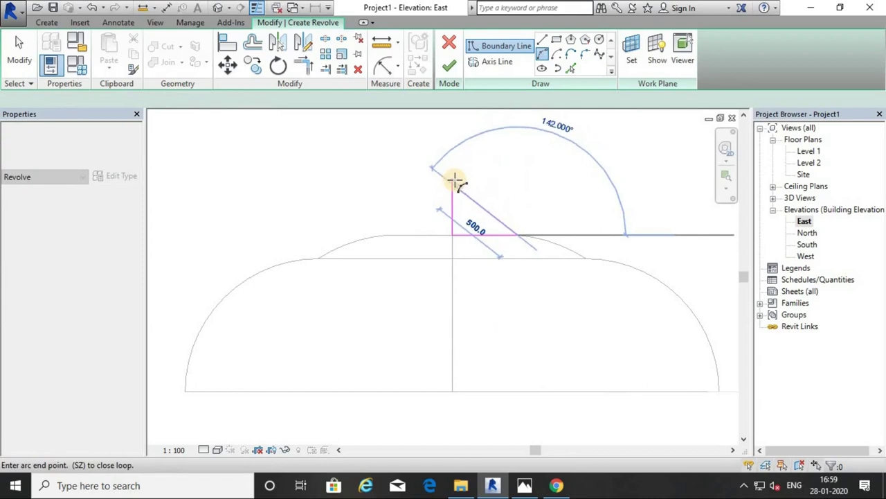
pyautogui.click(476, 199)
pyautogui.press('Escape')
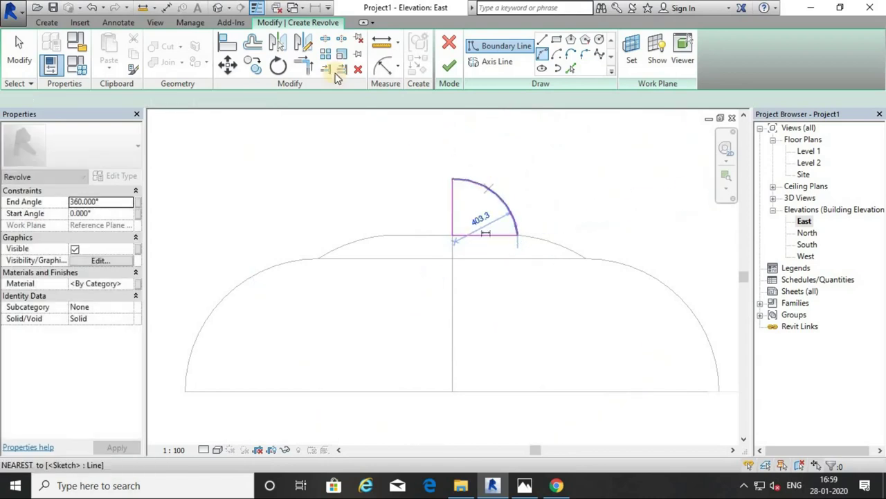
# Step: Draw a vertical rotation axis at the profile's base and finish the revolved dome
pyautogui.click(497, 62)
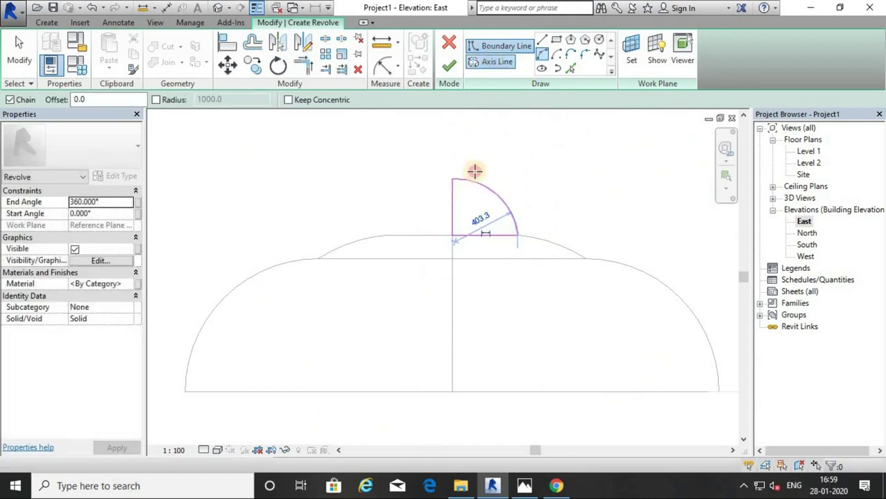
pyautogui.click(453, 235)
pyautogui.click(453, 193)
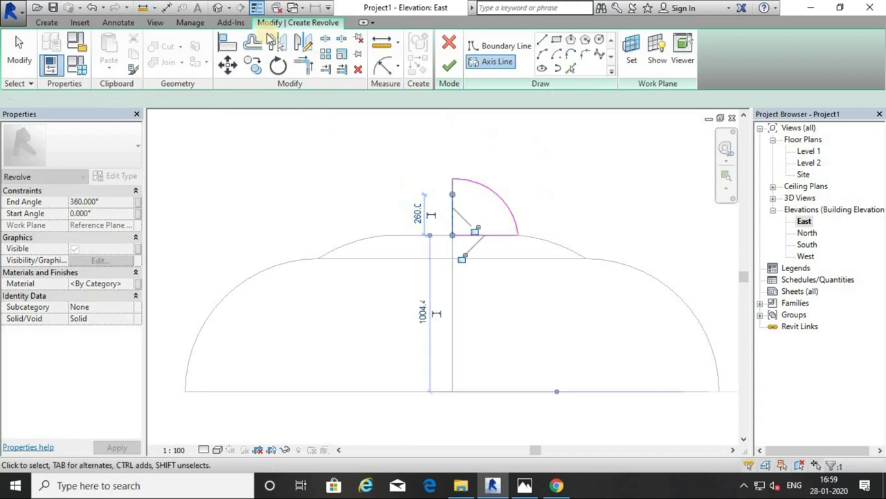
pyautogui.click(448, 70)
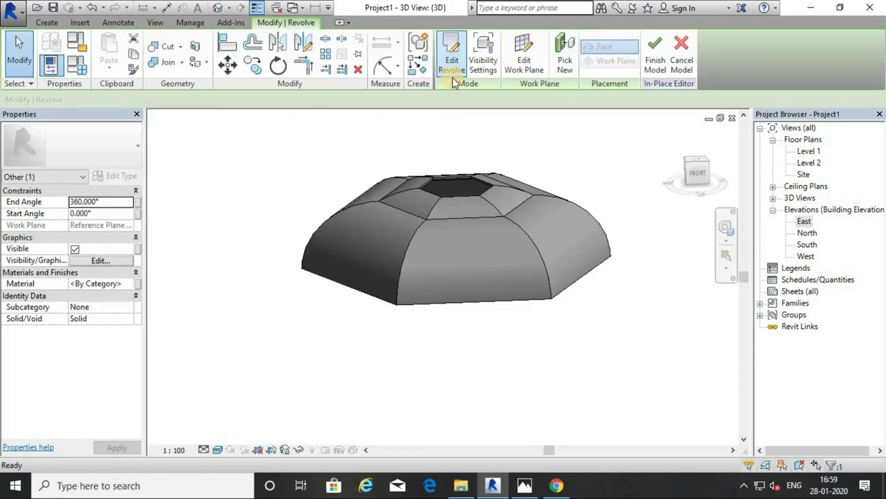
# Step: Open the Site floor plan and select the off-centre circular revolve
pyautogui.scroll(-3, 519, 182)
pyautogui.press('Escape')
pyautogui.keyDown('shift'); pyautogui.moveTo(587, 173); pyautogui.dragTo(584, 251, button='middle'); pyautogui.keyUp('shift')
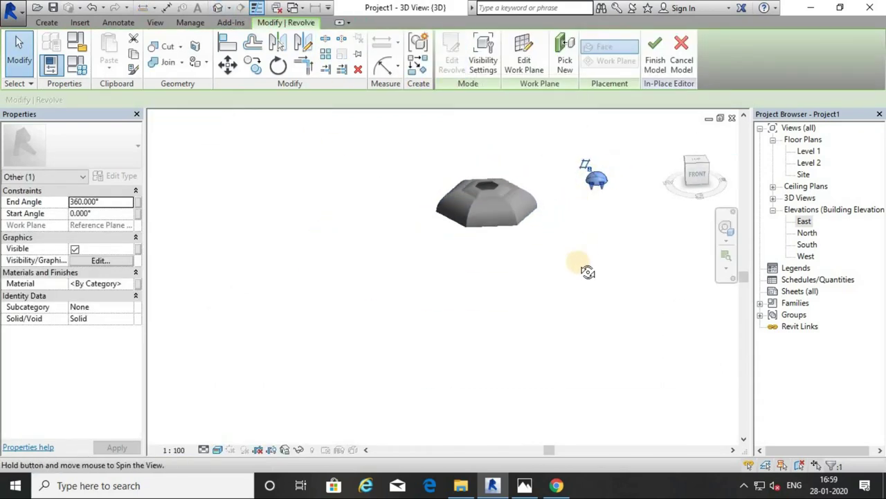
pyautogui.doubleClick(804, 174)
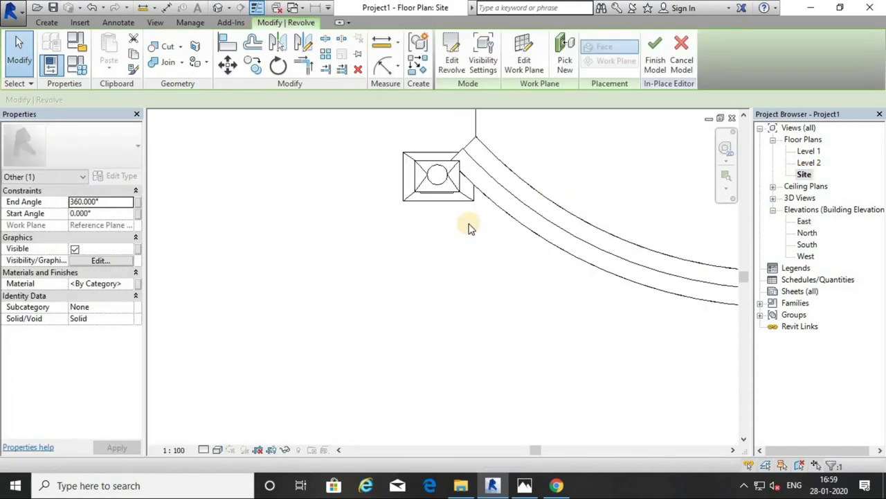
pyautogui.scroll(-2, 469, 223)
pyautogui.scroll(-1, 450, 253)
pyautogui.scroll(-2, 442, 258)
pyautogui.scroll(3, 586, 314)
pyautogui.click(584, 309)
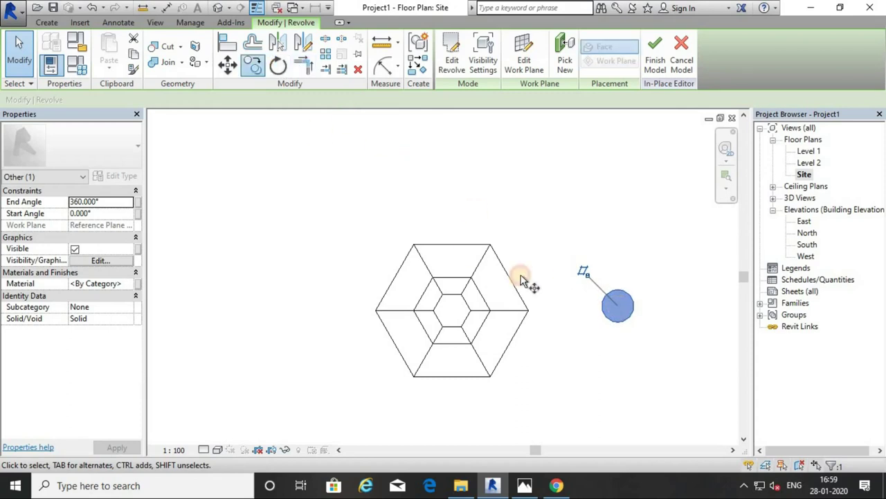
pyautogui.scroll(1, 627, 312)
# Step: Copy the revolve (CO) from its centre to the hexagon's centre and delete the original
pyautogui.press('c')
pyautogui.press('o')
pyautogui.click(603, 307)
pyautogui.click(413, 307)
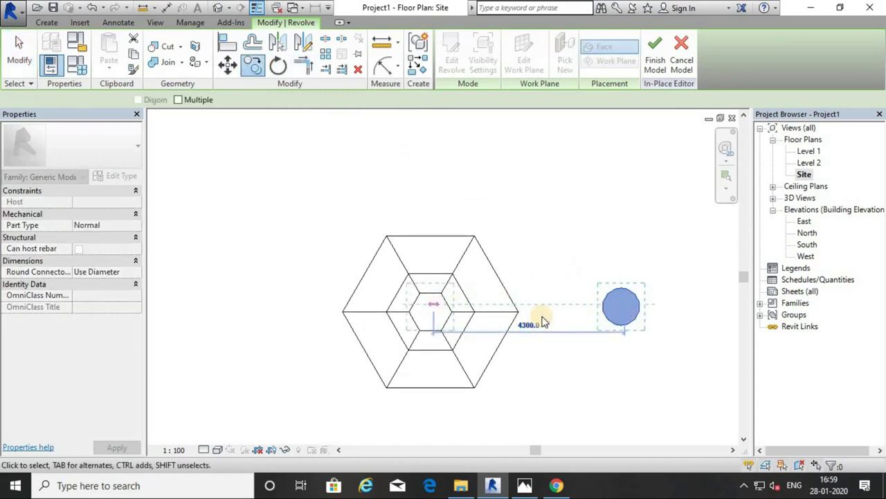
pyautogui.click(622, 287)
pyautogui.press('Delete')
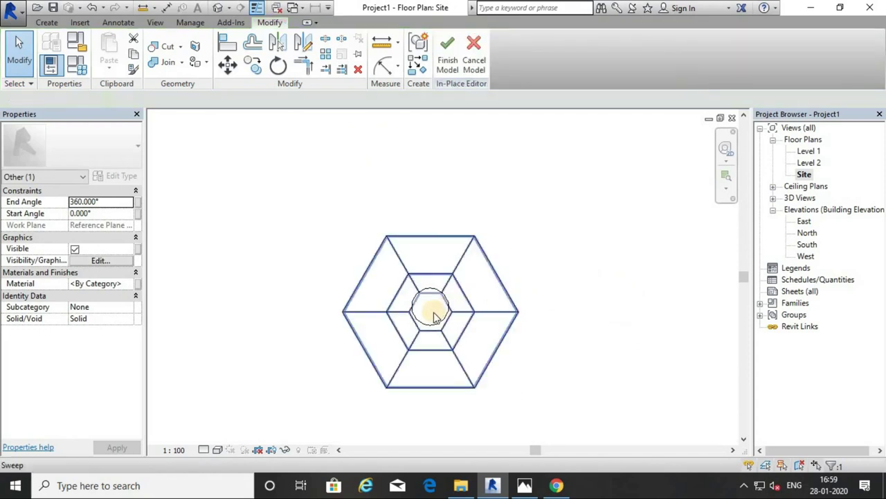
pyautogui.scroll(1, 438, 326)
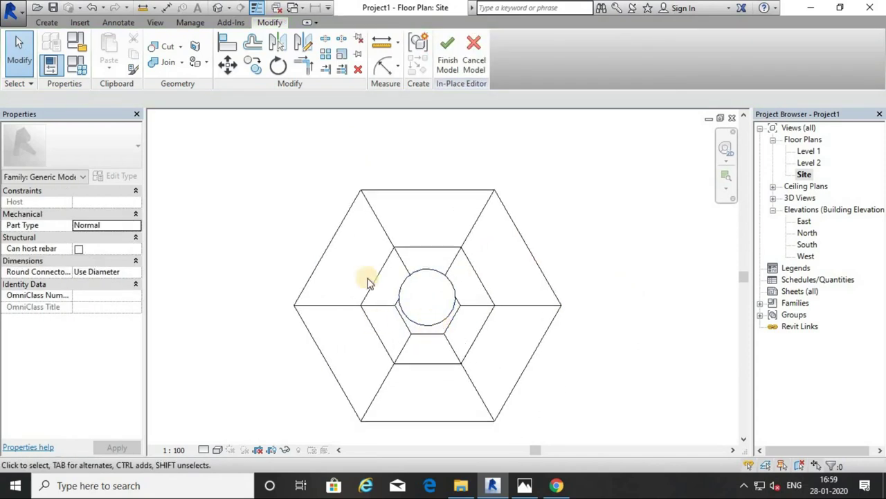
# Step: Inspect the centred dome finial on the hexagonal cap in 3D from the side and above
pyautogui.click(505, 345)
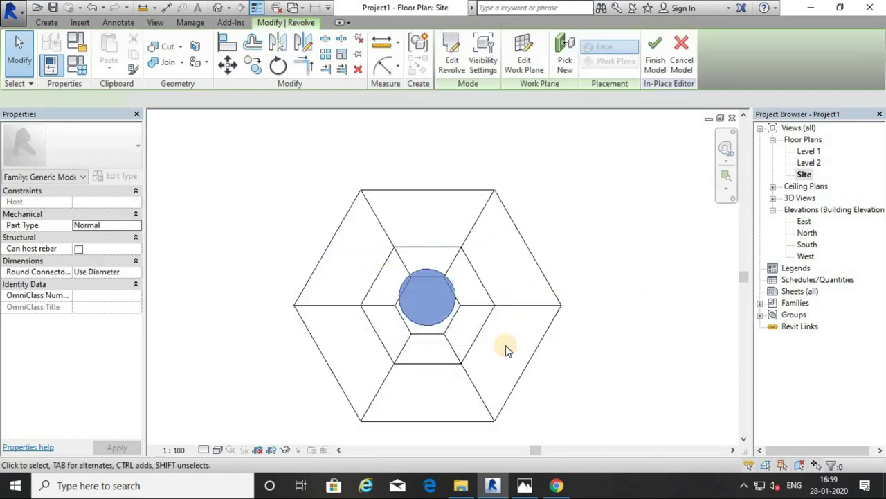
pyautogui.click(219, 9)
pyautogui.moveTo(504, 218)
pyautogui.keyDown('shift'); pyautogui.mouseDown(button='middle')
pyautogui.moveTo(554, 253)
pyautogui.moveTo(518, 179)
pyautogui.moveTo(560, 282)
pyautogui.mouseUp(button='middle'); pyautogui.keyUp('shift')
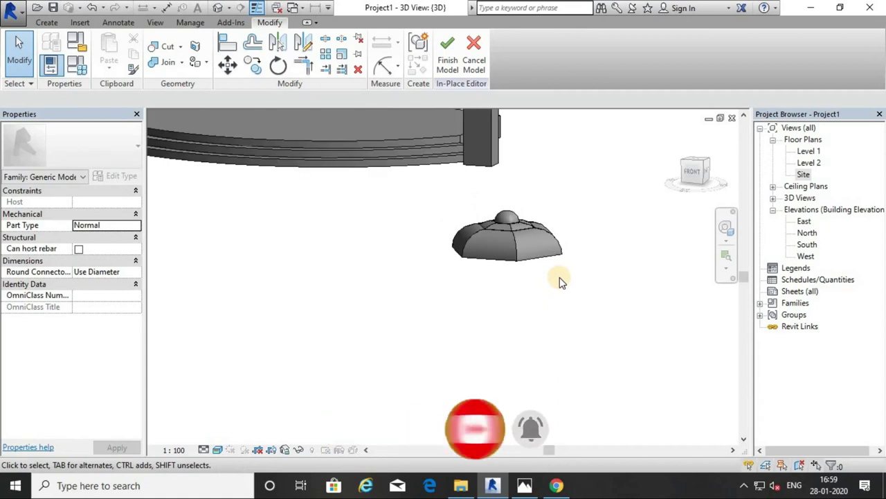
pyautogui.moveTo(564, 270)
pyautogui.keyDown('shift'); pyautogui.mouseDown(button='middle')
pyautogui.moveTo(530, 340)
pyautogui.moveTo(470, 174)
pyautogui.mouseUp(button='middle'); pyautogui.keyUp('shift')
pyautogui.scroll(2, 644, 246)
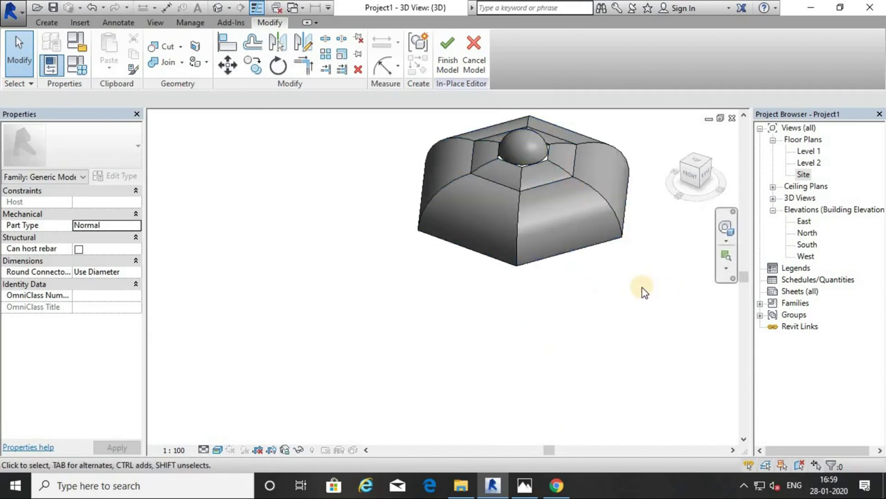
pyautogui.scroll(-2, 641, 291)
pyautogui.scroll(-3, 633, 287)
pyautogui.moveTo(544, 312); pyautogui.dragTo(550, 315, button='middle')
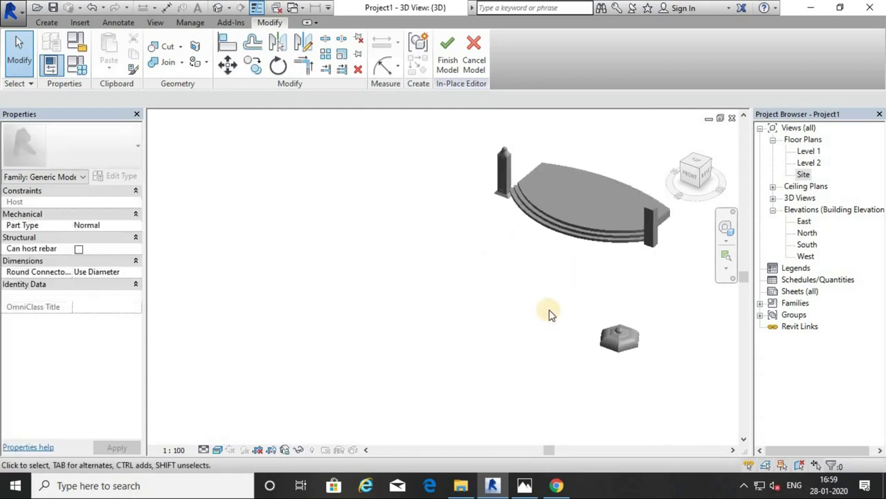
pyautogui.click(52, 25)
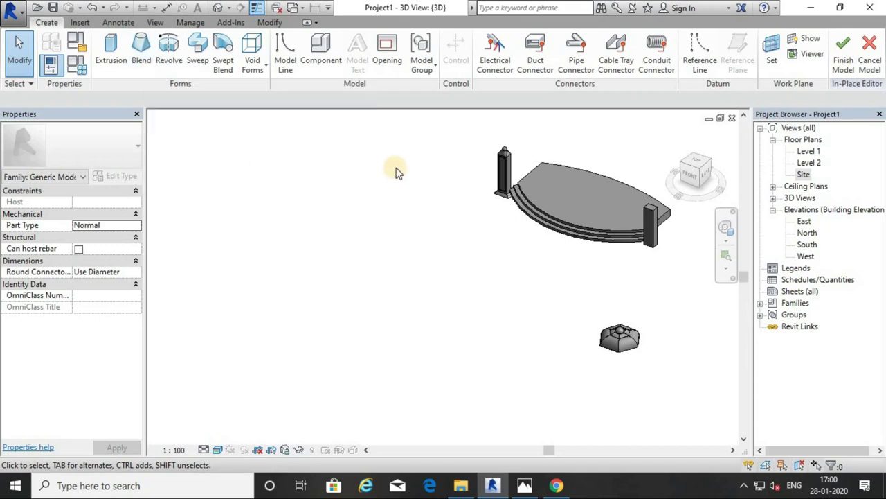
# Step: Zoom and pan the 3D view to frame the stepped platform and posts
pyautogui.scroll(3, 560, 208)
pyautogui.scroll(2, 588, 198)
pyautogui.scroll(1, 570, 219)
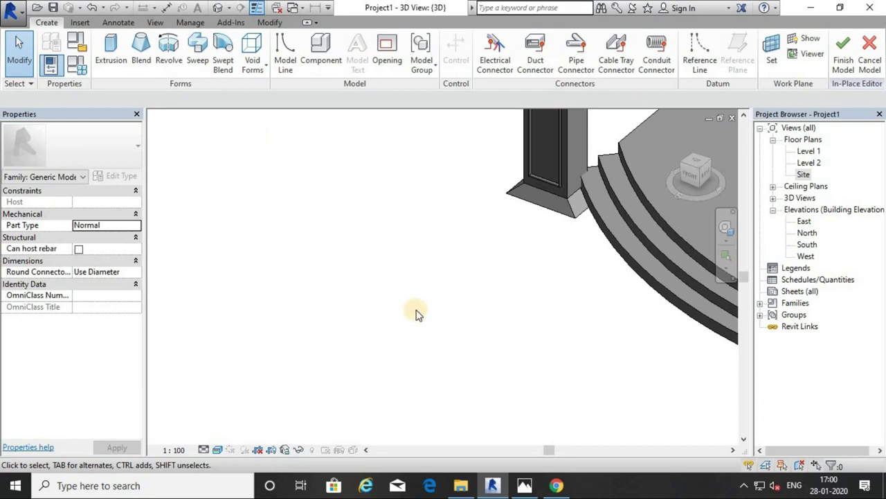
pyautogui.scroll(-3, 429, 312)
pyautogui.scroll(-3, 439, 322)
pyautogui.moveTo(439, 323); pyautogui.dragTo(396, 333, button='middle')
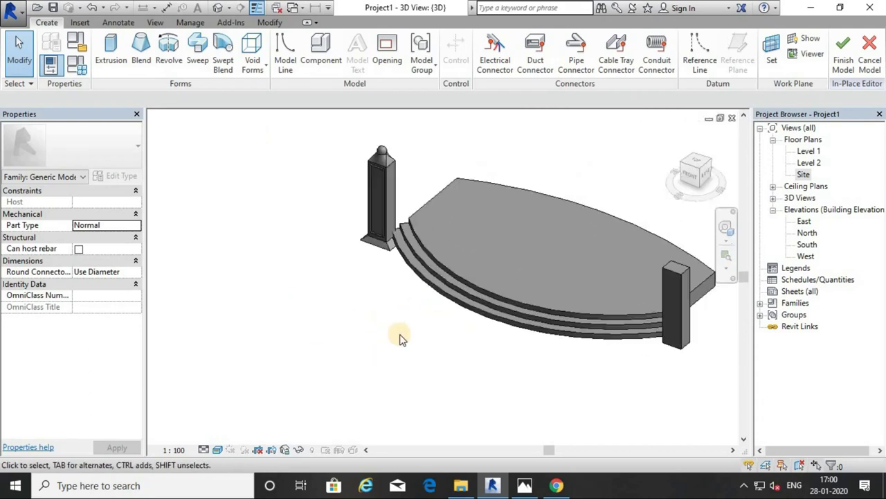
pyautogui.scroll(-2, 401, 346)
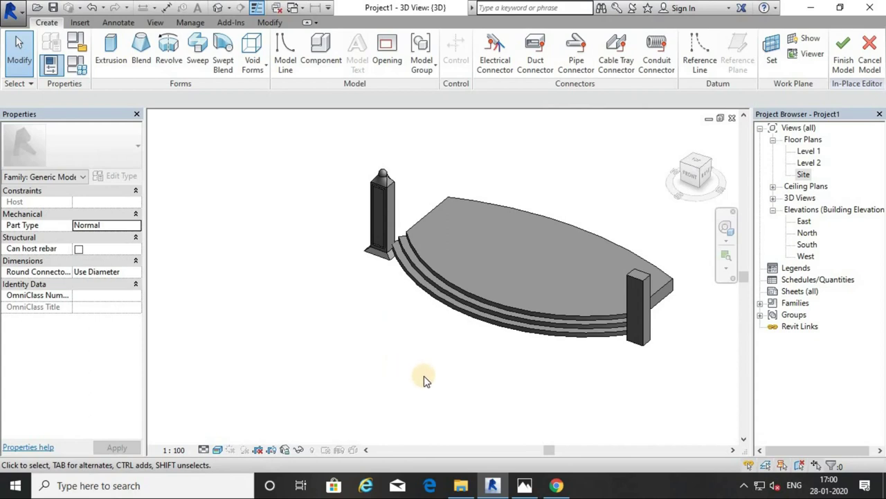
pyautogui.moveTo(369, 390); pyautogui.dragTo(359, 386, button='middle')
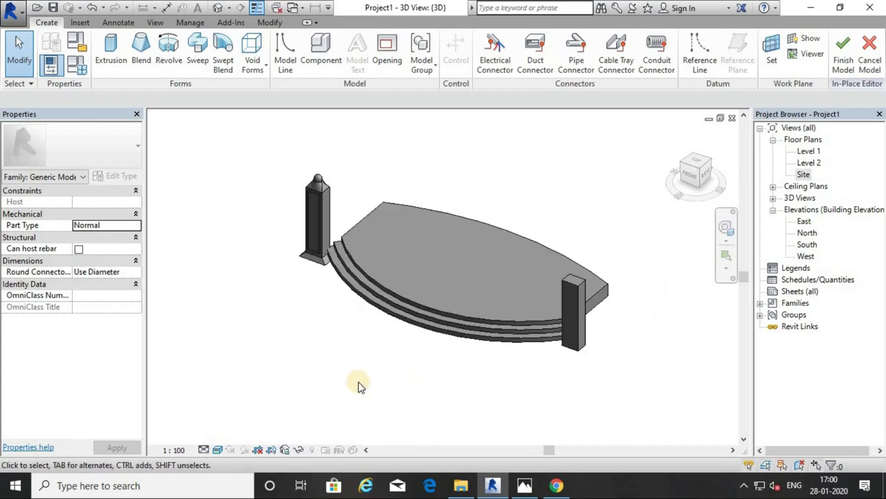
# Step: Open the Level 1 floor plan and zoom to the curved platform outline
pyautogui.doubleClick(809, 153)
pyautogui.scroll(-2, 494, 232)
pyautogui.scroll(3, 388, 208)
pyautogui.scroll(1, 423, 215)
pyautogui.scroll(1, 416, 277)
pyautogui.scroll(1, 318, 263)
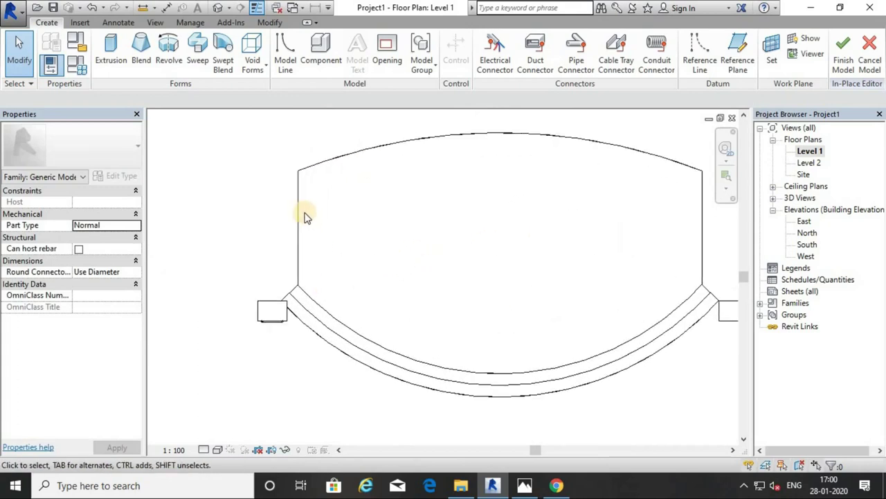
pyautogui.moveTo(565, 215); pyautogui.dragTo(277, 106, button='middle')
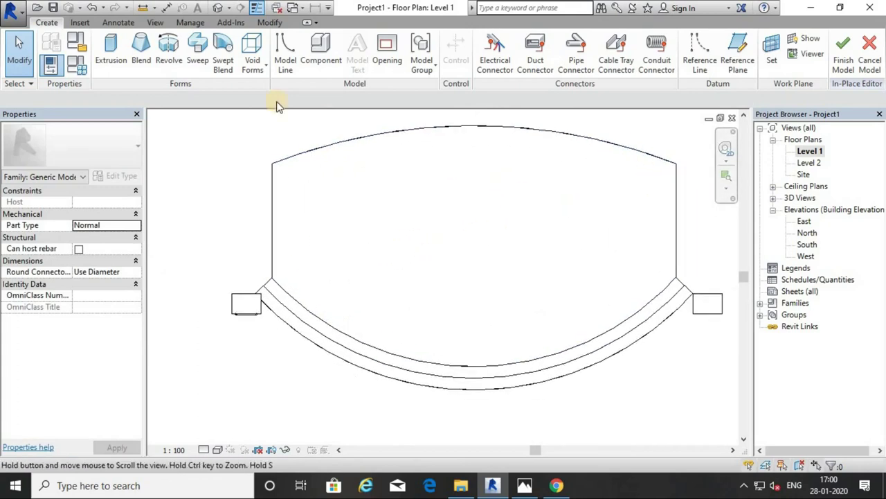
pyautogui.click(223, 64)
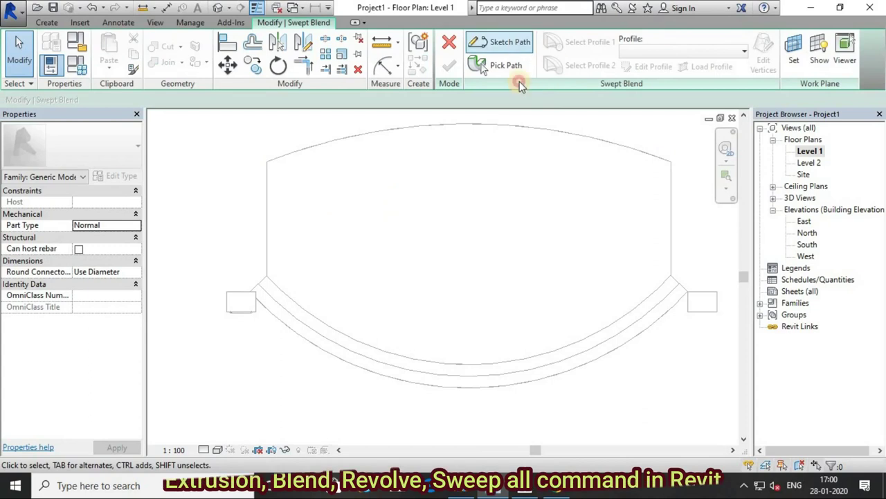
# Step: Start the swept blend path by picking the platform edges, then undo those picks
pyautogui.click(499, 42)
pyautogui.click(503, 55)
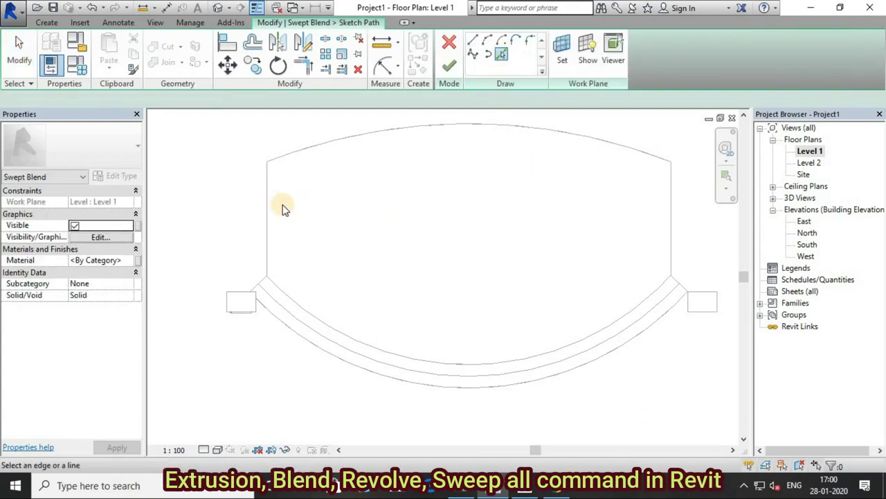
pyautogui.click(288, 180)
pyautogui.click(346, 154)
pyautogui.click(670, 210)
pyautogui.press('Escape')
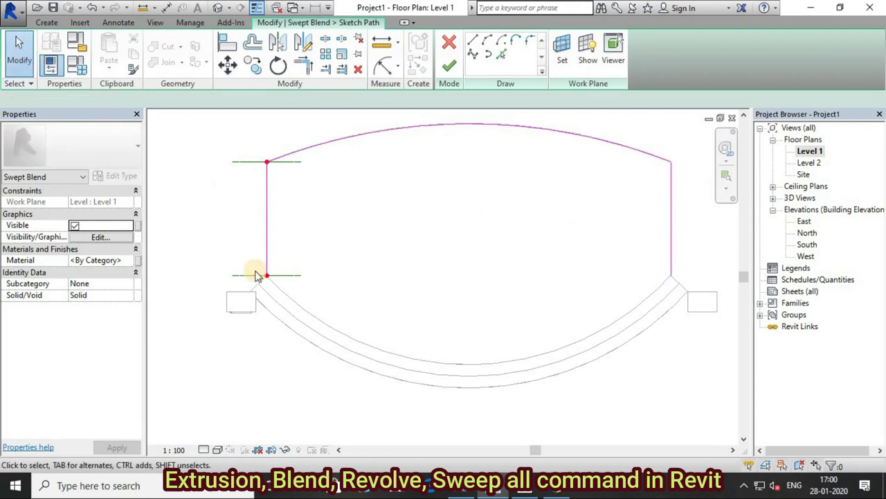
pyautogui.click(92, 9)
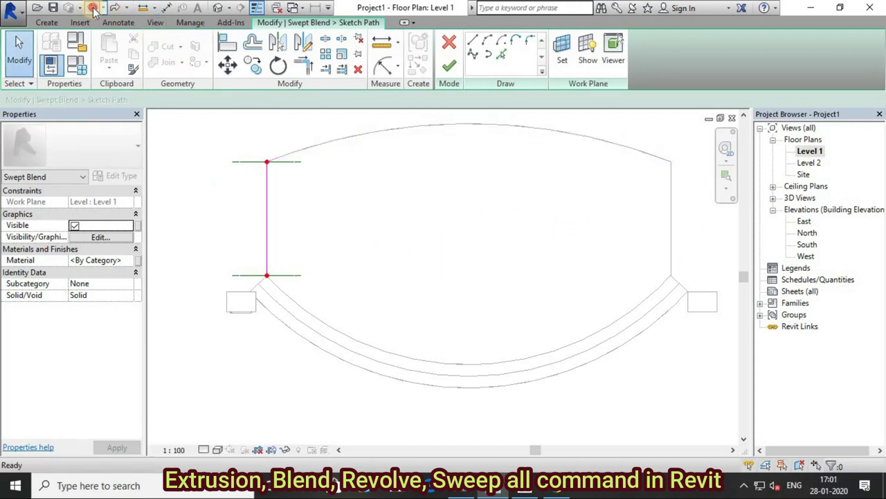
pyautogui.click(94, 10)
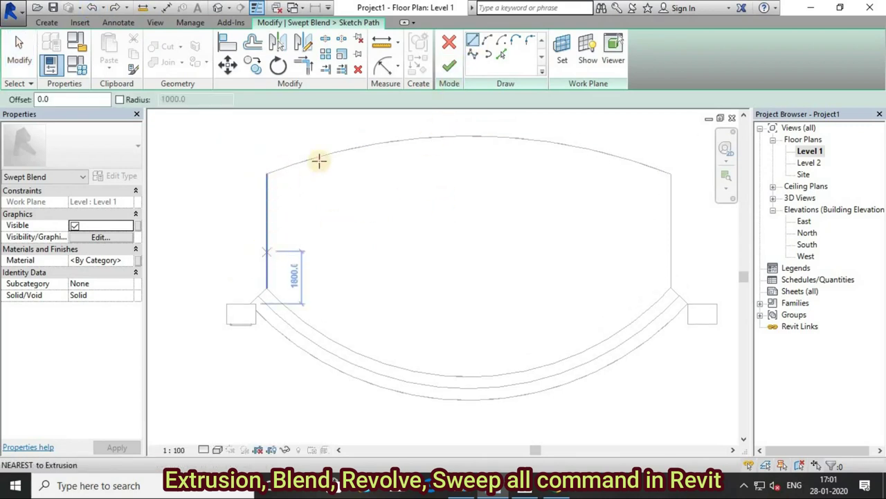
# Step: Draw a Start-End-Radius arc path from the platform's left edge to its right edge
pyautogui.click(485, 43)
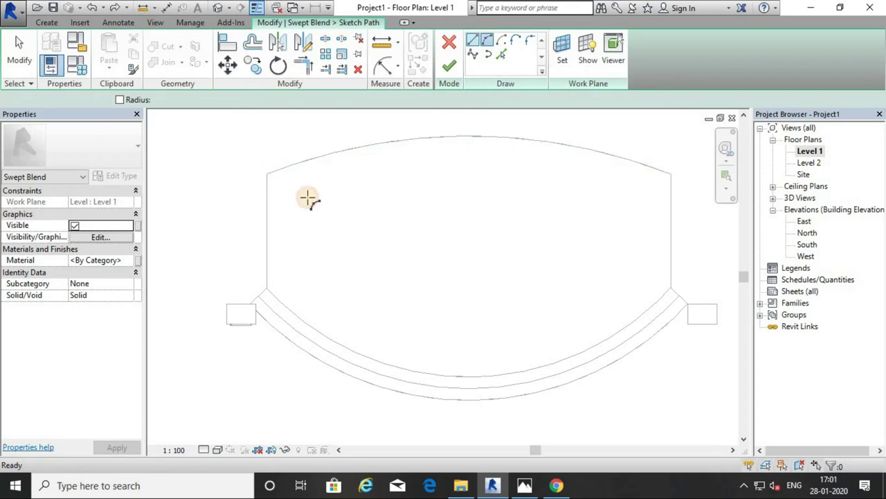
pyautogui.click(266, 231)
pyautogui.click(670, 203)
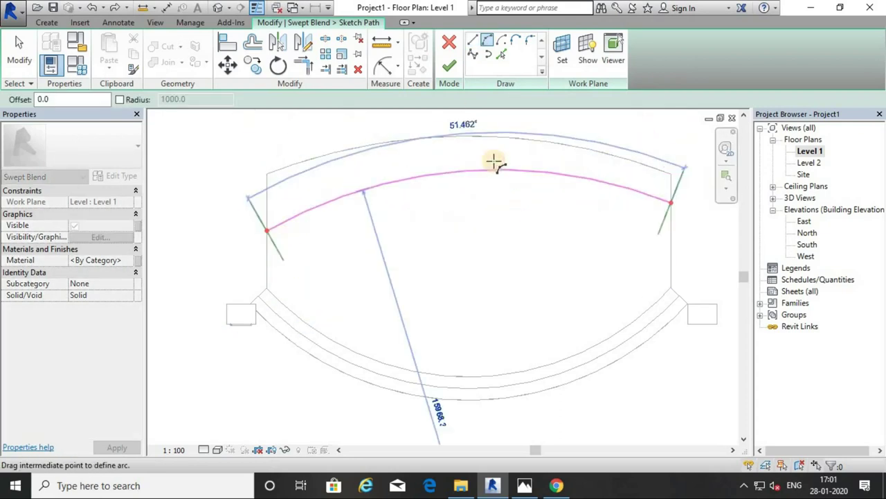
pyautogui.click(495, 162)
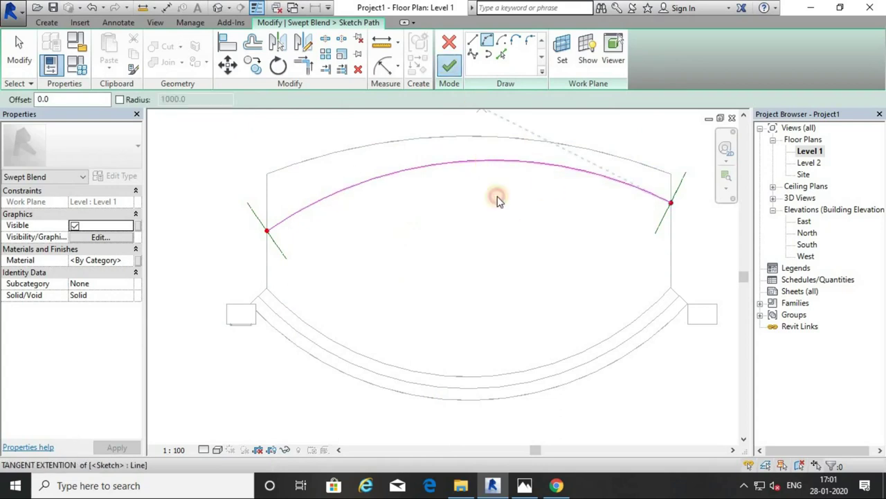
pyautogui.click(449, 65)
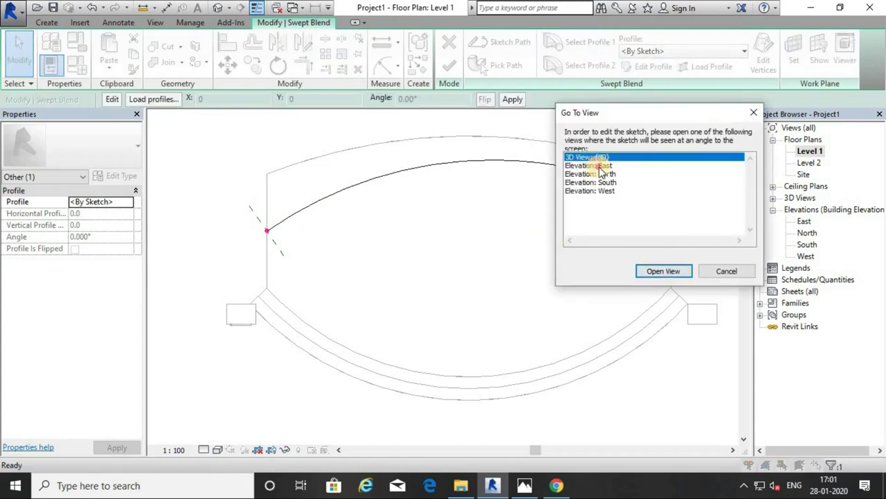
# Step: Draw a thin rectangular first profile at the path end in the East elevation
pyautogui.click(600, 166)
pyautogui.click(664, 270)
pyautogui.scroll(-3, 474, 259)
pyautogui.moveTo(683, 261); pyautogui.dragTo(568, 277, button='middle')
pyautogui.scroll(2, 568, 277)
pyautogui.scroll(2, 580, 264)
pyautogui.scroll(3, 546, 353)
pyautogui.scroll(2, 522, 289)
pyautogui.click(514, 263)
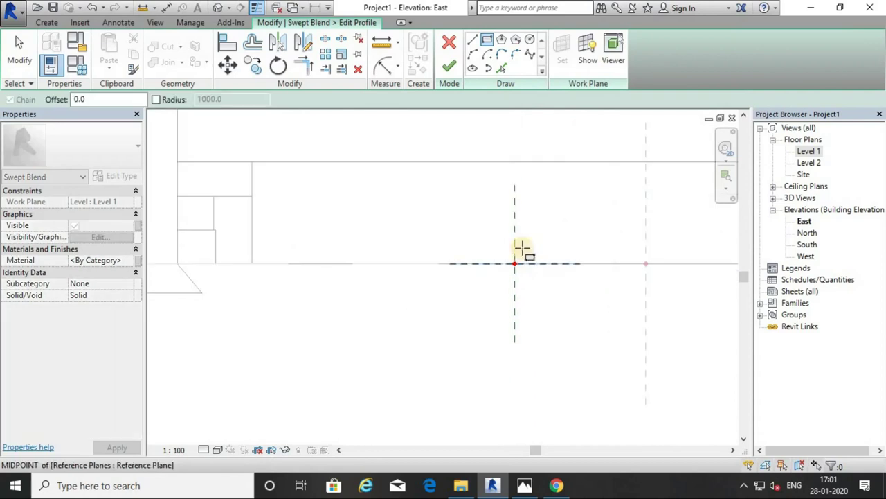
pyautogui.click(525, 212)
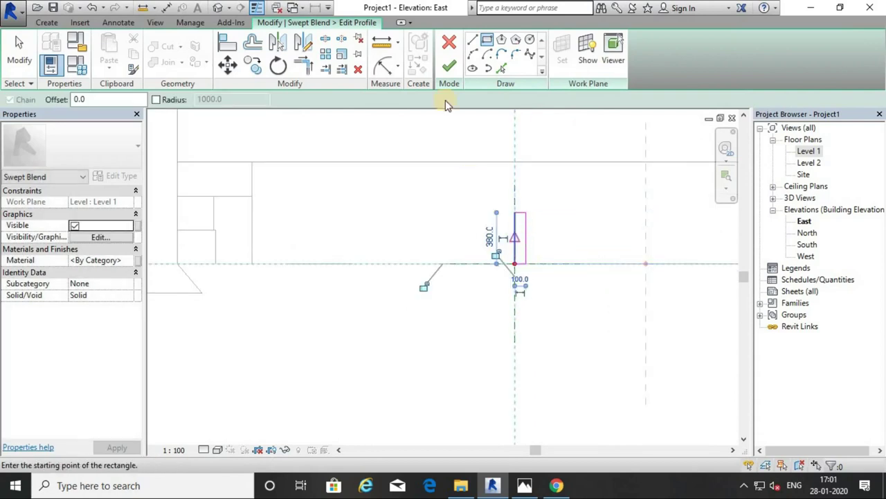
# Step: Draw a taller rectangular second profile at the path origin
pyautogui.click(579, 66)
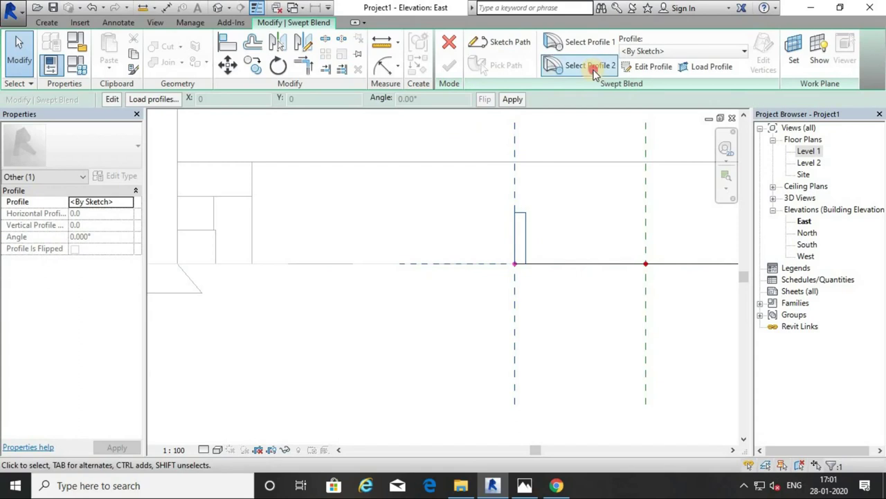
pyautogui.click(654, 67)
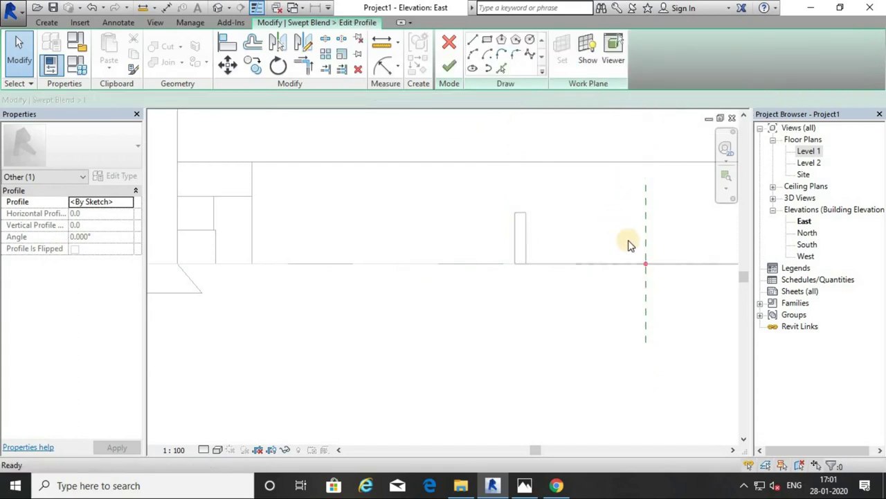
pyautogui.click(473, 40)
pyautogui.click(490, 293)
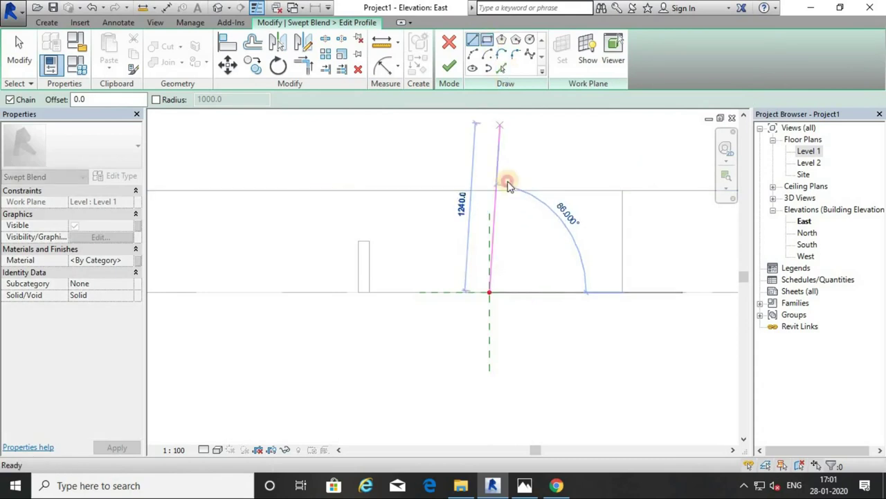
pyautogui.click(487, 40)
pyautogui.click(490, 293)
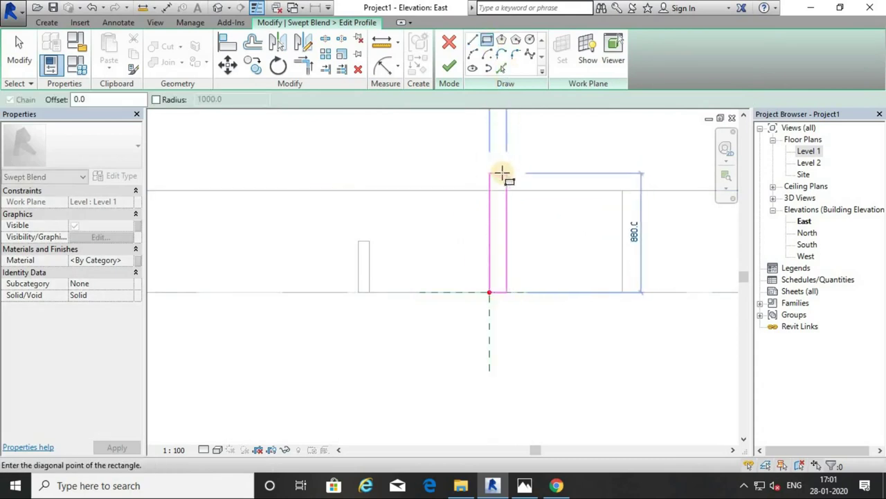
pyautogui.click(502, 173)
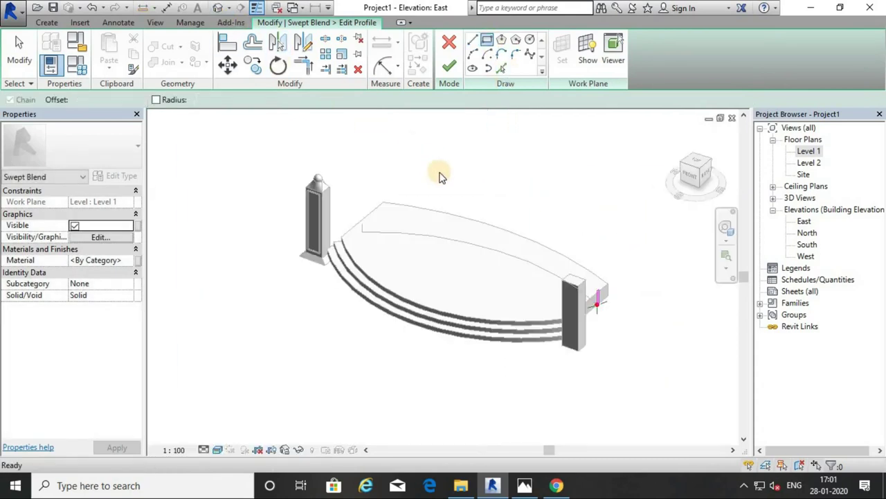
# Step: Finish the swept blend and view it in the South elevation
pyautogui.click(449, 68)
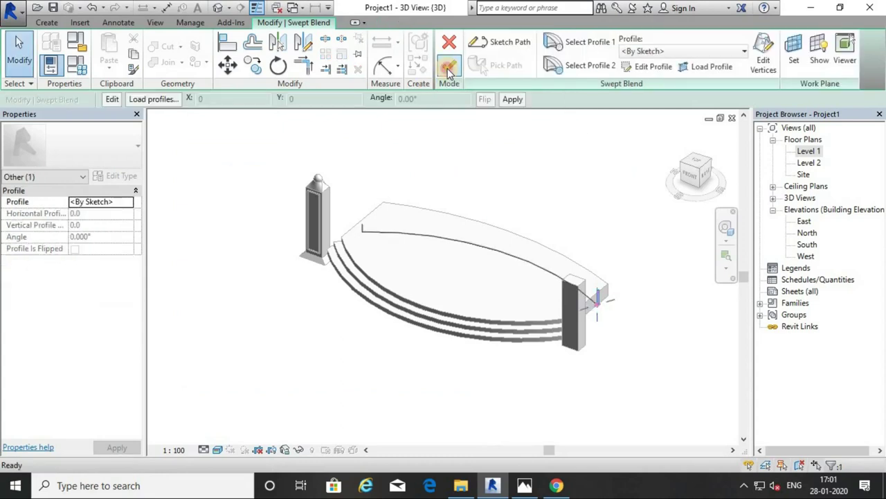
pyautogui.click(449, 69)
pyautogui.click(596, 303)
pyautogui.doubleClick(807, 244)
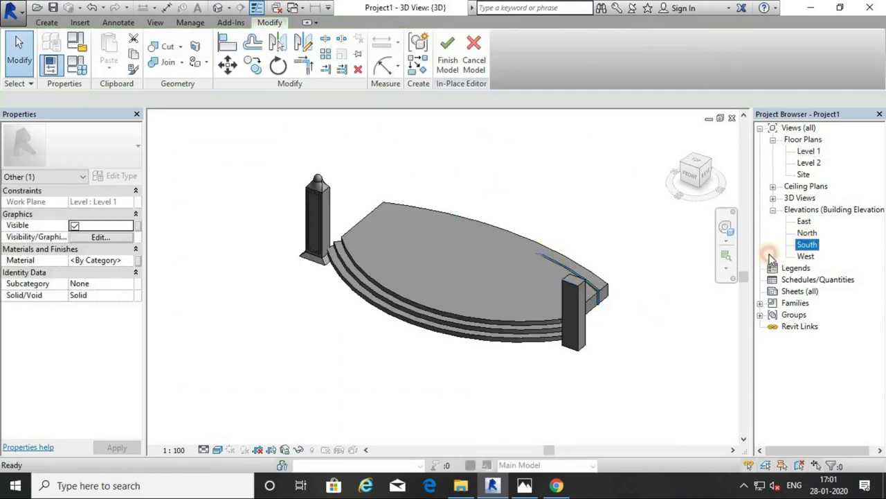
pyautogui.press('Tab')
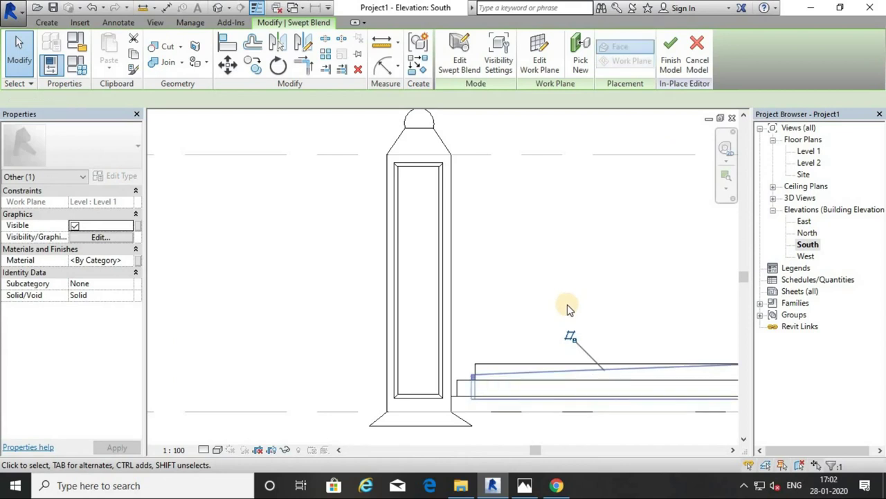
pyautogui.click(567, 305)
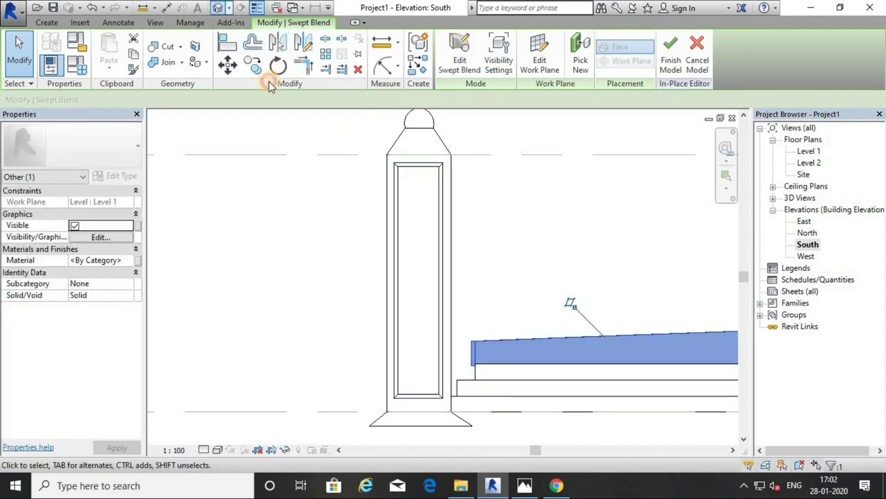
pyautogui.click(219, 9)
pyautogui.moveTo(524, 370)
pyautogui.keyDown('shift'); pyautogui.mouseDown(button='middle')
pyautogui.moveTo(537, 225)
pyautogui.moveTo(502, 267)
pyautogui.moveTo(593, 326)
pyautogui.moveTo(621, 322)
pyautogui.moveTo(515, 298)
pyautogui.moveTo(381, 300)
pyautogui.moveTo(471, 370)
pyautogui.moveTo(284, 326)
pyautogui.moveTo(560, 292)
pyautogui.mouseUp(button='middle'); pyautogui.keyUp('shift')
pyautogui.click(502, 266)
pyautogui.moveTo(353, 271)
pyautogui.keyDown('shift'); pyautogui.mouseDown(button='middle')
pyautogui.moveTo(269, 277)
pyautogui.moveTo(228, 248)
pyautogui.moveTo(579, 251)
pyautogui.moveTo(402, 297)
pyautogui.moveTo(359, 335)
pyautogui.mouseUp(button='middle'); pyautogui.keyUp('shift')
pyautogui.scroll(3, 295, 289)
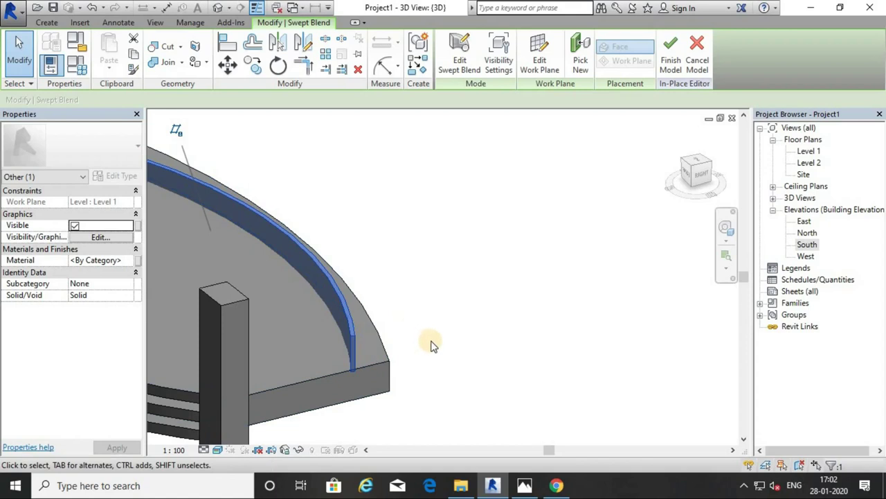
pyautogui.scroll(-2, 563, 293)
pyautogui.click(524, 297)
pyautogui.click(451, 311)
pyautogui.moveTo(451, 310)
pyautogui.keyDown('shift'); pyautogui.mouseDown(button='middle')
pyautogui.moveTo(523, 317)
pyautogui.moveTo(511, 295)
pyautogui.moveTo(354, 224)
pyautogui.moveTo(340, 200)
pyautogui.moveTo(325, 235)
pyautogui.moveTo(315, 226)
pyautogui.moveTo(568, 248)
pyautogui.moveTo(600, 235)
pyautogui.moveTo(358, 250)
pyautogui.moveTo(402, 297)
pyautogui.moveTo(466, 87)
pyautogui.mouseUp(button='middle'); pyautogui.keyUp('shift')
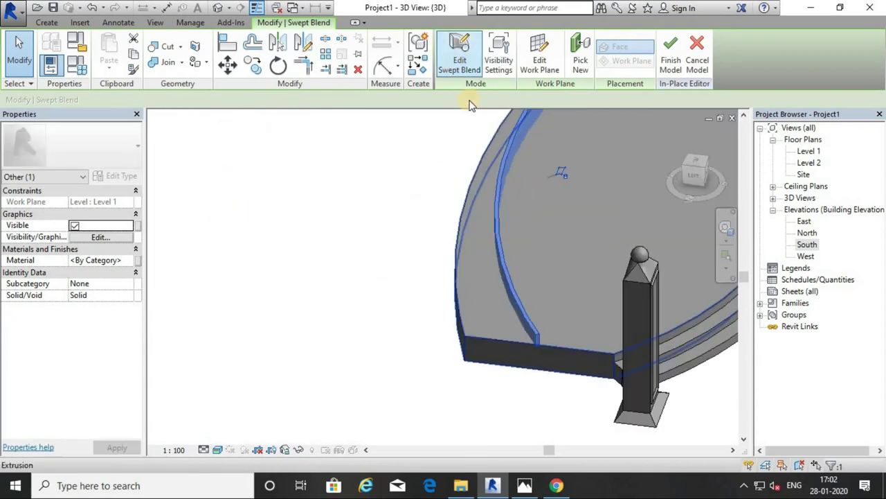
# Step: Select the swept-blend rail and open its first profile for editing
pyautogui.keyDown('shift'); pyautogui.moveTo(506, 284); pyautogui.dragTo(312, 201, button='middle'); pyautogui.keyUp('shift')
pyautogui.click(311, 201)
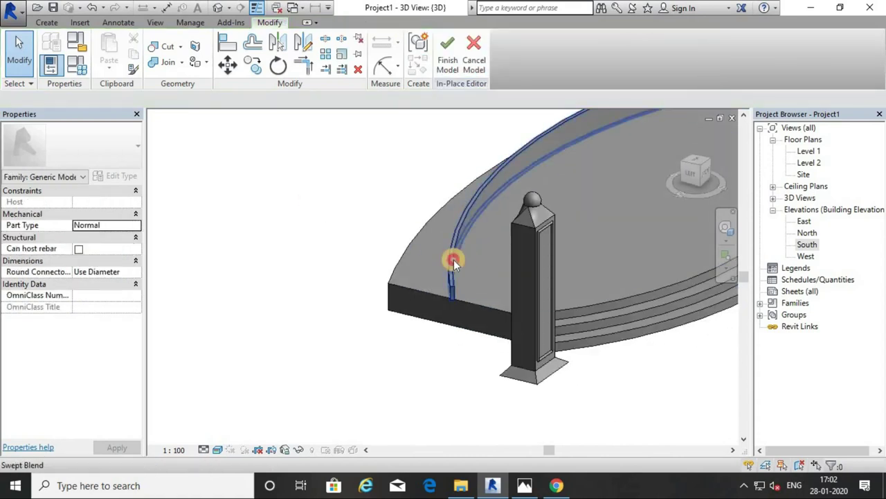
pyautogui.click(454, 259)
pyautogui.click(455, 72)
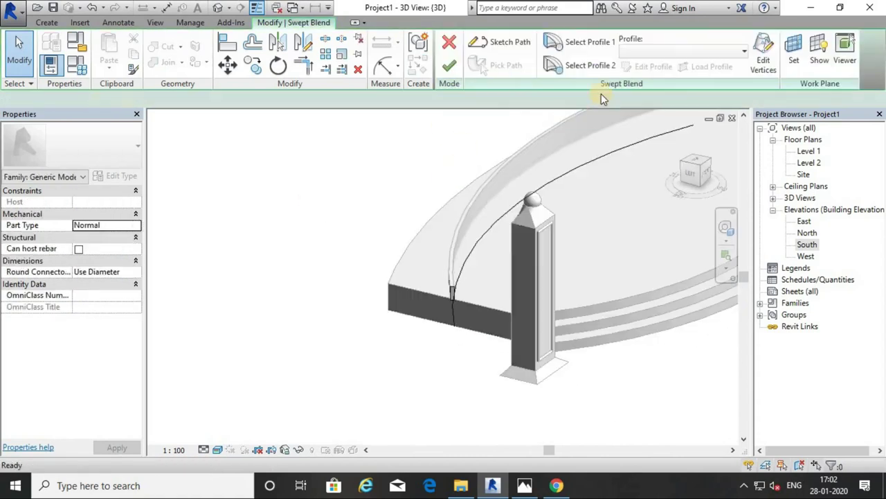
pyautogui.scroll(2, 444, 311)
pyautogui.click(582, 41)
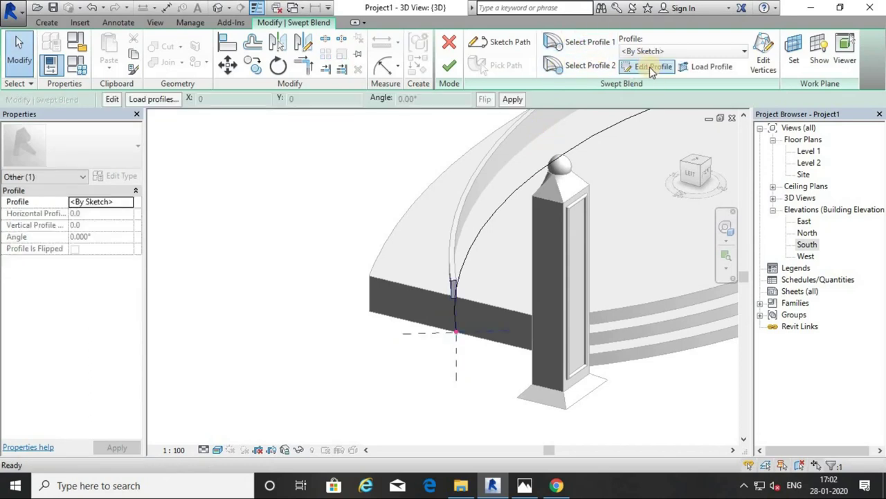
pyautogui.click(650, 66)
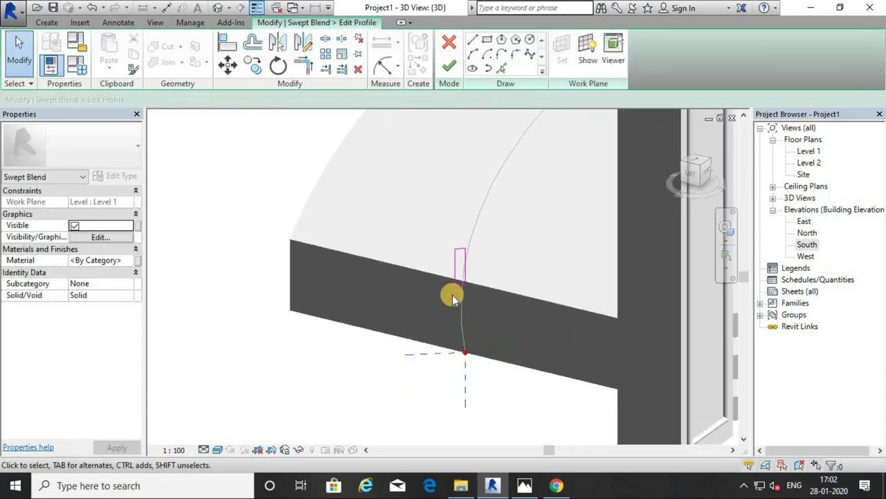
# Step: Replace the rectangle lines with an upright ellipse at the path start and finish the profile
pyautogui.scroll(3, 453, 294)
pyautogui.moveTo(431, 283); pyautogui.dragTo(524, 189)
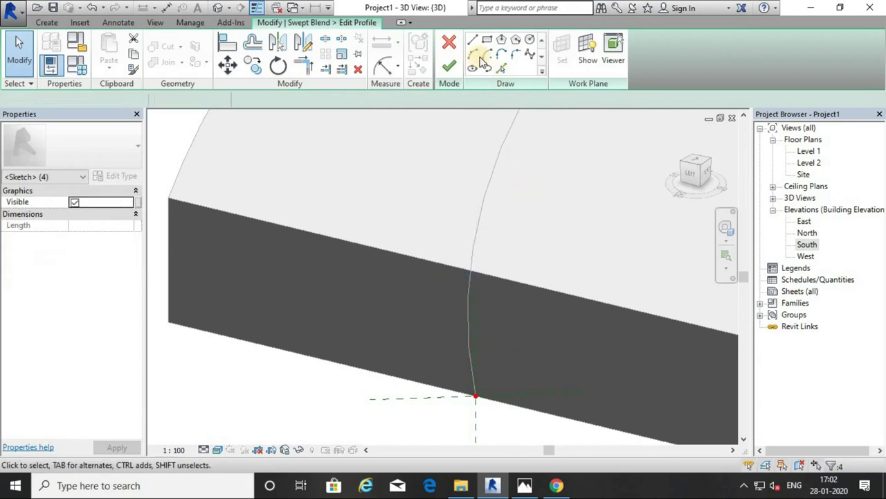
pyautogui.press('Delete')
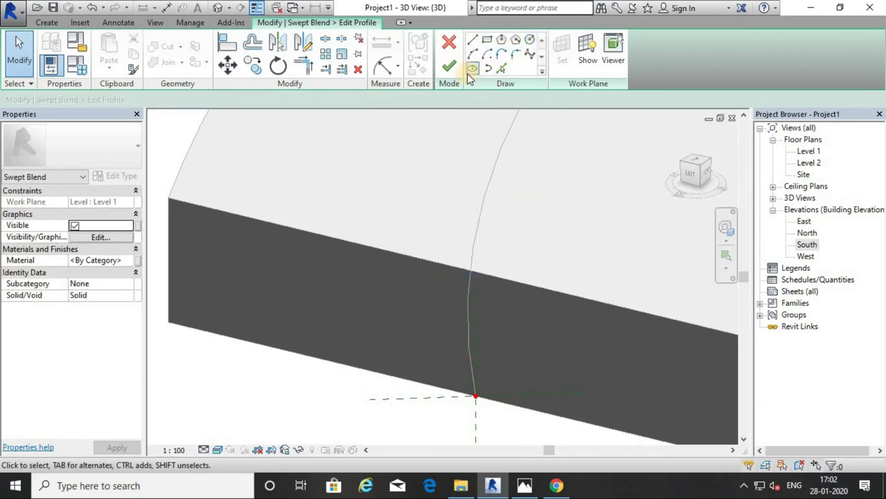
pyautogui.click(476, 394)
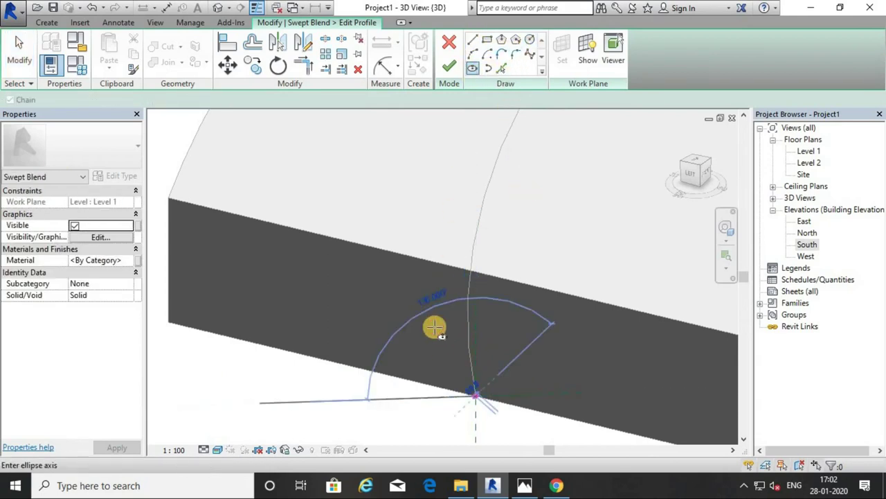
pyautogui.click(472, 331)
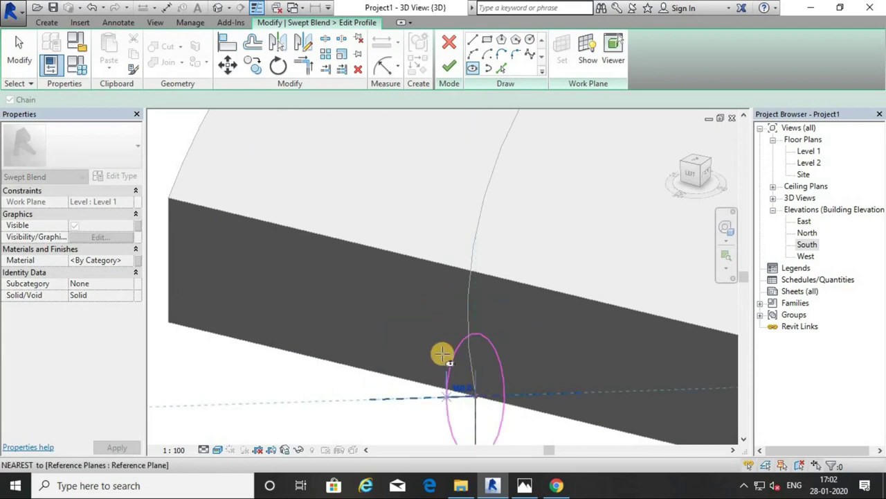
pyautogui.scroll(-3, 444, 352)
pyautogui.scroll(-3, 443, 352)
pyautogui.scroll(-2, 444, 351)
pyautogui.moveTo(444, 355)
pyautogui.keyDown('shift'); pyautogui.mouseDown(button='middle')
pyautogui.moveTo(477, 305)
pyautogui.moveTo(461, 192)
pyautogui.mouseUp(button='middle'); pyautogui.keyUp('shift')
pyautogui.click(449, 65)
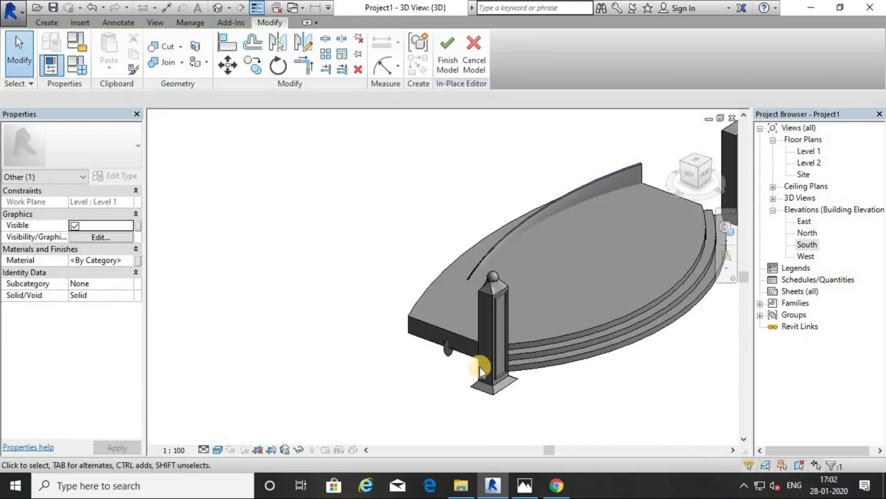
pyautogui.scroll(3, 455, 365)
pyautogui.click(455, 365)
pyautogui.keyDown('shift'); pyautogui.moveTo(456, 365); pyautogui.dragTo(530, 299, button='middle'); pyautogui.keyUp('shift')
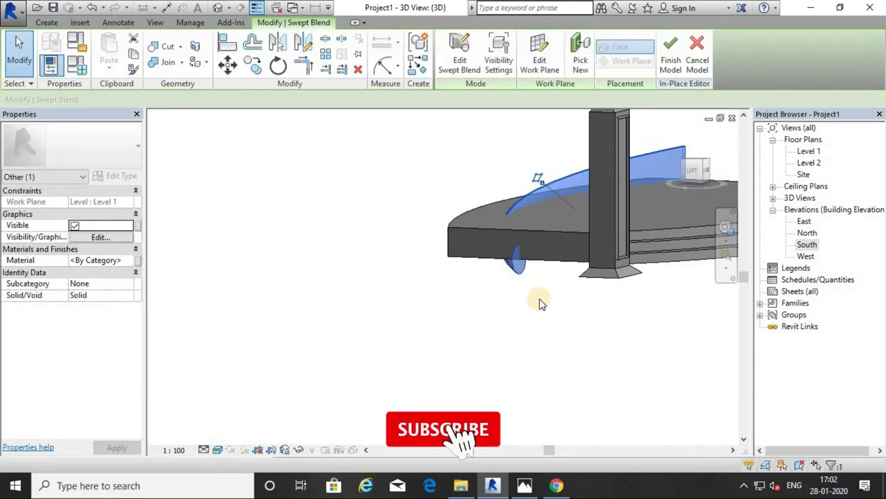
pyautogui.click(524, 286)
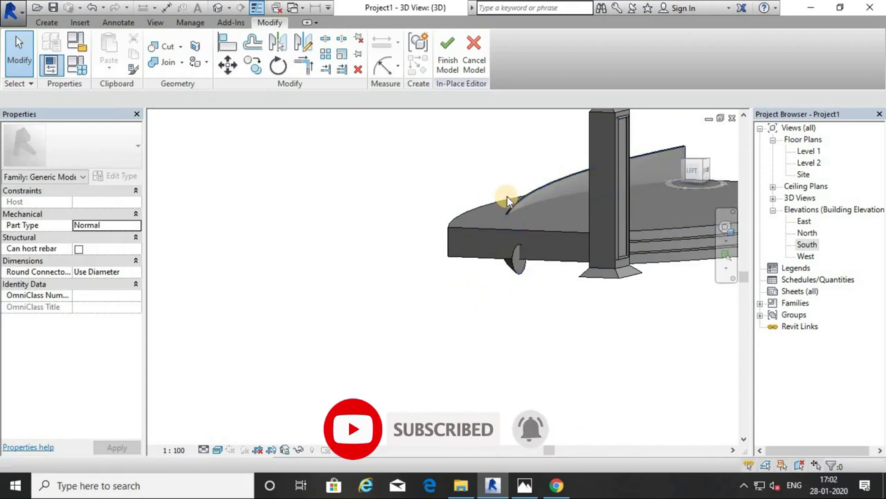
pyautogui.scroll(2, 512, 195)
pyautogui.scroll(3, 520, 215)
pyautogui.scroll(3, 531, 242)
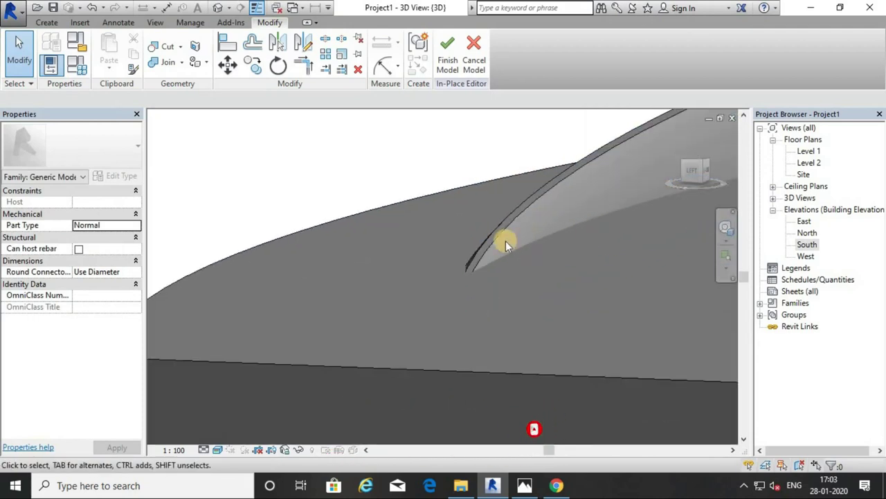
pyautogui.scroll(-3, 536, 257)
pyautogui.scroll(-3, 516, 284)
pyautogui.scroll(-2, 526, 307)
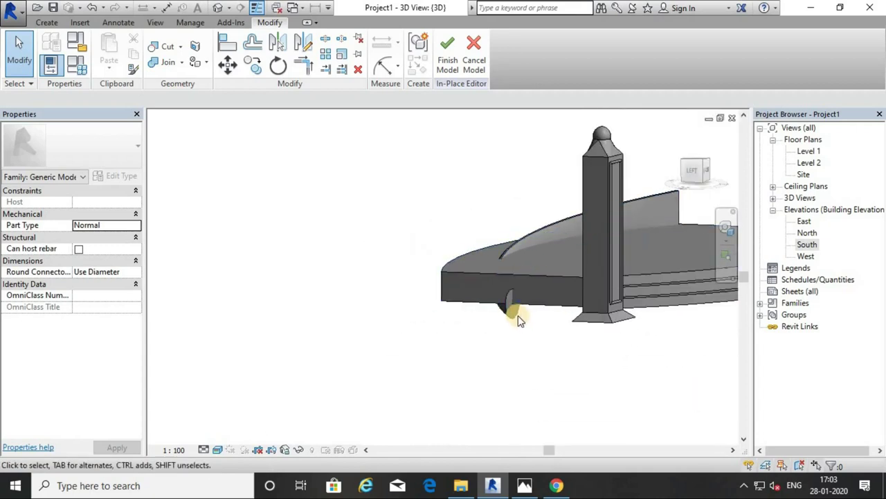
pyautogui.click(568, 317)
pyautogui.keyDown('shift'); pyautogui.moveTo(515, 337); pyautogui.dragTo(530, 328, button='middle'); pyautogui.keyUp('shift')
pyautogui.moveTo(567, 280)
pyautogui.keyDown('shift'); pyautogui.mouseDown(button='middle')
pyautogui.moveTo(540, 287)
pyautogui.moveTo(531, 312)
pyautogui.moveTo(614, 293)
pyautogui.moveTo(526, 279)
pyautogui.mouseUp(button='middle'); pyautogui.keyUp('shift')
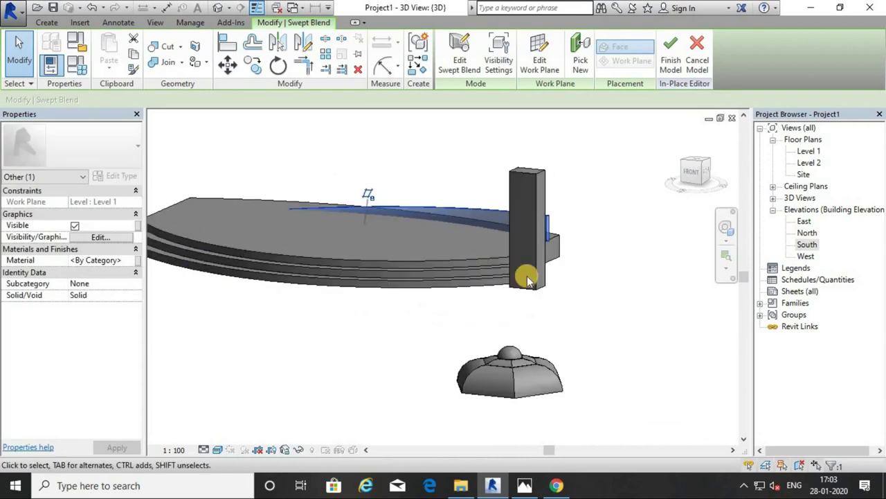
pyautogui.click(621, 285)
pyautogui.keyDown('shift'); pyautogui.moveTo(621, 285); pyautogui.dragTo(574, 251, button='middle'); pyautogui.keyUp('shift')
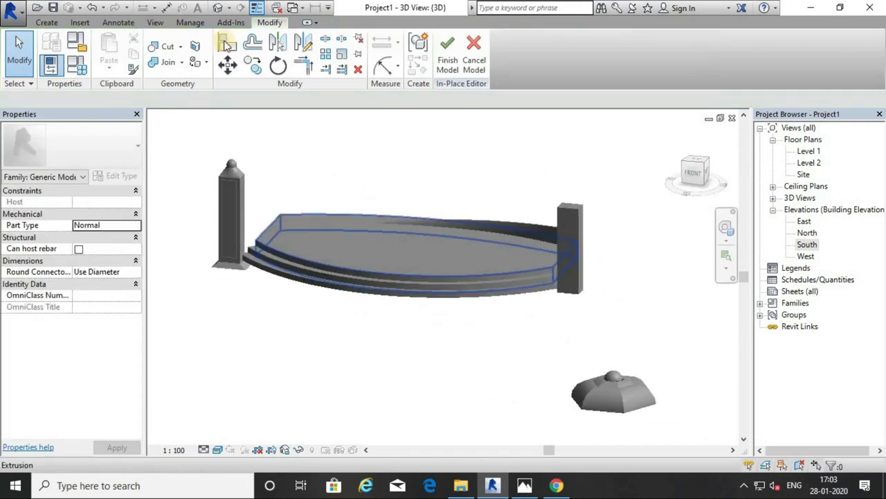
pyautogui.click(47, 22)
pyautogui.click(261, 80)
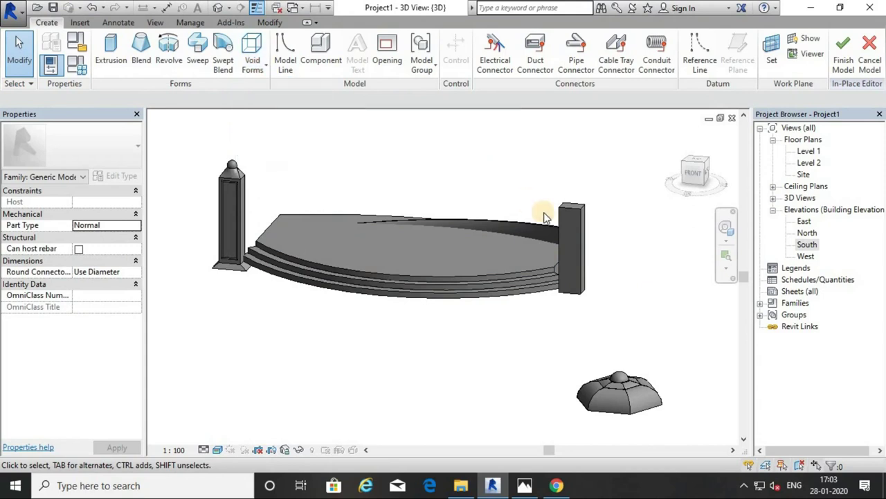
pyautogui.keyDown('shift'); pyautogui.moveTo(504, 201); pyautogui.dragTo(419, 248, button='middle'); pyautogui.keyUp('shift')
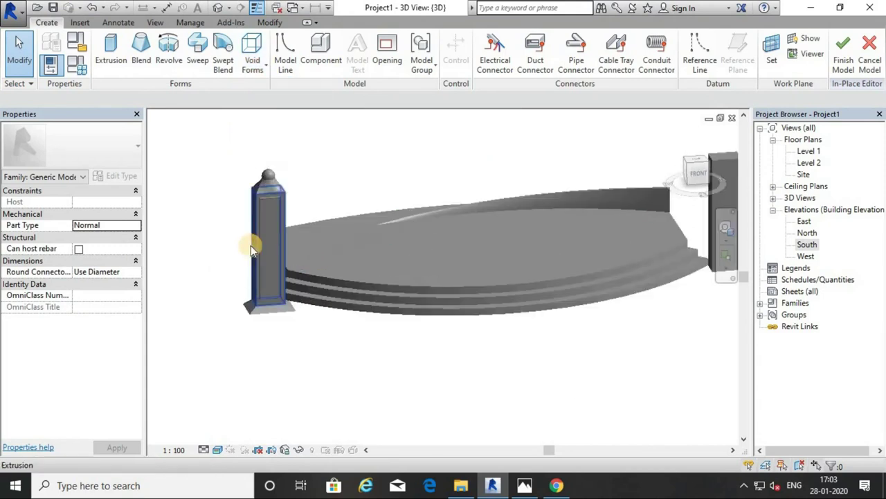
pyautogui.scroll(3, 254, 242)
pyautogui.scroll(2, 275, 209)
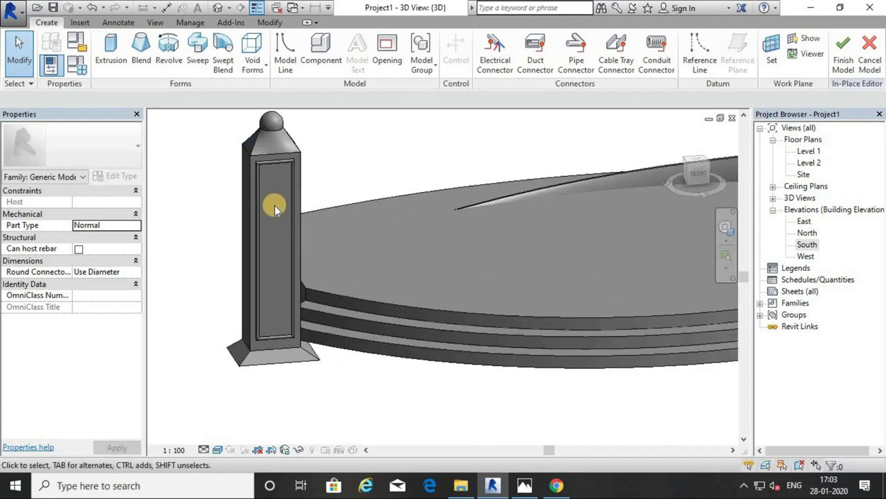
pyautogui.click(551, 488)
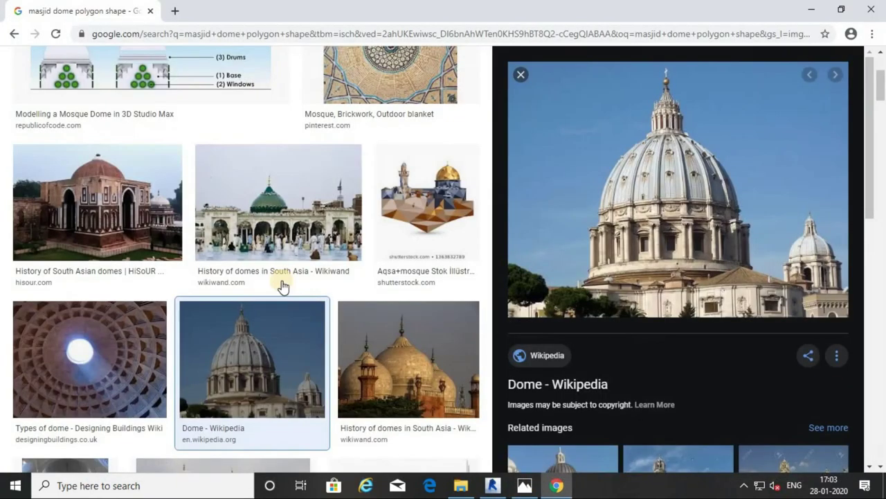
# Step: Search Google Images for 'column design'
pyautogui.scroll(3, 283, 283)
pyautogui.moveTo(247, 74); pyautogui.dragTo(83, 74)
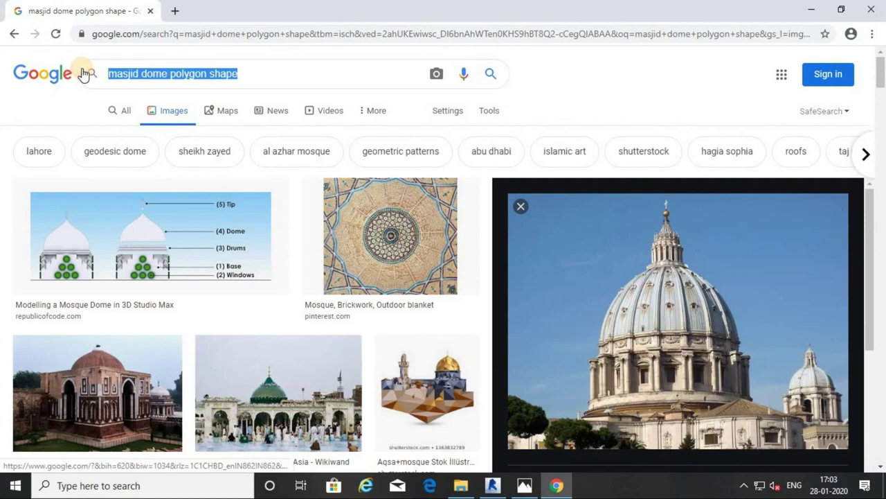
pyautogui.write('doi')
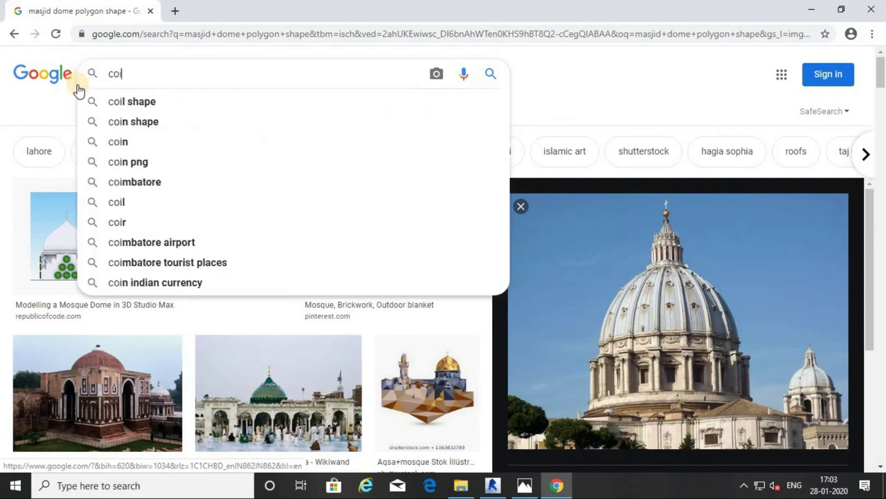
pyautogui.press('BackSpace')
pyautogui.write('l')
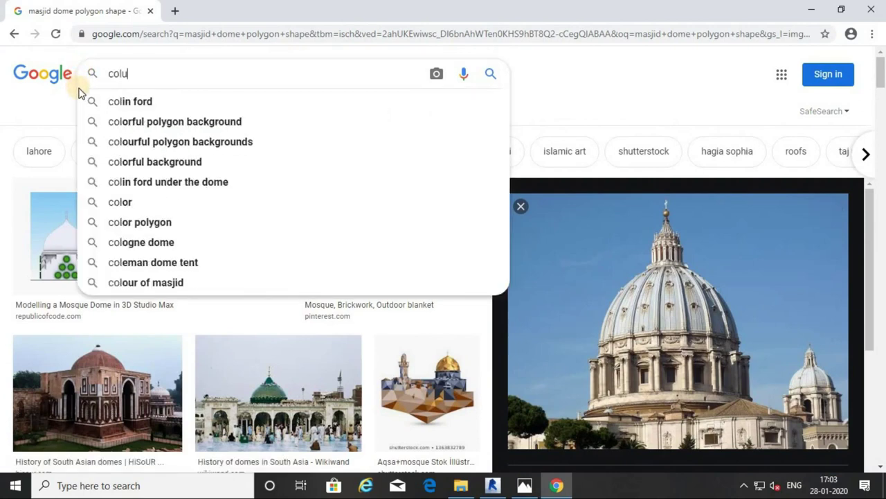
pyautogui.write('umn')
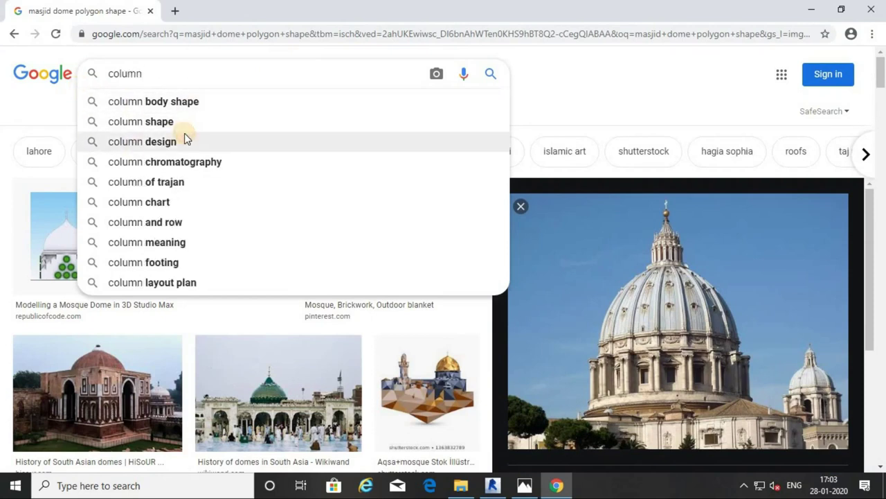
pyautogui.click(186, 139)
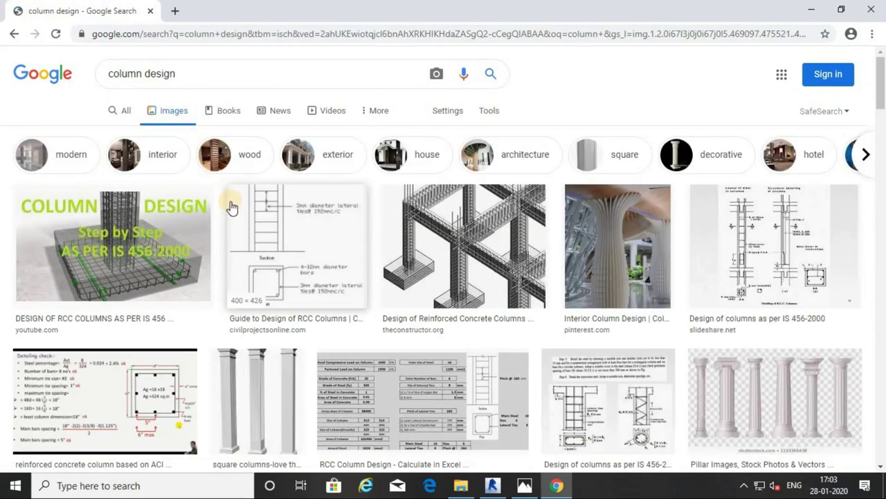
# Step: Preview the Roman square pillar and fluted column images, then minimize Chrome
pyautogui.scroll(-1, 232, 211)
pyautogui.scroll(-2, 291, 229)
pyautogui.scroll(-2, 416, 242)
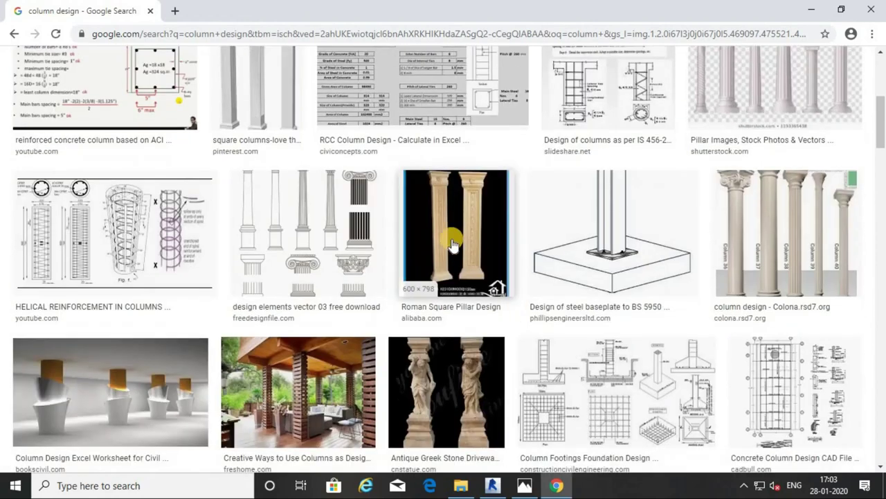
pyautogui.click(451, 243)
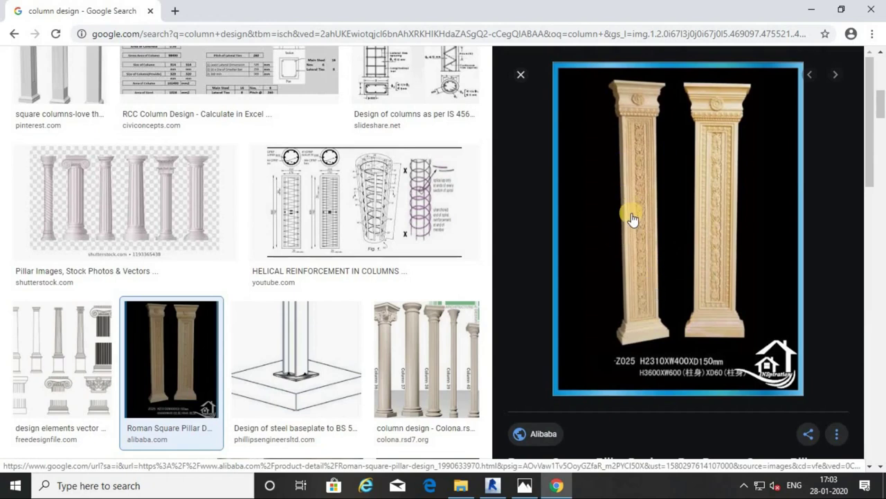
pyautogui.click(458, 342)
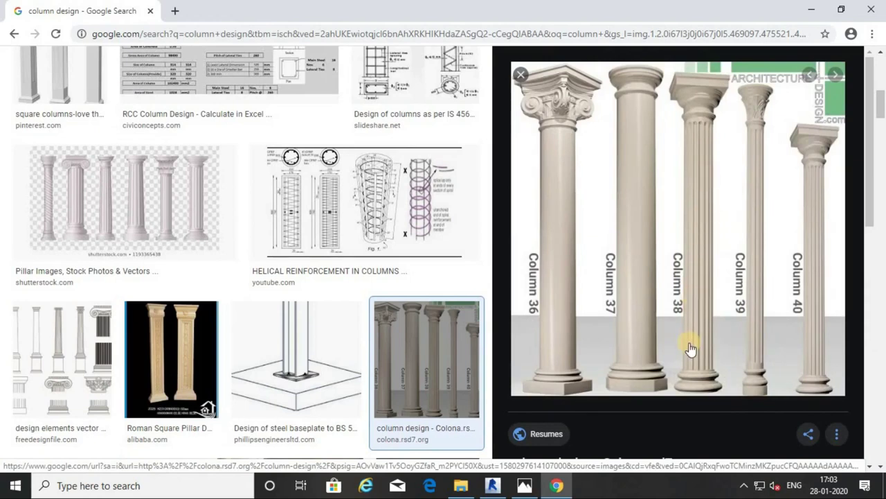
pyautogui.click(556, 485)
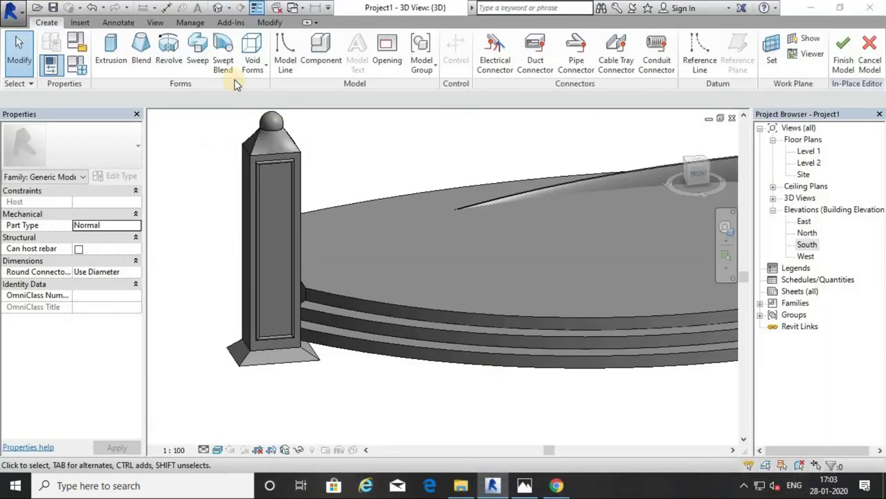
# Step: Start a void extrusion in the Level 1 floor plan
pyautogui.click(264, 72)
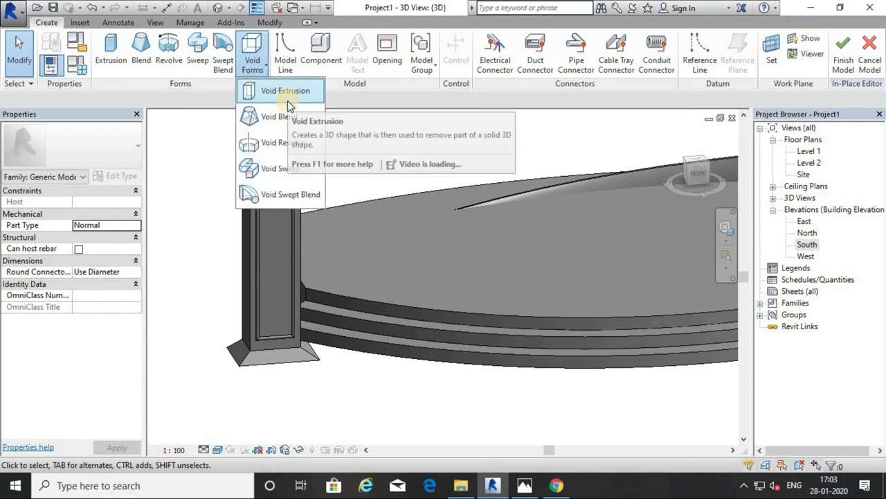
pyautogui.click(213, 256)
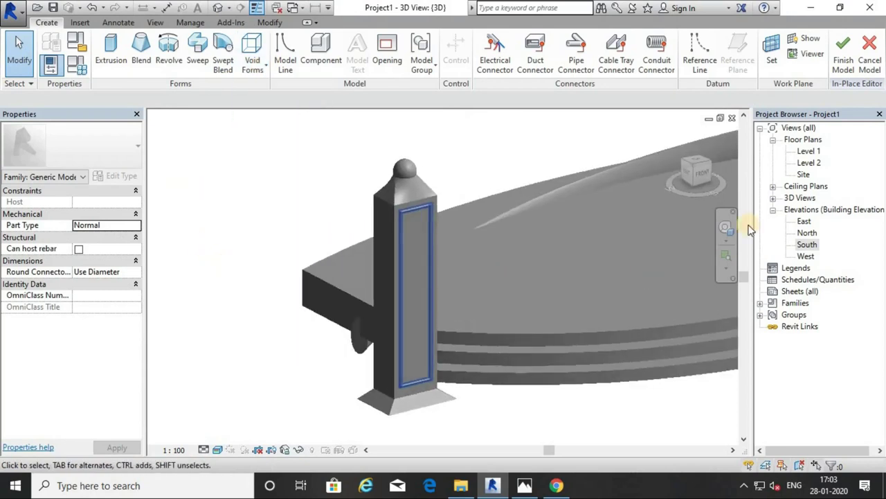
pyautogui.doubleClick(809, 151)
pyautogui.scroll(-2, 387, 247)
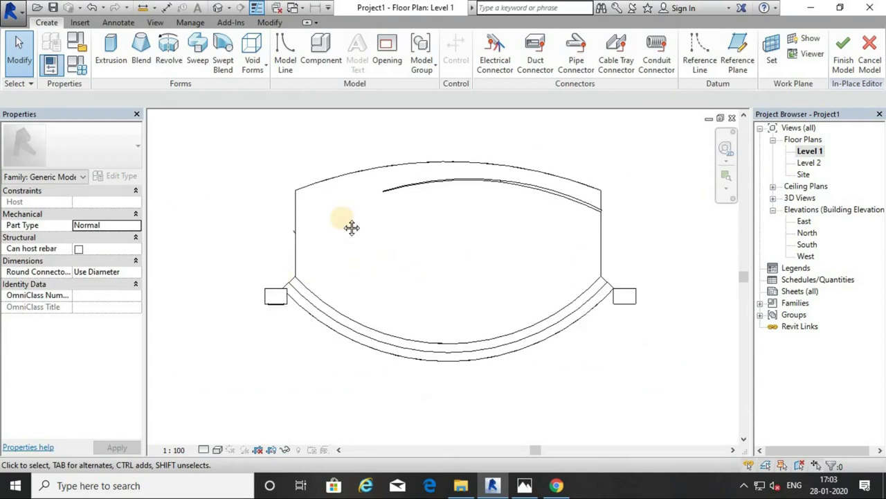
pyautogui.click(252, 55)
pyautogui.click(284, 90)
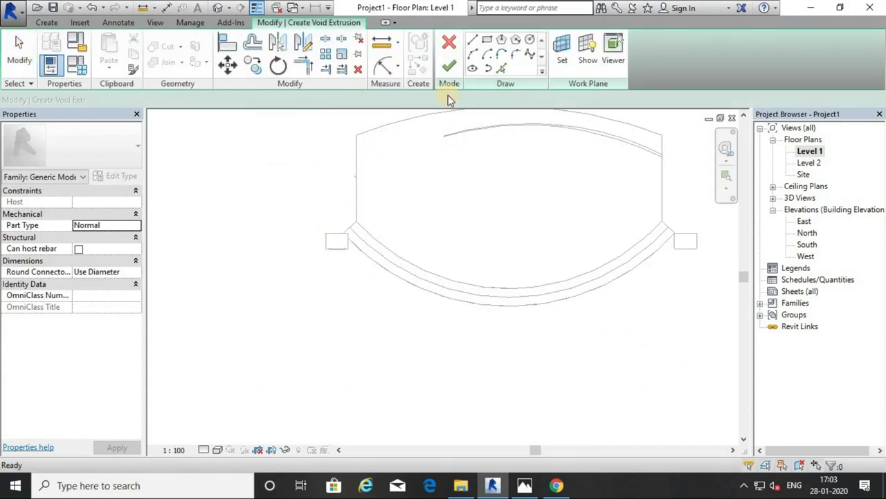
# Step: Sketch a 100 × 80 rectangle at the pillar corner and finish the void in 3D
pyautogui.click(486, 41)
pyautogui.scroll(2, 307, 297)
pyautogui.scroll(2, 293, 252)
pyautogui.scroll(2, 300, 228)
pyautogui.scroll(2, 299, 228)
pyautogui.click(298, 205)
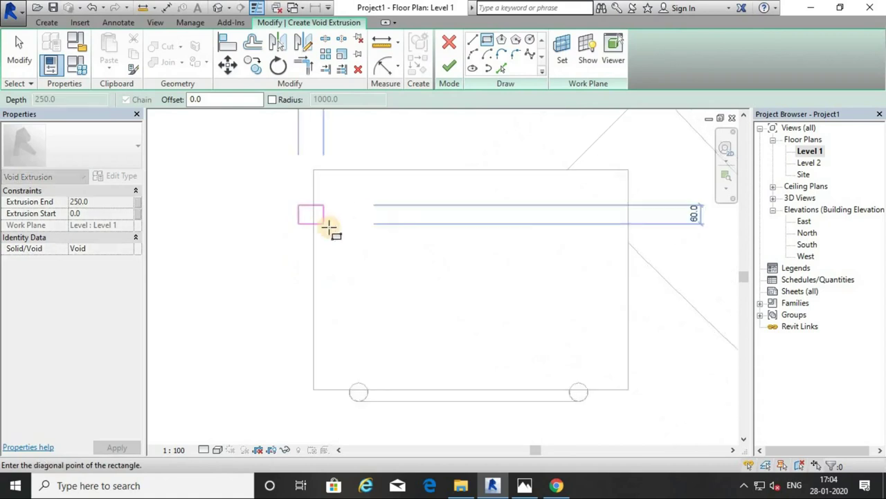
pyautogui.click(331, 230)
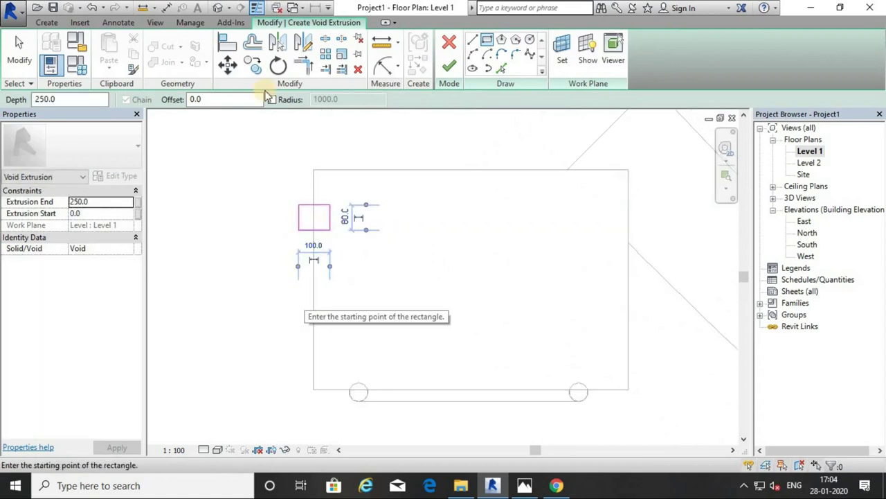
pyautogui.click(217, 8)
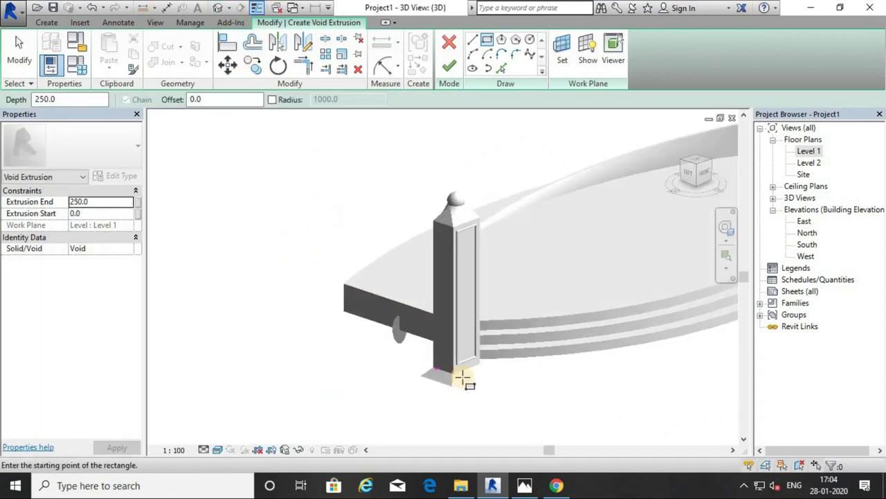
pyautogui.scroll(3, 462, 378)
pyautogui.scroll(2, 431, 169)
pyautogui.click(449, 66)
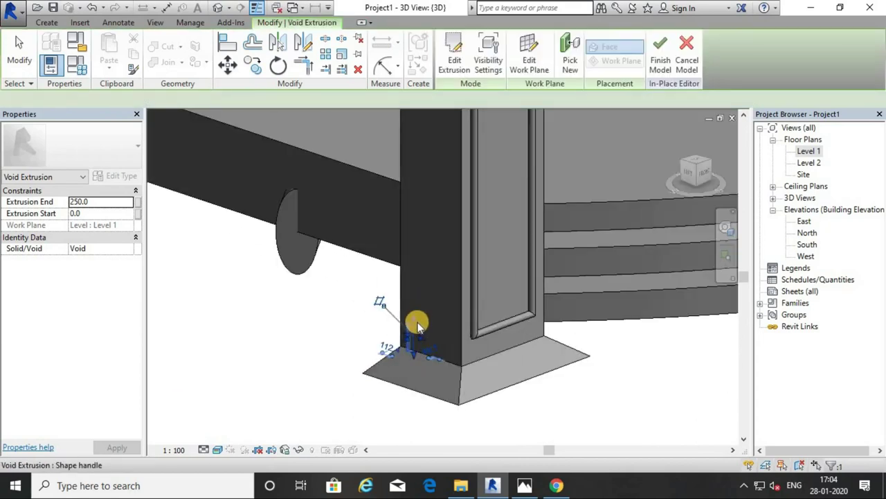
# Step: Stretch the void up the pillar to 3810.5 and raise its base to 54.1
pyautogui.moveTo(417, 325); pyautogui.dragTo(426, 191)
pyautogui.scroll(-3, 422, 340)
pyautogui.moveTo(417, 253); pyautogui.dragTo(430, 170)
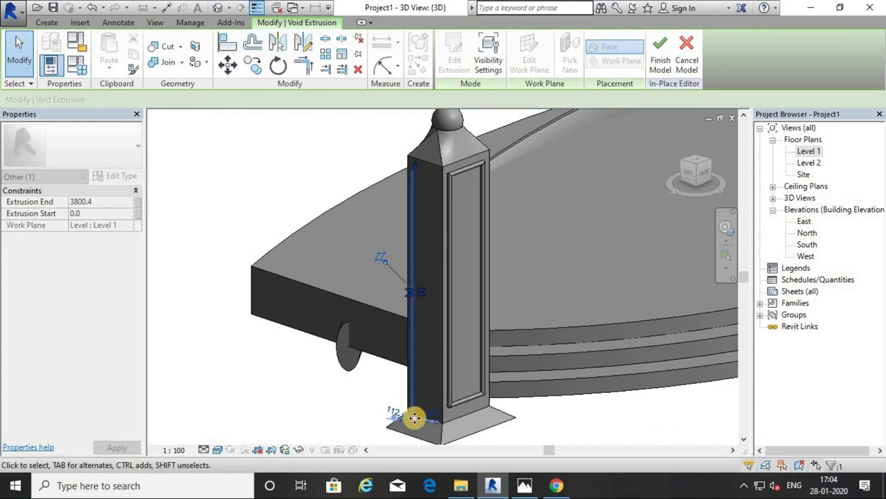
pyautogui.scroll(2, 416, 412)
pyautogui.scroll(2, 420, 426)
pyautogui.moveTo(420, 427); pyautogui.dragTo(395, 404)
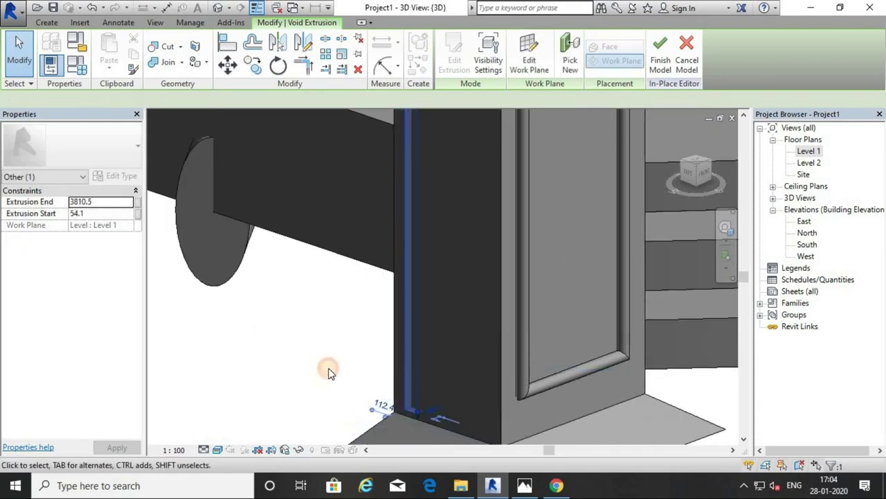
# Step: Inspect the groove at the pillar base, reselect the void, and open the West elevation
pyautogui.click(330, 367)
pyautogui.scroll(-3, 333, 362)
pyautogui.click(371, 374)
pyautogui.keyDown('shift'); pyautogui.moveTo(485, 390); pyautogui.dragTo(534, 386, button='middle'); pyautogui.keyUp('shift')
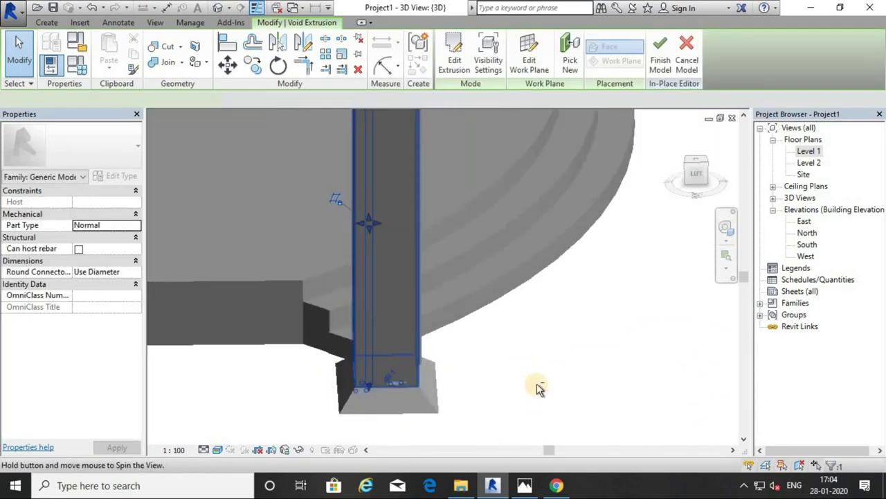
pyautogui.click(538, 389)
pyautogui.moveTo(516, 473); pyautogui.dragTo(509, 469, button='middle')
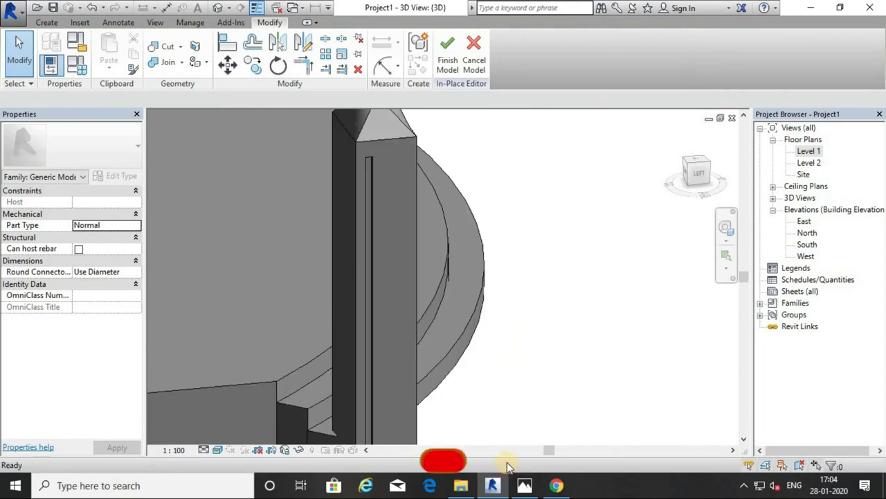
pyautogui.moveTo(521, 371)
pyautogui.keyDown('shift'); pyautogui.mouseDown(button='middle')
pyautogui.moveTo(431, 368)
pyautogui.moveTo(395, 349)
pyautogui.mouseUp(button='middle'); pyautogui.keyUp('shift')
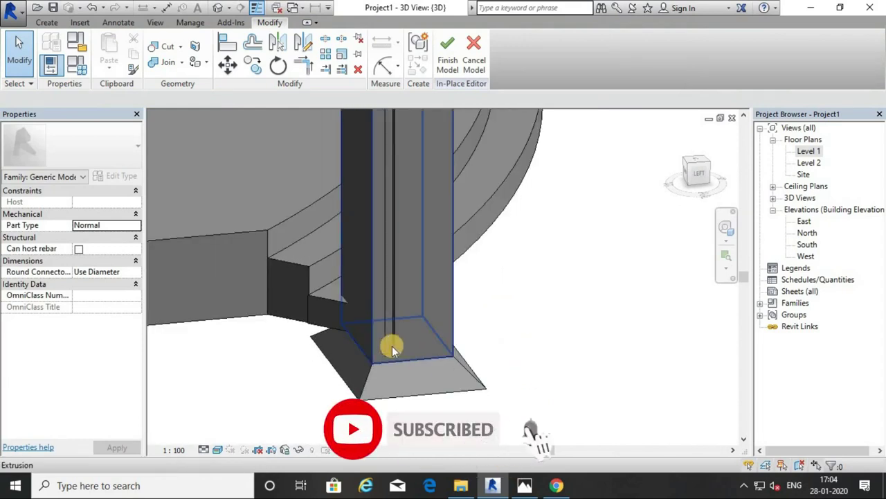
pyautogui.click(392, 349)
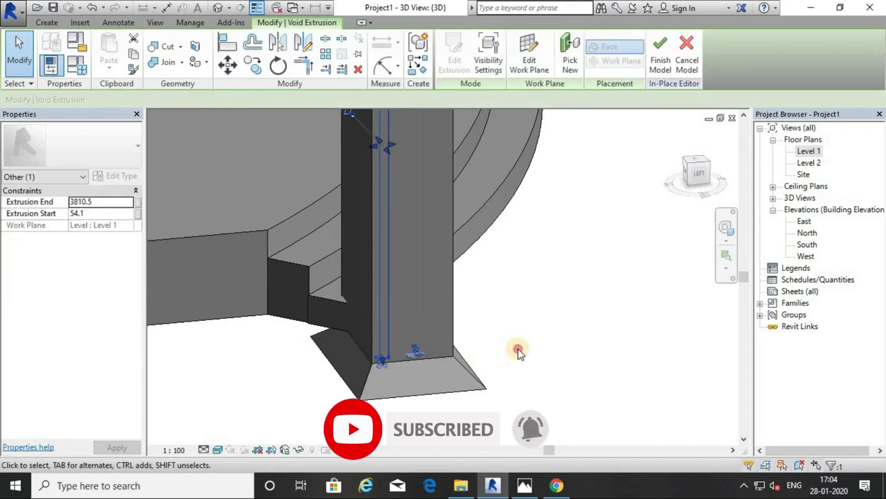
pyautogui.click(519, 352)
pyautogui.click(386, 347)
pyautogui.moveTo(475, 372)
pyautogui.keyDown('shift'); pyautogui.mouseDown(button='middle')
pyautogui.moveTo(466, 408)
pyautogui.moveTo(633, 320)
pyautogui.moveTo(696, 188)
pyautogui.mouseUp(button='middle'); pyautogui.keyUp('shift')
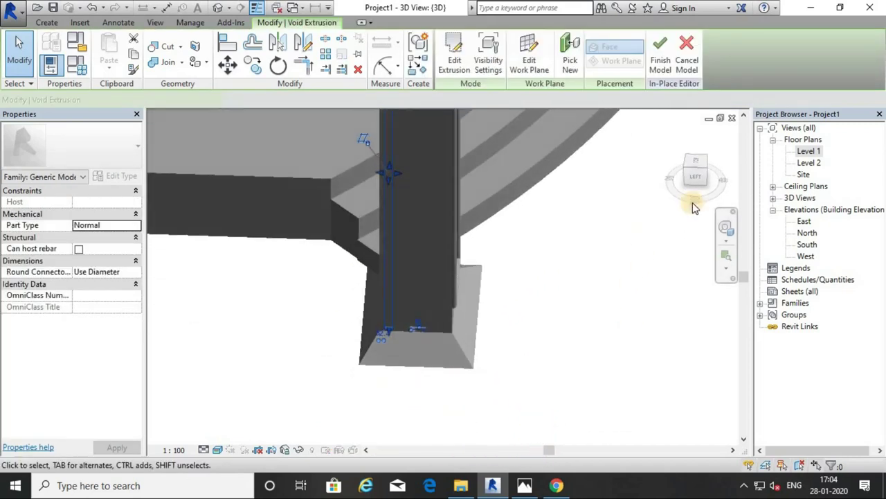
pyautogui.doubleClick(806, 258)
# Step: Copy the groove void once beside the original using CO
pyautogui.press('c')
pyautogui.press('o')
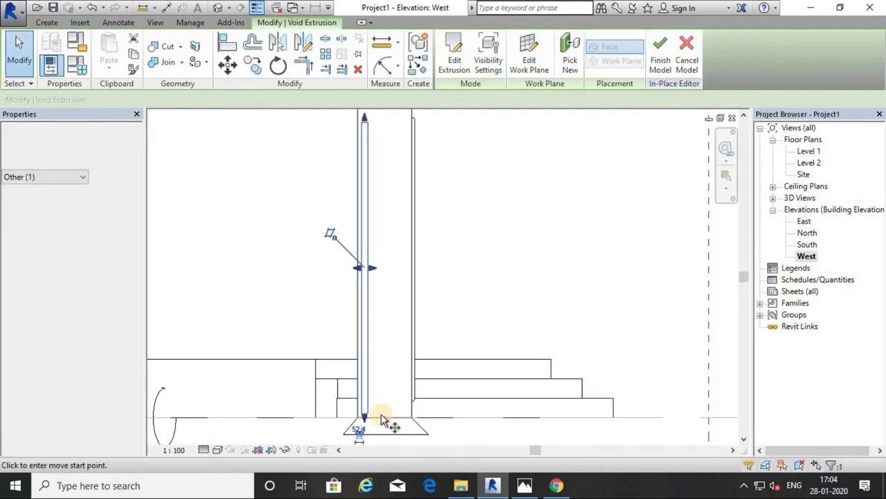
pyautogui.scroll(2, 346, 414)
pyautogui.scroll(2, 342, 410)
pyautogui.scroll(1, 340, 396)
pyautogui.click(373, 392)
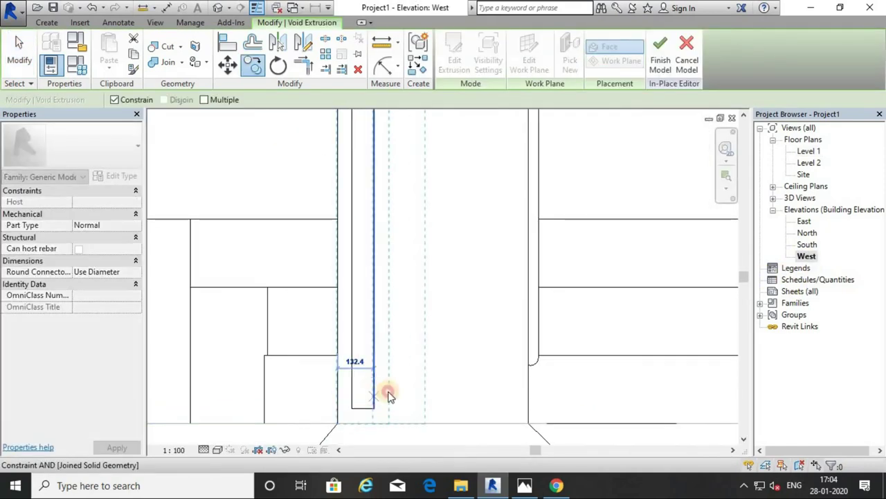
pyautogui.click(409, 388)
# Step: Place further evenly spaced groove copies across the pillar with Multiple, then inspect in 3D
pyautogui.click(254, 67)
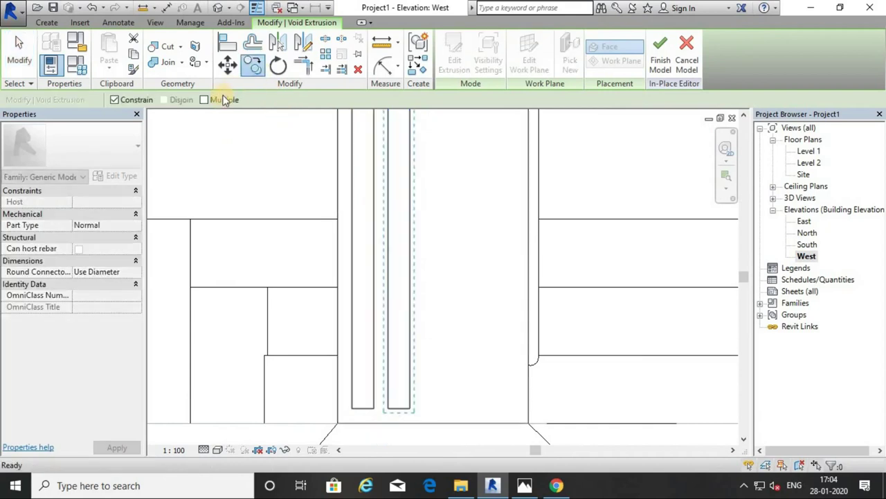
pyautogui.click(373, 359)
pyautogui.click(411, 360)
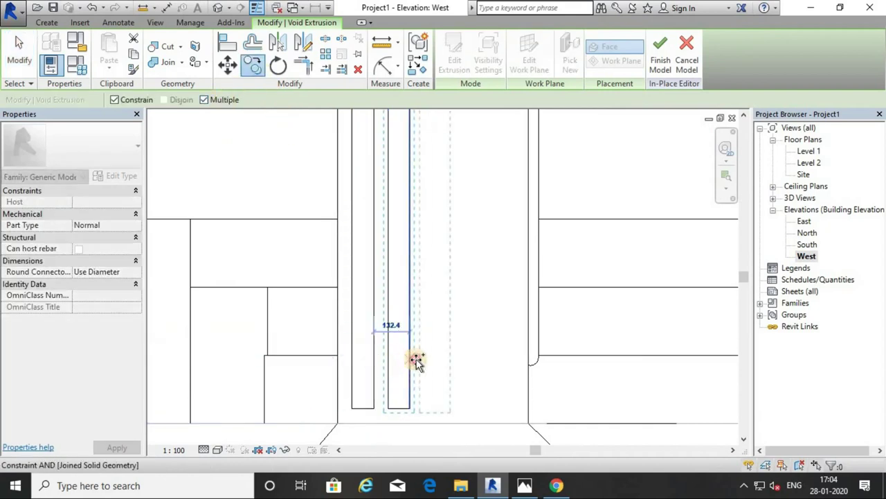
pyautogui.click(447, 360)
pyautogui.click(483, 361)
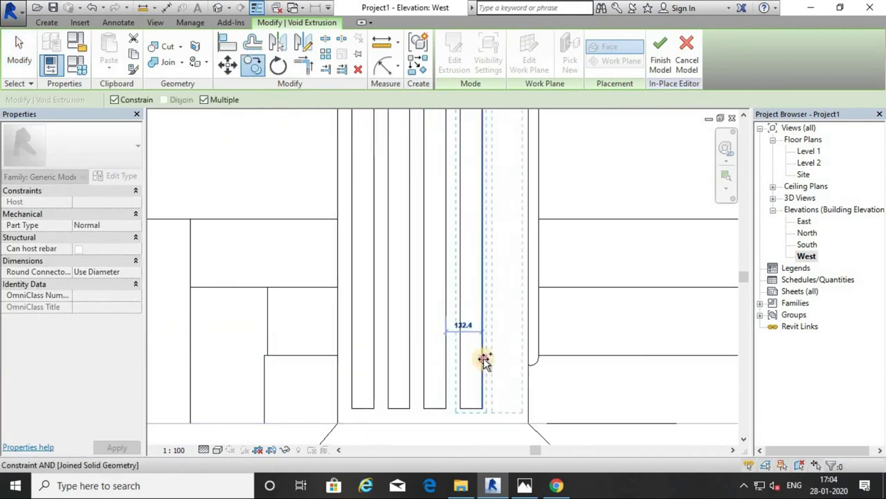
pyautogui.click(484, 361)
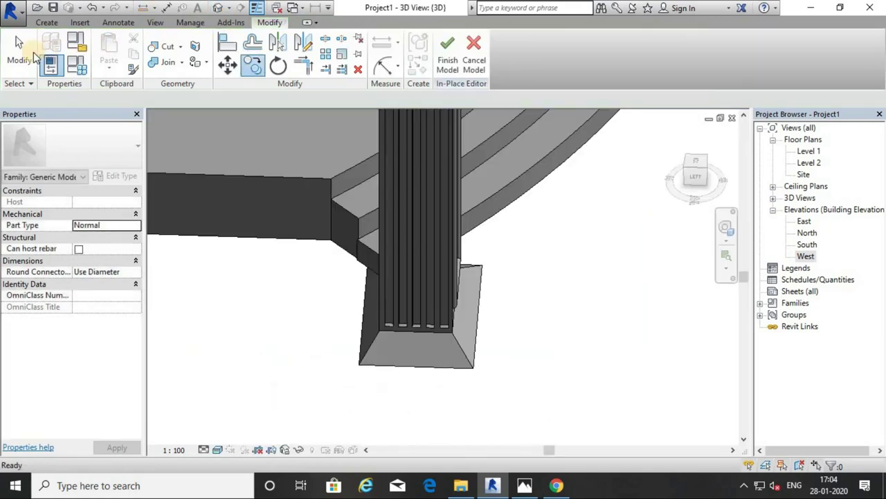
pyautogui.moveTo(558, 372)
pyautogui.keyDown('shift'); pyautogui.mouseDown(button='middle')
pyautogui.moveTo(541, 340)
pyautogui.moveTo(573, 441)
pyautogui.moveTo(561, 439)
pyautogui.moveTo(572, 409)
pyautogui.moveTo(586, 409)
pyautogui.moveTo(542, 421)
pyautogui.moveTo(552, 408)
pyautogui.moveTo(524, 323)
pyautogui.moveTo(558, 381)
pyautogui.mouseUp(button='middle'); pyautogui.keyUp('shift')
pyautogui.scroll(-1, 558, 381)
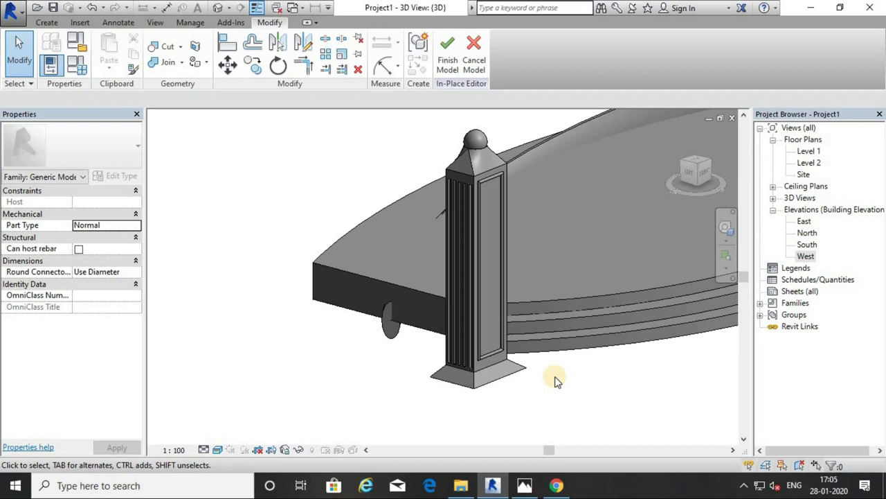
pyautogui.moveTo(523, 254)
pyautogui.keyDown('shift'); pyautogui.mouseDown(button='middle')
pyautogui.moveTo(422, 311)
pyautogui.moveTo(481, 259)
pyautogui.moveTo(469, 257)
pyautogui.moveTo(501, 262)
pyautogui.moveTo(475, 198)
pyautogui.moveTo(504, 210)
pyautogui.mouseUp(button='middle'); pyautogui.keyUp('shift')
# Step: Select the curved swept-blend rail and open the South elevation
pyautogui.click(507, 271)
pyautogui.click(476, 235)
pyautogui.moveTo(476, 235)
pyautogui.keyDown('shift'); pyautogui.mouseDown(button='middle')
pyautogui.moveTo(430, 249)
pyautogui.moveTo(468, 219)
pyautogui.moveTo(543, 259)
pyautogui.mouseUp(button='middle'); pyautogui.keyUp('shift')
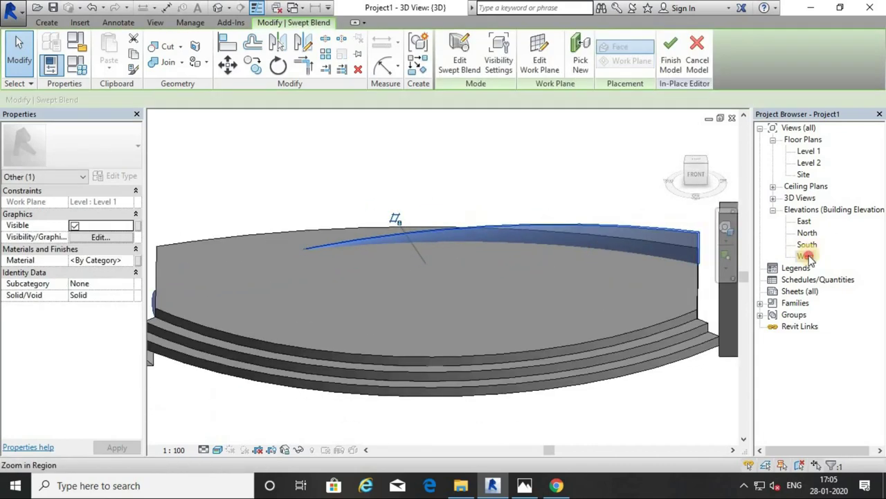
pyautogui.doubleClick(806, 255)
pyautogui.doubleClick(807, 245)
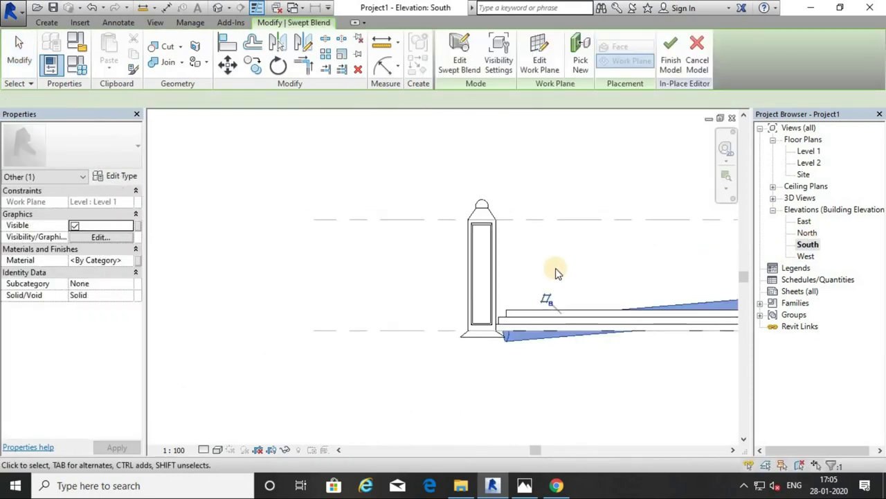
pyautogui.moveTo(556, 271); pyautogui.dragTo(403, 264, button='middle')
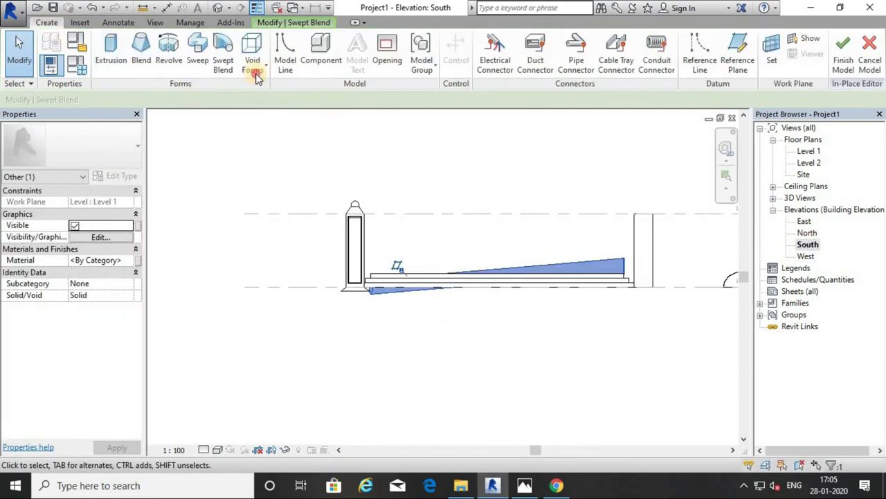
# Step: Start a new void extrusion on Reference Plane : x
pyautogui.click(258, 78)
pyautogui.click(277, 116)
pyautogui.click(451, 242)
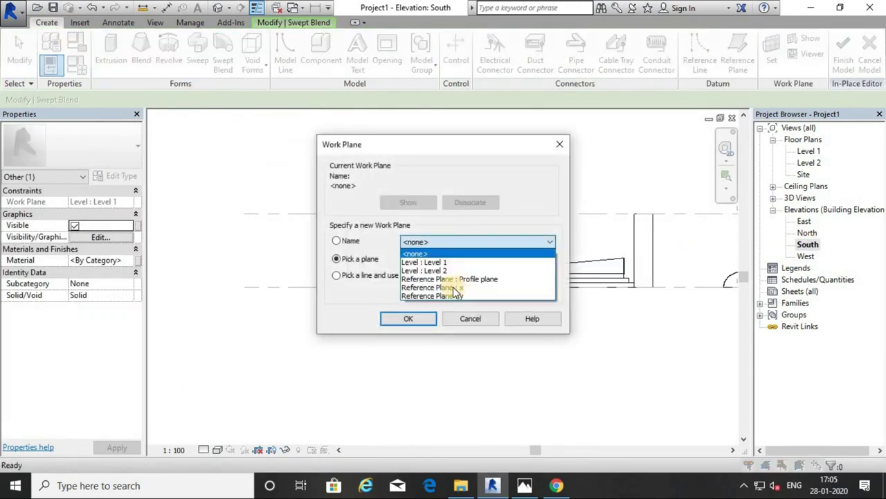
pyautogui.click(454, 287)
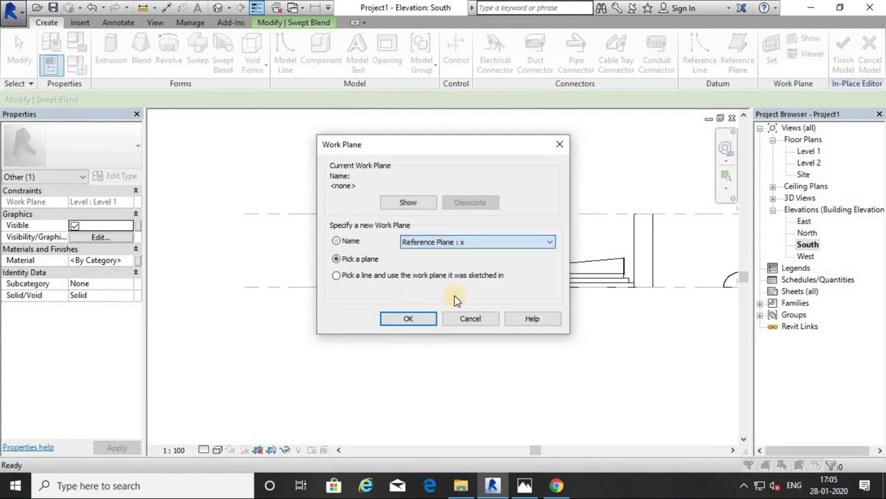
pyautogui.click(420, 318)
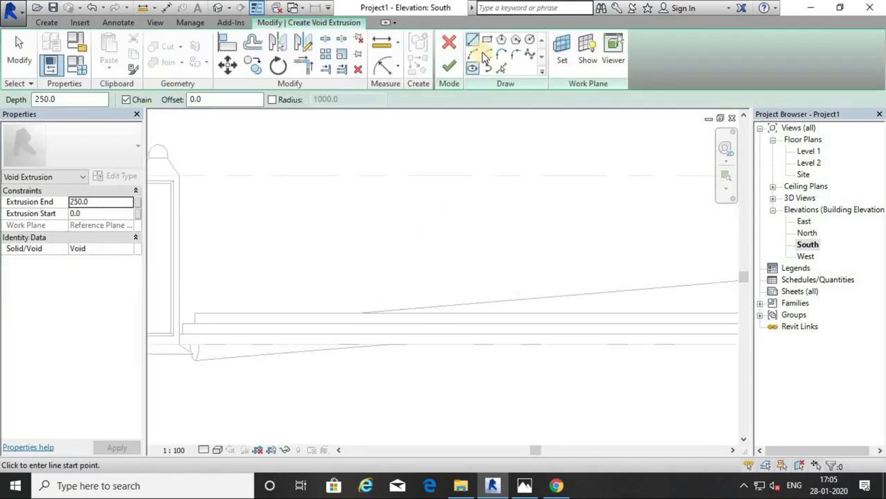
# Step: Sketch a rectangular void outline across the rail with RC and select its four lines
pyautogui.press('r')
pyautogui.press('c')
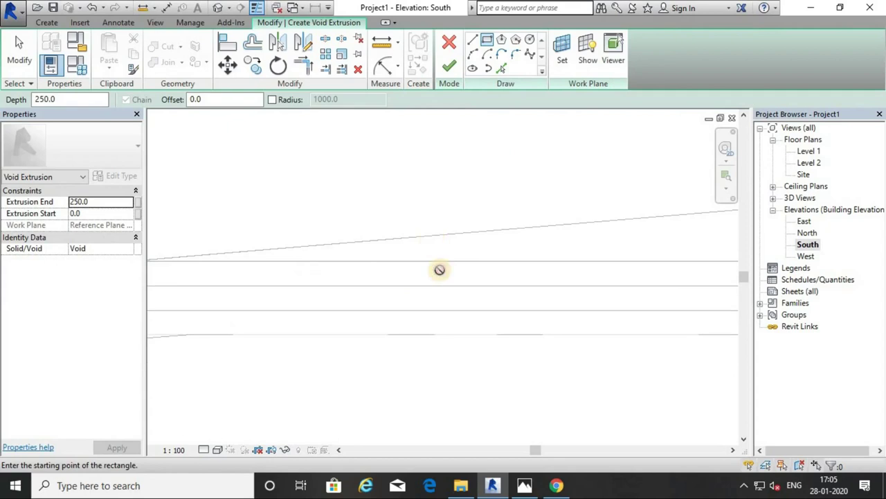
pyautogui.click(429, 234)
pyautogui.click(447, 285)
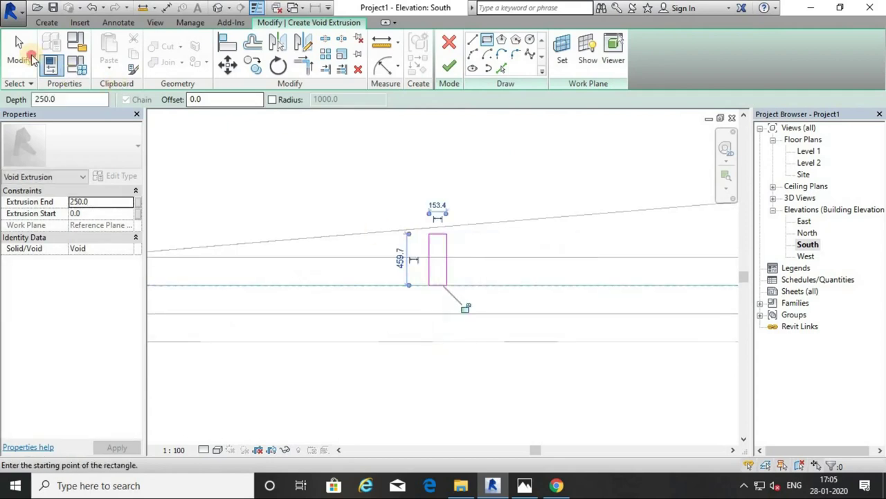
pyautogui.click(31, 57)
pyautogui.moveTo(410, 194); pyautogui.dragTo(486, 333)
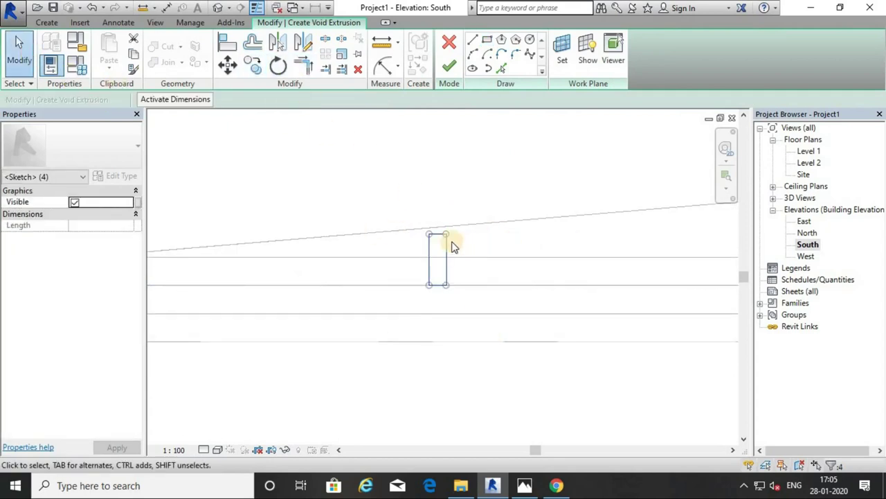
# Step: Copy the void rectangle repeatedly to make a row of outlines along the rail
pyautogui.click(253, 65)
pyautogui.click(447, 234)
pyautogui.click(507, 234)
pyautogui.click(579, 253)
pyautogui.moveTo(580, 254)
pyautogui.mouseDown(button='middle')
pyautogui.moveTo(524, 245)
pyautogui.moveTo(438, 254)
pyautogui.mouseUp(button='middle')
pyautogui.click(521, 242)
pyautogui.click(447, 251)
pyautogui.scroll(3, 417, 275)
pyautogui.click(432, 261)
pyautogui.moveTo(381, 282); pyautogui.dragTo(421, 263, button='middle')
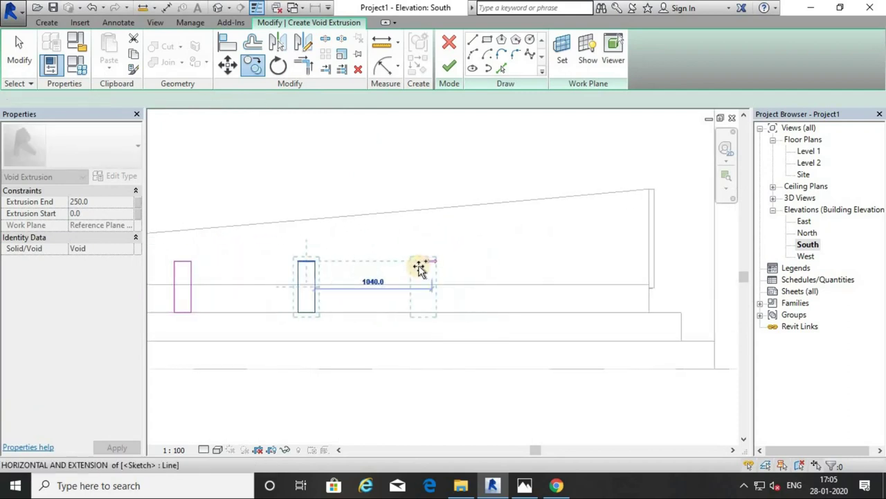
pyautogui.click(518, 266)
pyautogui.click(618, 270)
pyautogui.click(21, 52)
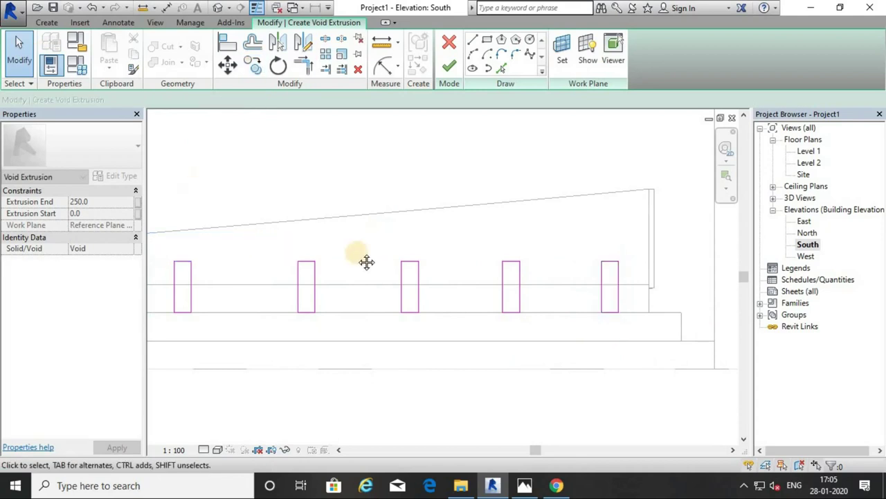
# Step: Drag the rectangles' top lines to step their heights toward the rail's slope, then view in 3D
pyautogui.scroll(-2, 365, 261)
pyautogui.scroll(-2, 283, 249)
pyautogui.moveTo(334, 248); pyautogui.dragTo(655, 285)
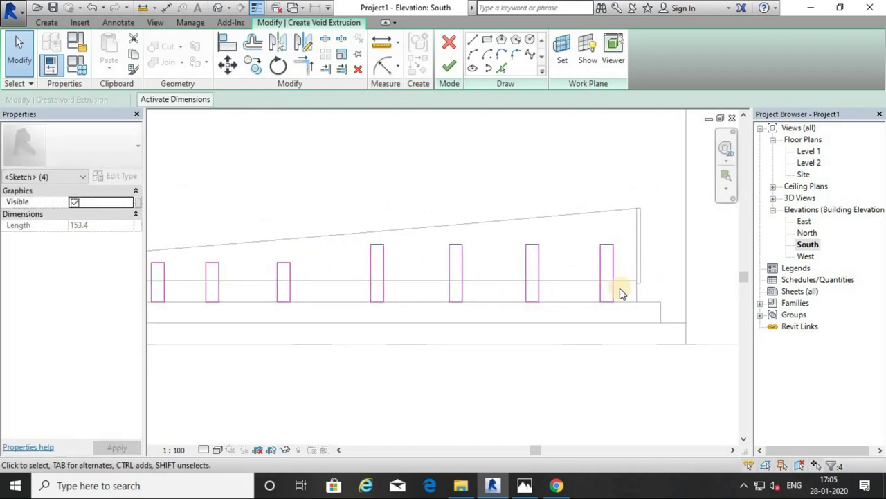
pyautogui.moveTo(496, 259); pyautogui.dragTo(577, 231)
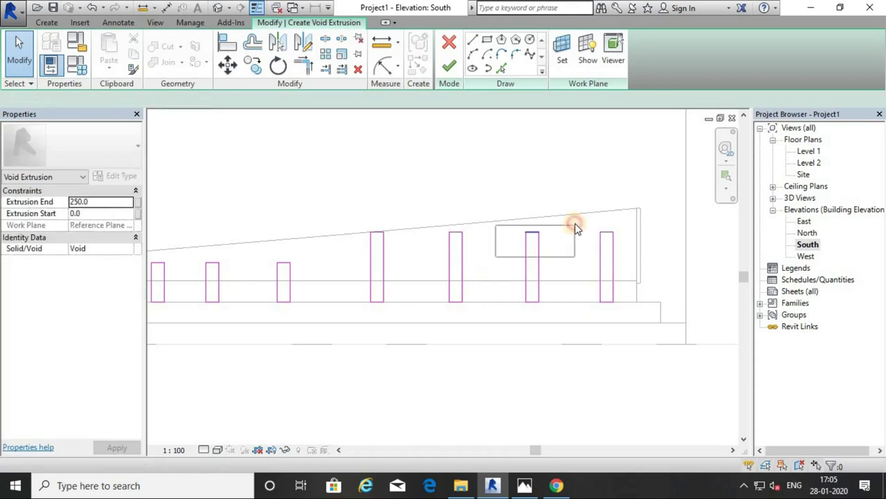
pyautogui.moveTo(651, 208); pyautogui.dragTo(616, 234)
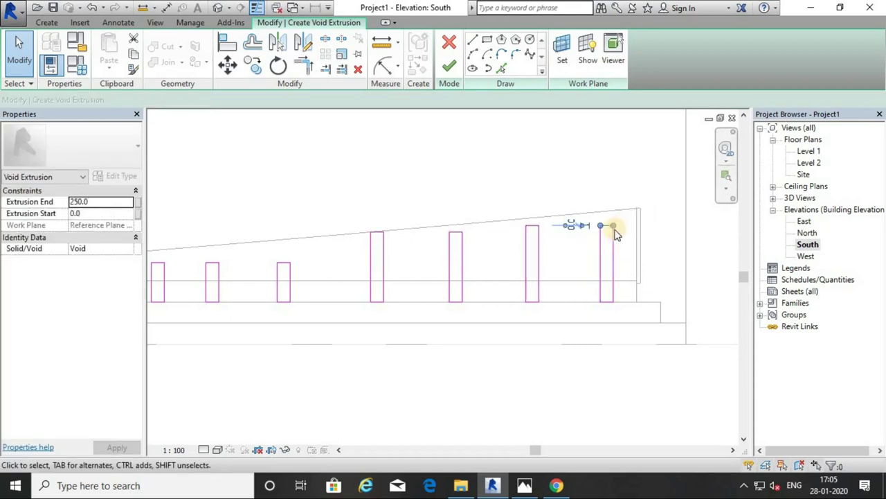
pyautogui.click(450, 254)
pyautogui.click(413, 234)
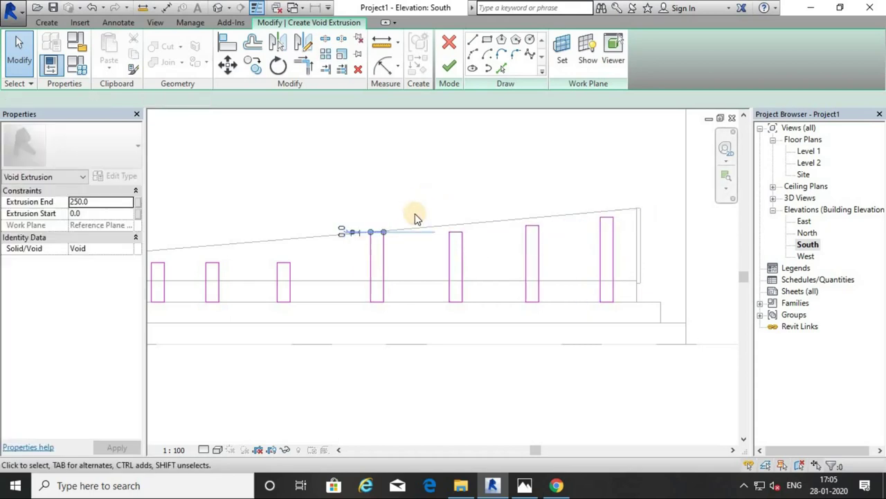
pyautogui.click(412, 266)
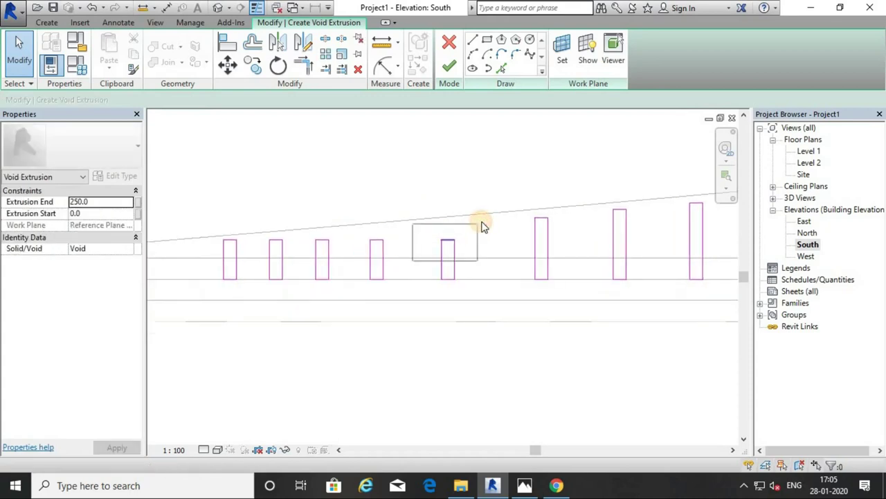
pyautogui.moveTo(415, 261); pyautogui.dragTo(483, 229)
pyautogui.scroll(2, 355, 261)
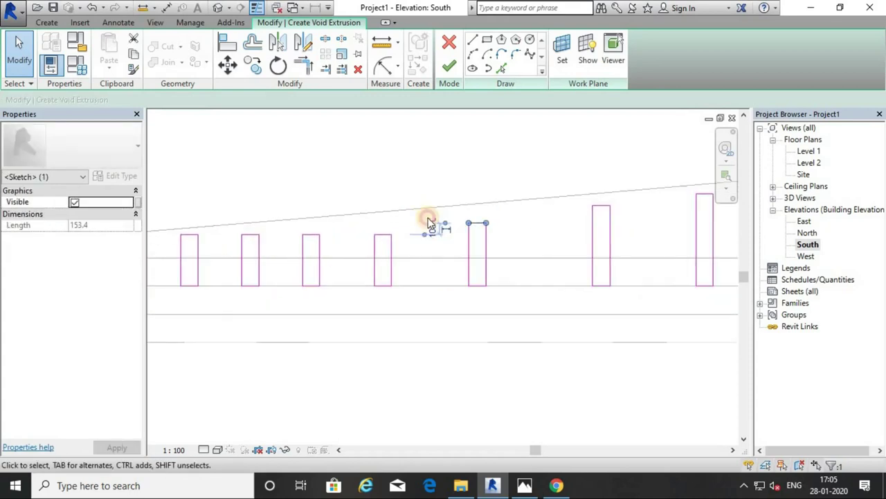
pyautogui.moveTo(383, 228); pyautogui.dragTo(312, 236)
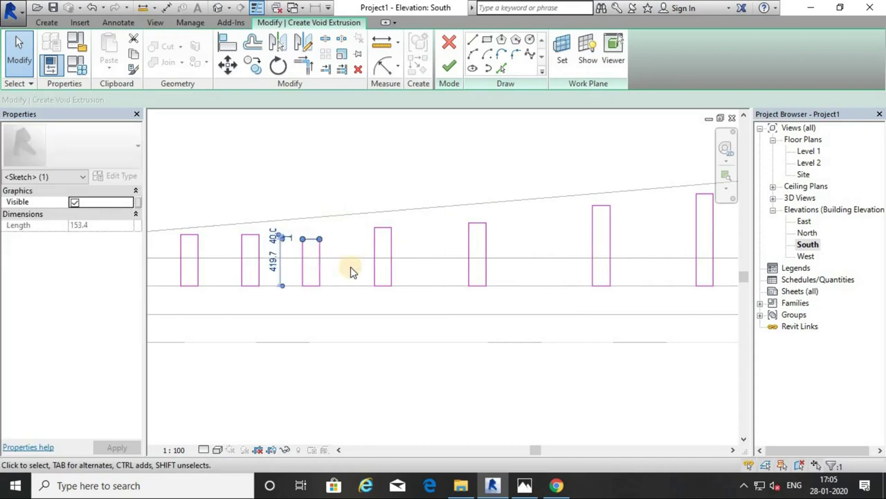
pyautogui.scroll(-2, 568, 238)
pyautogui.moveTo(461, 231)
pyautogui.mouseDown()
pyautogui.moveTo(437, 217)
pyautogui.moveTo(410, 221)
pyautogui.mouseUp()
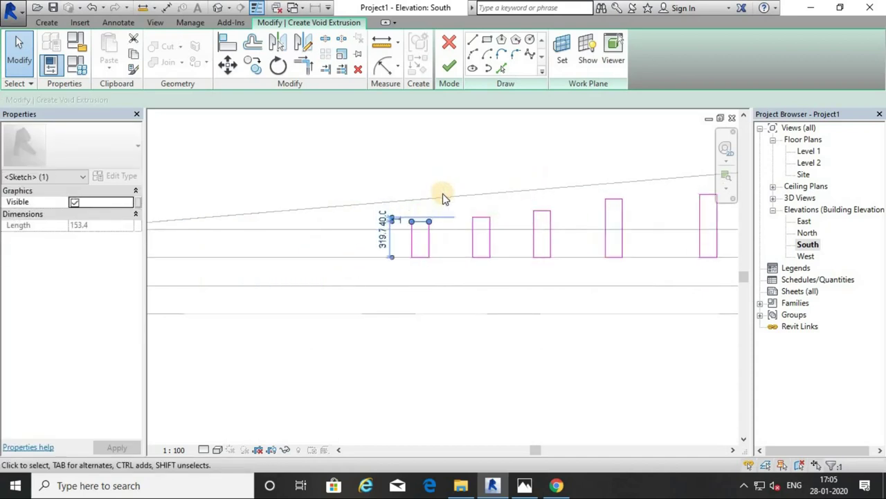
pyautogui.click(217, 8)
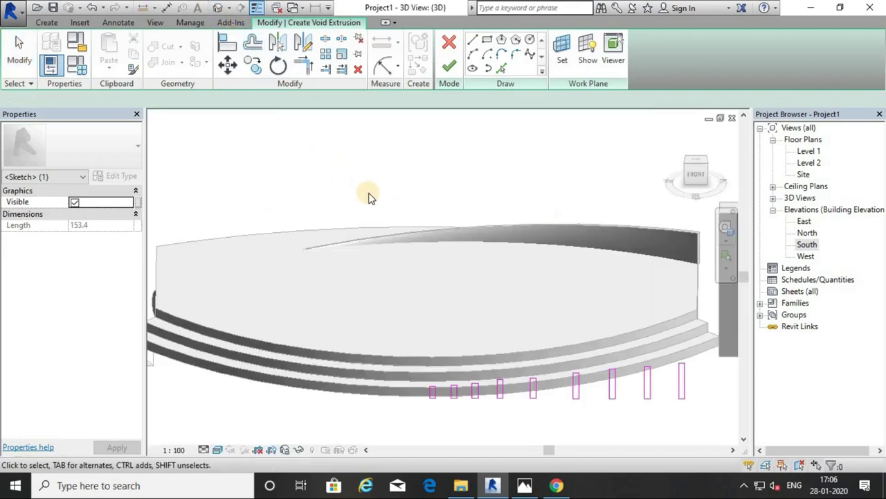
# Step: Finish the void extrusion and stretch its end to 10235.5 across the whole rail
pyautogui.click(449, 66)
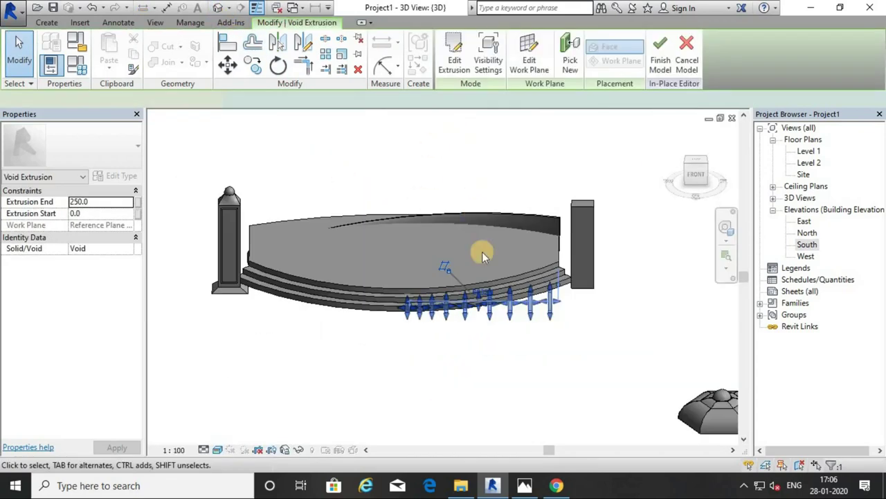
pyautogui.moveTo(484, 274)
pyautogui.keyDown('shift'); pyautogui.mouseDown(button='middle')
pyautogui.moveTo(459, 299)
pyautogui.moveTo(339, 257)
pyautogui.mouseUp(button='middle'); pyautogui.keyUp('shift')
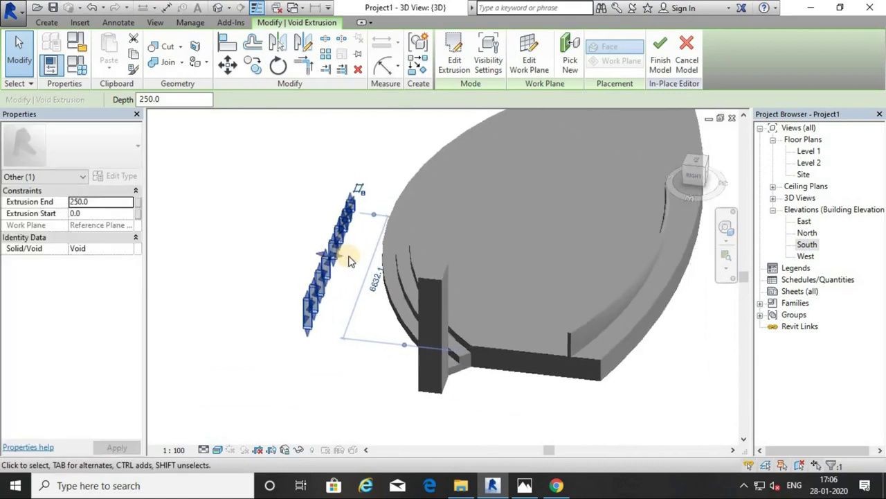
pyautogui.moveTo(339, 256); pyautogui.dragTo(705, 334)
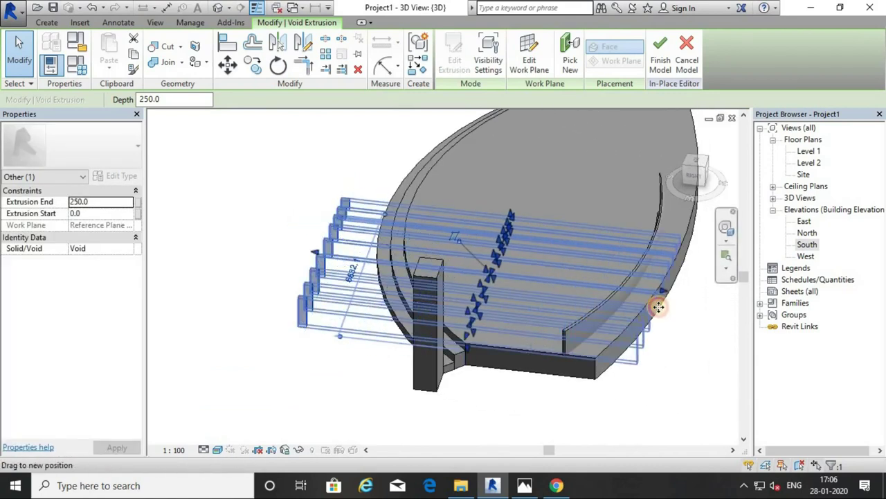
pyautogui.click(705, 334)
pyautogui.moveTo(705, 335)
pyautogui.keyDown('shift'); pyautogui.mouseDown(button='middle')
pyautogui.moveTo(651, 346)
pyautogui.moveTo(525, 257)
pyautogui.moveTo(473, 202)
pyautogui.moveTo(693, 233)
pyautogui.moveTo(734, 256)
pyautogui.moveTo(448, 247)
pyautogui.moveTo(360, 257)
pyautogui.moveTo(346, 306)
pyautogui.moveTo(545, 224)
pyautogui.mouseUp(button='middle'); pyautogui.keyUp('shift')
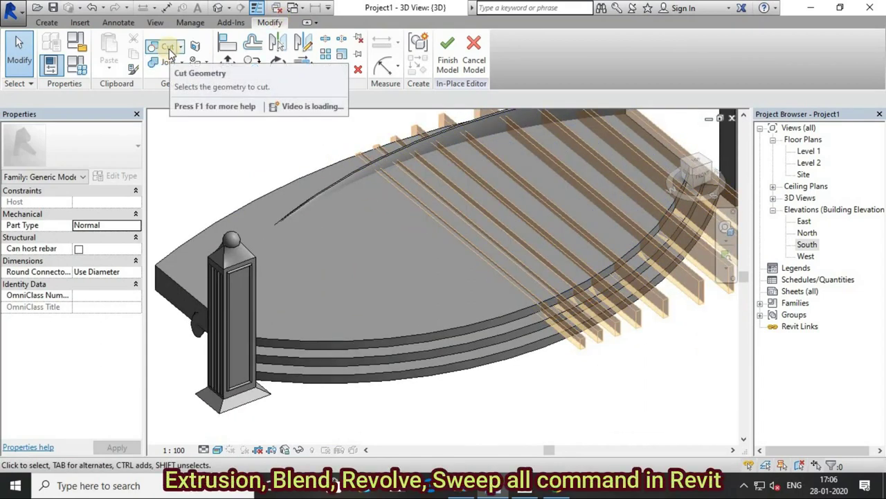
pyautogui.keyDown('shift'); pyautogui.moveTo(277, 187); pyautogui.dragTo(347, 212, button='middle'); pyautogui.keyUp('shift')
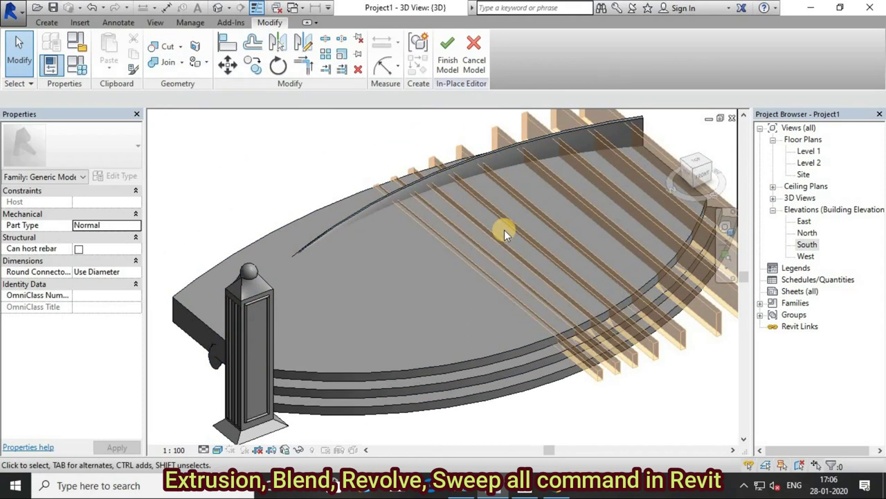
# Step: Cut the curved swept-blend rail with the void extrusion and inspect the resulting openings
pyautogui.click(167, 55)
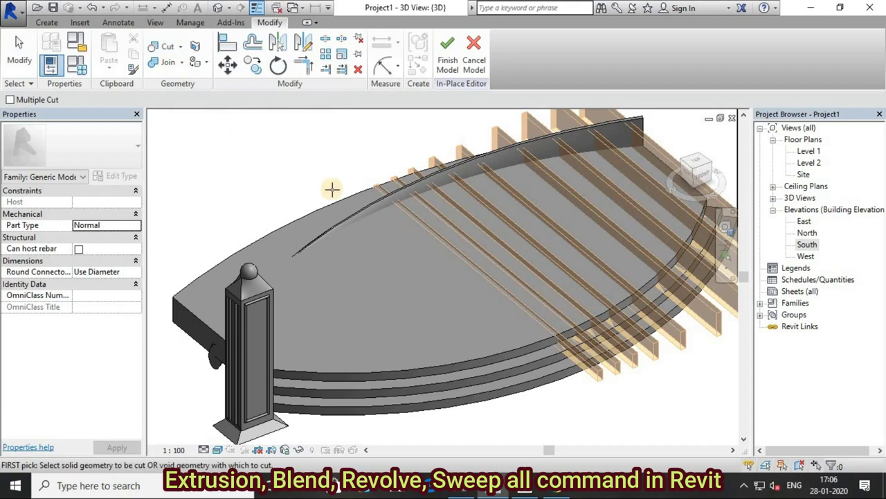
pyautogui.click(364, 216)
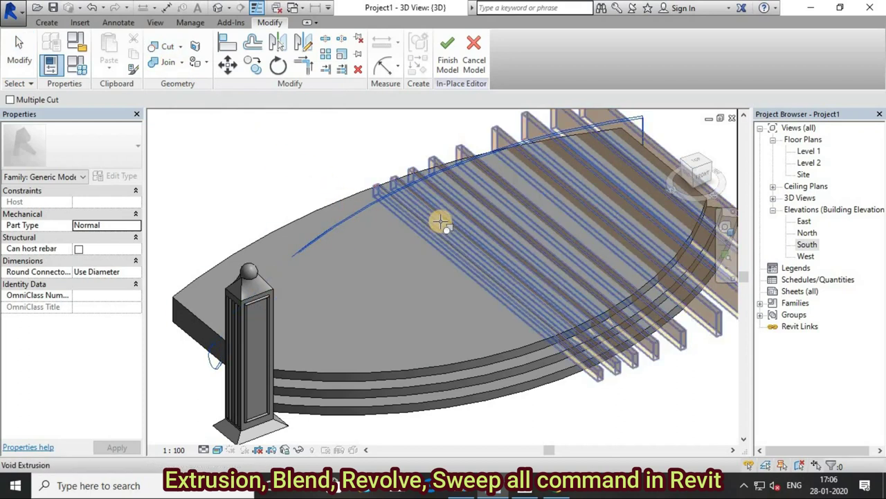
pyautogui.click(467, 264)
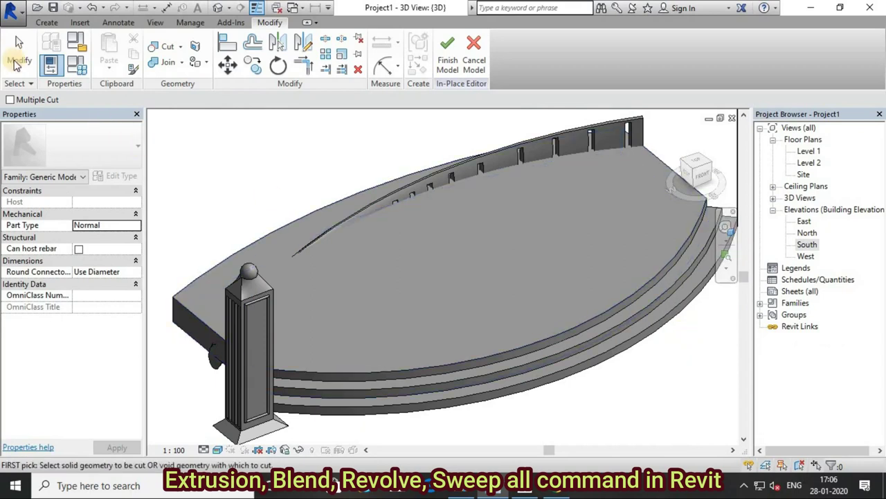
pyautogui.click(15, 62)
pyautogui.moveTo(538, 307)
pyautogui.keyDown('shift'); pyautogui.mouseDown(button='middle')
pyautogui.moveTo(646, 293)
pyautogui.moveTo(547, 283)
pyautogui.moveTo(644, 340)
pyautogui.moveTo(639, 318)
pyautogui.moveTo(644, 346)
pyautogui.moveTo(635, 336)
pyautogui.mouseUp(button='middle'); pyautogui.keyUp('shift')
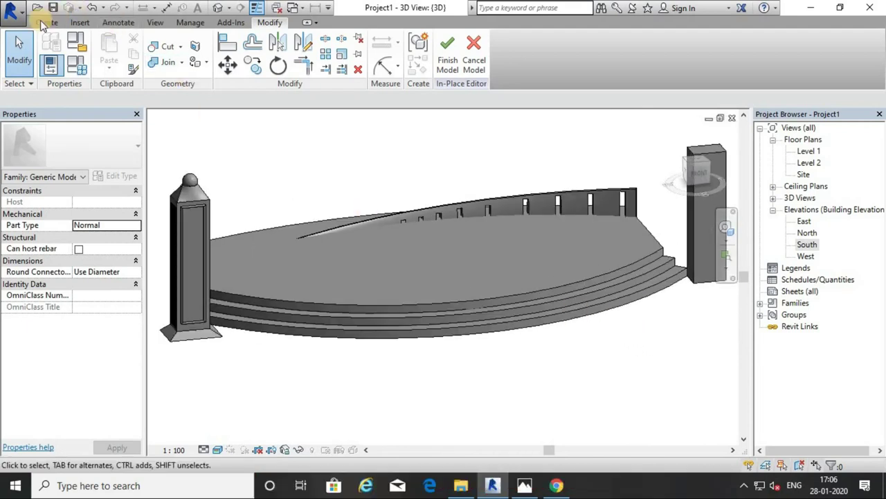
# Step: Glance at the Void Forms list on the Create tab, then return to Modify
pyautogui.click(44, 23)
pyautogui.click(251, 69)
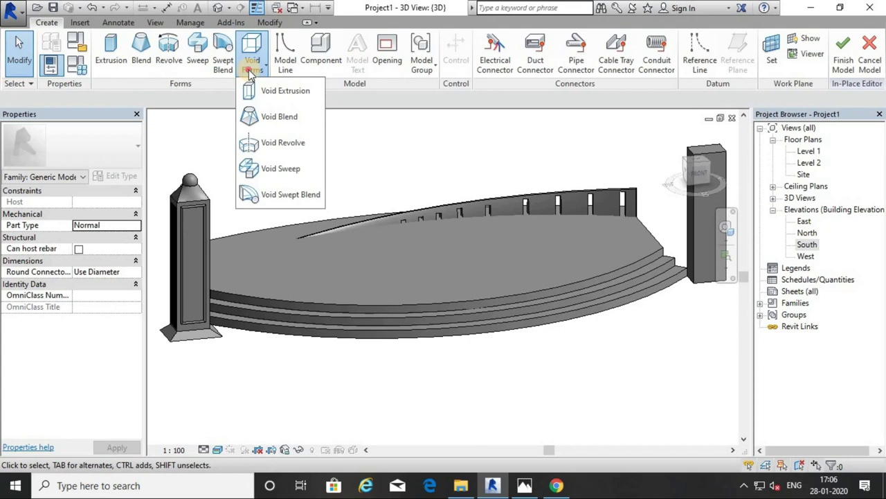
pyautogui.click(250, 72)
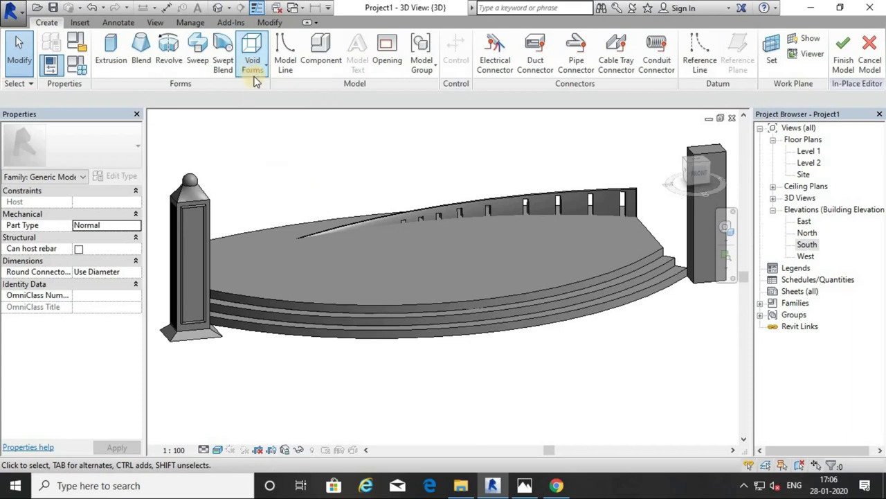
pyautogui.click(271, 23)
# Step: Orbit and zoom to review the cut rail and pillar, then open the Void Forms list
pyautogui.keyDown('shift'); pyautogui.moveTo(346, 185); pyautogui.dragTo(362, 192, button='middle'); pyautogui.keyUp('shift')
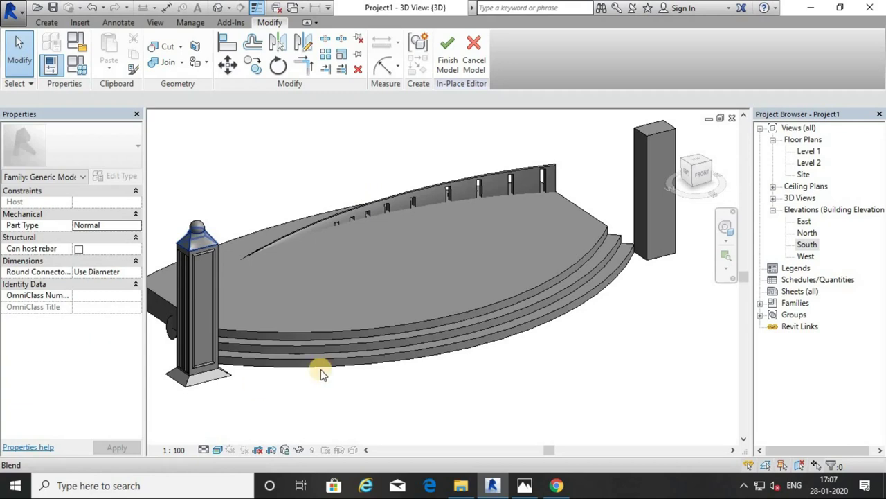
pyautogui.scroll(5, 379, 162)
pyautogui.scroll(3, 366, 170)
pyautogui.scroll(3, 363, 188)
pyautogui.moveTo(362, 187)
pyautogui.mouseDown(button='middle')
pyautogui.moveTo(290, 214)
pyautogui.moveTo(300, 253)
pyautogui.moveTo(228, 303)
pyautogui.moveTo(332, 307)
pyautogui.moveTo(474, 336)
pyautogui.moveTo(481, 240)
pyautogui.moveTo(550, 354)
pyautogui.mouseUp(button='middle')
pyautogui.scroll(-3, 229, 303)
pyautogui.scroll(-2, 473, 337)
pyautogui.scroll(-3, 493, 325)
pyautogui.moveTo(560, 420)
pyautogui.mouseDown(button='middle')
pyautogui.moveTo(588, 393)
pyautogui.moveTo(588, 377)
pyautogui.mouseUp(button='middle')
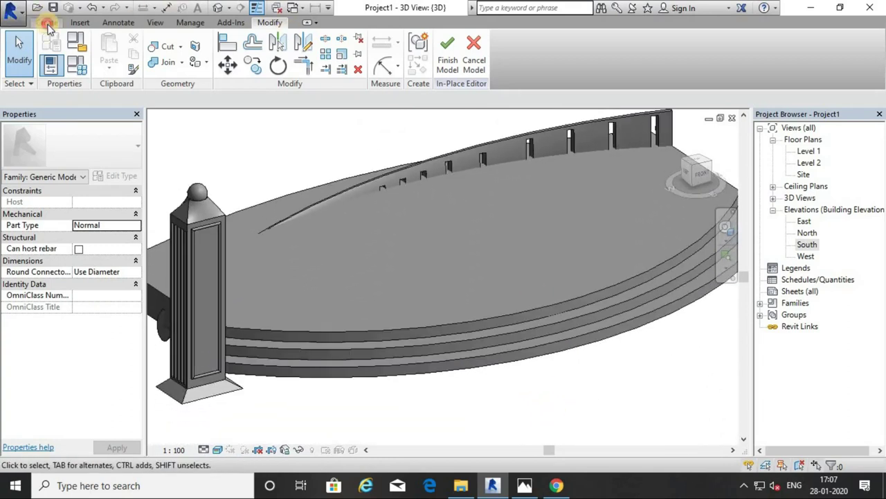
pyautogui.click(47, 23)
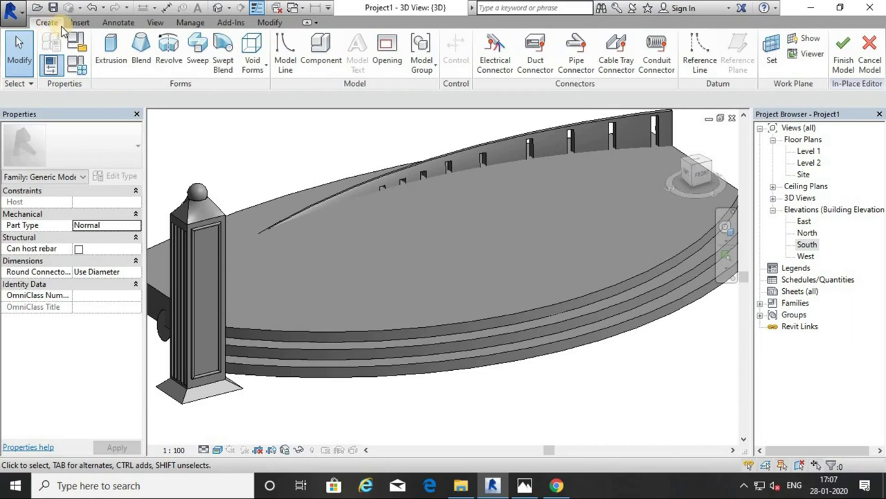
pyautogui.click(264, 70)
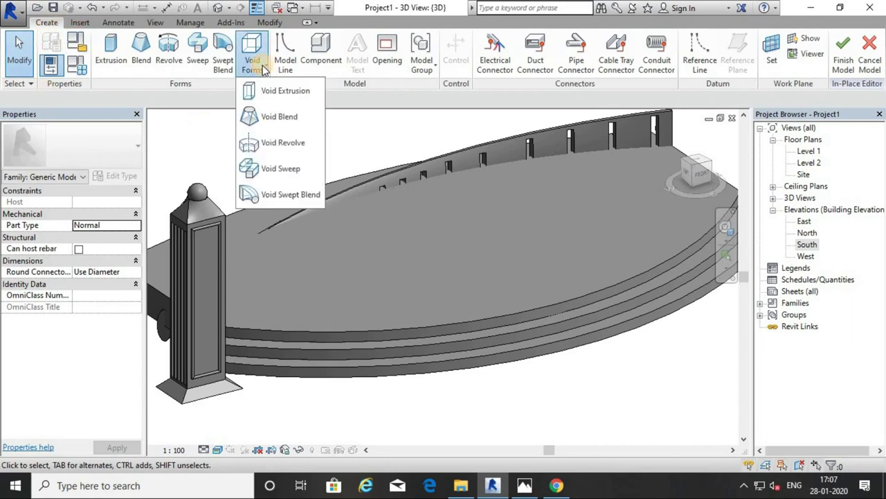